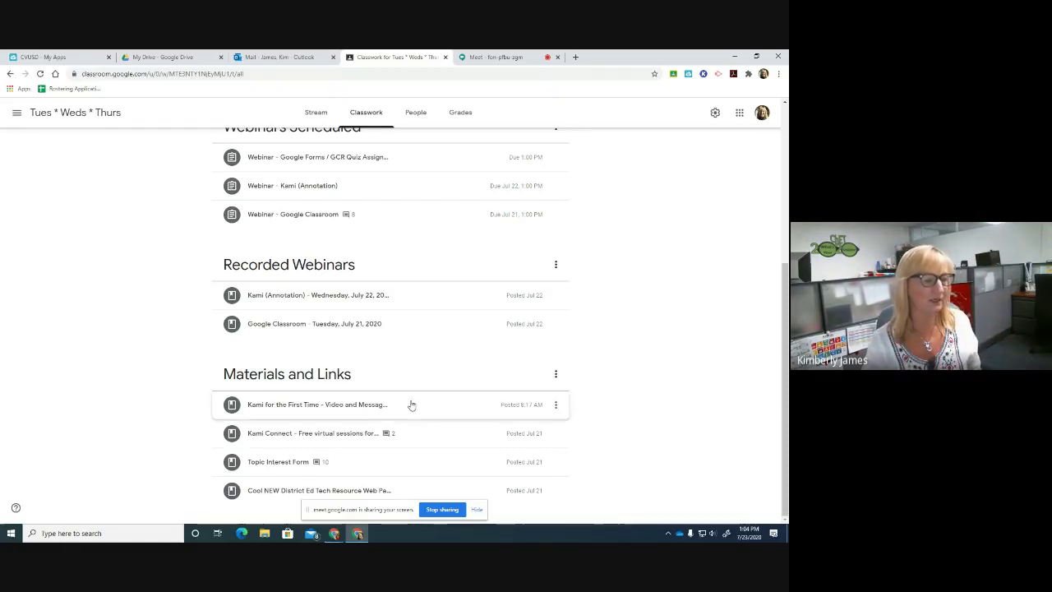
# - Expand the "Kami for the First Time" post under Materials and Links and read its suggested student instructions
pyautogui.click(282, 406)
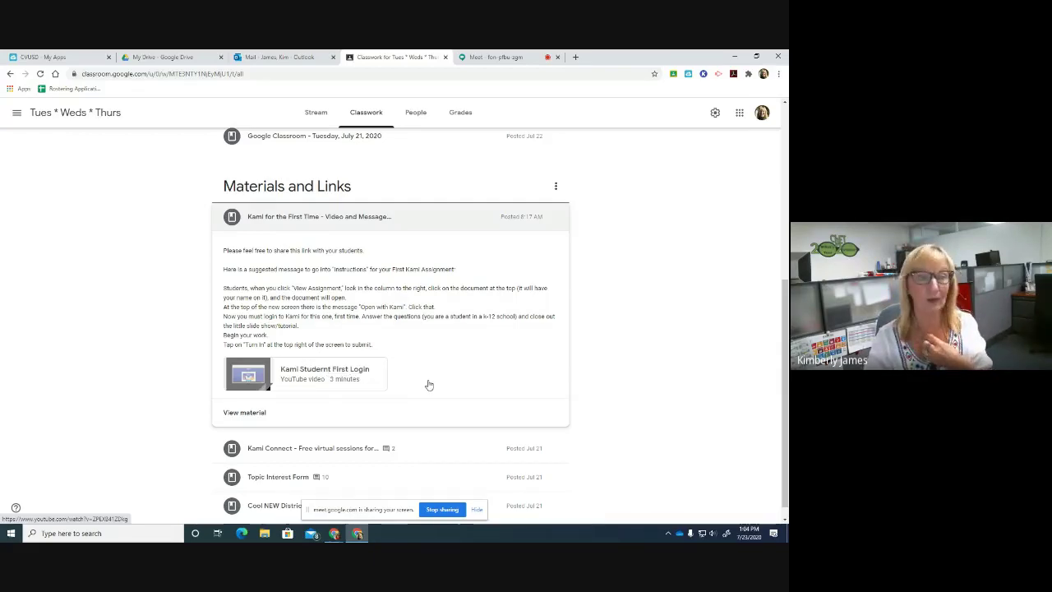
pyautogui.scroll(3, 465, 391)
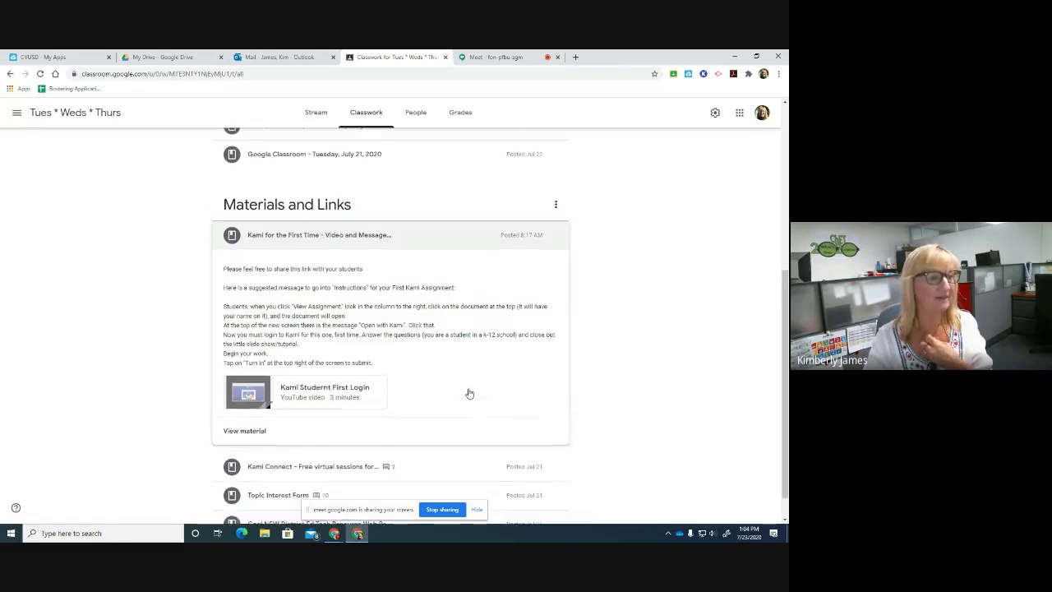
pyautogui.scroll(2, 469, 393)
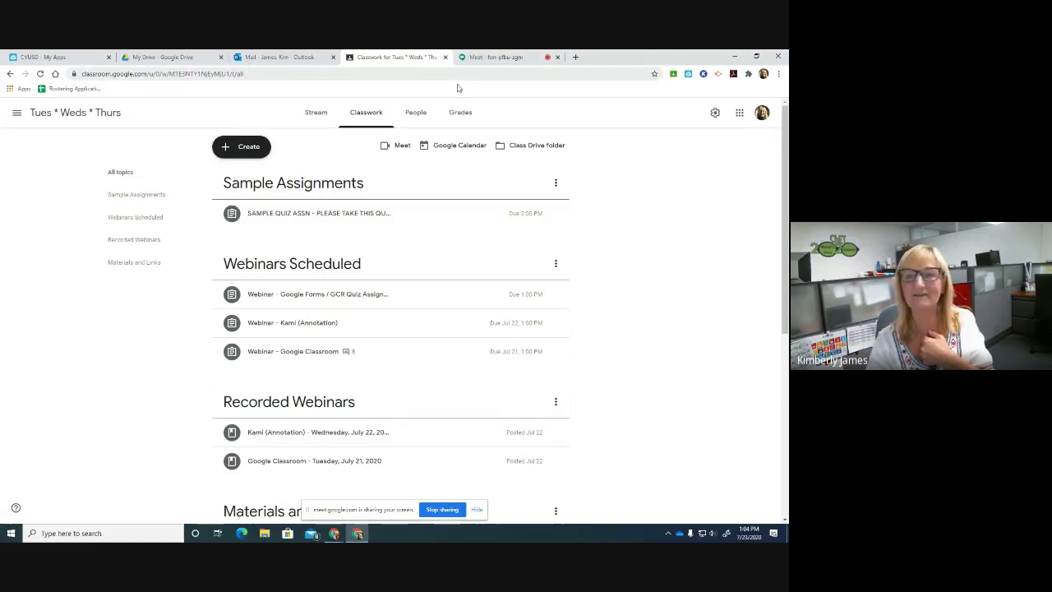
# - View the Webinar Video Storage page of the CVUSD Ed Tech Classroom Resources site, then return to Google Classroom
pyautogui.moveTo(787, 71); pyautogui.dragTo(444, 53)
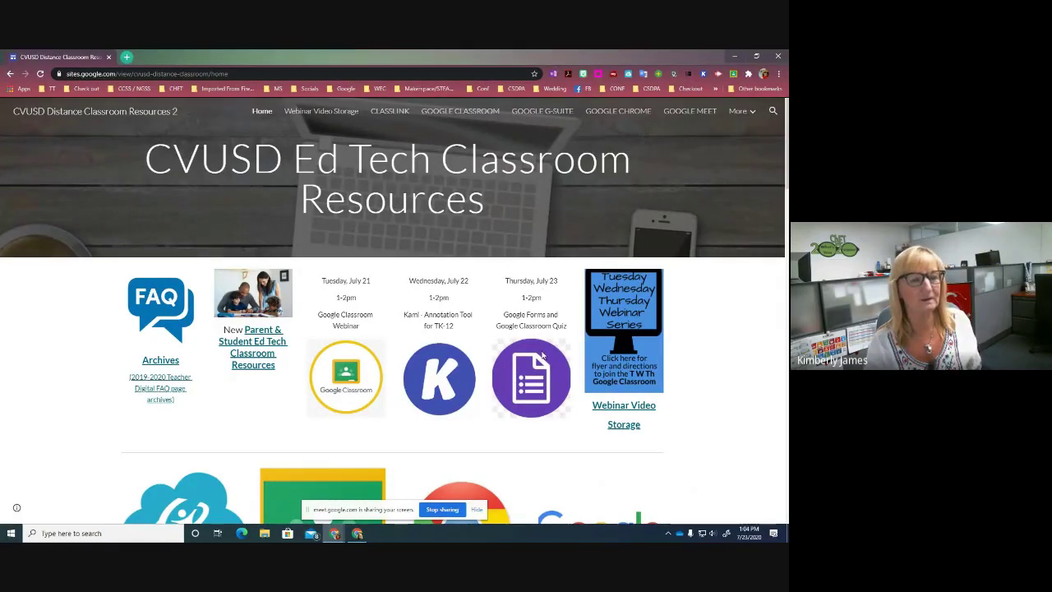
pyautogui.click(625, 423)
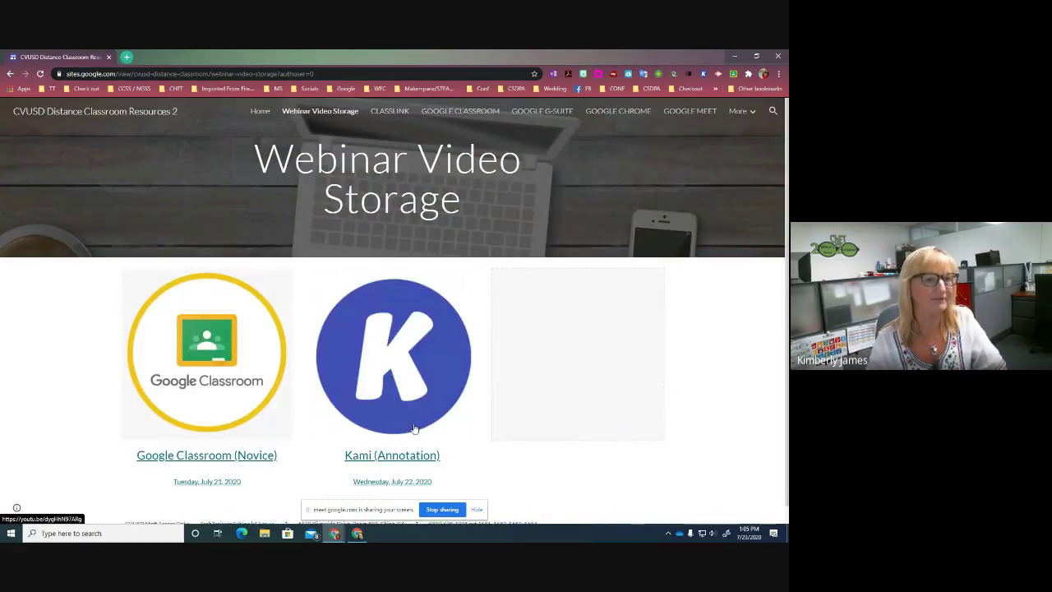
pyautogui.click(734, 56)
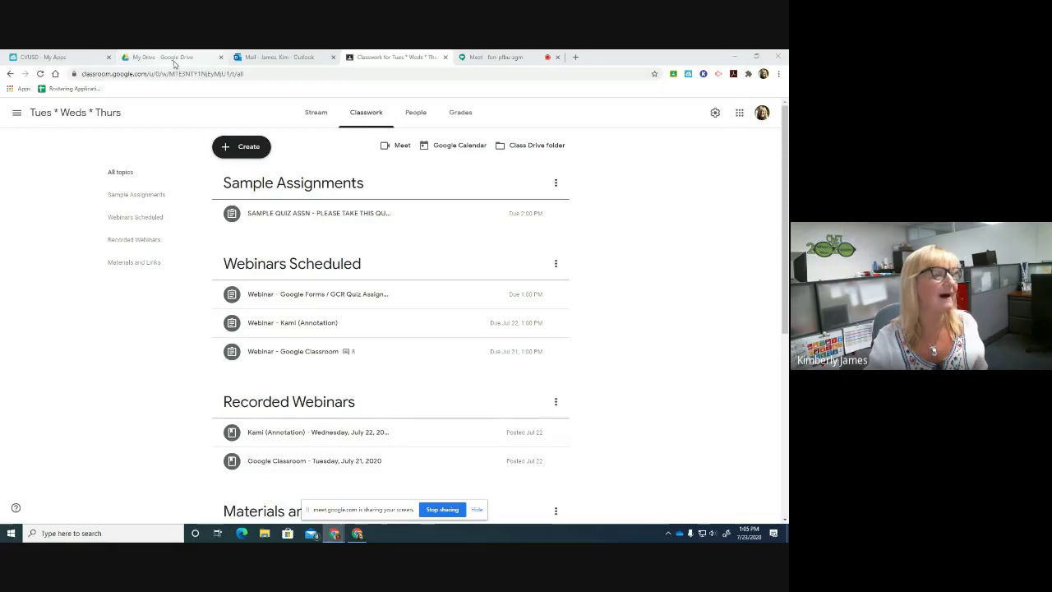
# - View the ClassLink apps page, then switch to Google Drive and look up where a new Google Form is created
pyautogui.click(66, 57)
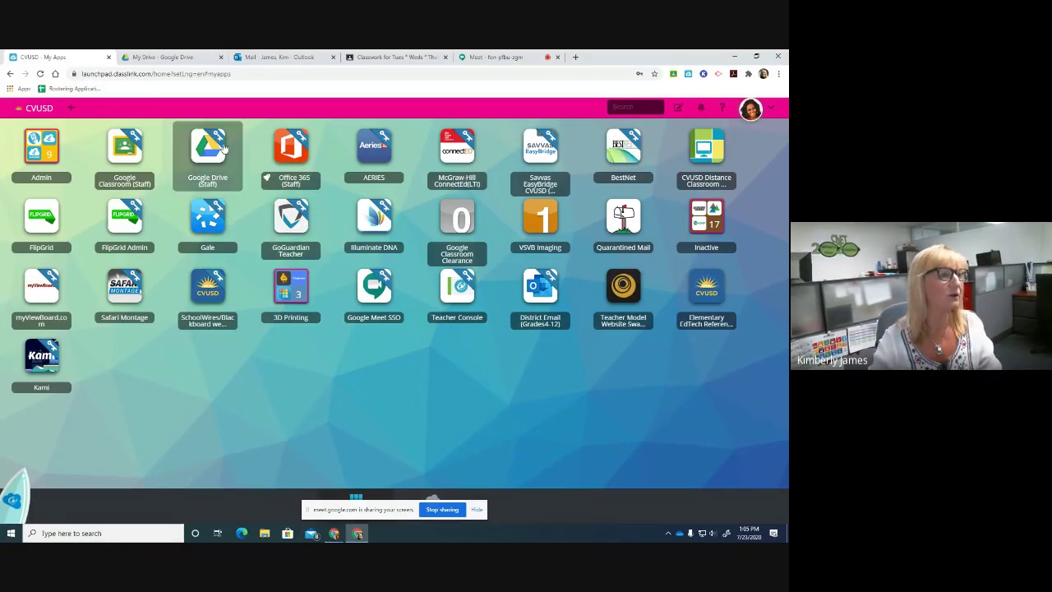
pyautogui.click(190, 59)
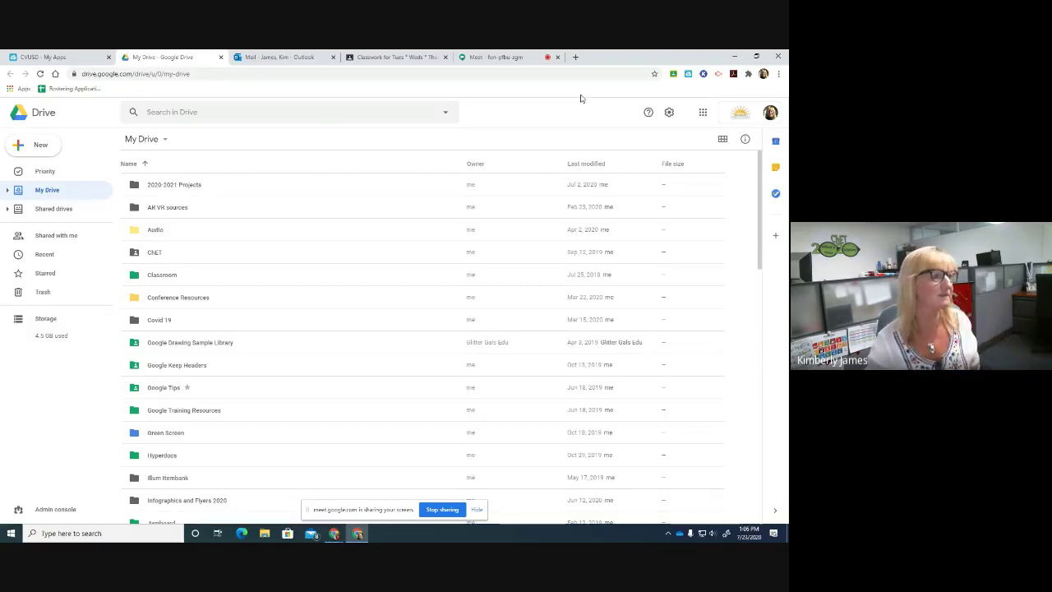
pyautogui.click(41, 145)
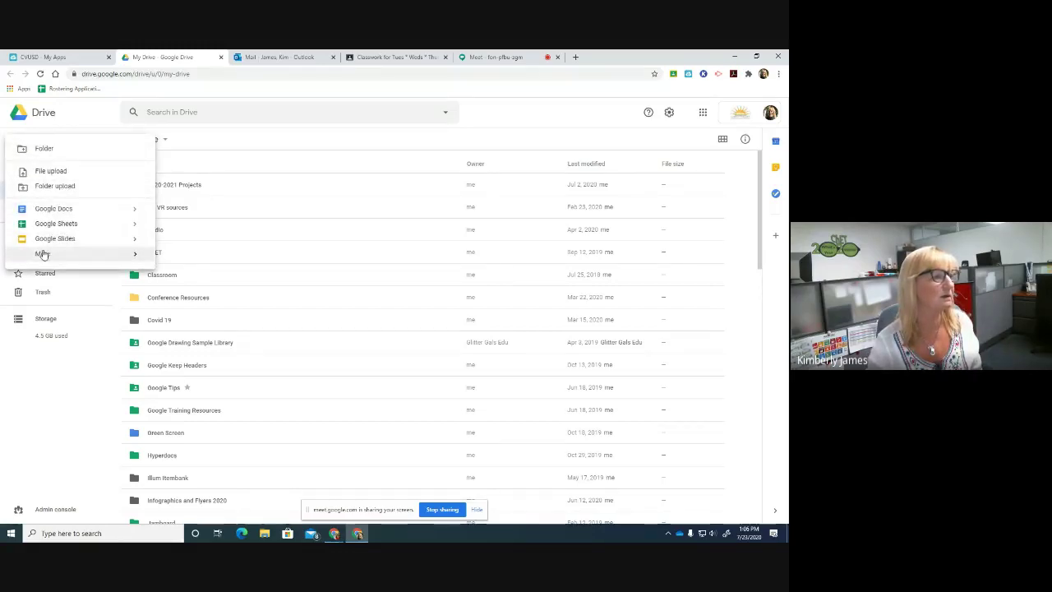
pyautogui.moveTo(46, 255)
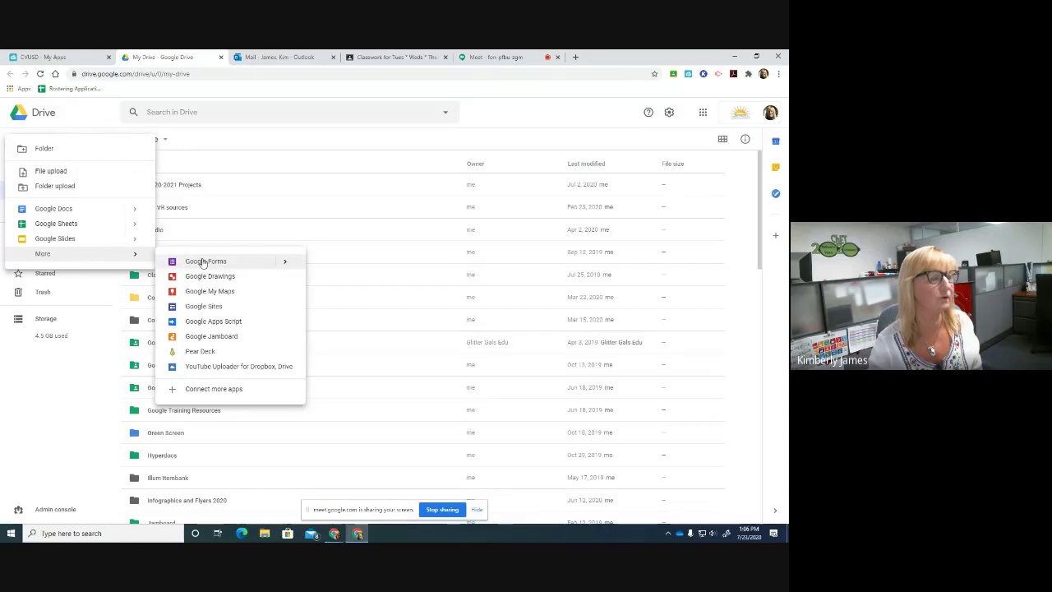
pyautogui.click(551, 115)
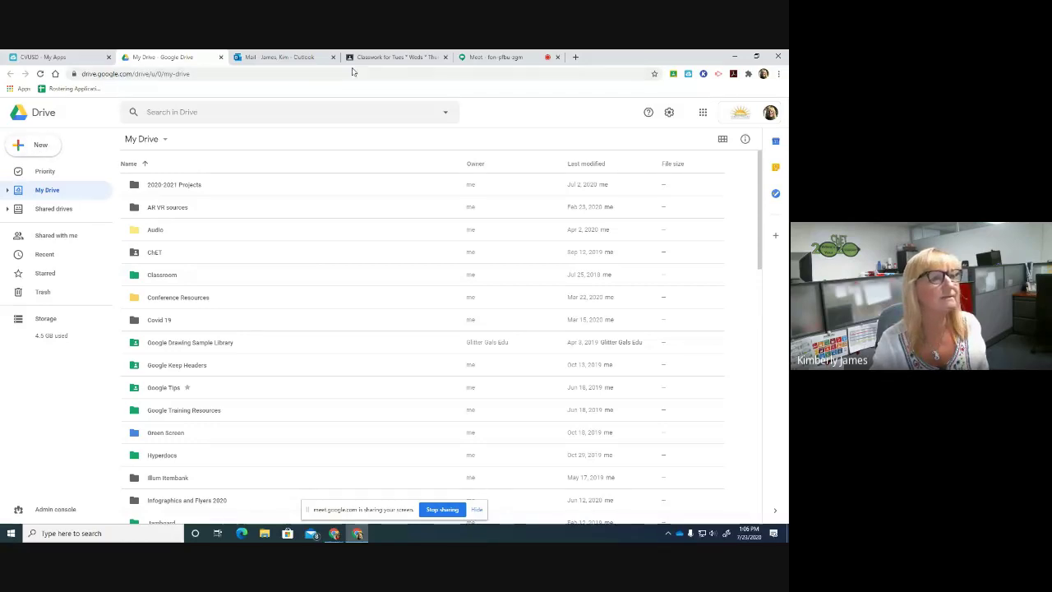
# - Open the student work overview of the SAMPLE QUIZ ASSN assignment in Google Classroom
pyautogui.click(392, 57)
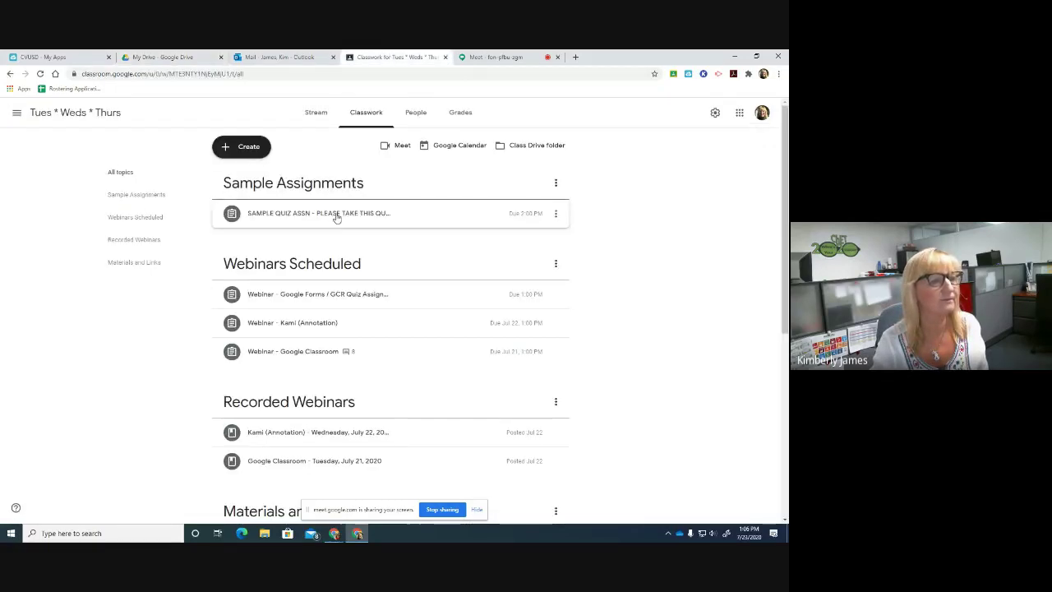
pyautogui.click(337, 215)
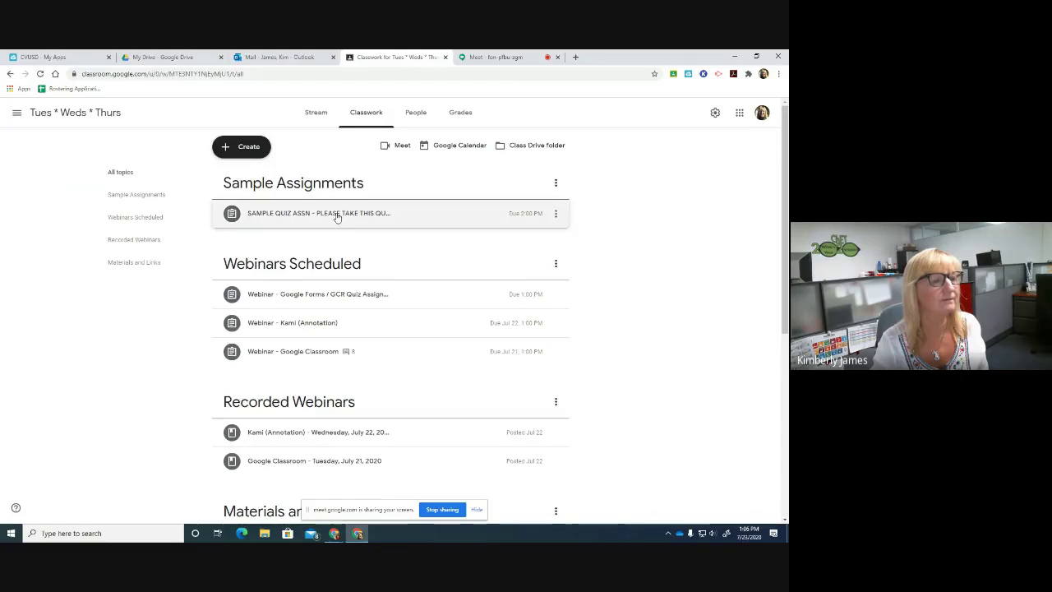
pyautogui.click(246, 341)
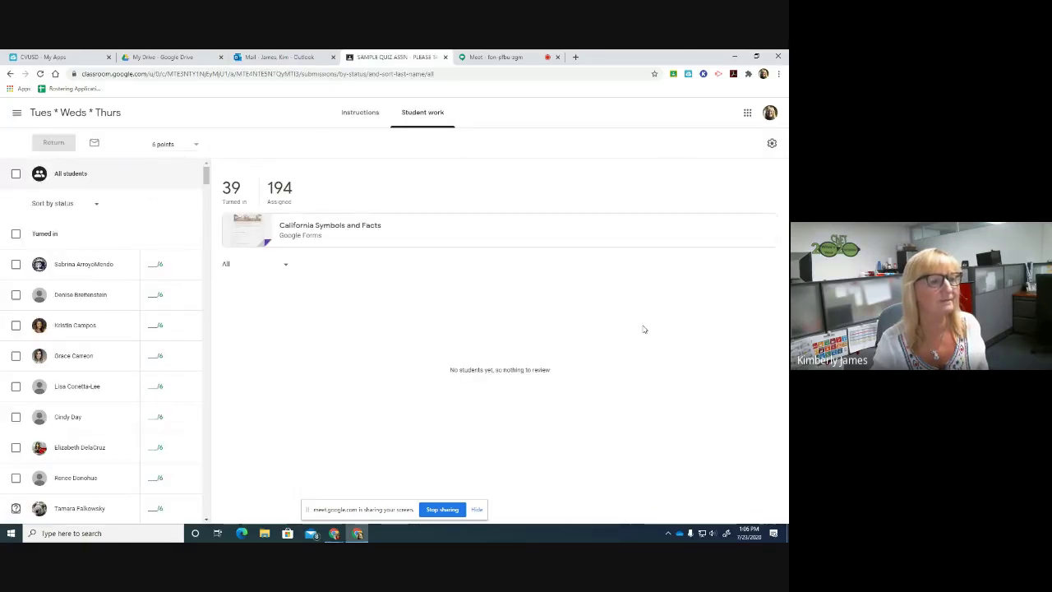
# - Open the attached California Symbols and Facts form and look through its quiz questions as a respondent
pyautogui.click(321, 245)
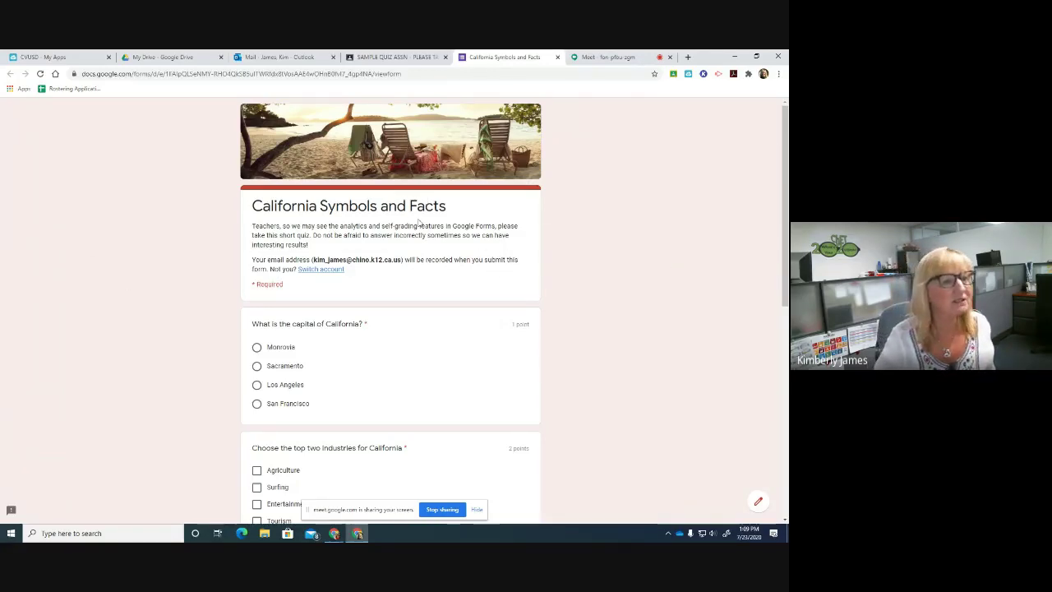
pyautogui.scroll(-10, 422, 238)
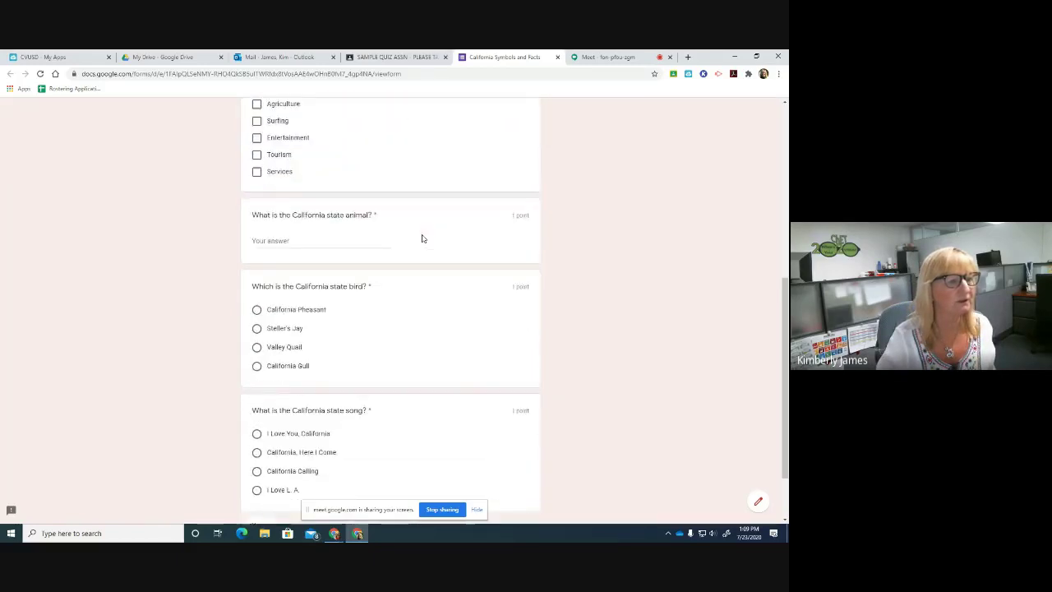
pyautogui.scroll(10, 422, 238)
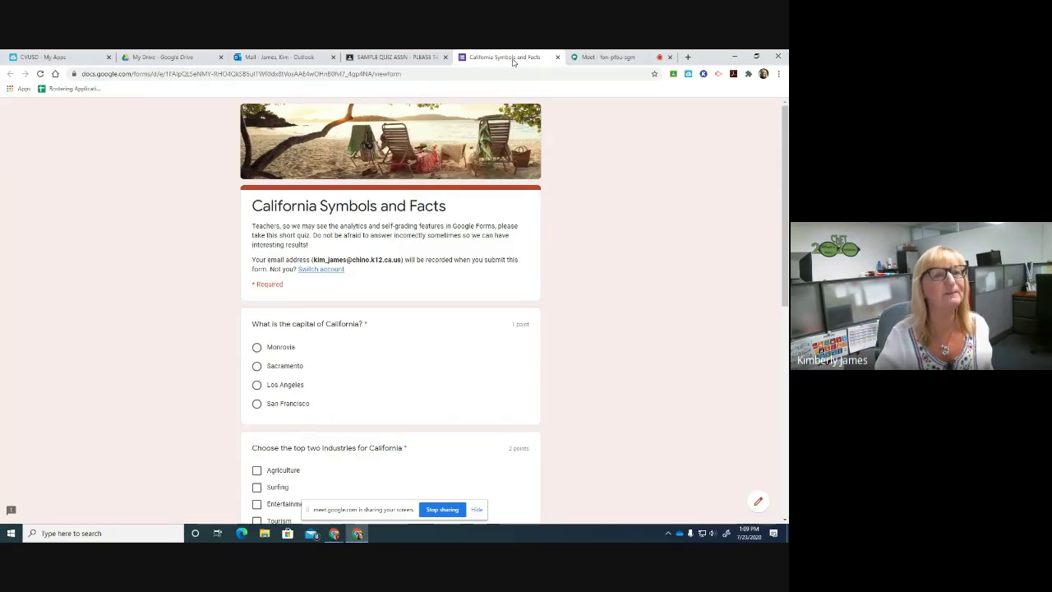
# - Go back to the sample quiz assignment, view its attached form again, and close the duplicate copy
pyautogui.click(400, 58)
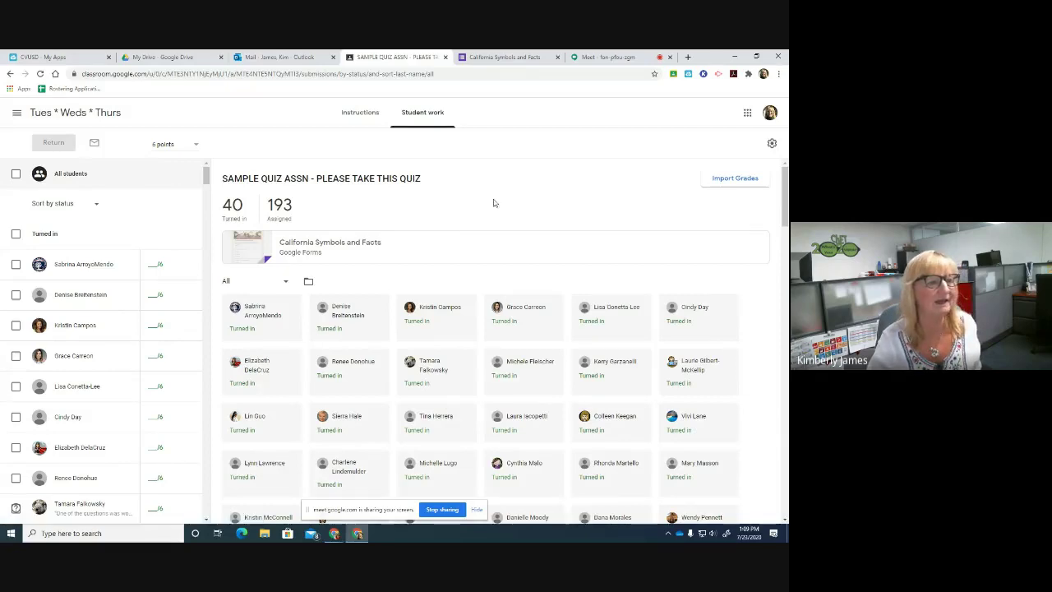
pyautogui.click(313, 248)
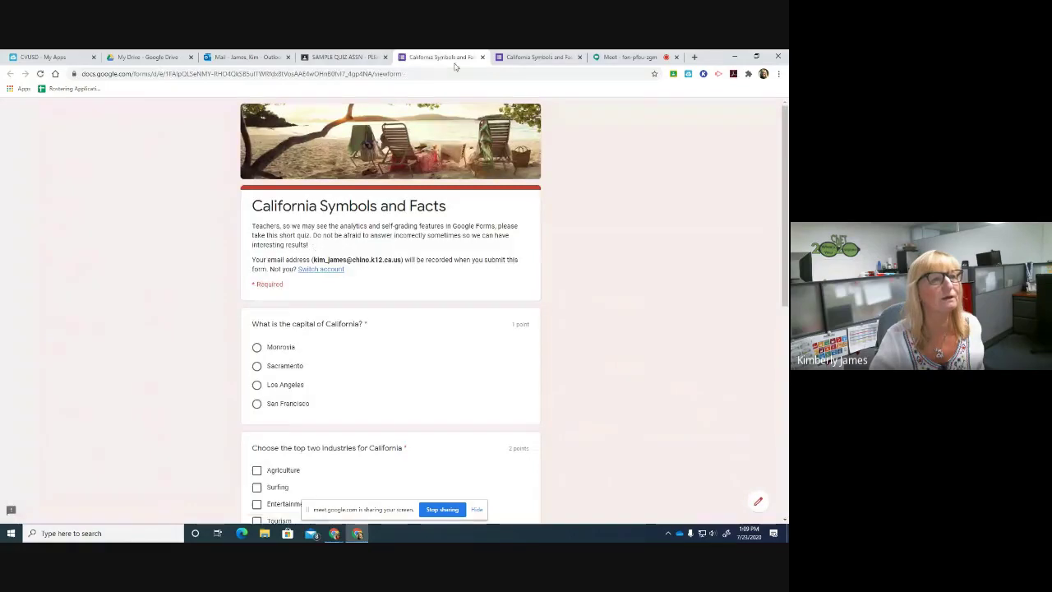
pyautogui.click(483, 57)
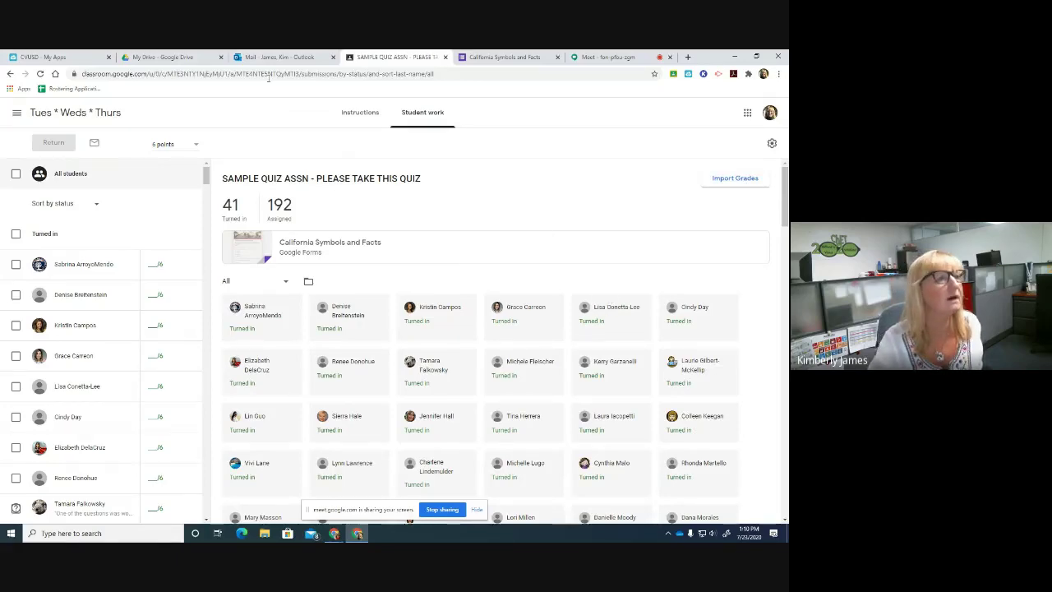
# - Search Google Drive for all files of type Forms
pyautogui.click(157, 59)
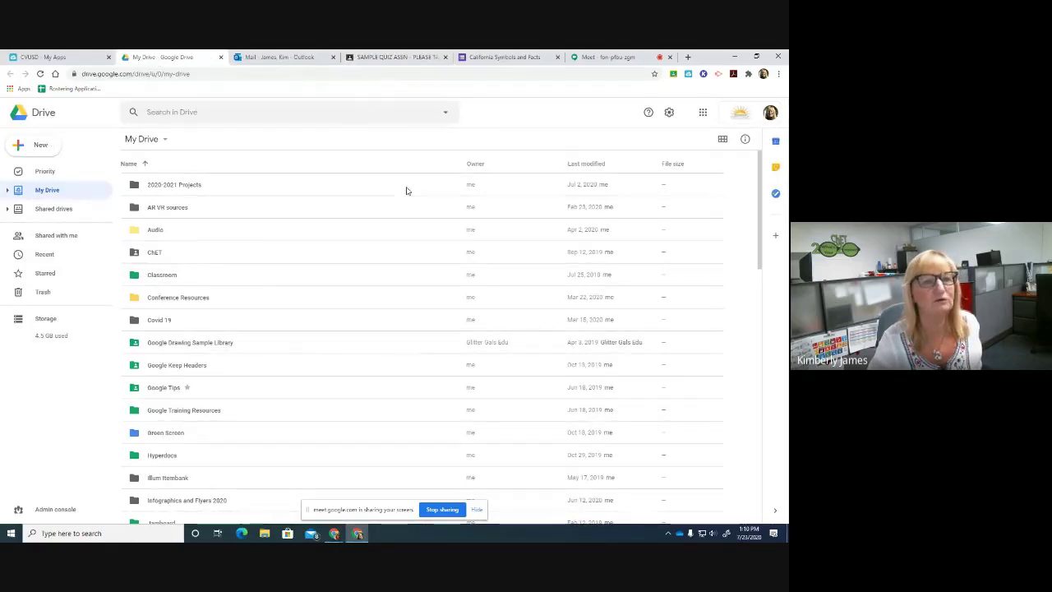
pyautogui.click(446, 114)
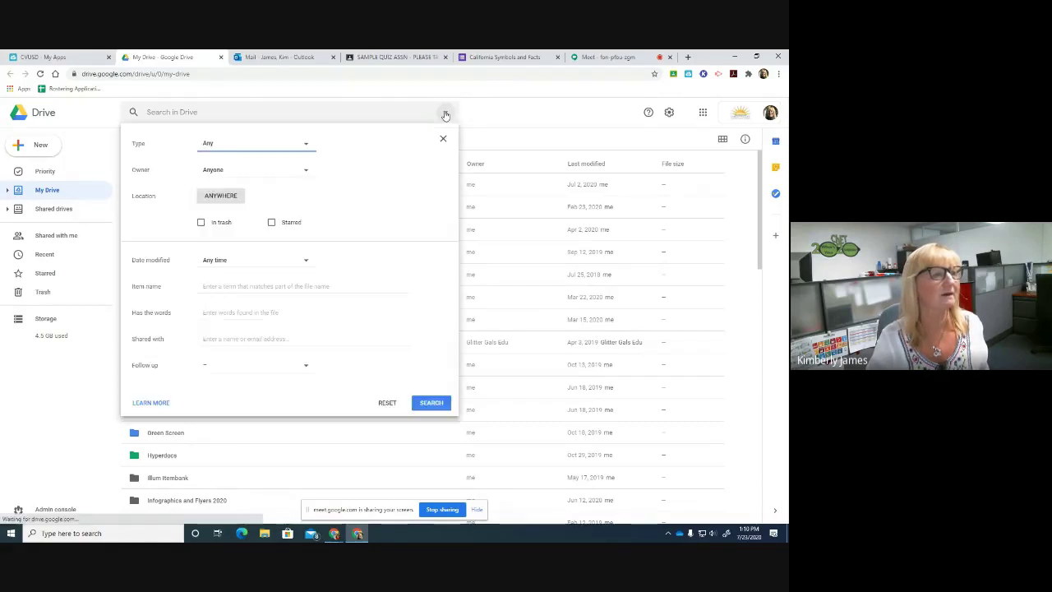
pyautogui.click(307, 144)
pyautogui.click(237, 234)
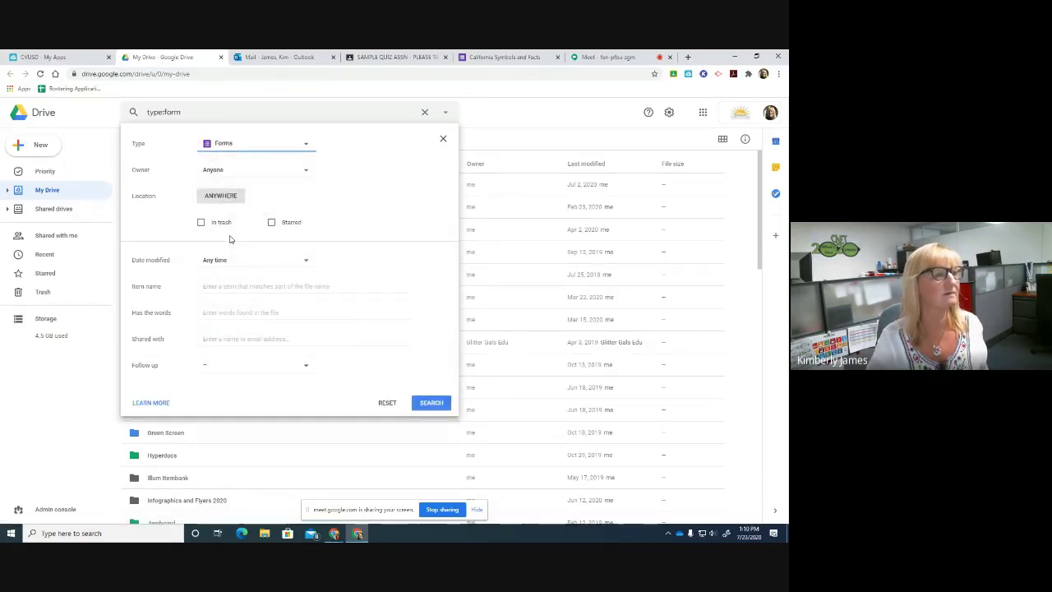
pyautogui.click(435, 402)
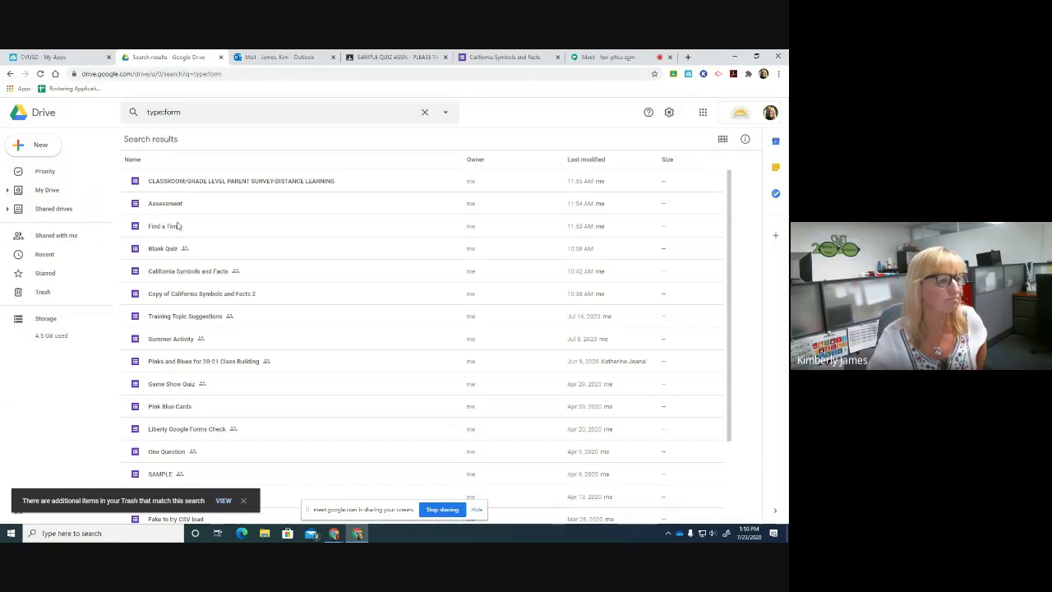
# - Open the California Symbols and Facts form in the editor and review its questions through the Reflection section
pyautogui.doubleClick(198, 275)
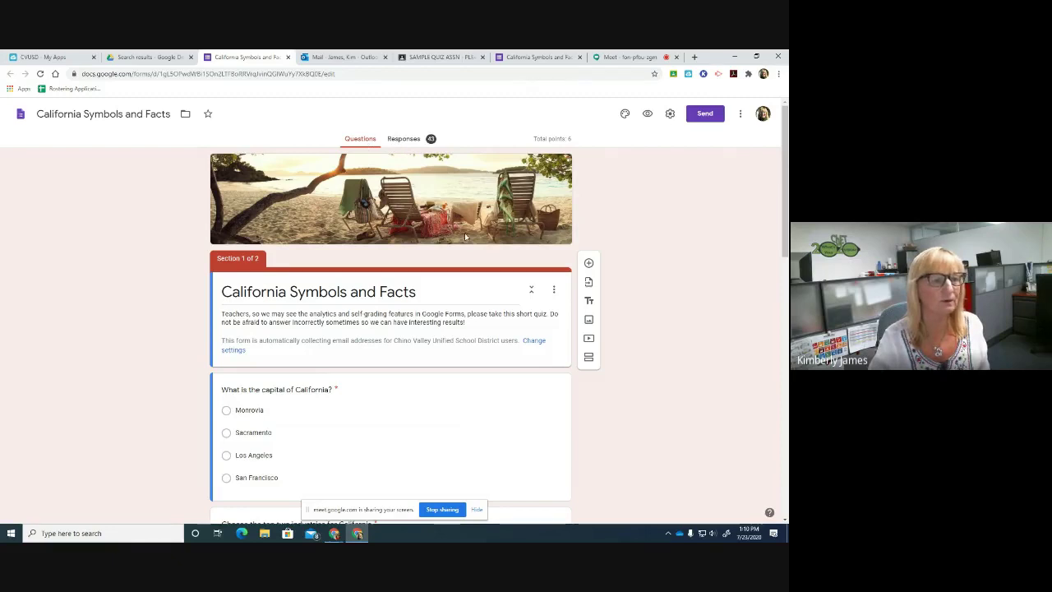
pyautogui.scroll(-8, 469, 247)
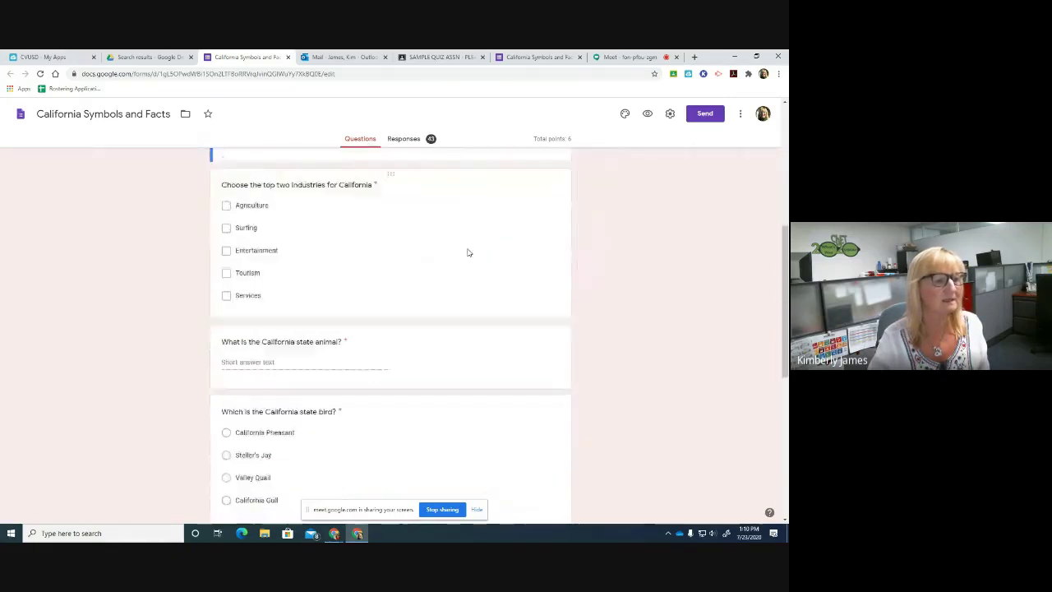
pyautogui.scroll(-5, 468, 253)
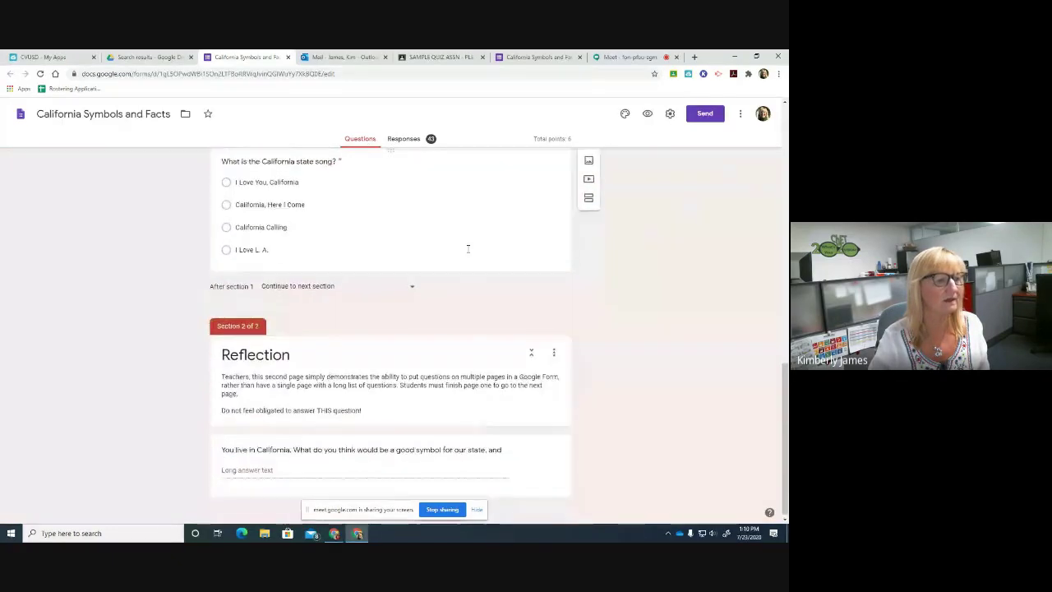
pyautogui.scroll(4, 467, 254)
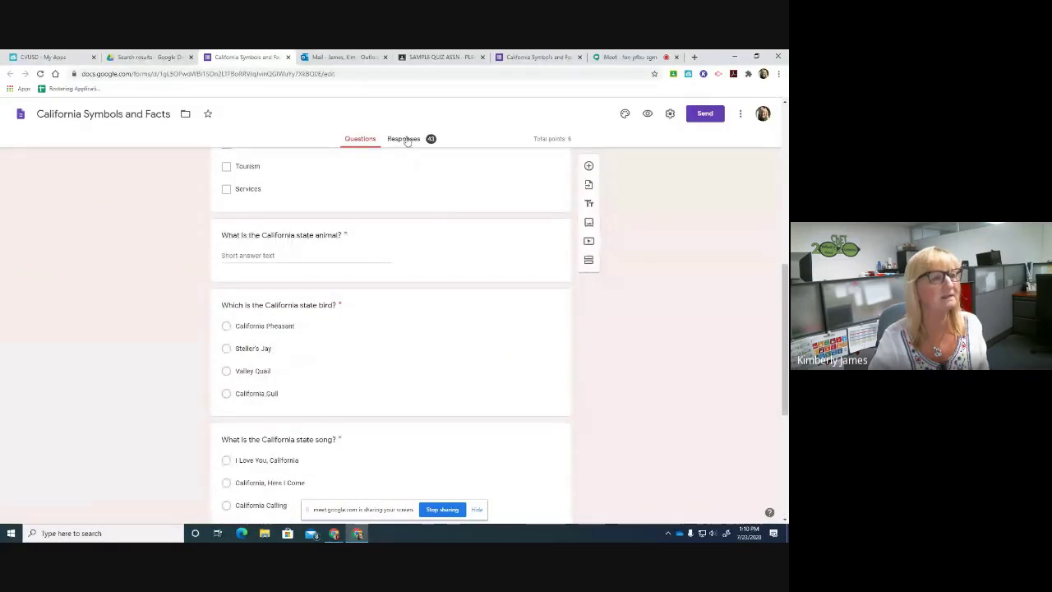
# - Open the quiz's response summary and examine the Insights and the frequently missed questions
pyautogui.click(406, 141)
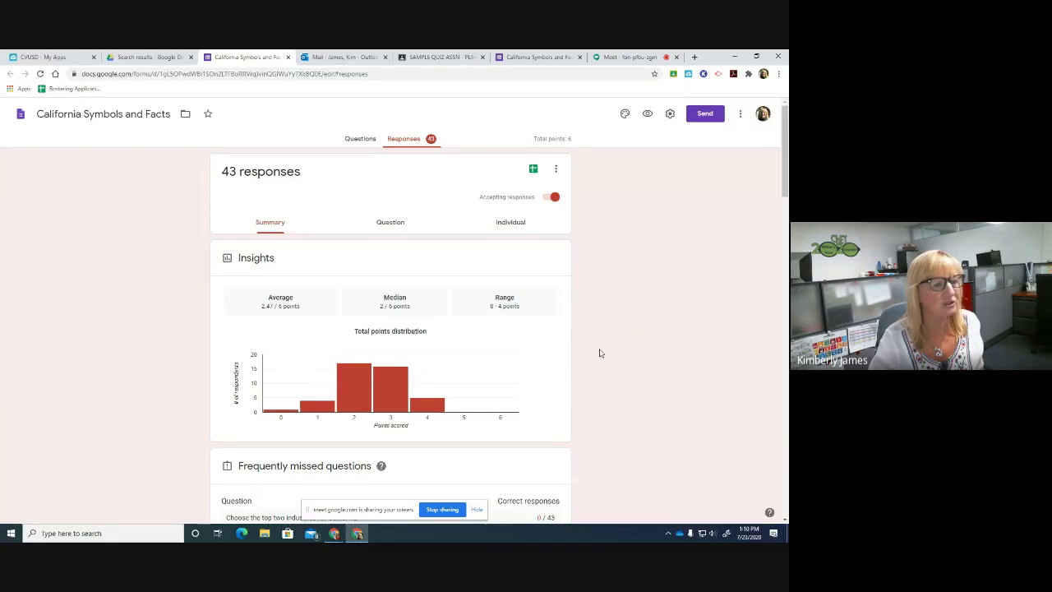
pyautogui.scroll(-1, 600, 354)
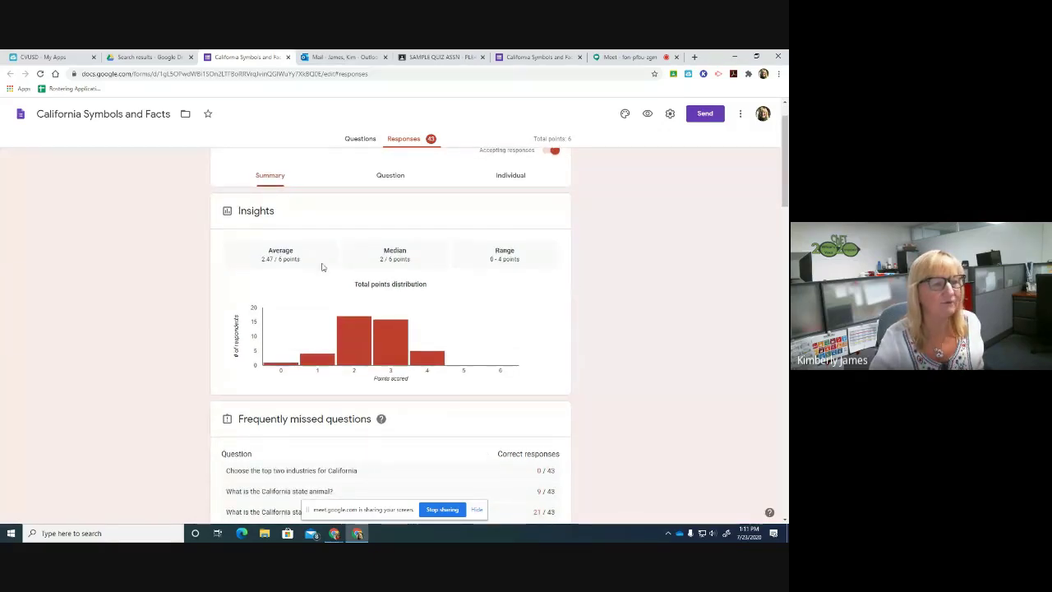
pyautogui.scroll(1, 641, 310)
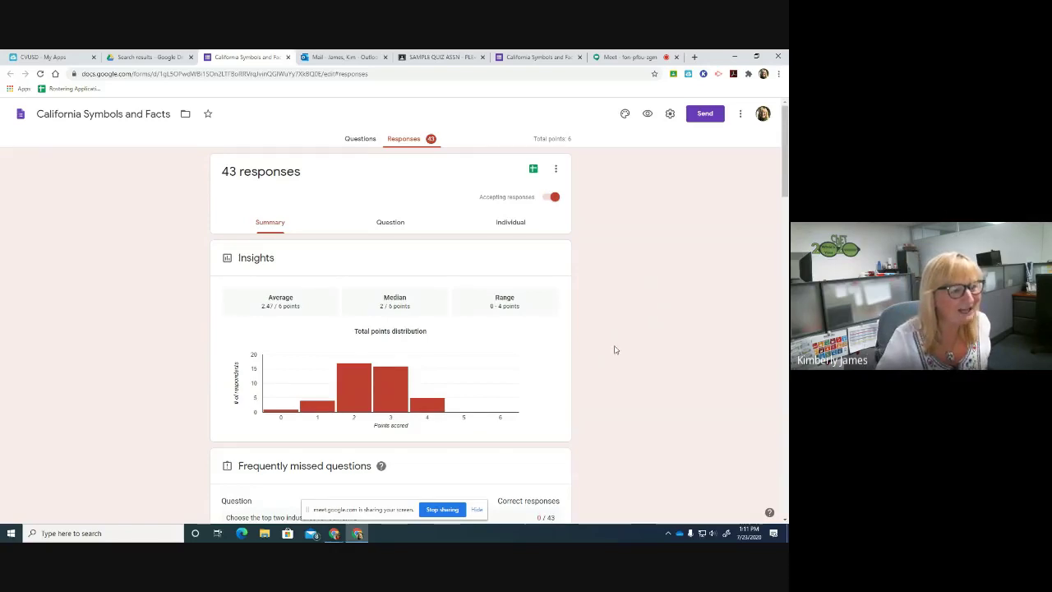
pyautogui.scroll(-2, 622, 350)
pyautogui.scroll(-3, 625, 351)
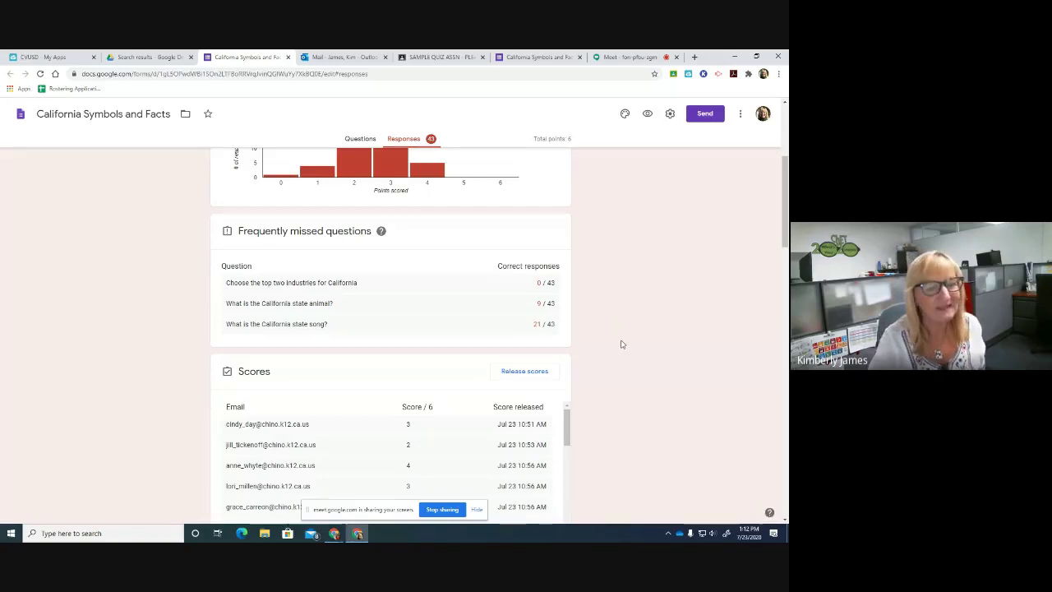
# - Examine the Scores list down to its last entry and the answer chart for the California capital question
pyautogui.scroll(-3, 621, 344)
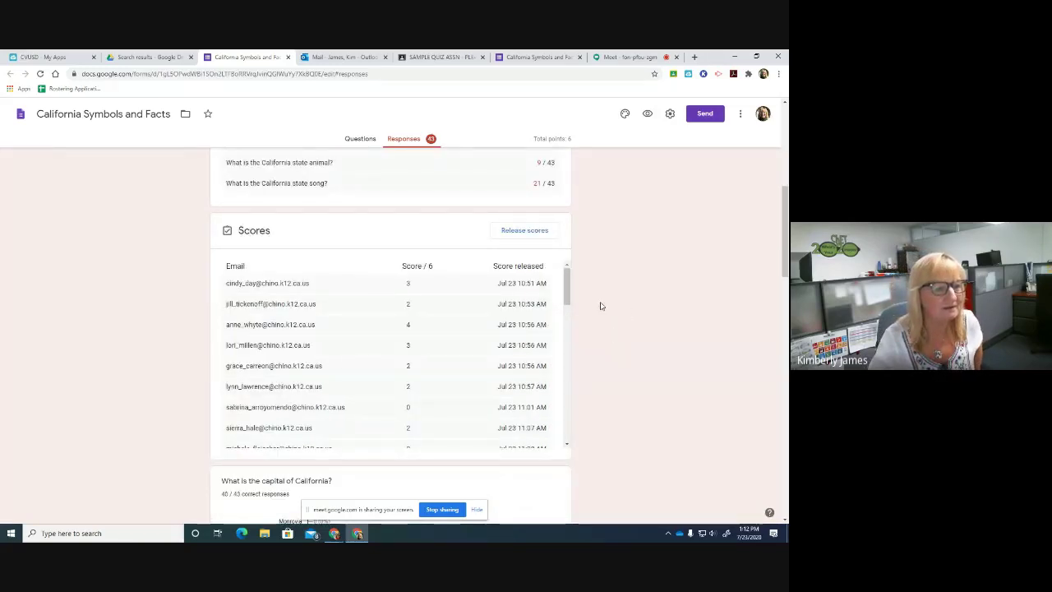
pyautogui.moveTo(566, 289); pyautogui.dragTo(566, 423)
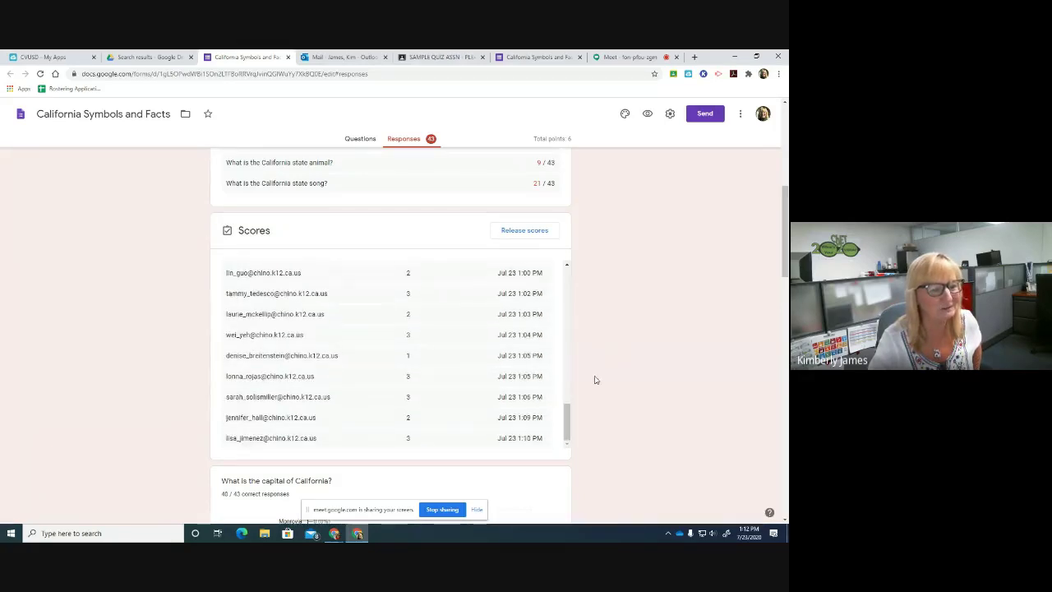
pyautogui.scroll(-2, 596, 379)
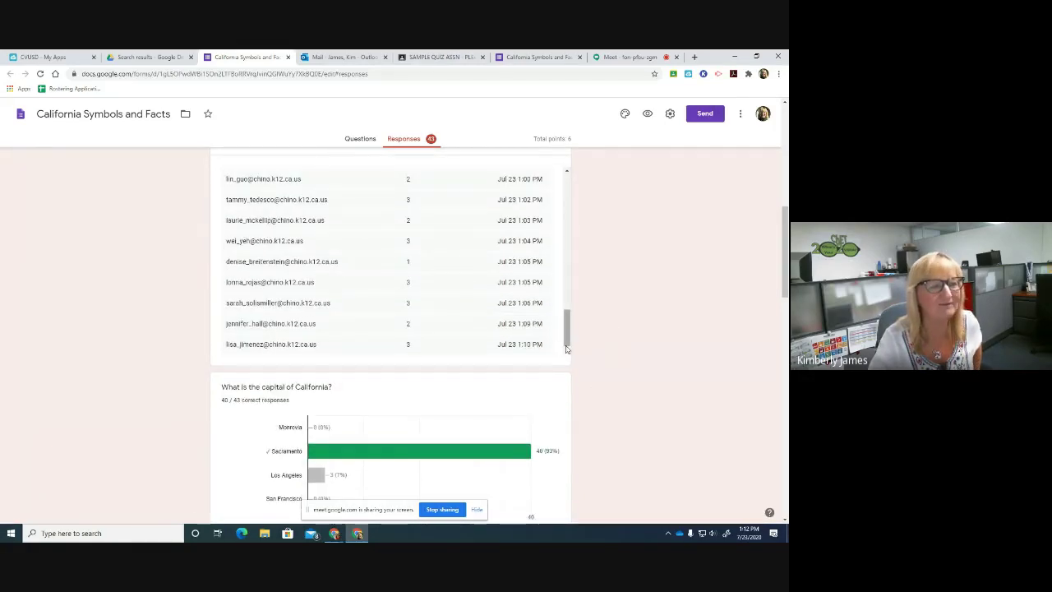
# - Go back to the first entry of the Scores list and examine the scores and their release times
pyautogui.moveTo(565, 349)
pyautogui.mouseDown()
pyautogui.moveTo(568, 190)
pyautogui.moveTo(569, 348)
pyautogui.mouseUp()
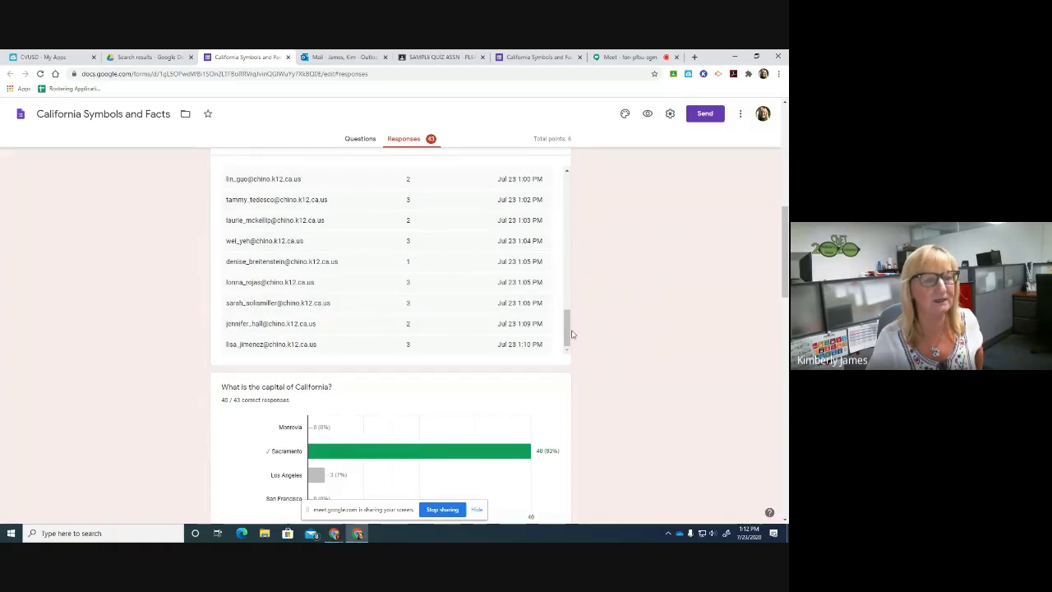
pyautogui.moveTo(573, 335); pyautogui.dragTo(573, 193)
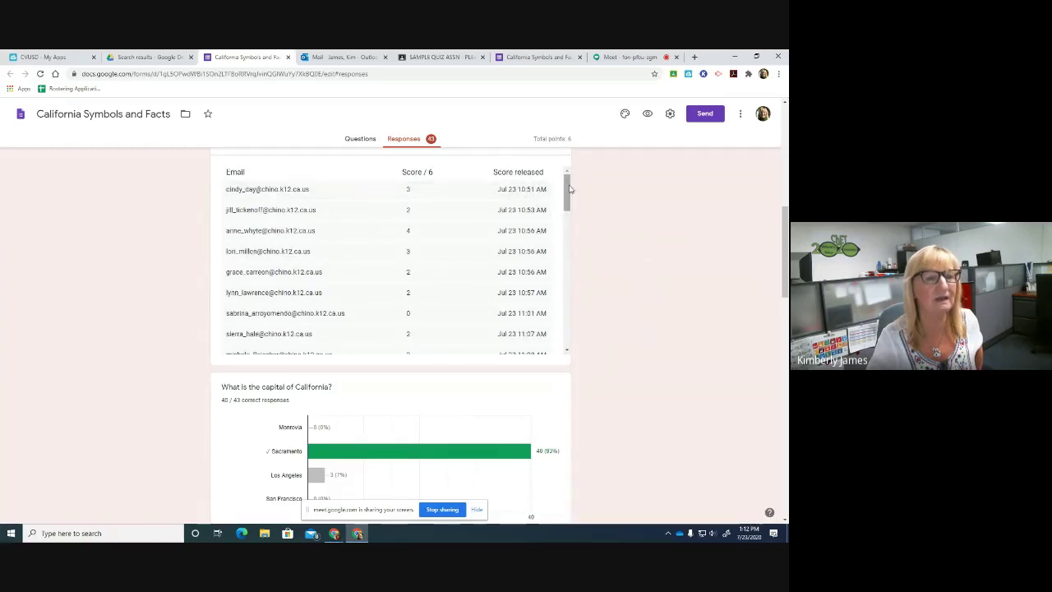
pyautogui.moveTo(569, 189)
pyautogui.mouseDown()
pyautogui.moveTo(566, 333)
pyautogui.moveTo(570, 185)
pyautogui.mouseUp()
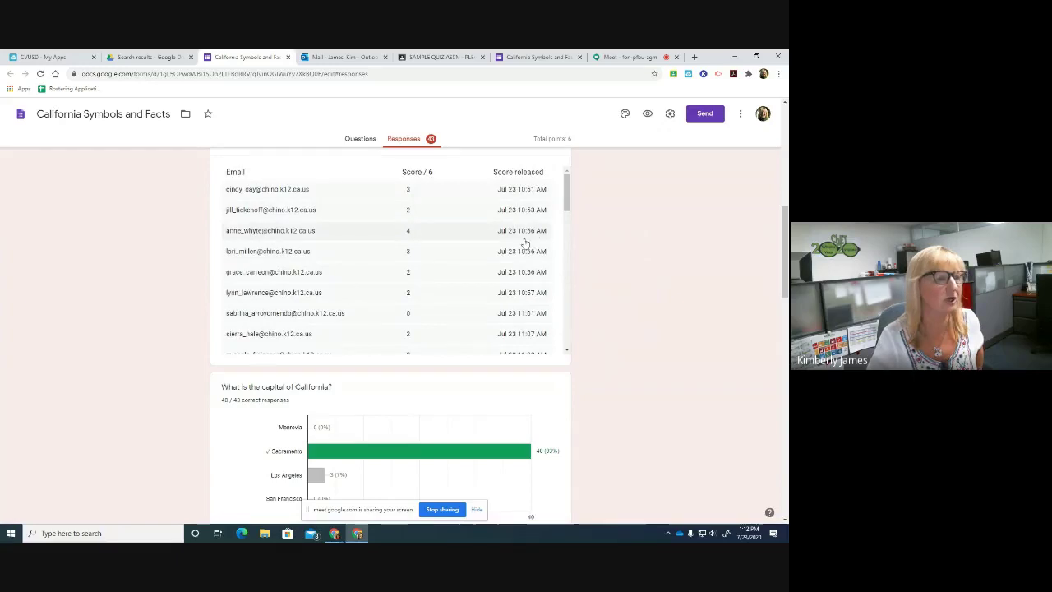
# - Examine the answer charts for the California capital question and the top two industries question
pyautogui.scroll(-2, 601, 287)
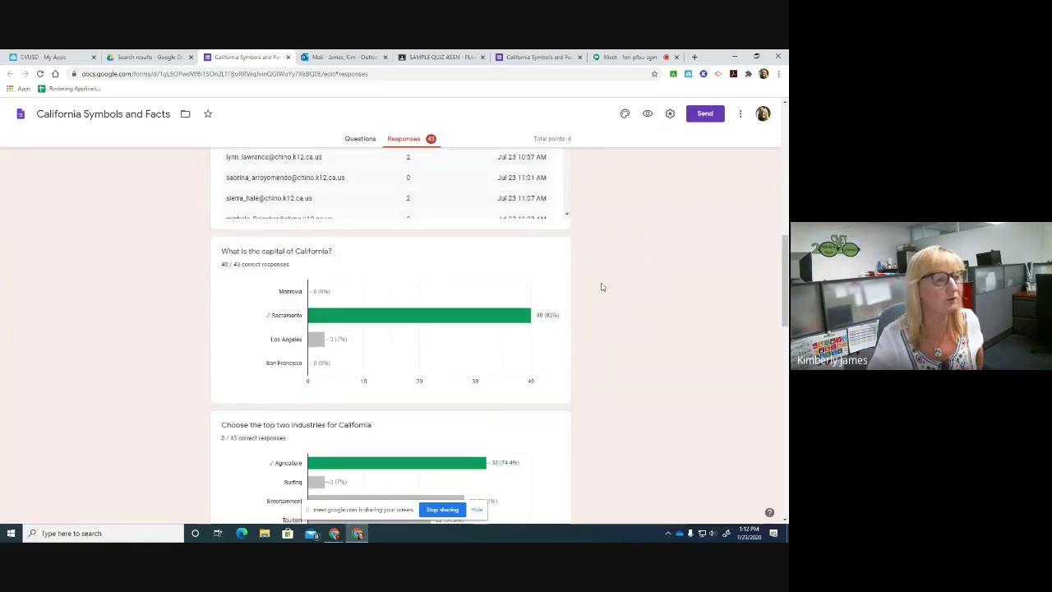
pyautogui.scroll(-1, 601, 287)
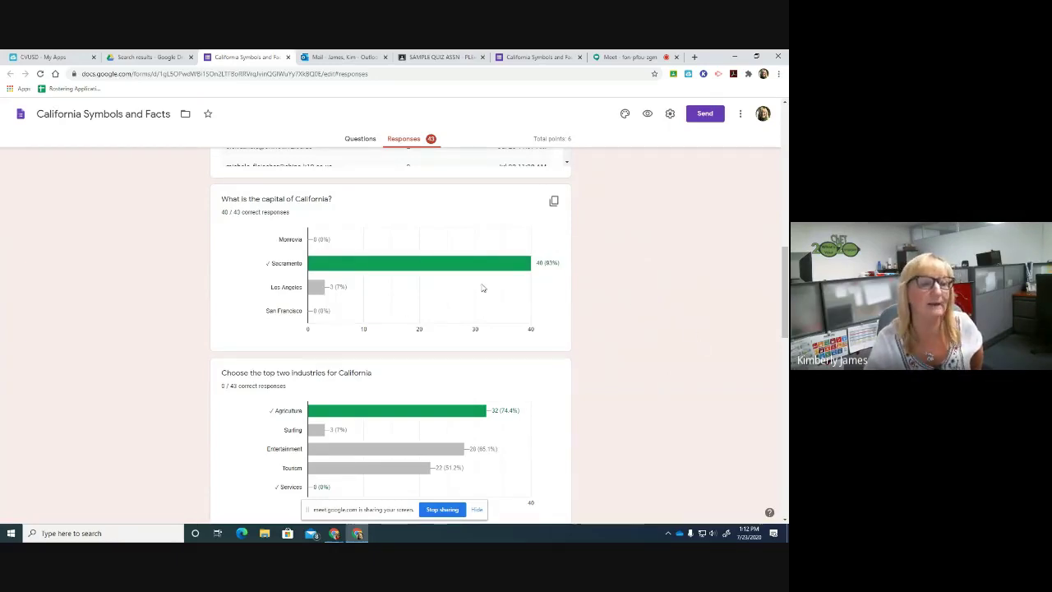
pyautogui.moveTo(509, 263)
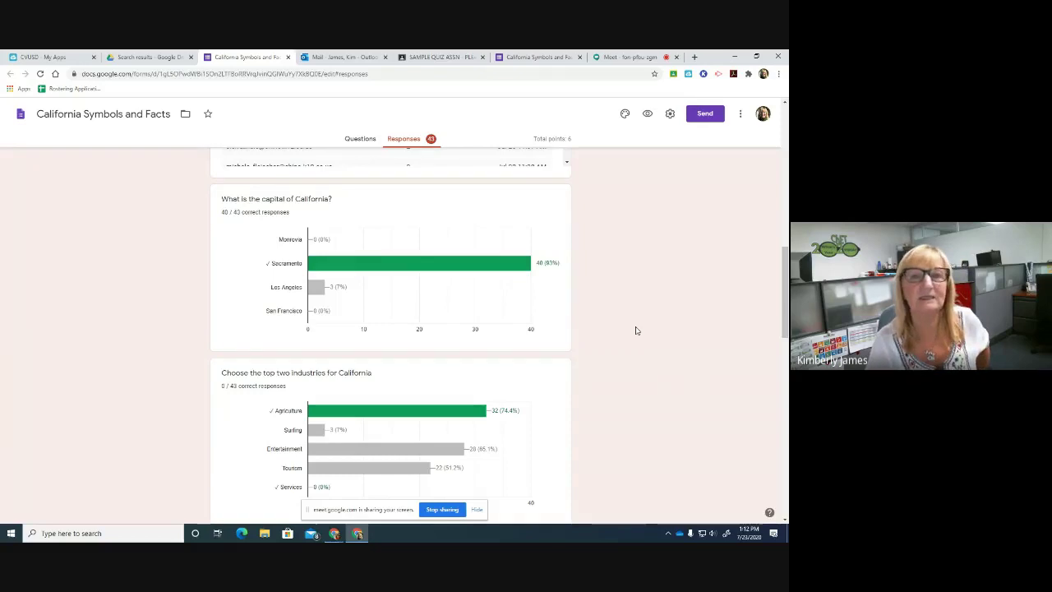
pyautogui.scroll(-3, 635, 332)
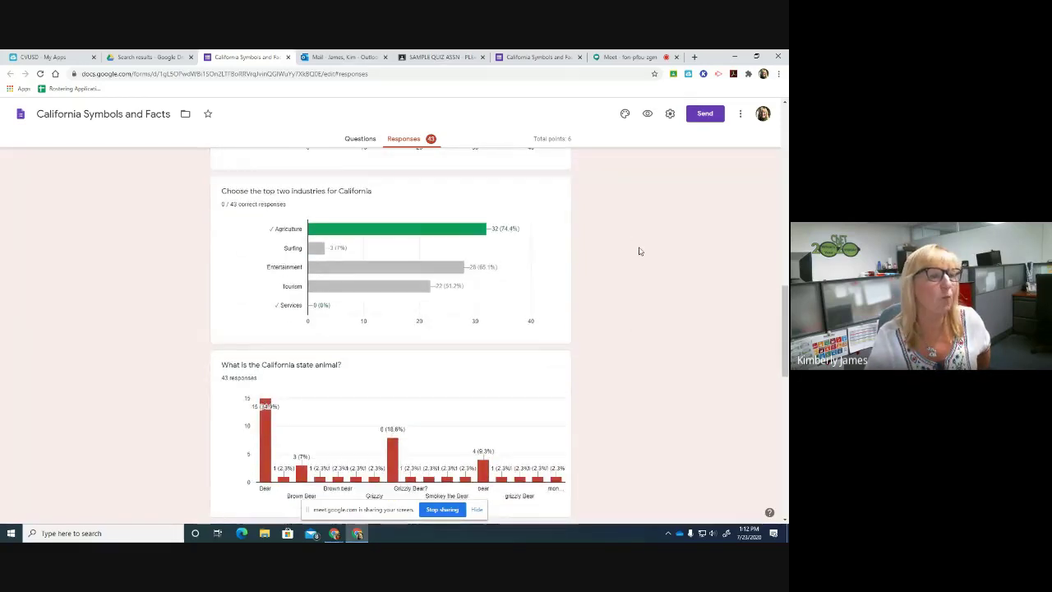
pyautogui.scroll(2, 638, 249)
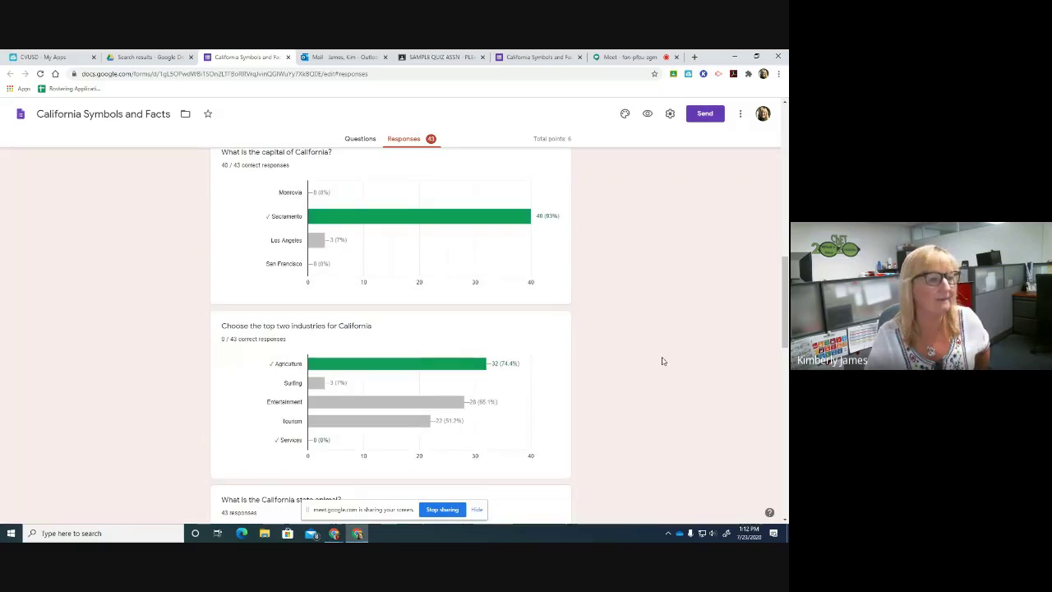
pyautogui.scroll(-2, 662, 359)
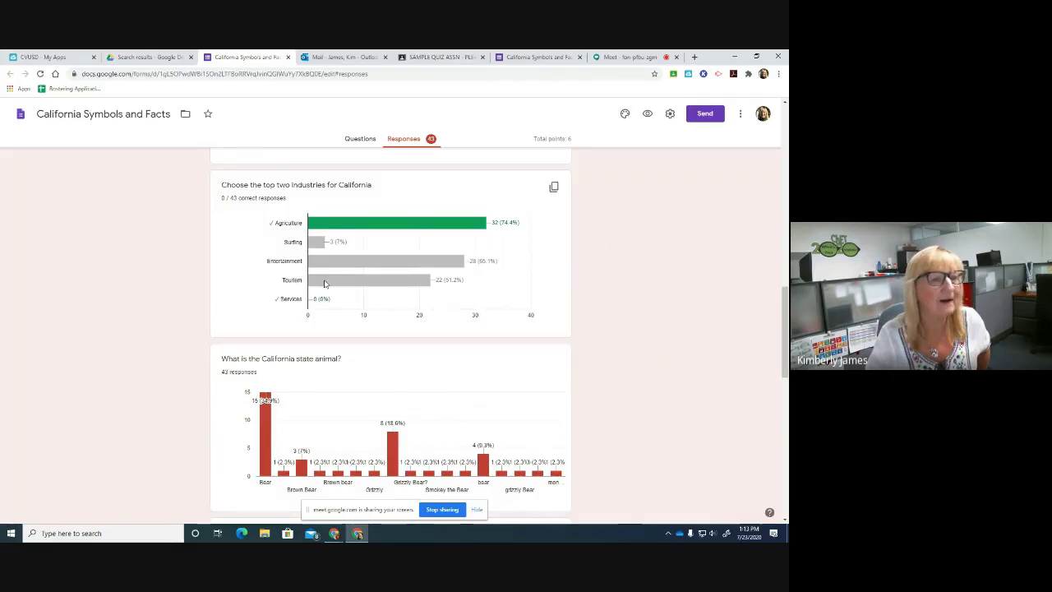
pyautogui.moveTo(473, 223)
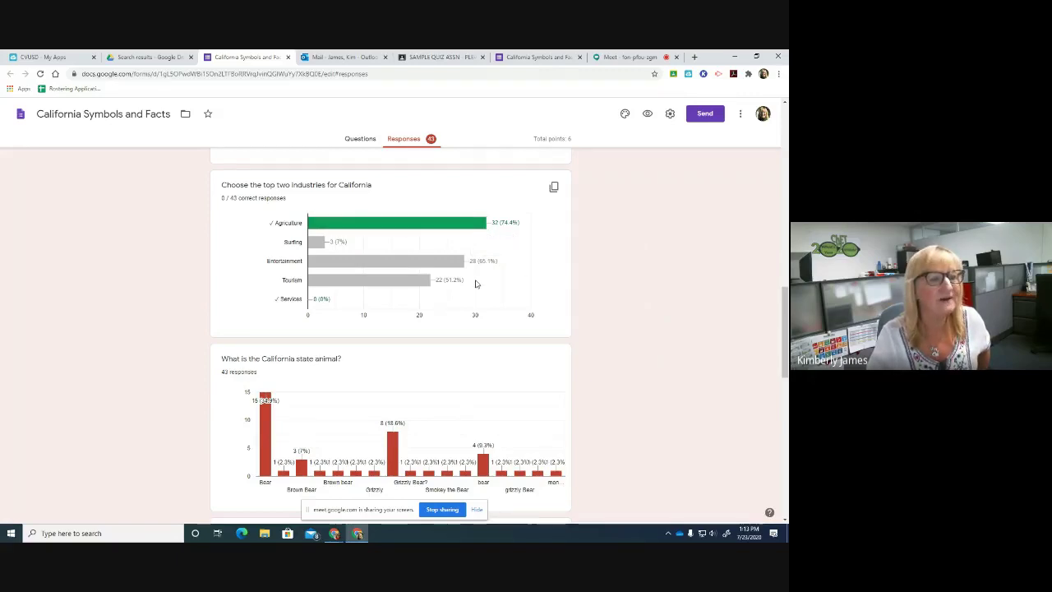
pyautogui.moveTo(452, 268)
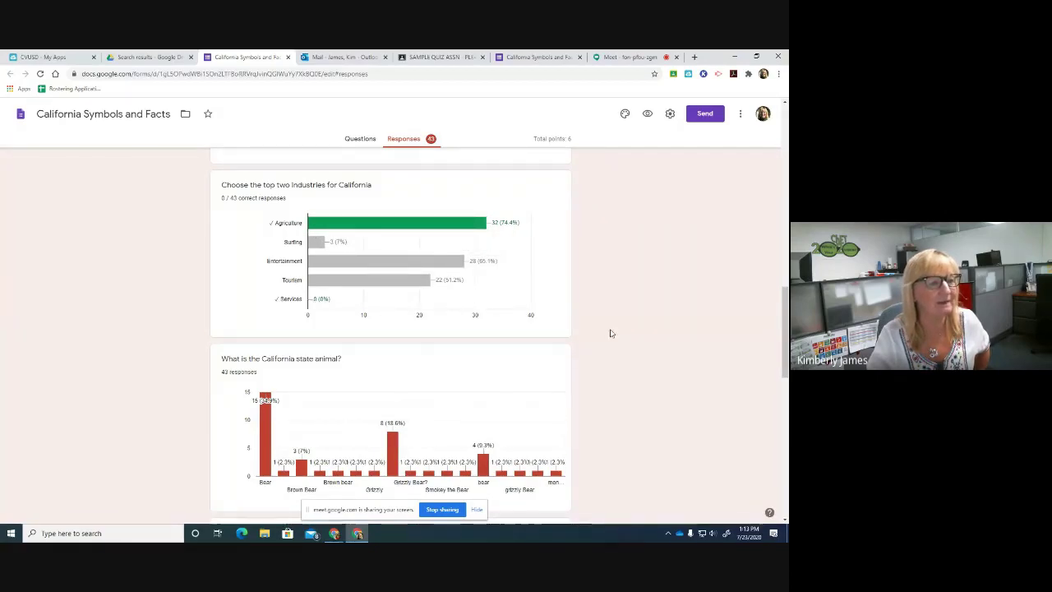
# - Examine the answer charts for the California state animal, state bird and state song questions
pyautogui.scroll(-3, 616, 330)
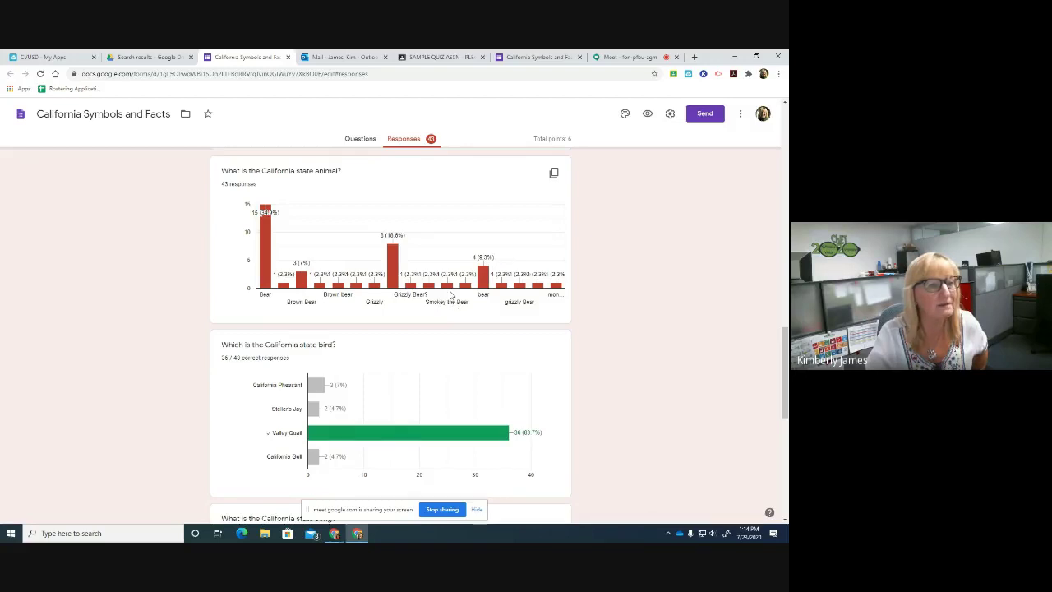
pyautogui.moveTo(450, 289)
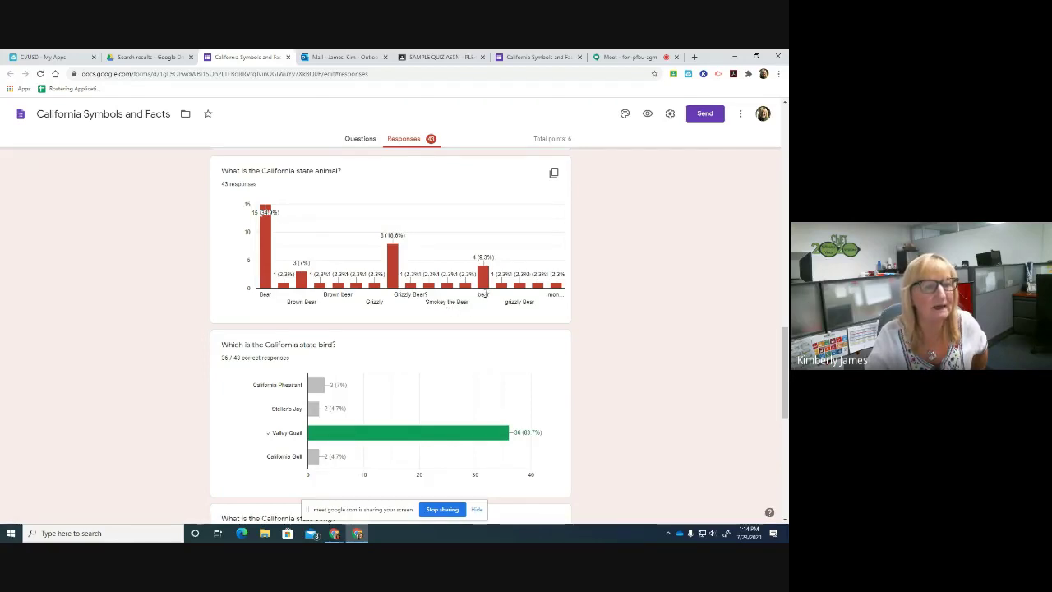
pyautogui.moveTo(488, 279)
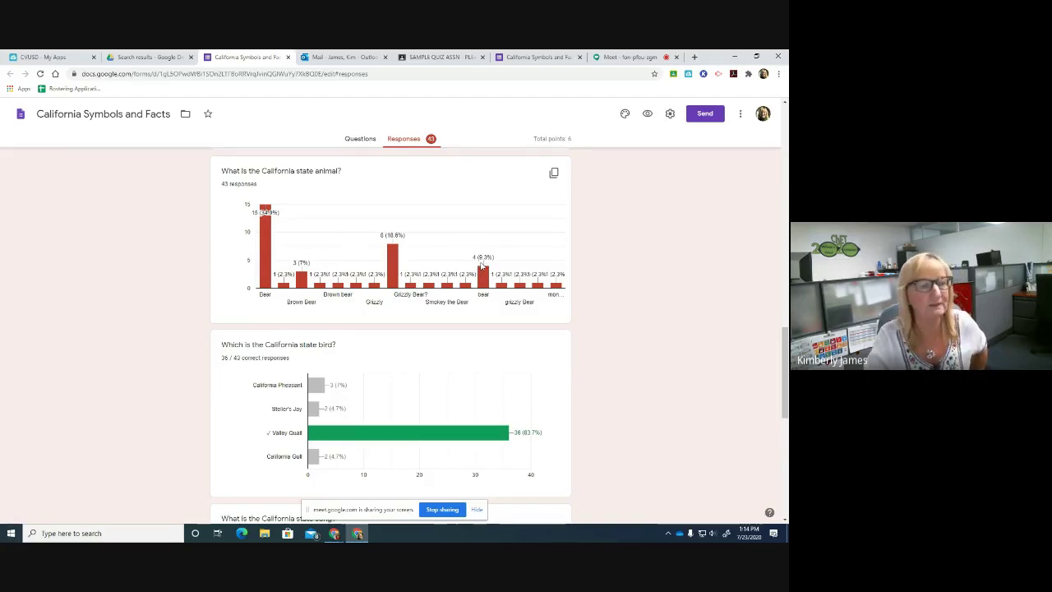
pyautogui.scroll(-2, 482, 266)
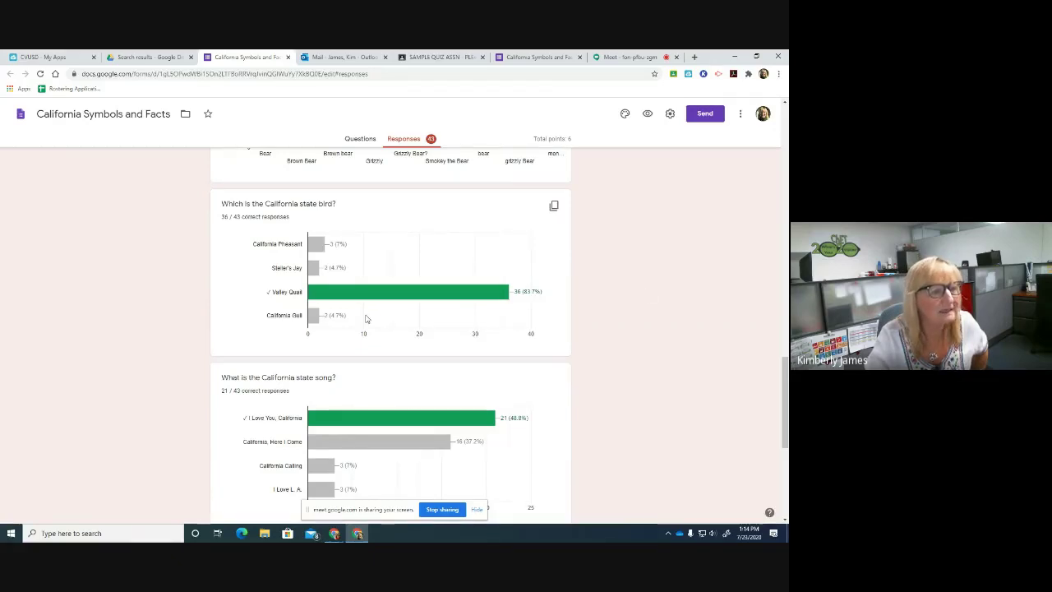
pyautogui.moveTo(321, 250)
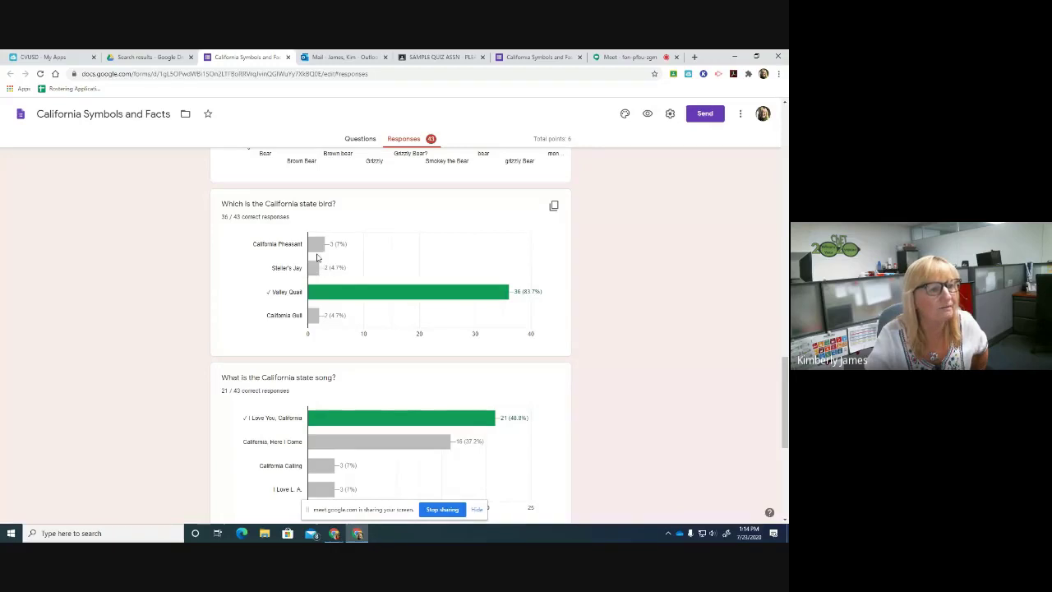
pyautogui.moveTo(312, 270)
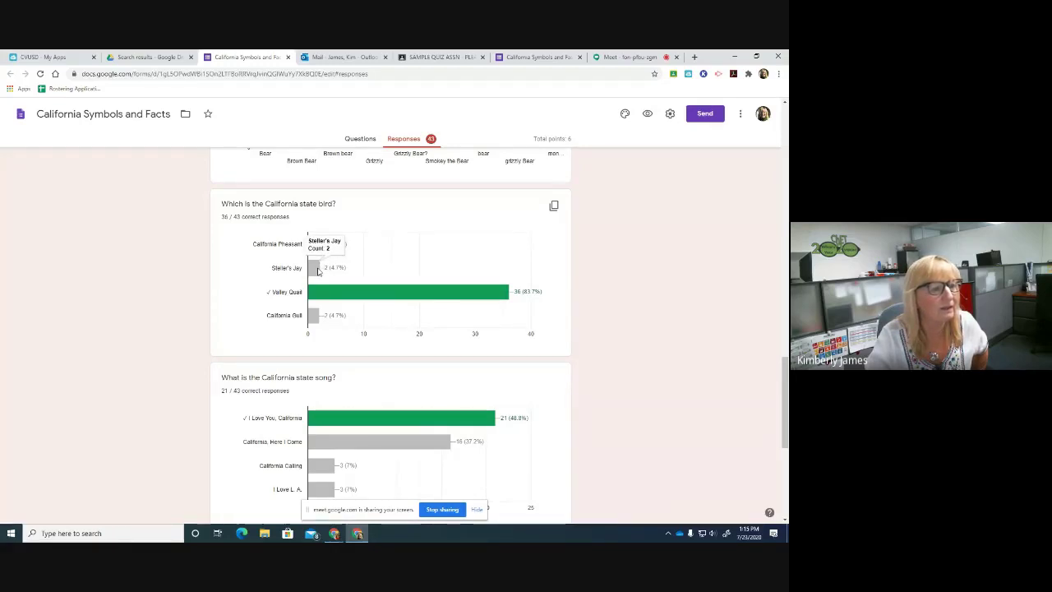
pyautogui.scroll(-3, 320, 272)
pyautogui.moveTo(329, 290)
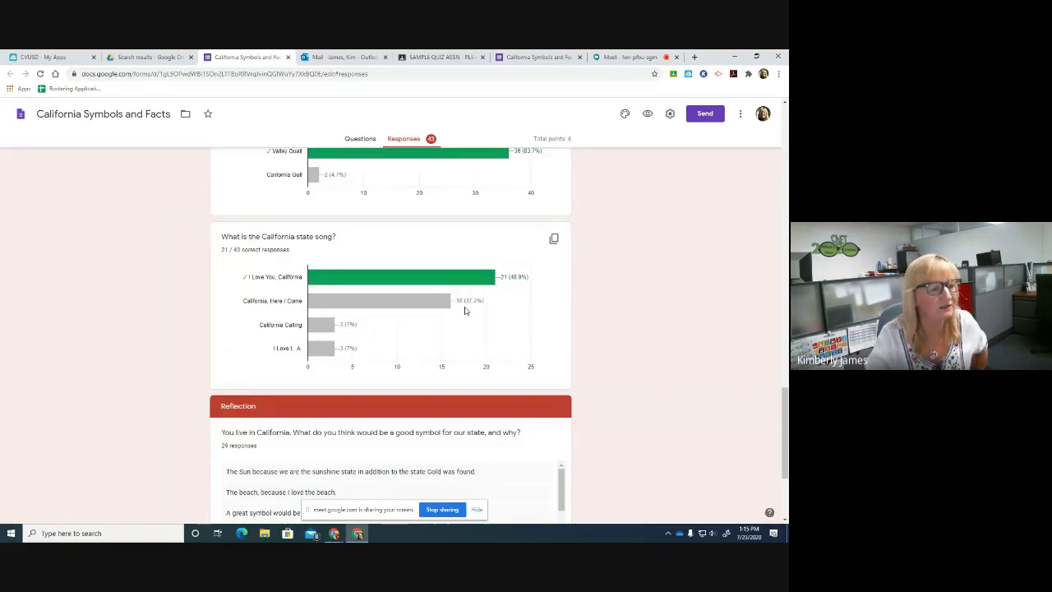
# - Read the Reflection section's written responses about a good state symbol down to the last entry
pyautogui.scroll(-3, 464, 310)
pyautogui.scroll(-1, 504, 296)
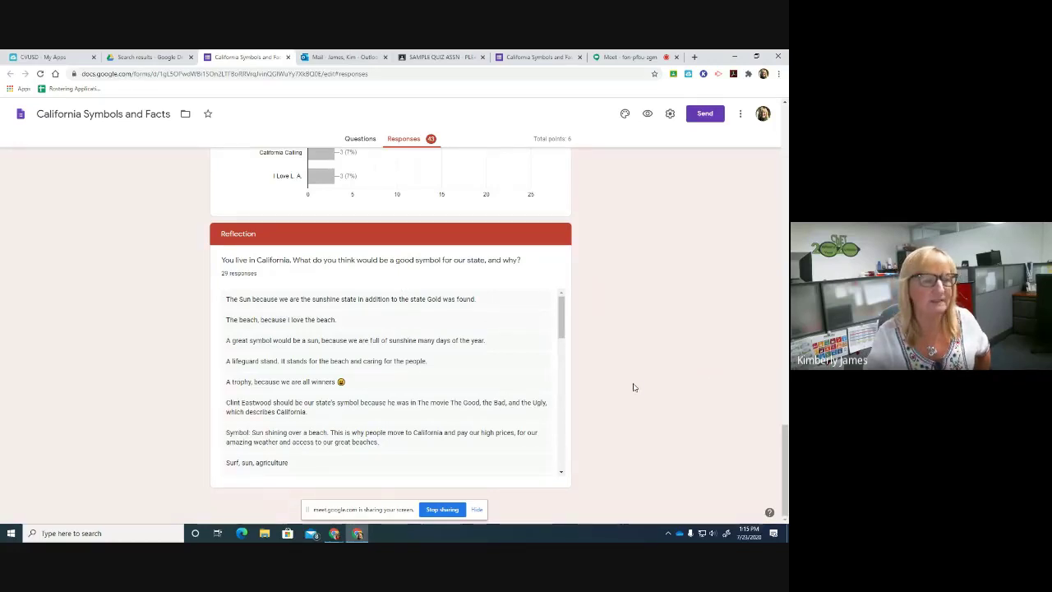
pyautogui.moveTo(561, 307); pyautogui.dragTo(569, 458)
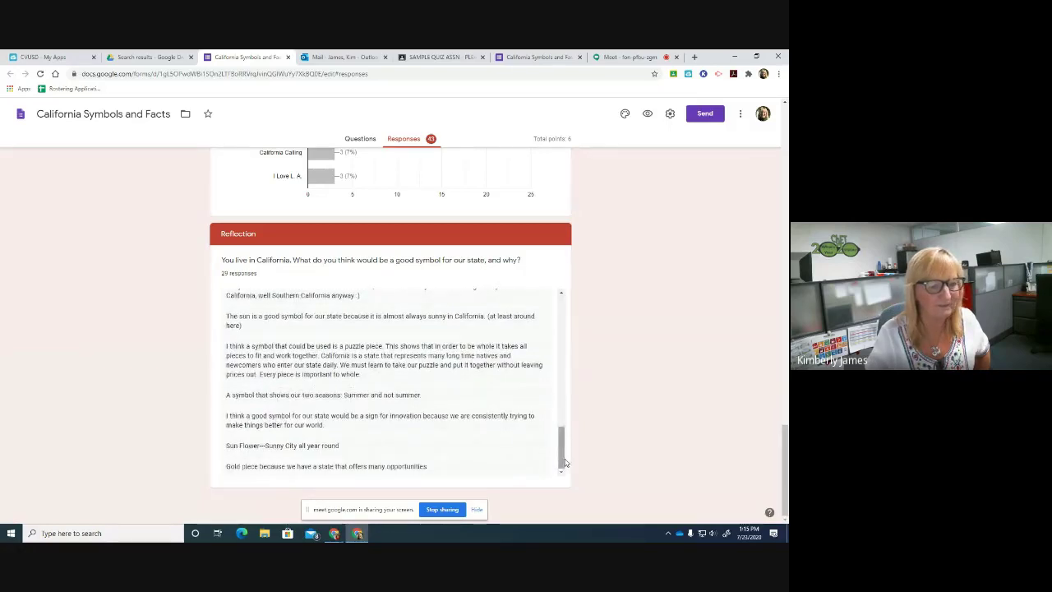
# - Switch the responses to the per-question view, choose "What is the California state animal?" and show its answer key
pyautogui.scroll(5, 563, 427)
pyautogui.scroll(10, 646, 312)
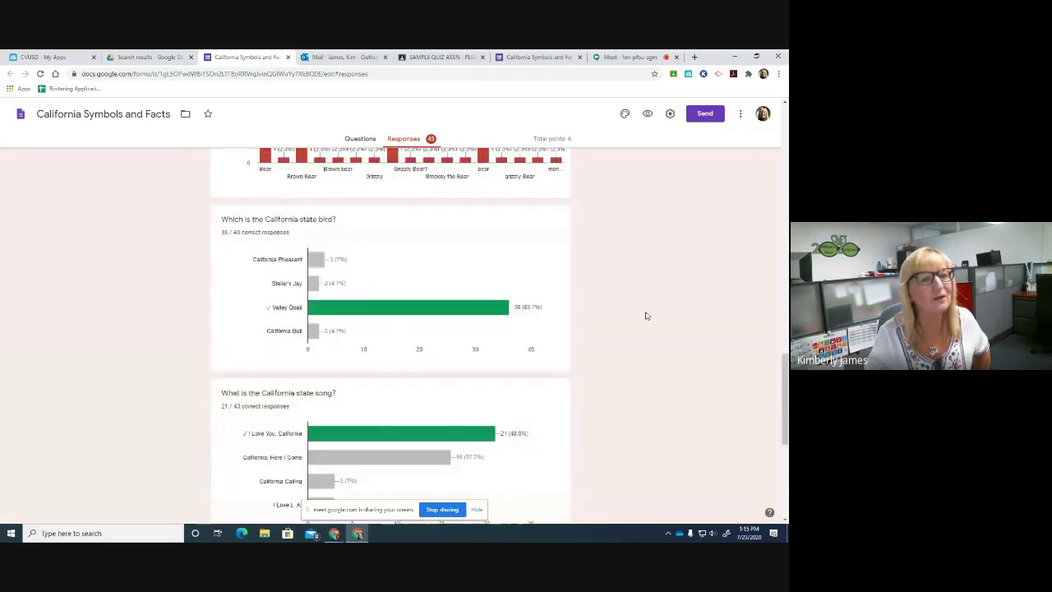
pyautogui.scroll(6, 646, 315)
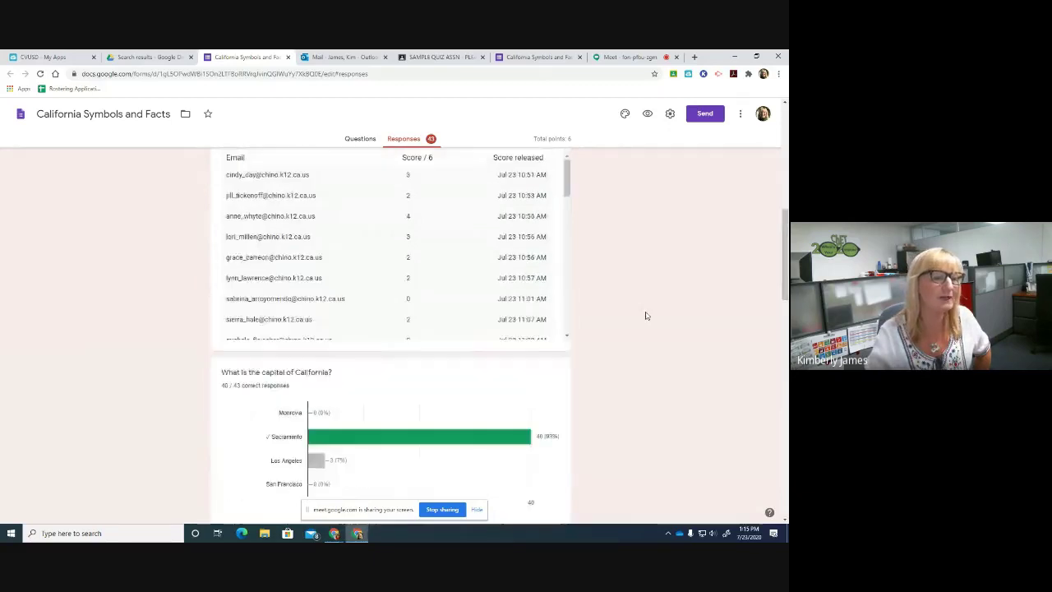
pyautogui.scroll(8, 646, 315)
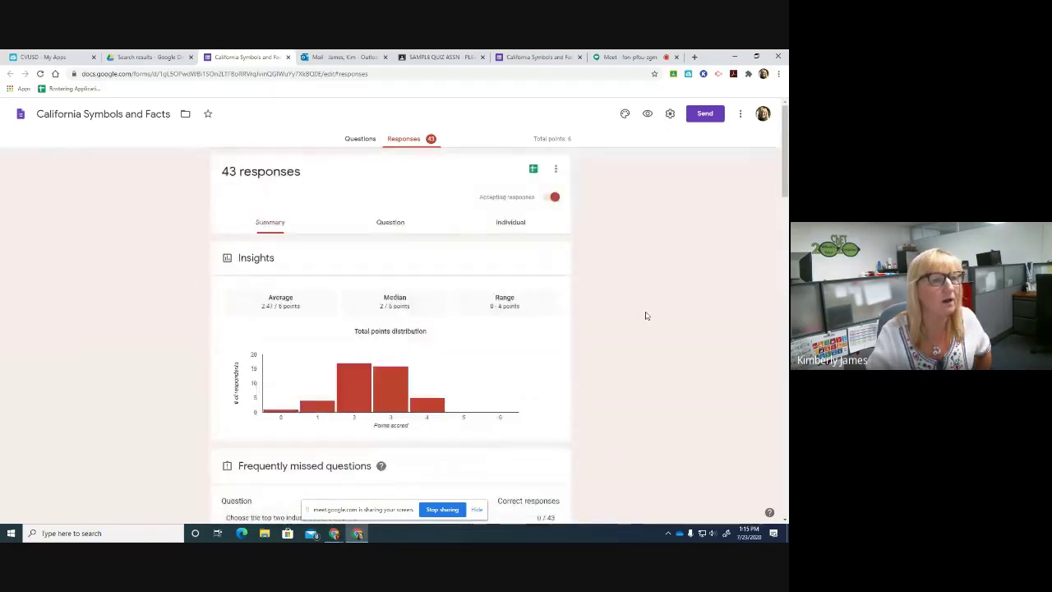
pyautogui.click(391, 225)
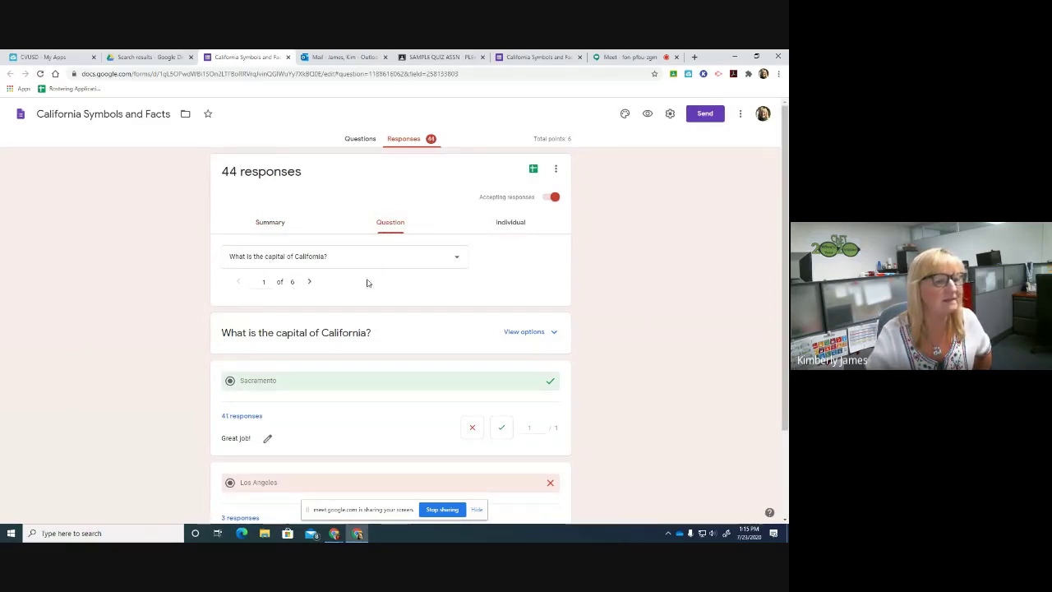
pyautogui.click(448, 260)
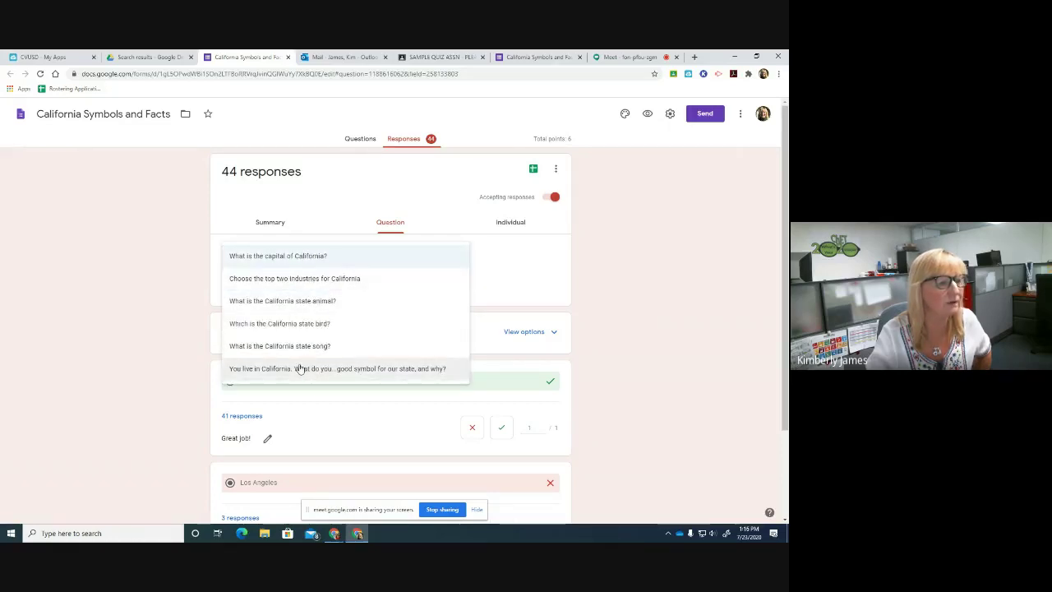
pyautogui.click(325, 301)
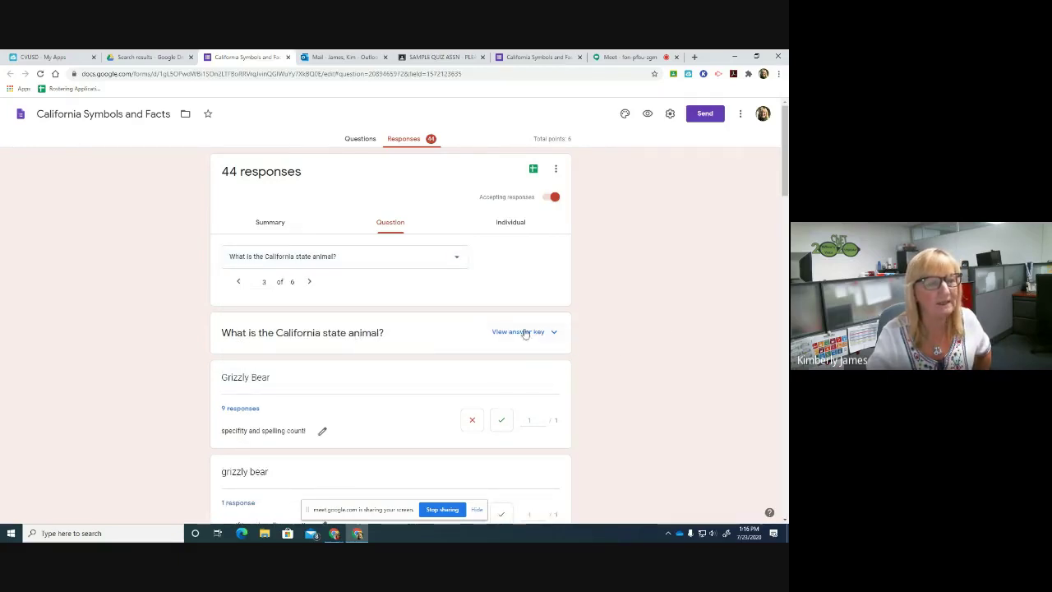
pyautogui.click(552, 333)
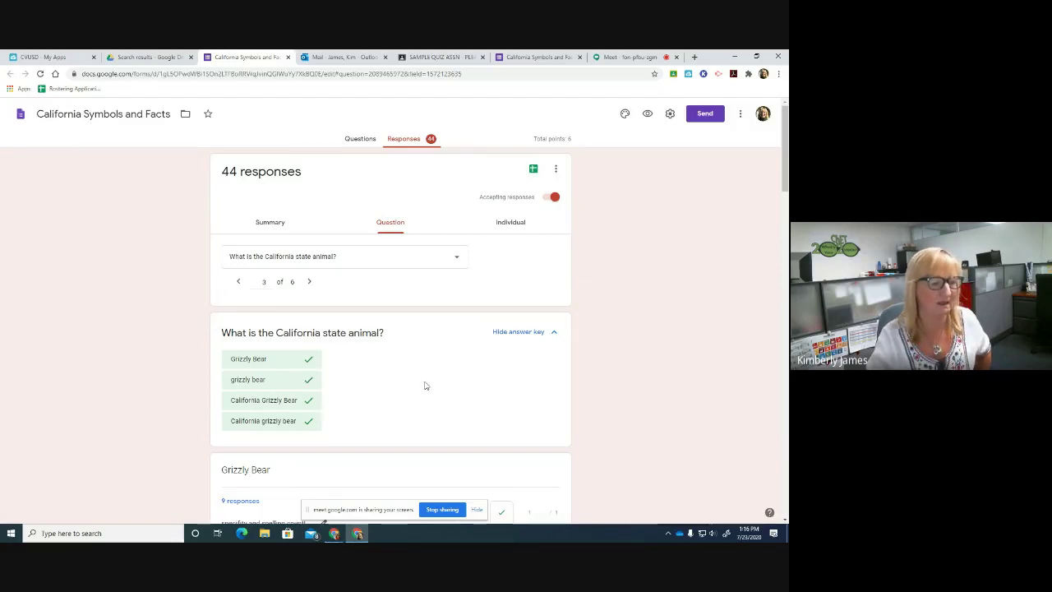
# - Review the state animal answers and award 1 point each to "Grizzly Bear?" and "grizzly Bear"
pyautogui.scroll(-3, 458, 383)
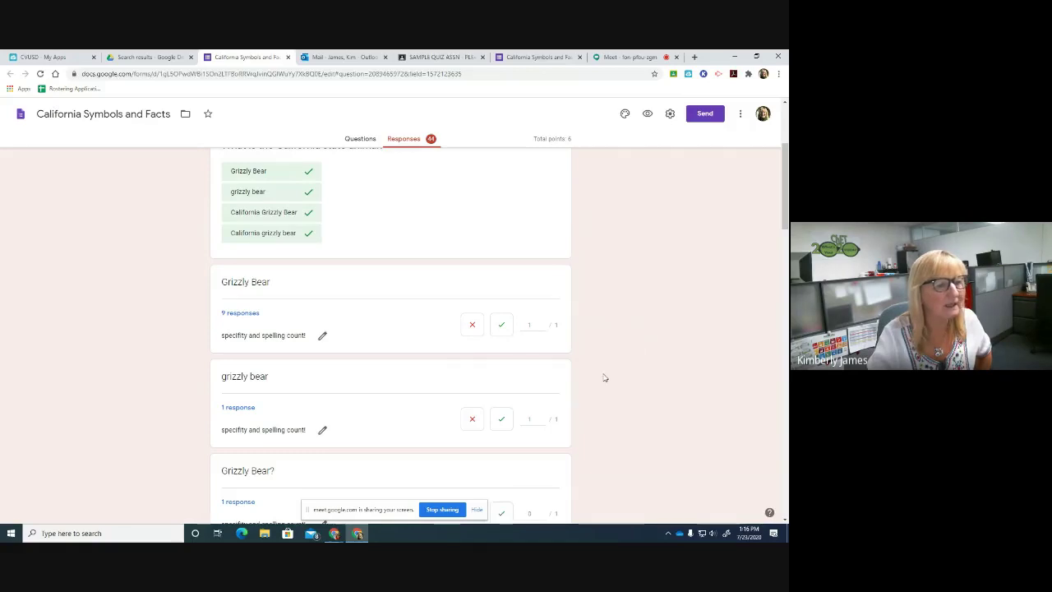
pyautogui.scroll(-1, 617, 342)
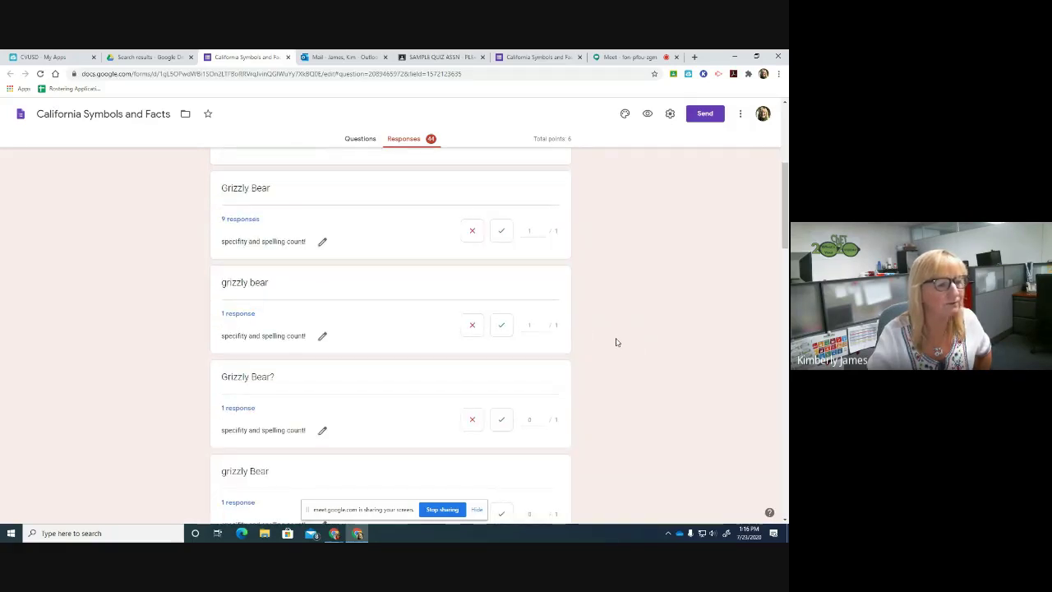
pyautogui.scroll(-1, 617, 342)
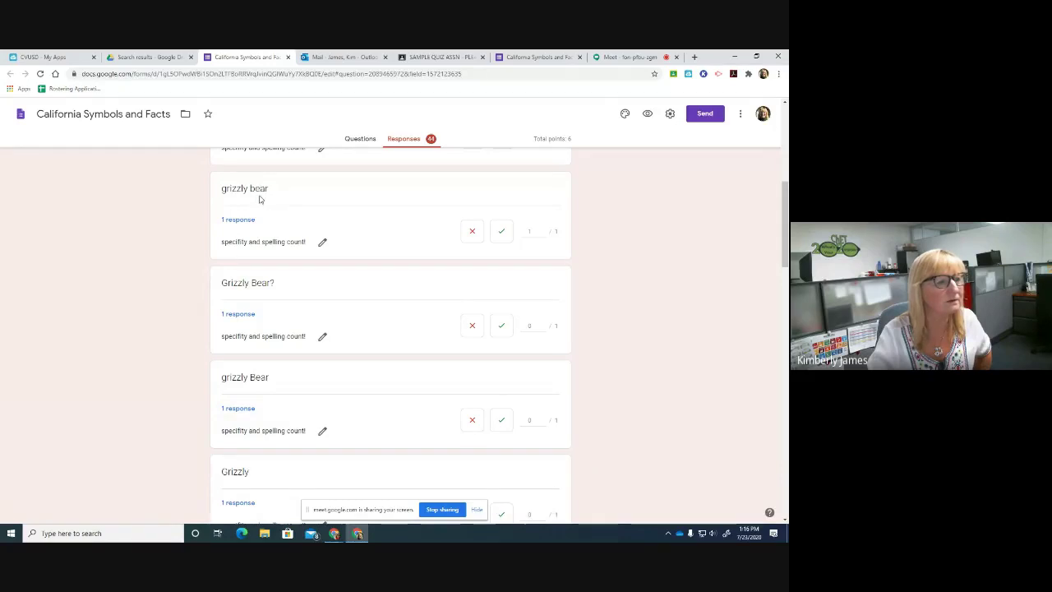
pyautogui.scroll(1, 292, 221)
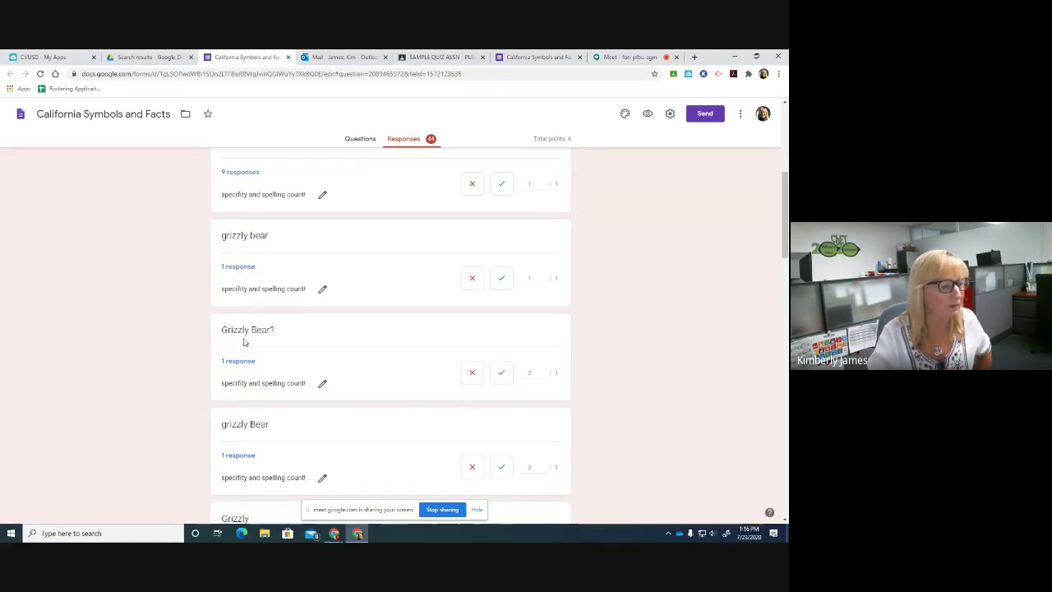
pyautogui.click(543, 370)
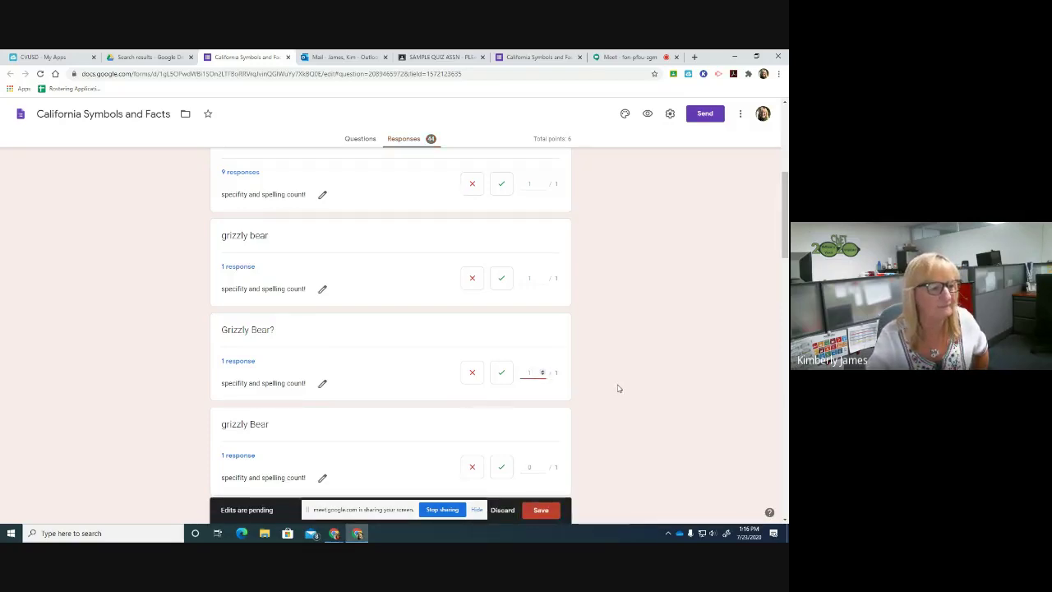
pyautogui.scroll(-1, 618, 387)
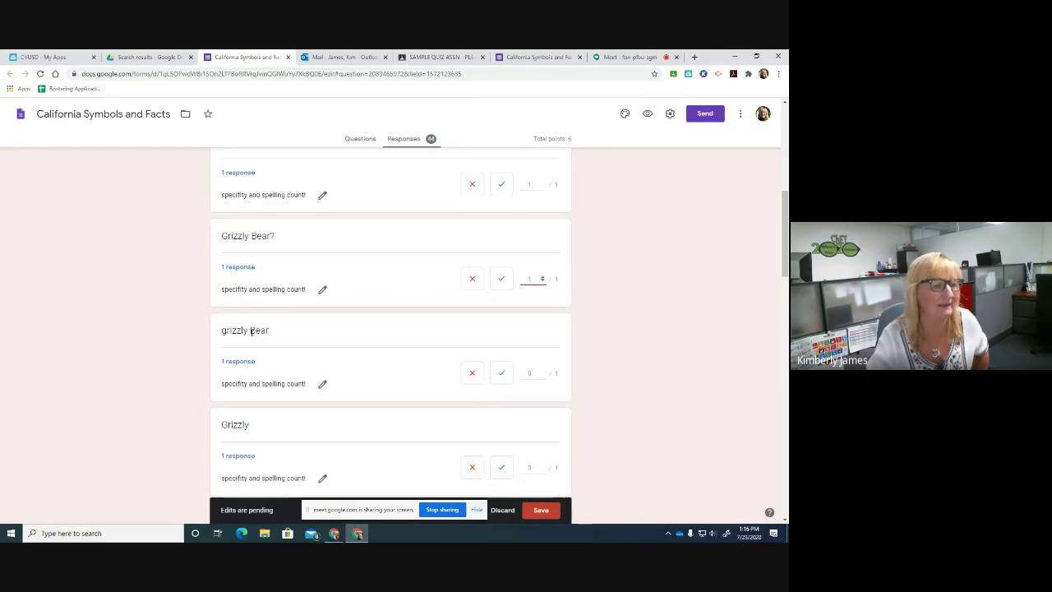
pyautogui.click(541, 371)
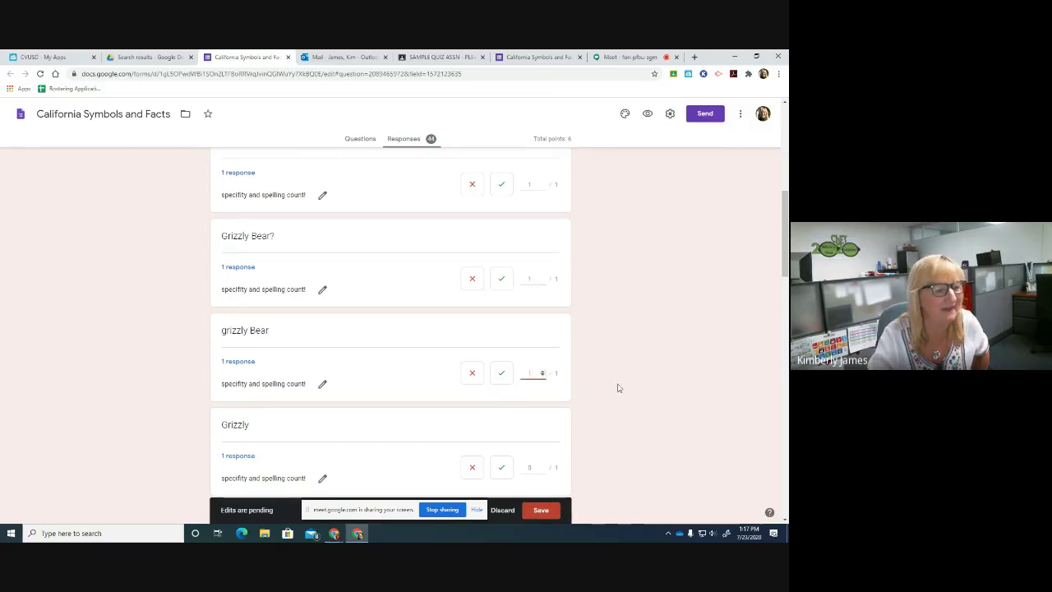
pyautogui.scroll(-3, 615, 390)
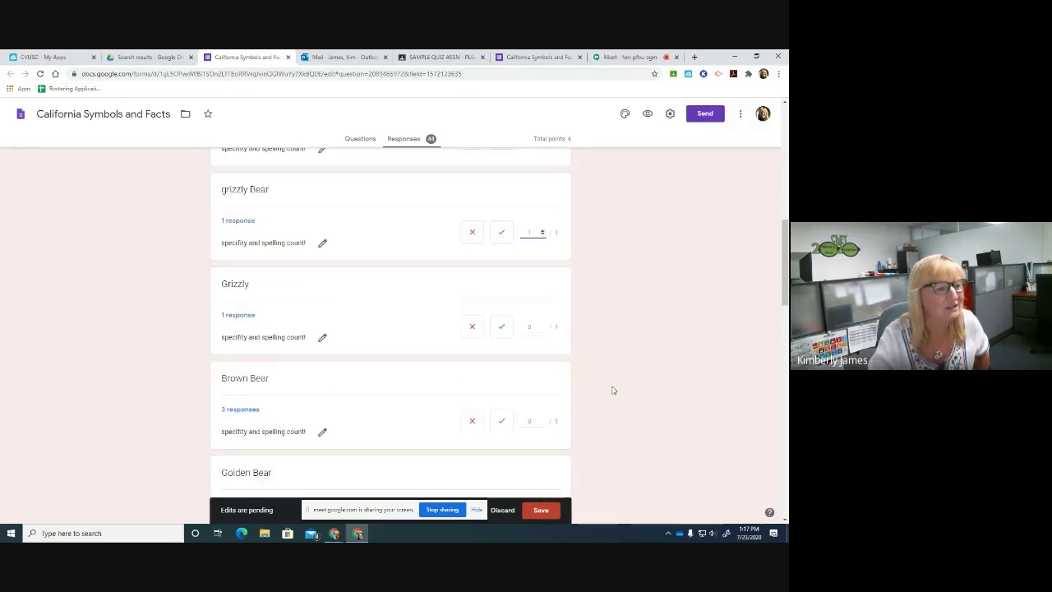
# - Award 1 point to the "Grizzly" answer for the state animal question
pyautogui.click(542, 325)
pyautogui.scroll(-2, 597, 346)
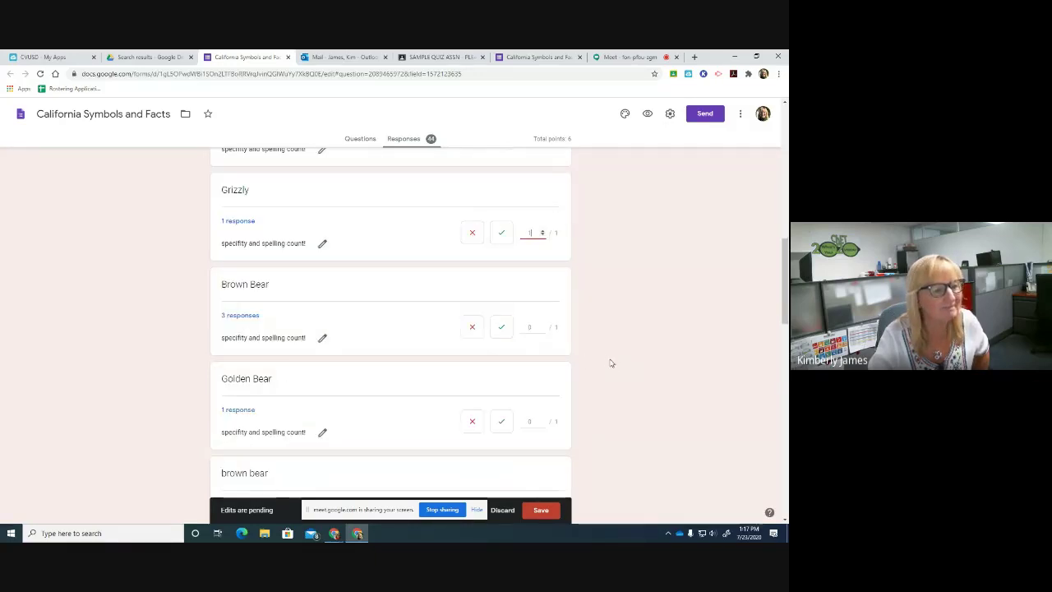
# - Examine the remaining state animal answers, from "Brown Bear" down to "monkey", and return to the question selector
pyautogui.scroll(-3, 608, 361)
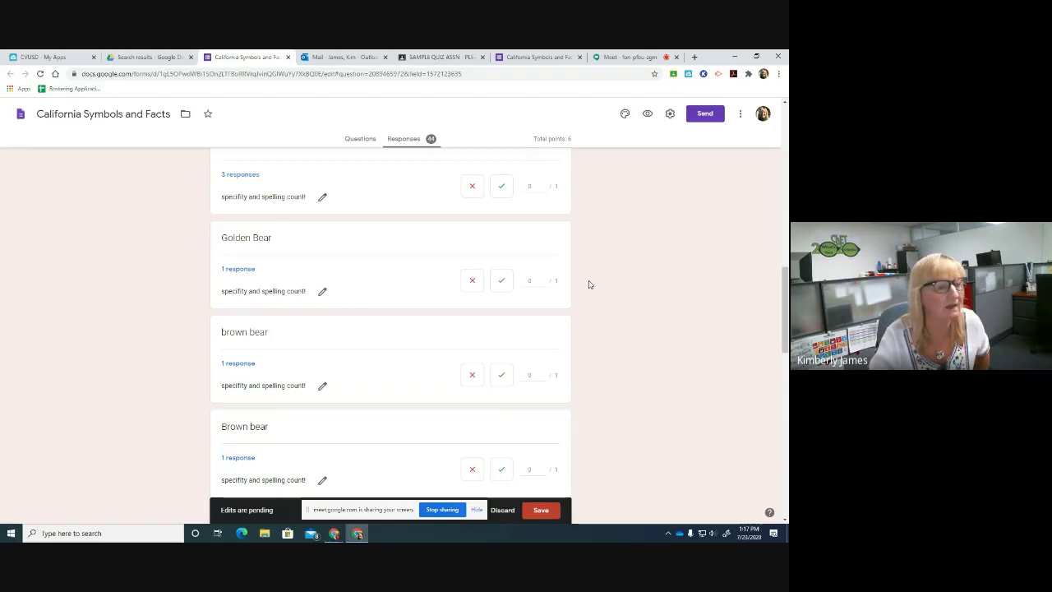
pyautogui.scroll(-5, 603, 338)
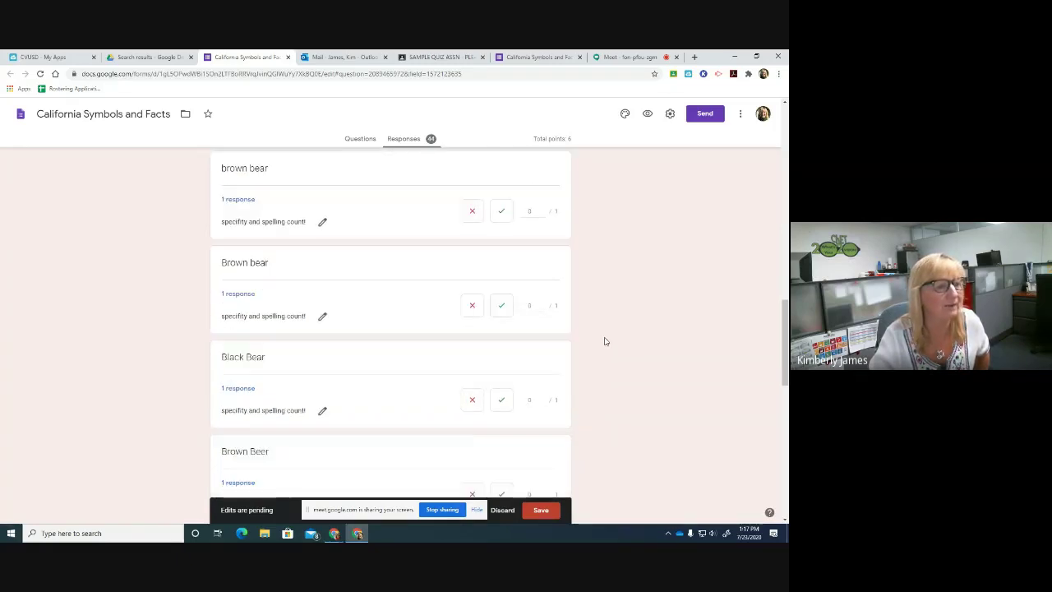
pyautogui.scroll(-3, 605, 341)
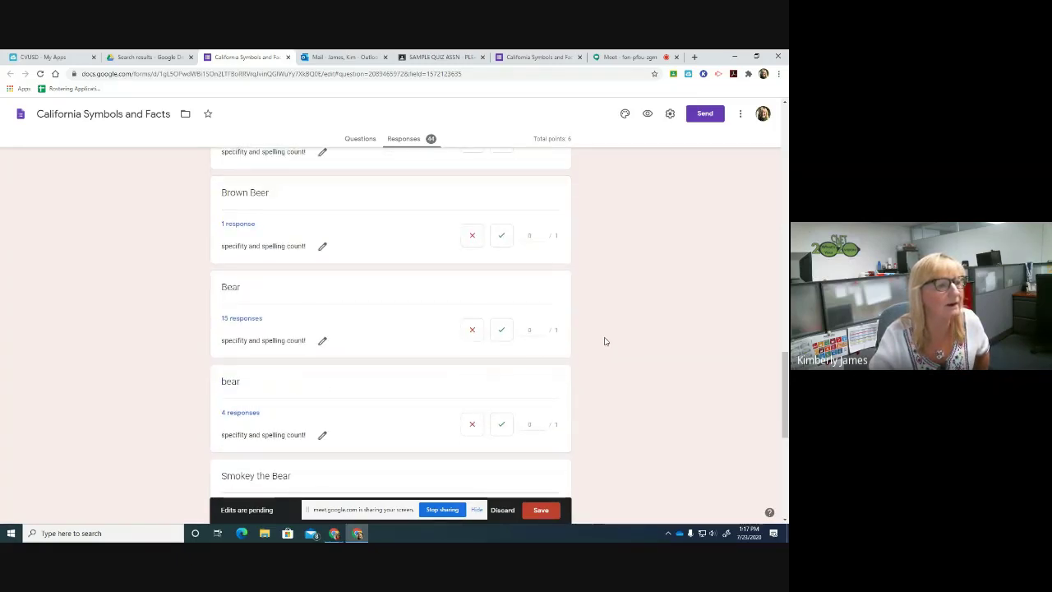
pyautogui.scroll(-1, 590, 342)
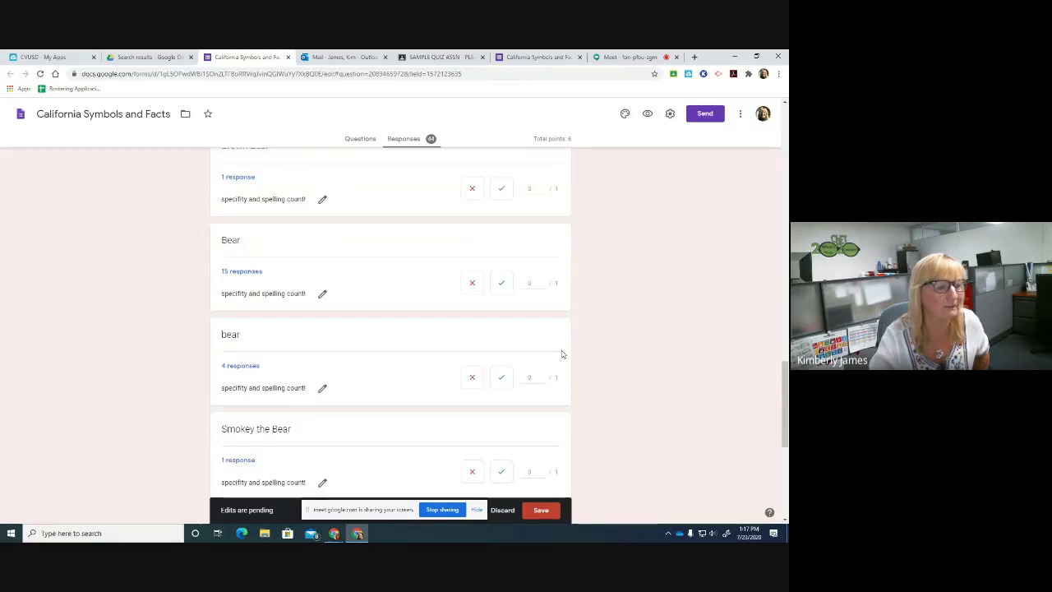
pyautogui.scroll(-2, 572, 358)
pyautogui.scroll(-1, 583, 365)
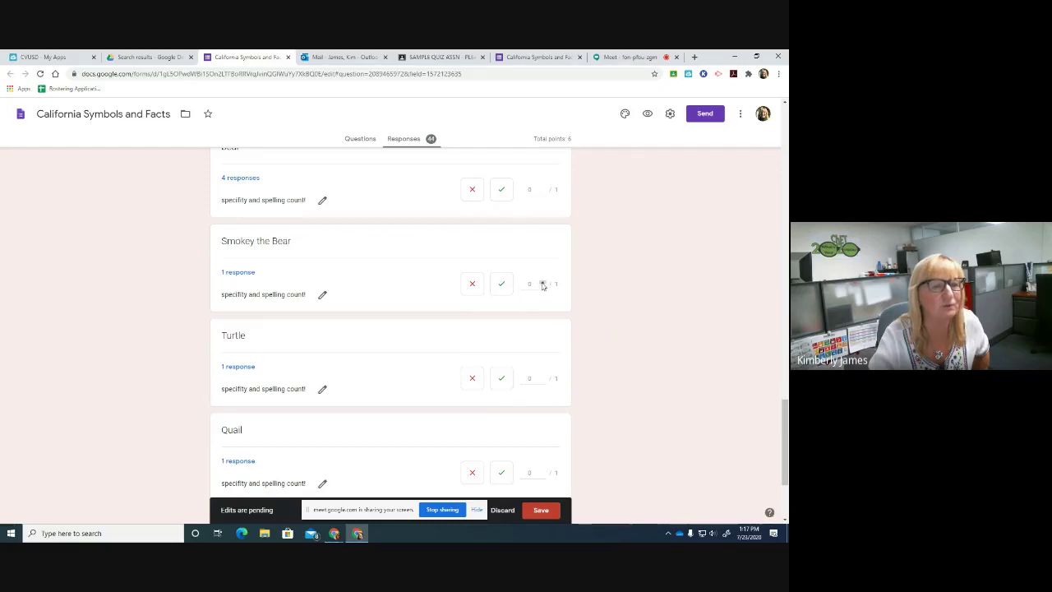
pyautogui.scroll(-2, 664, 367)
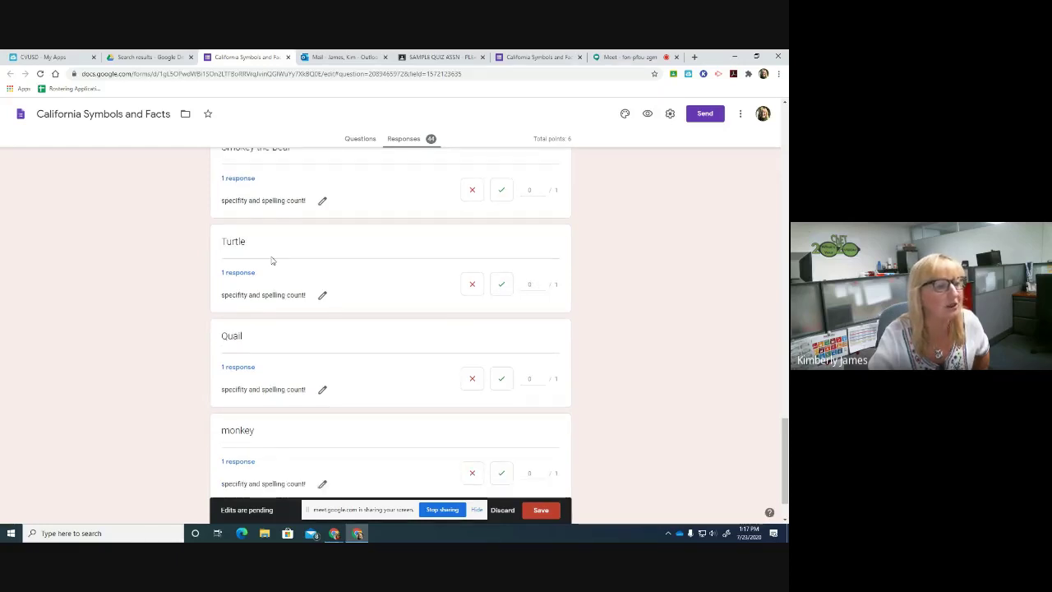
pyautogui.scroll(-1, 463, 352)
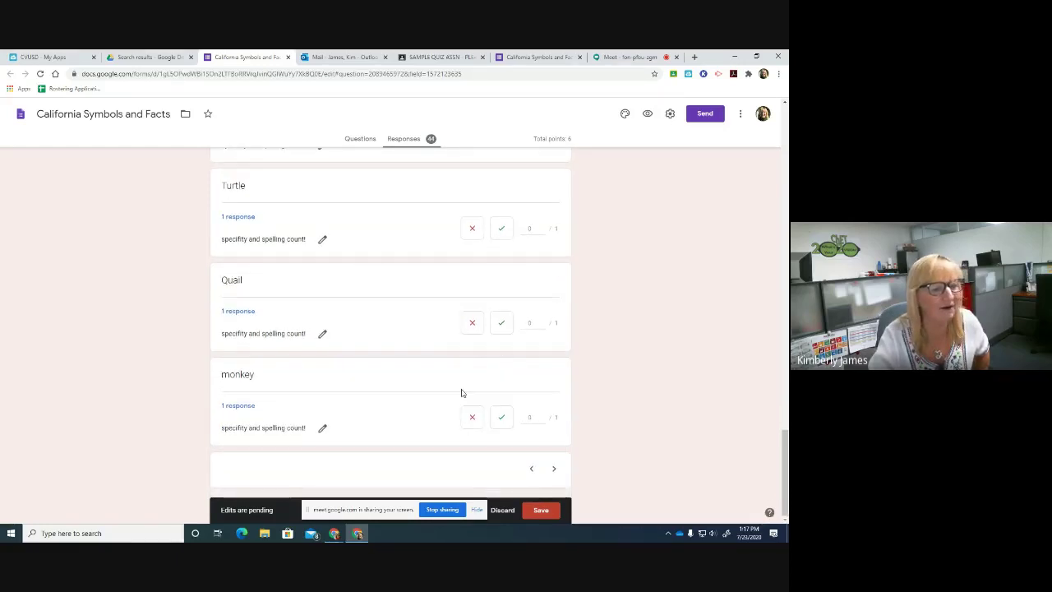
pyautogui.scroll(20, 646, 375)
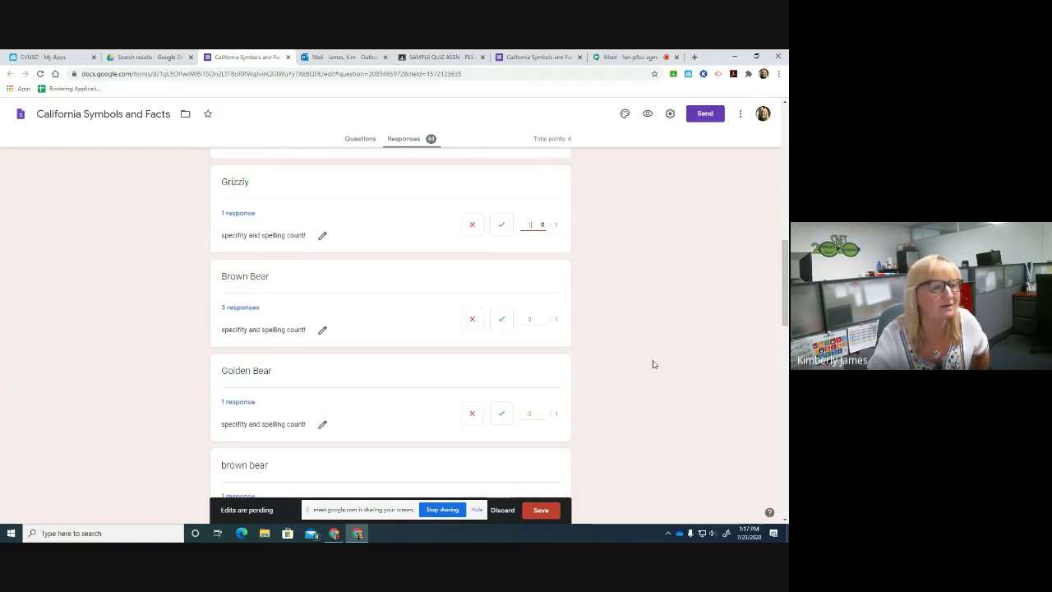
pyautogui.scroll(5, 650, 364)
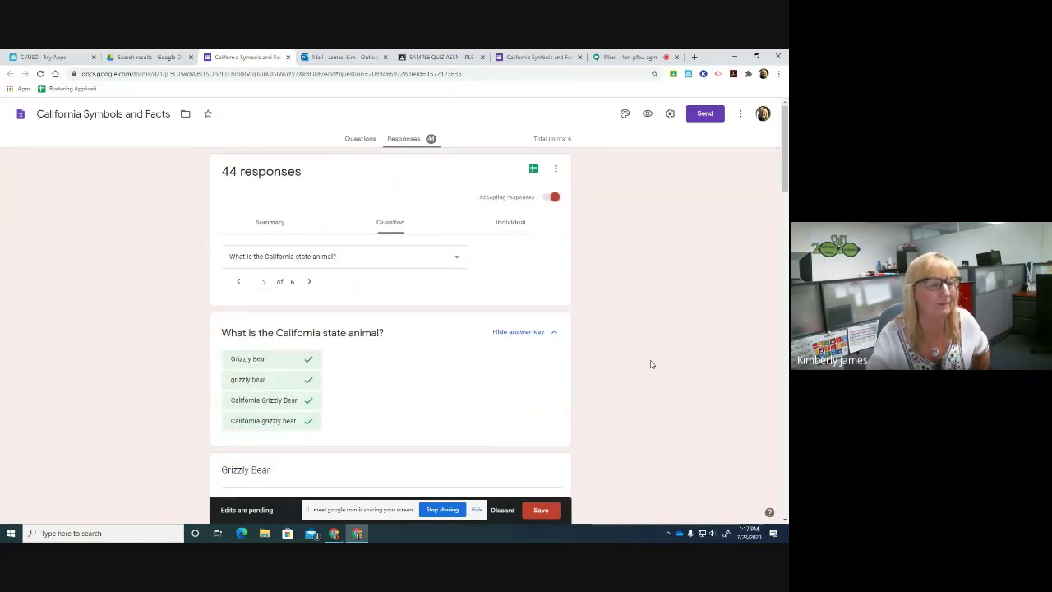
# - Show the answers to the "You live in California" symbol question, leaving the state animal page without saving its pending edits
pyautogui.click(458, 259)
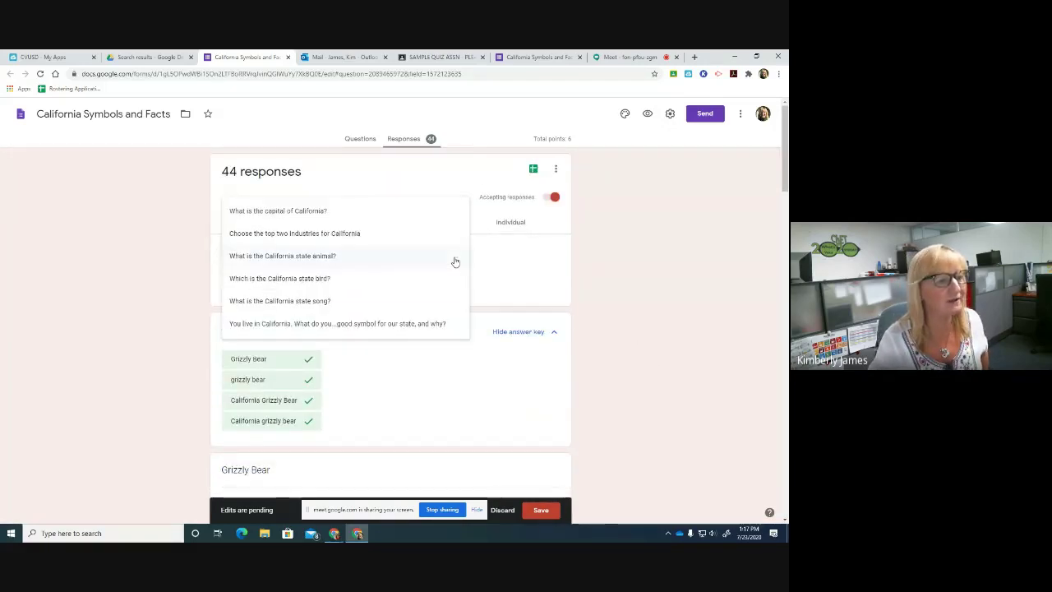
pyautogui.scroll(-2, 322, 263)
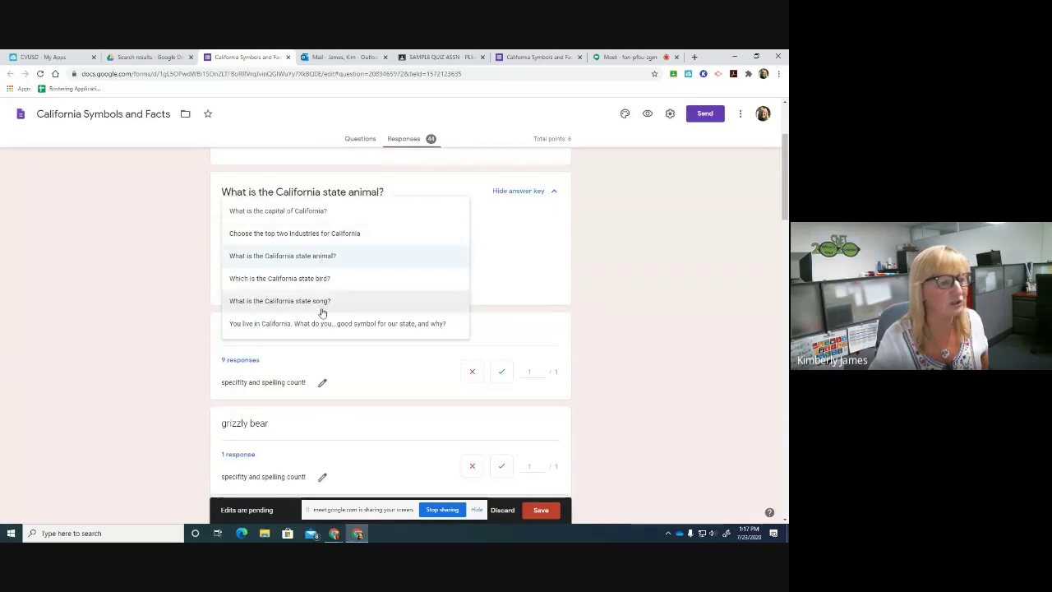
pyautogui.click(253, 326)
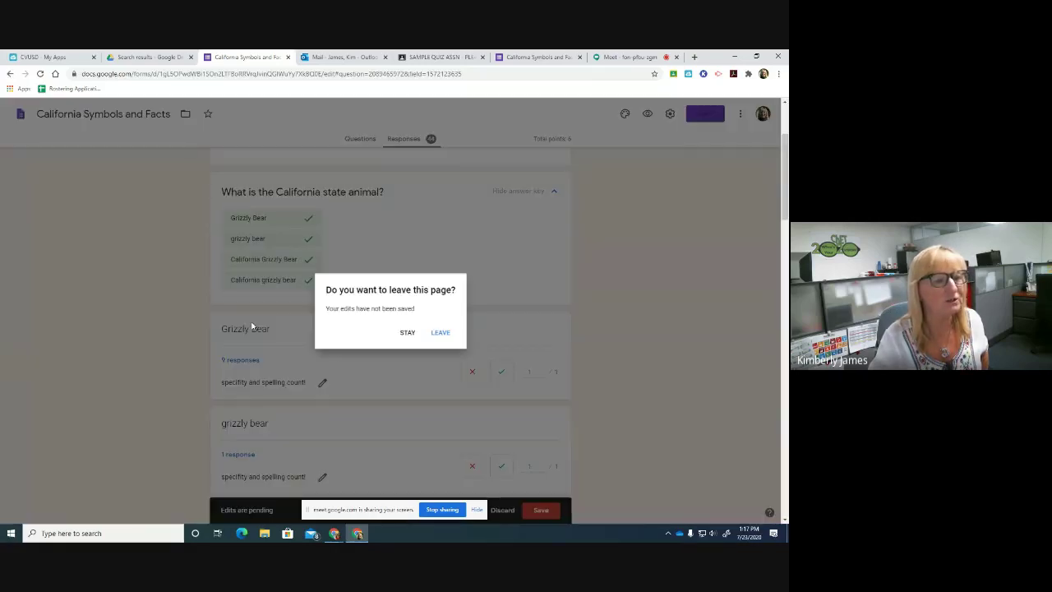
pyautogui.click(443, 334)
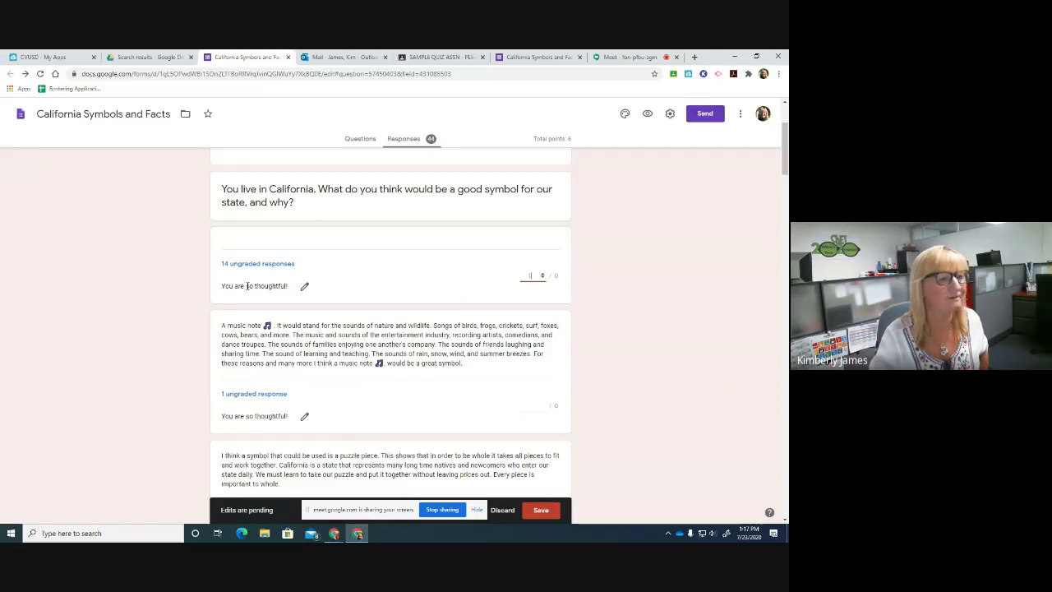
pyautogui.scroll(2, 498, 307)
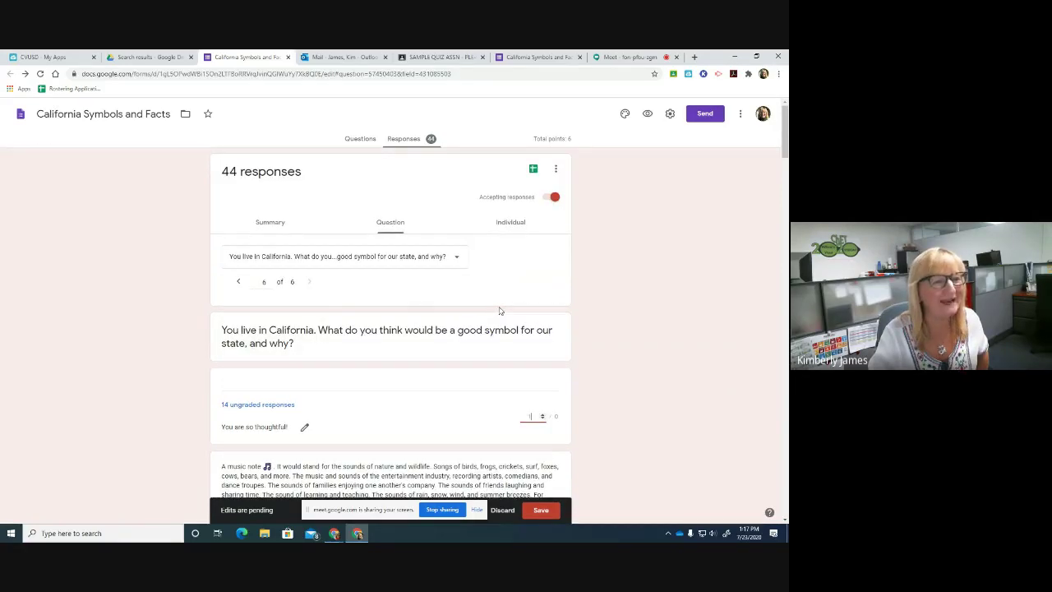
# - Switch to the individual responses and browse the list of respondents, keeping Response 1 selected
pyautogui.click(510, 222)
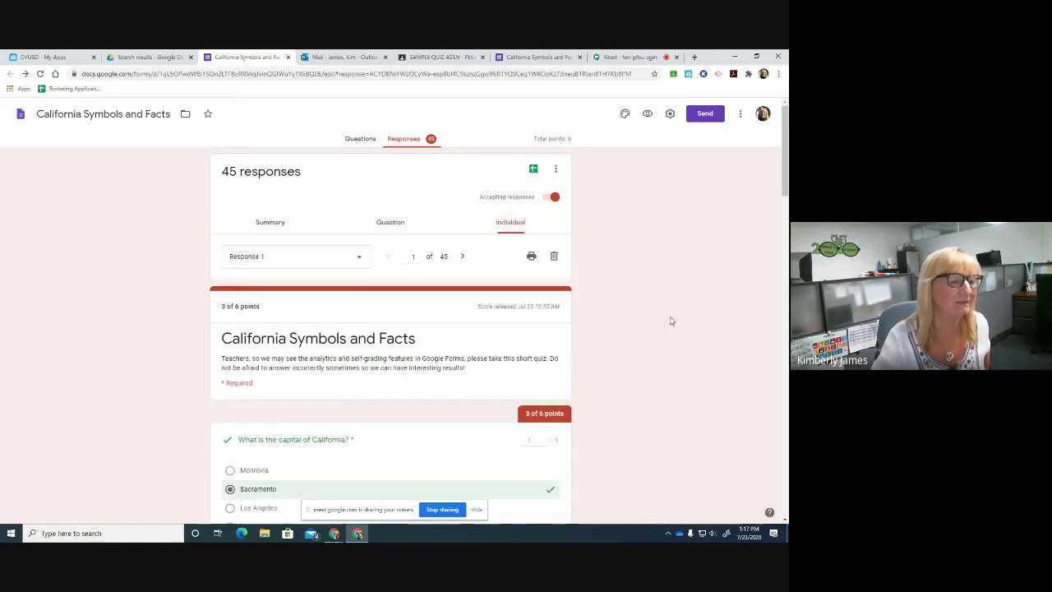
pyautogui.click(356, 258)
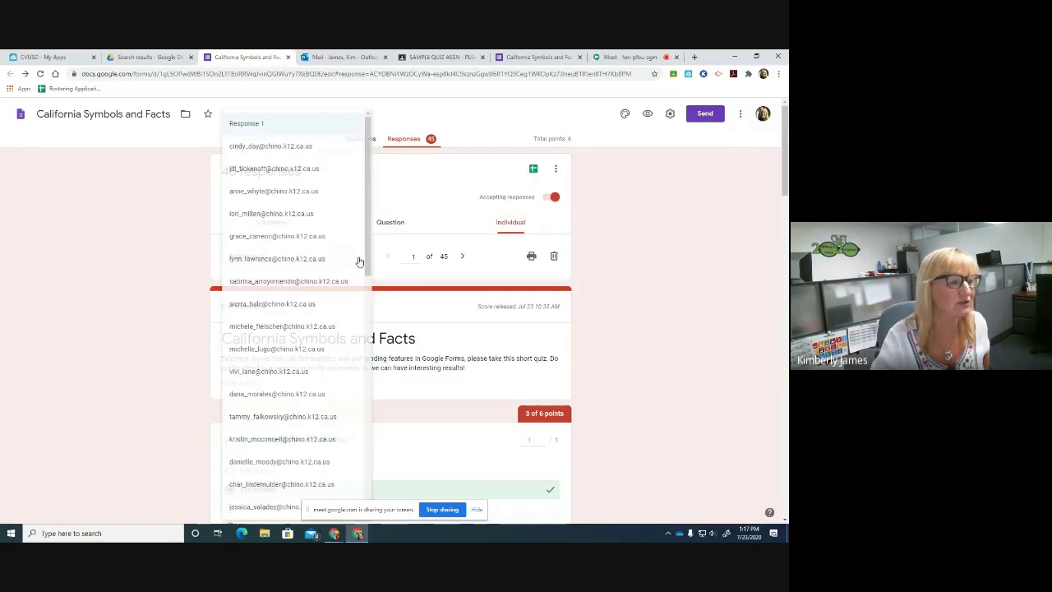
pyautogui.moveTo(369, 259); pyautogui.dragTo(352, 241)
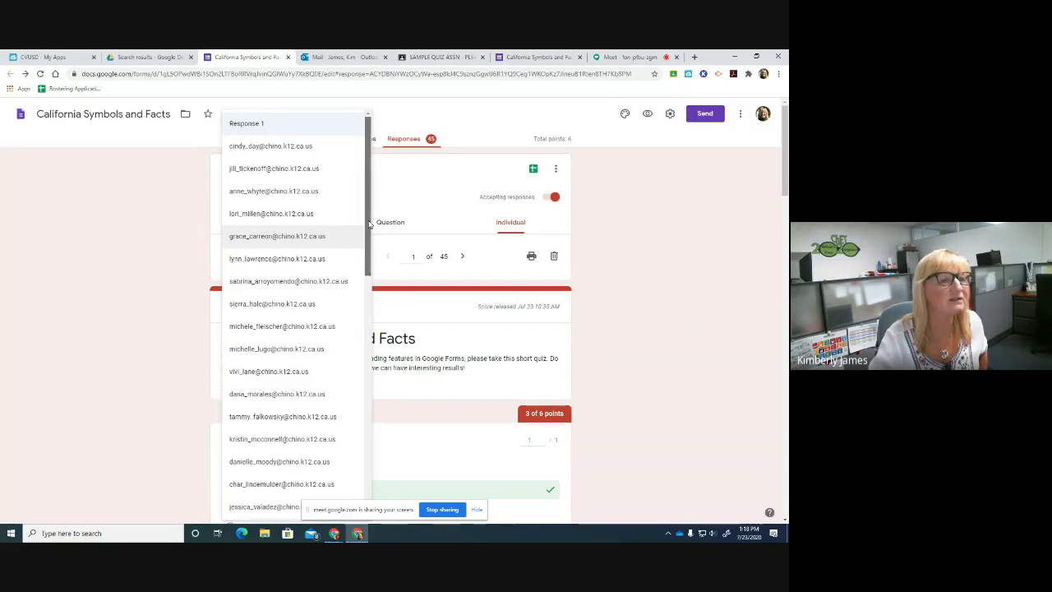
pyautogui.click(590, 238)
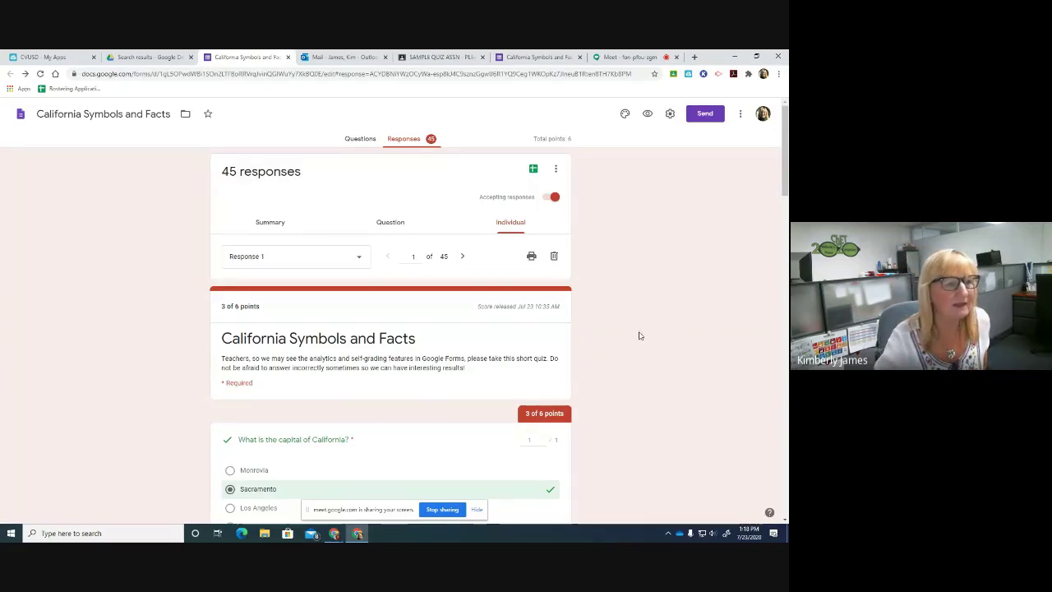
pyautogui.click(362, 255)
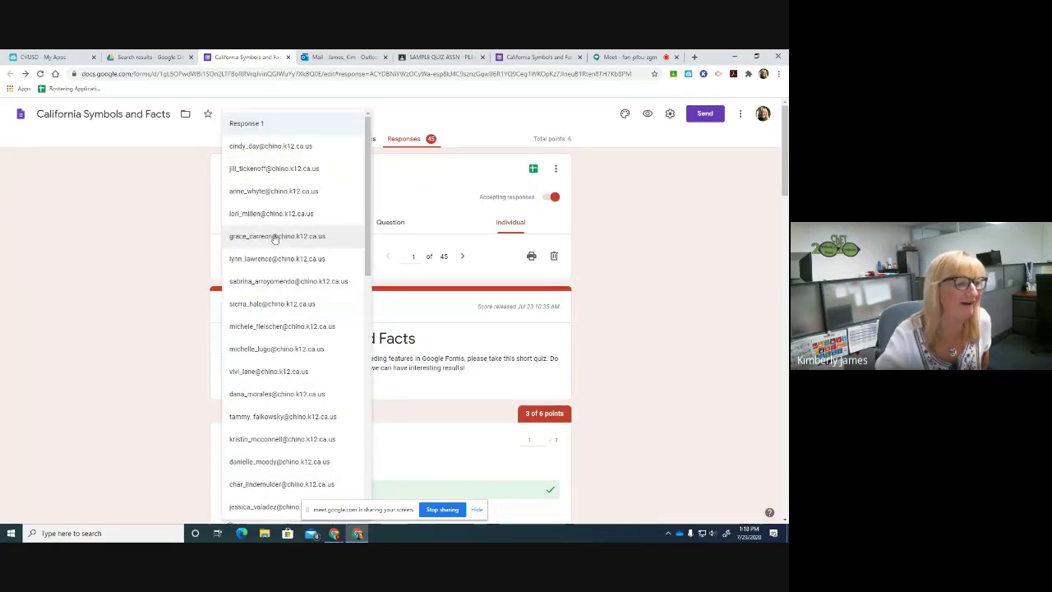
pyautogui.scroll(-1, 274, 252)
pyautogui.scroll(-3, 274, 255)
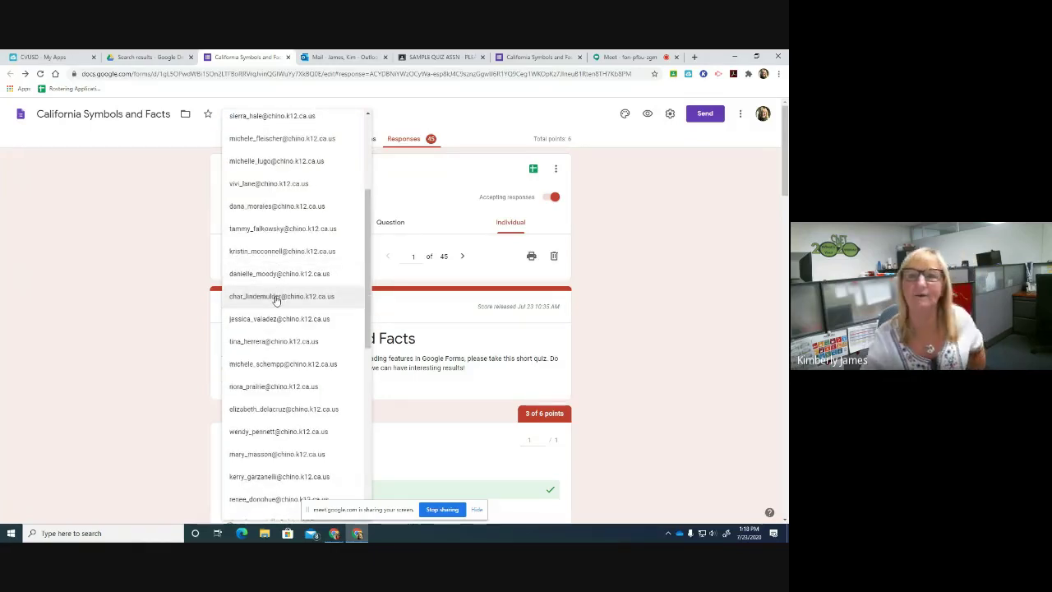
pyautogui.click(634, 300)
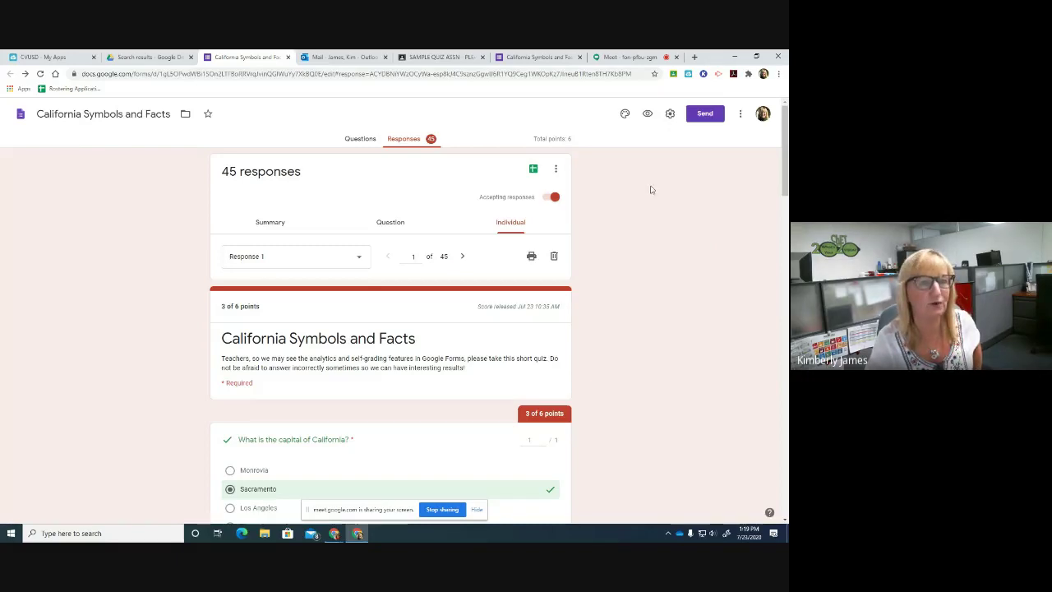
# - Review the options for handling all responses, such as downloading them as .csv and printing them, without choosing any
pyautogui.click(556, 171)
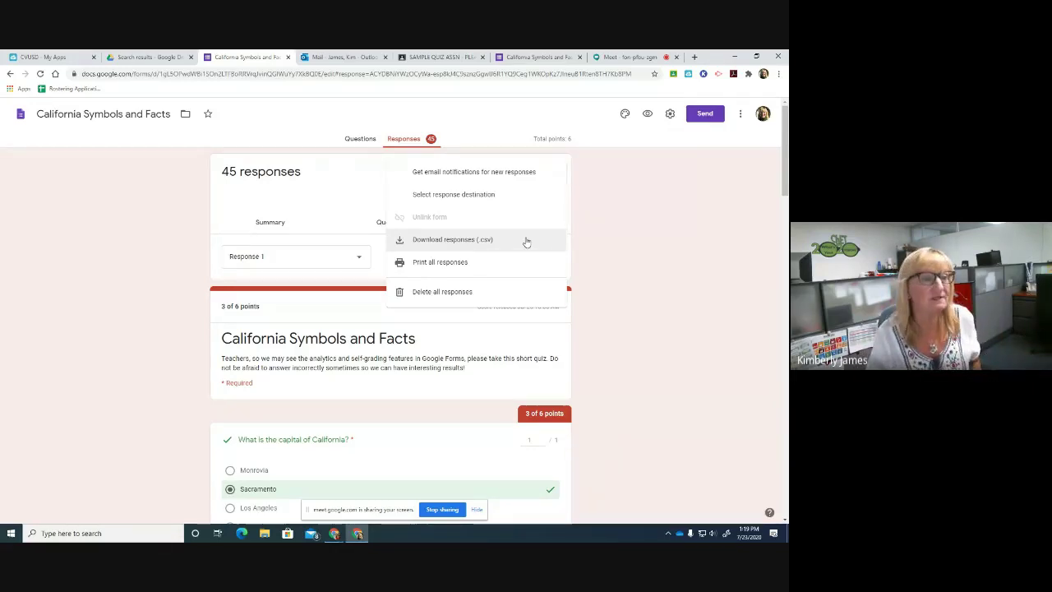
pyautogui.click(644, 257)
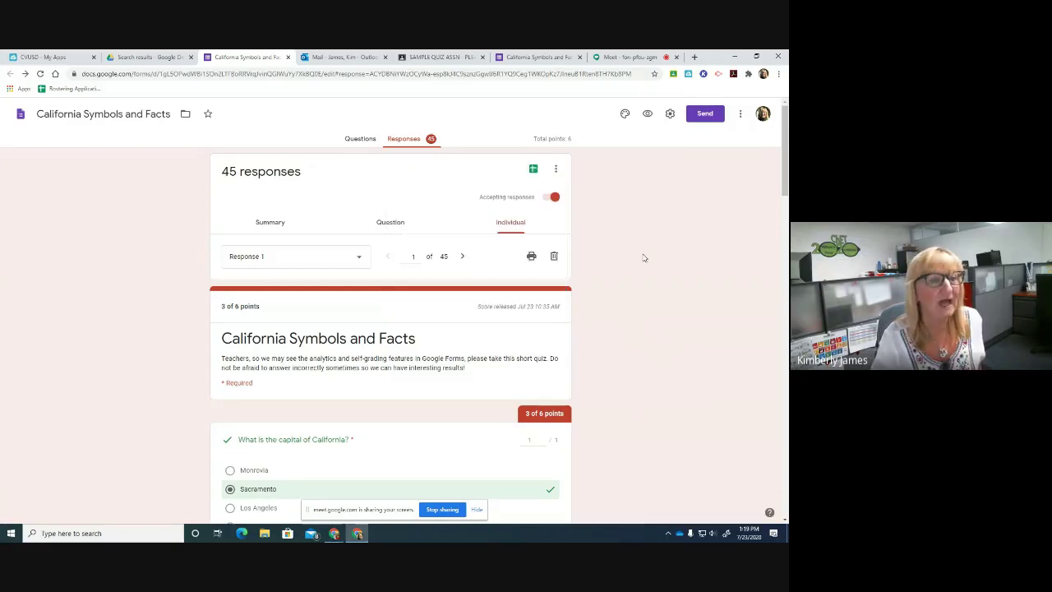
pyautogui.click(556, 168)
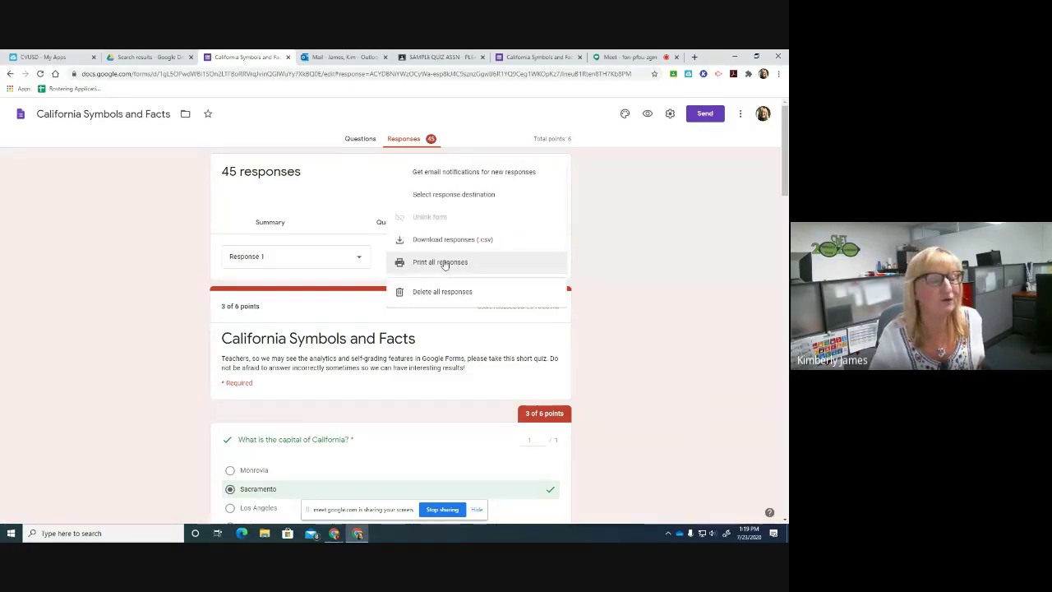
pyautogui.click(662, 240)
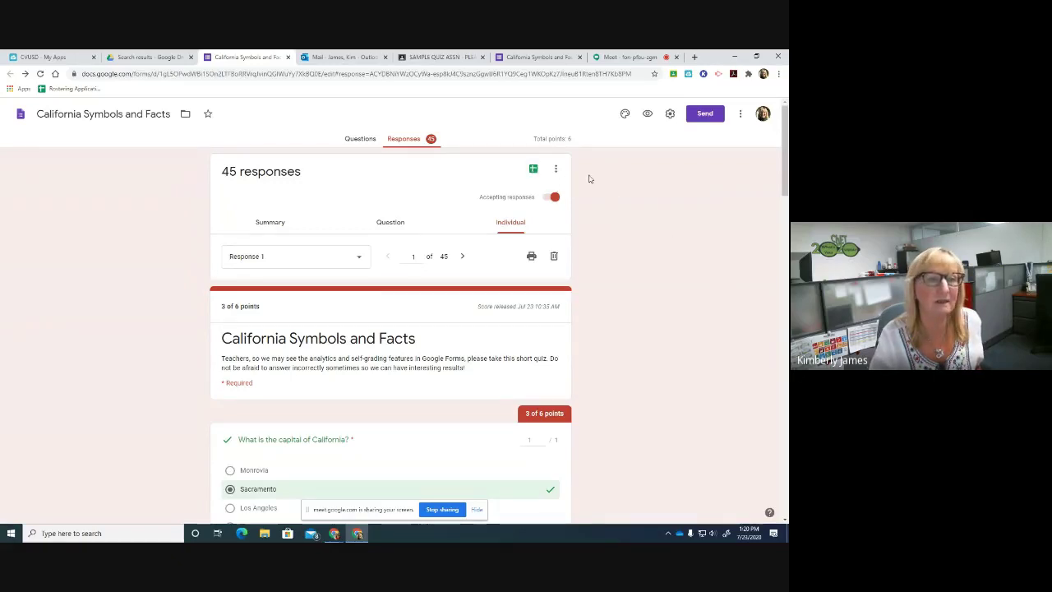
pyautogui.click(556, 171)
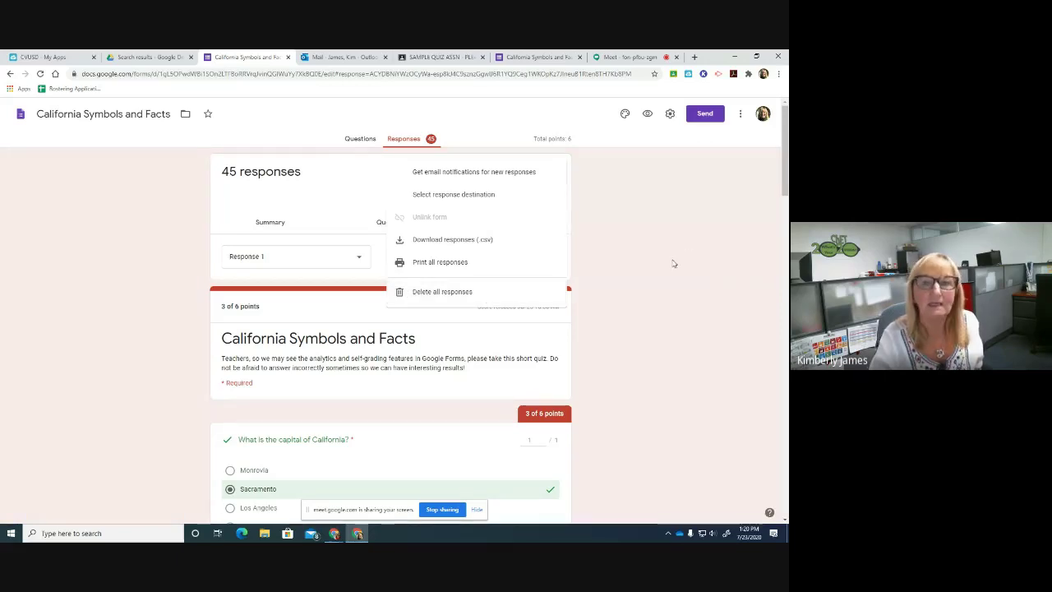
pyautogui.click(673, 263)
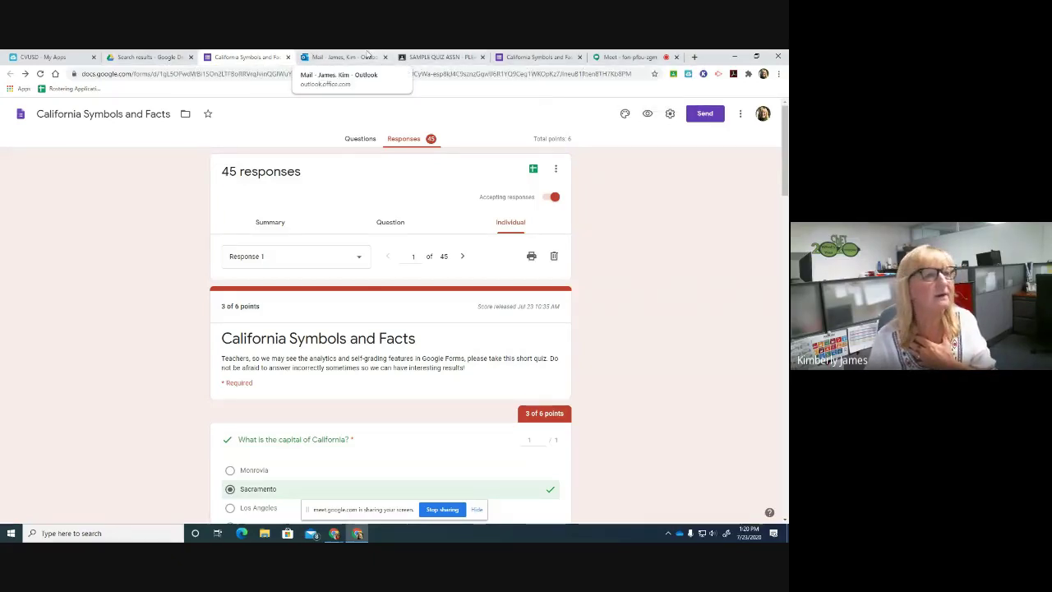
# - Switch to the Outlook inbox and open the Google Forms invitation to edit the "Back2School: Classroom Parents" form
pyautogui.click(335, 61)
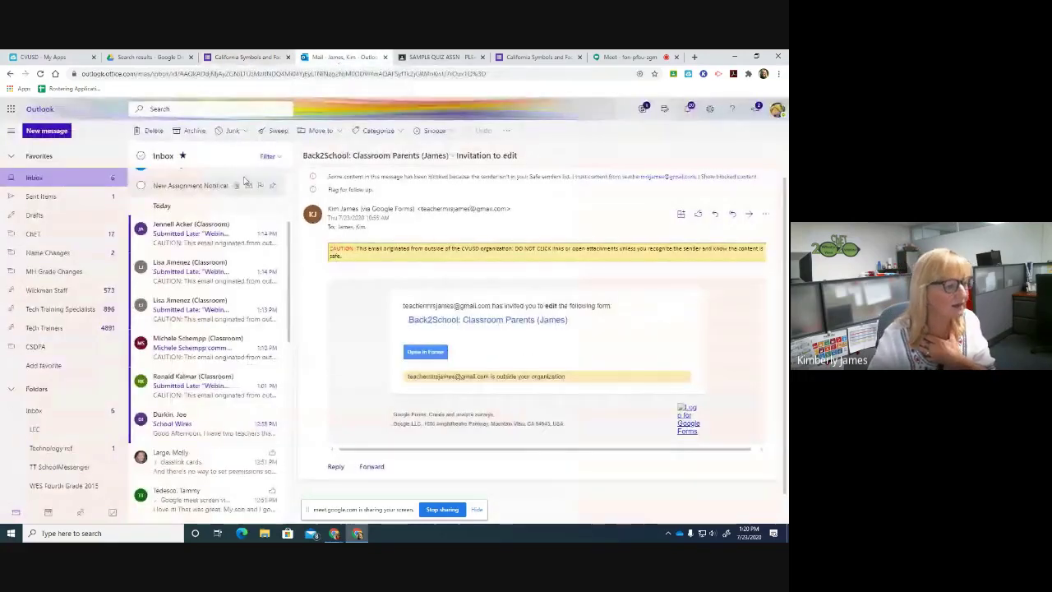
pyautogui.scroll(-2, 234, 400)
pyautogui.scroll(-4, 234, 401)
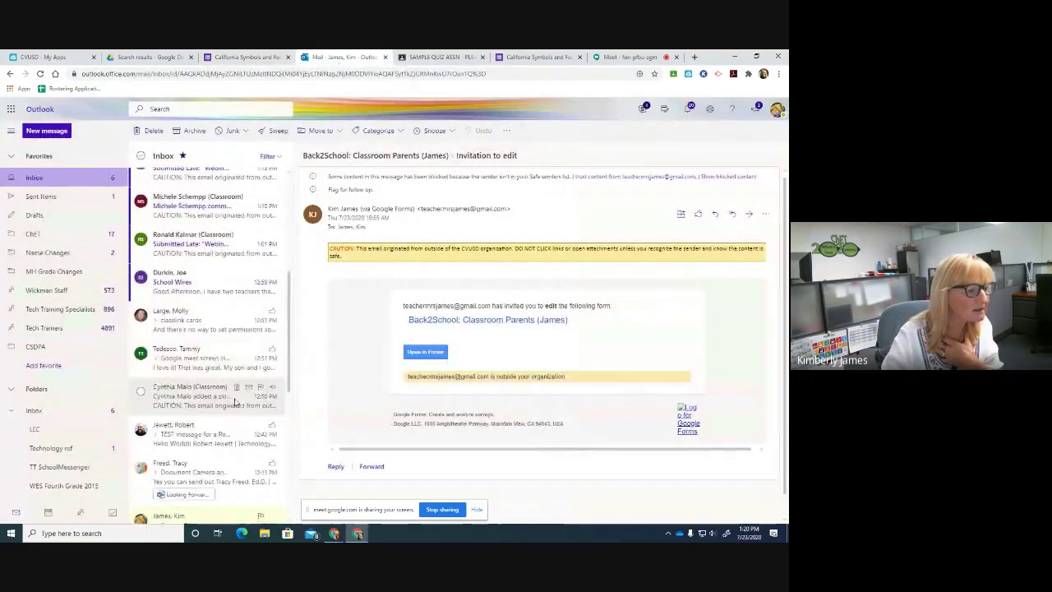
pyautogui.click(203, 391)
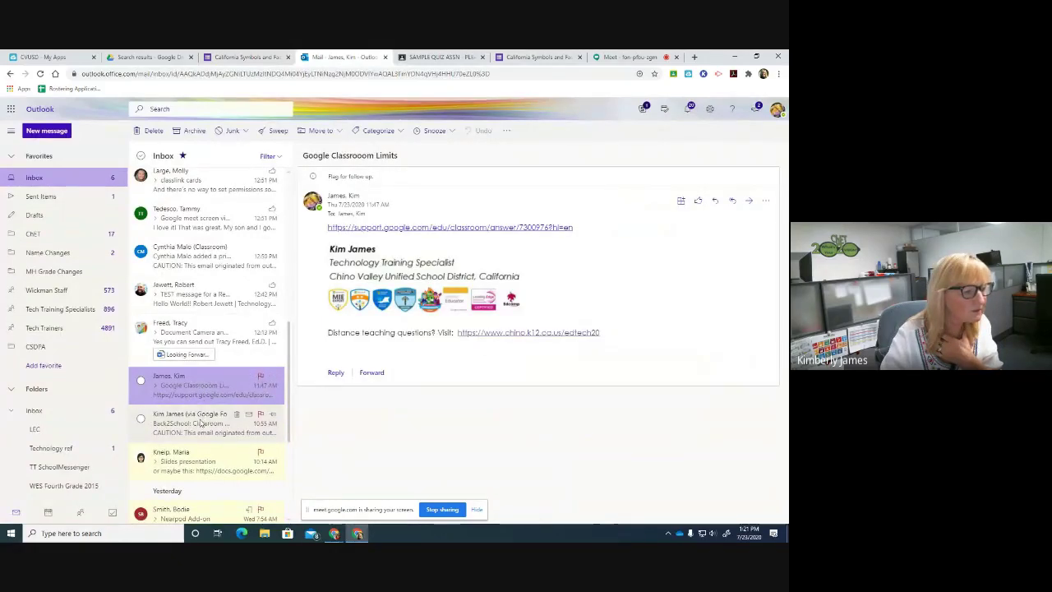
pyautogui.click(204, 425)
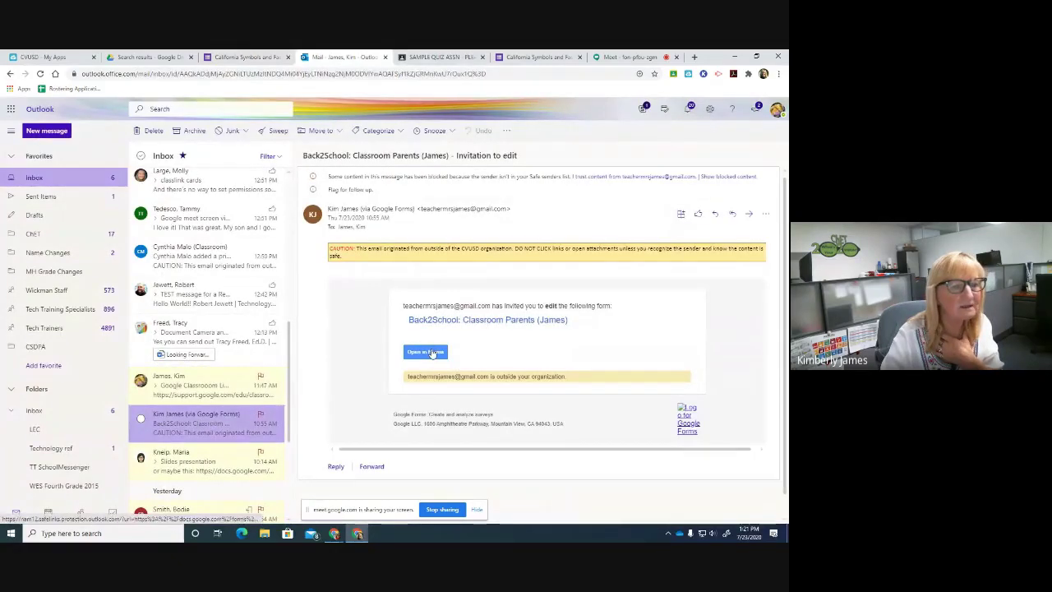
# - Open the invited "Back2School: Classroom Parents" form in Google Forms and view its introduction, student's name question and Mother section
pyautogui.click(433, 352)
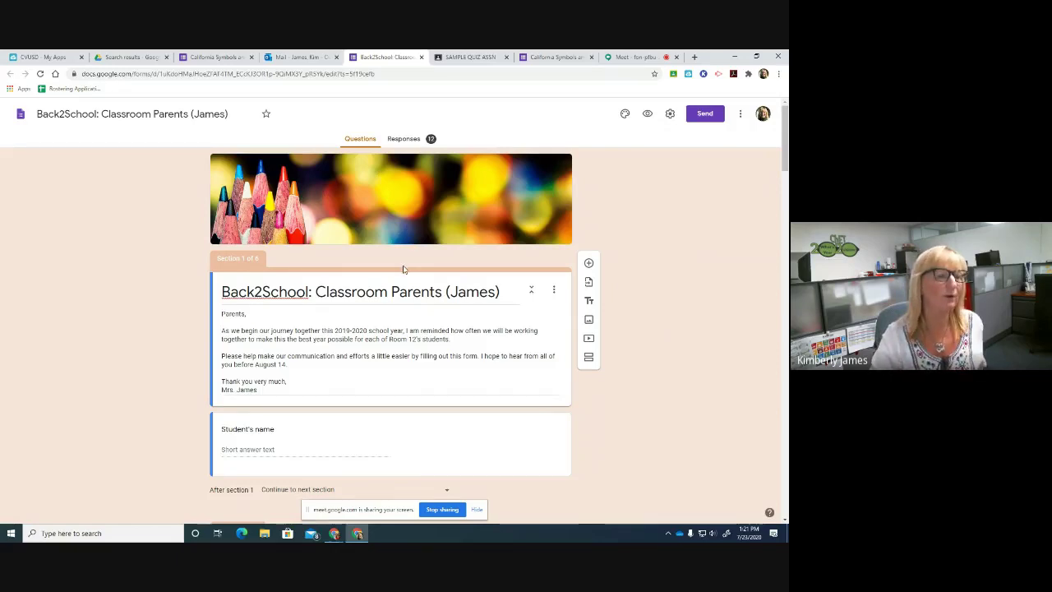
pyautogui.scroll(-1, 403, 269)
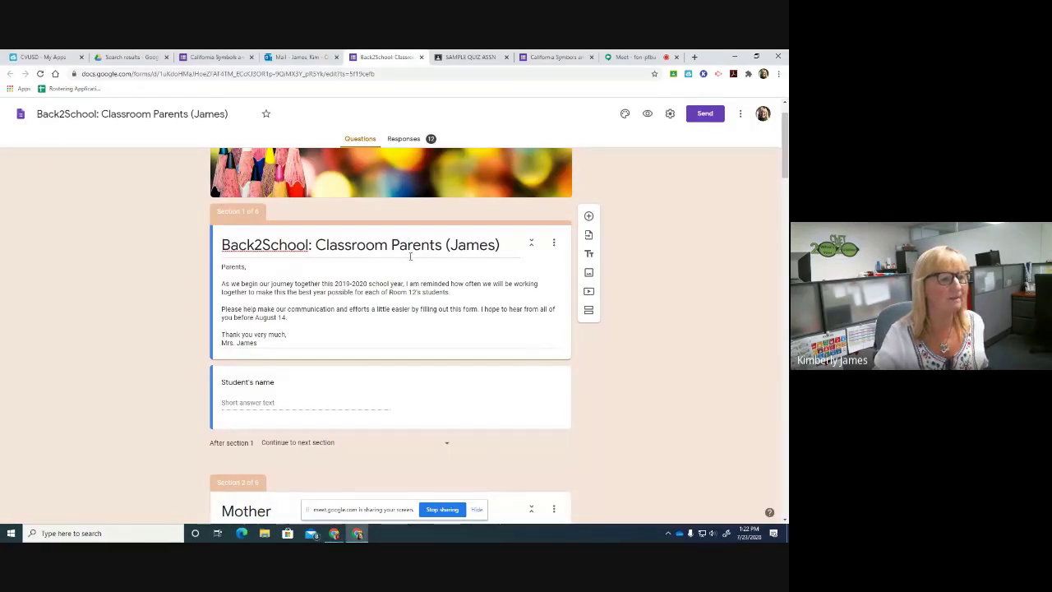
pyautogui.scroll(-3, 410, 261)
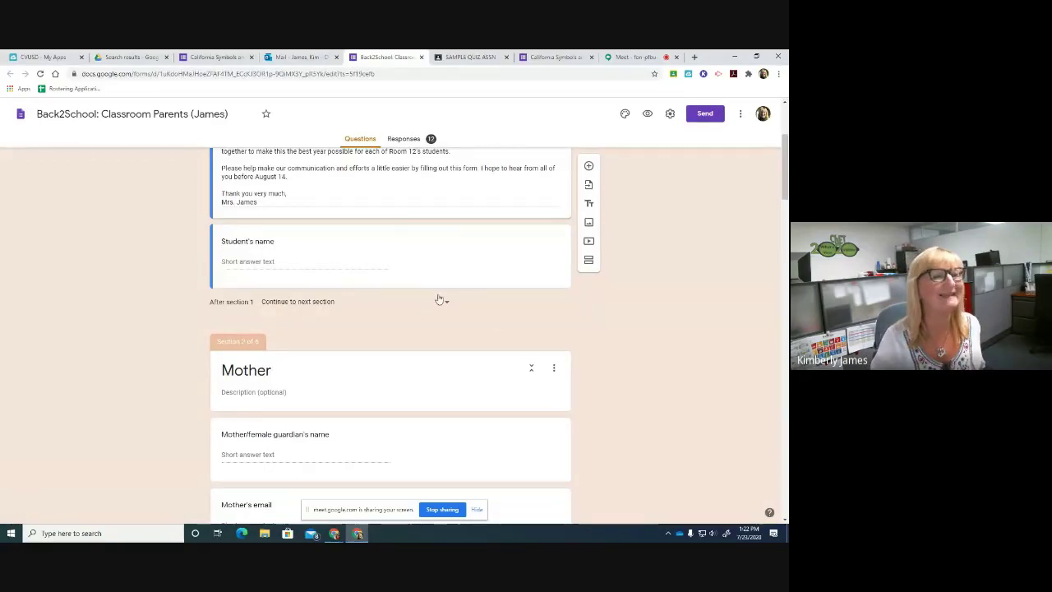
# - Review the form's introduction, the student's name question, and the Mother and Father sections with their name and email questions
pyautogui.scroll(3, 429, 304)
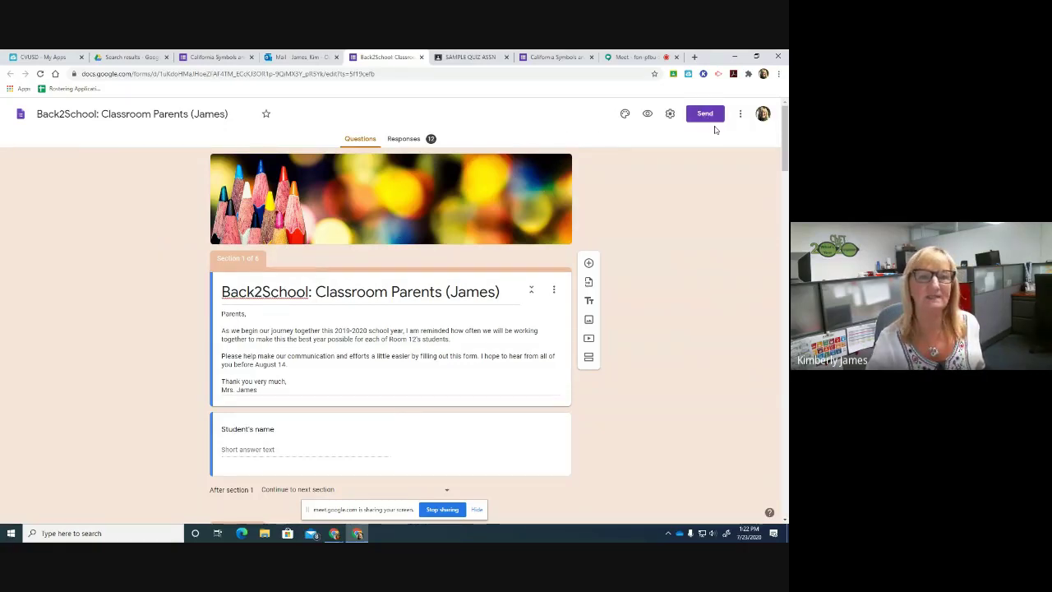
pyautogui.scroll(-3, 446, 314)
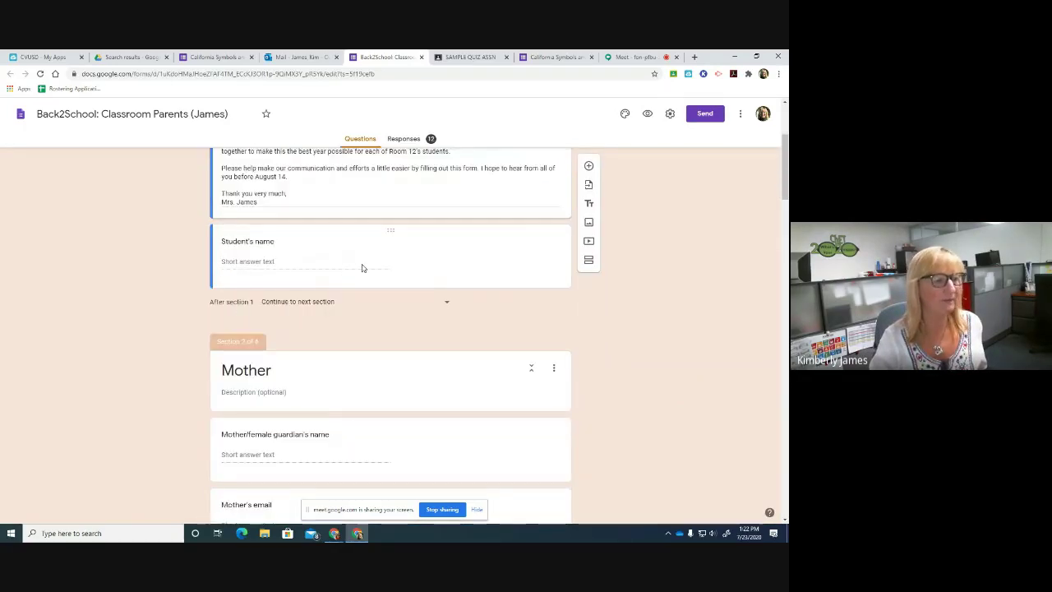
pyautogui.scroll(-3, 430, 292)
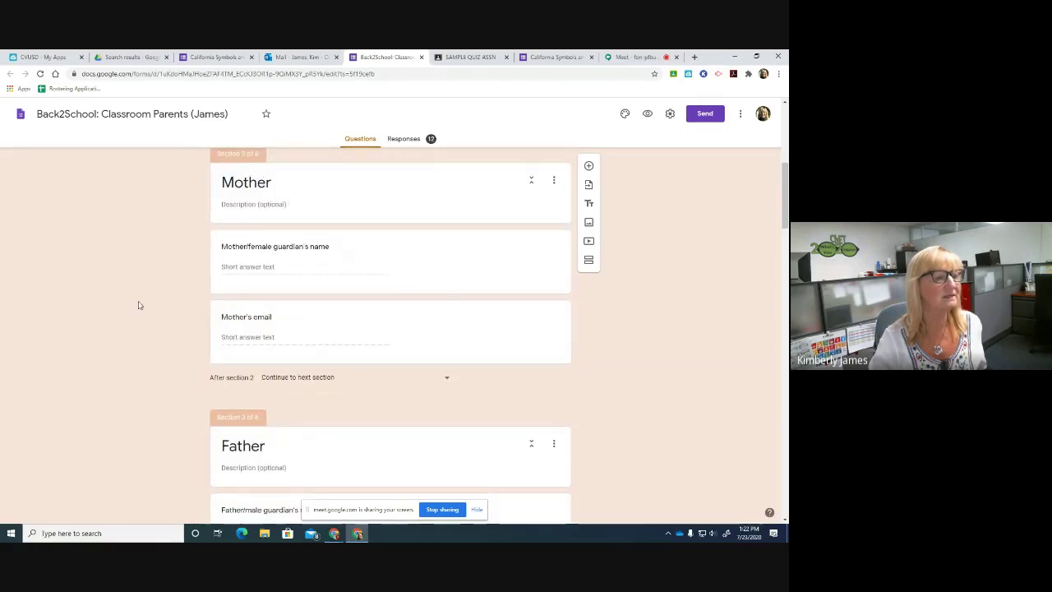
pyautogui.scroll(3, 493, 305)
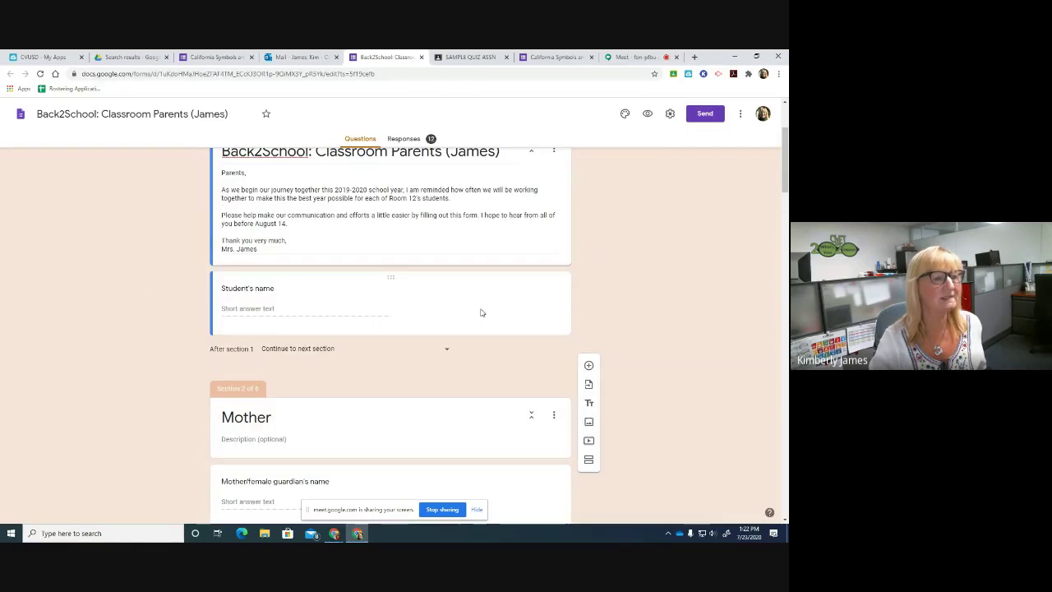
pyautogui.scroll(-2, 458, 367)
pyautogui.scroll(-1, 459, 370)
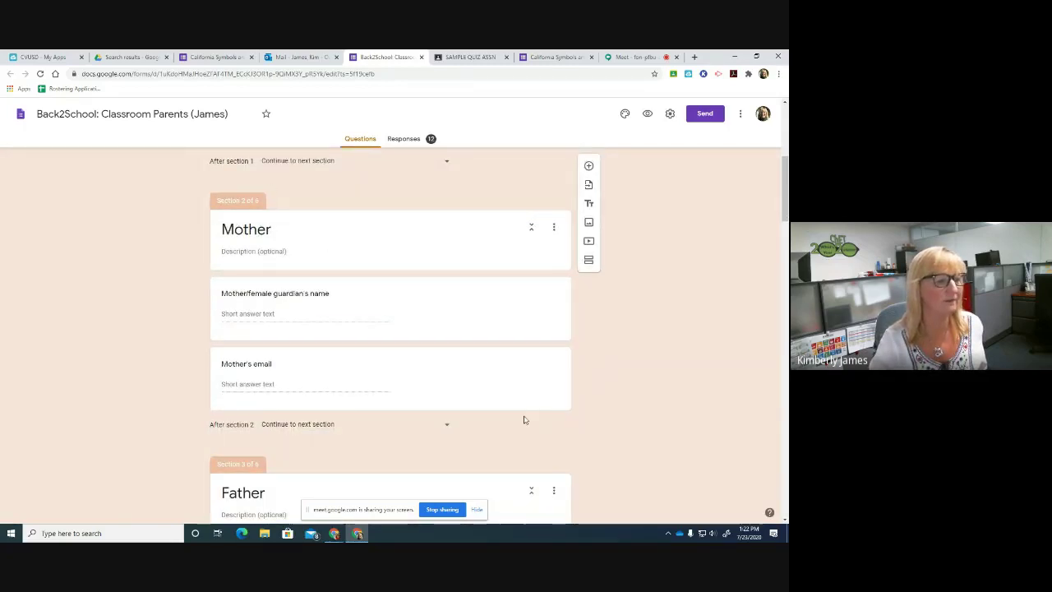
pyautogui.scroll(-3, 641, 387)
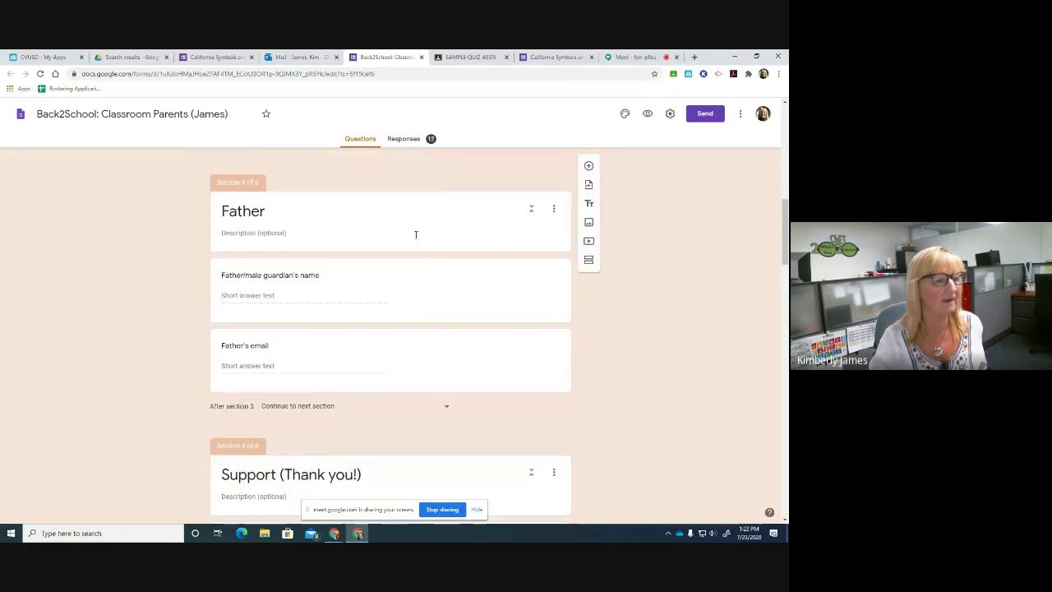
# - Examine the Support (Thank you!) section's checkbox questions on regular classroom help, special classroom events and special skills
pyautogui.scroll(-3, 705, 392)
pyautogui.click(338, 256)
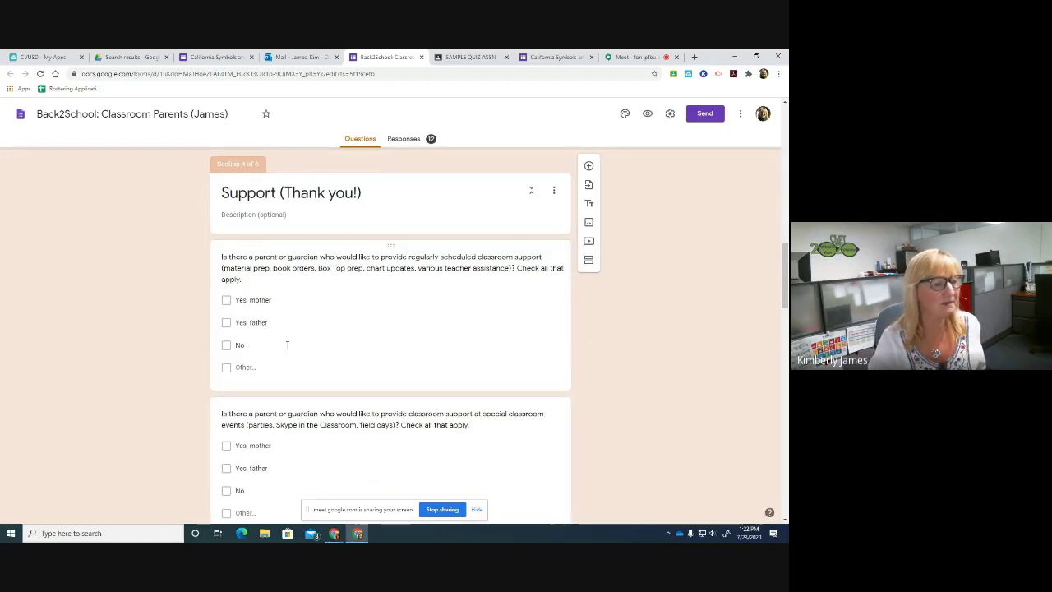
pyautogui.scroll(-2, 301, 336)
pyautogui.scroll(2, 301, 341)
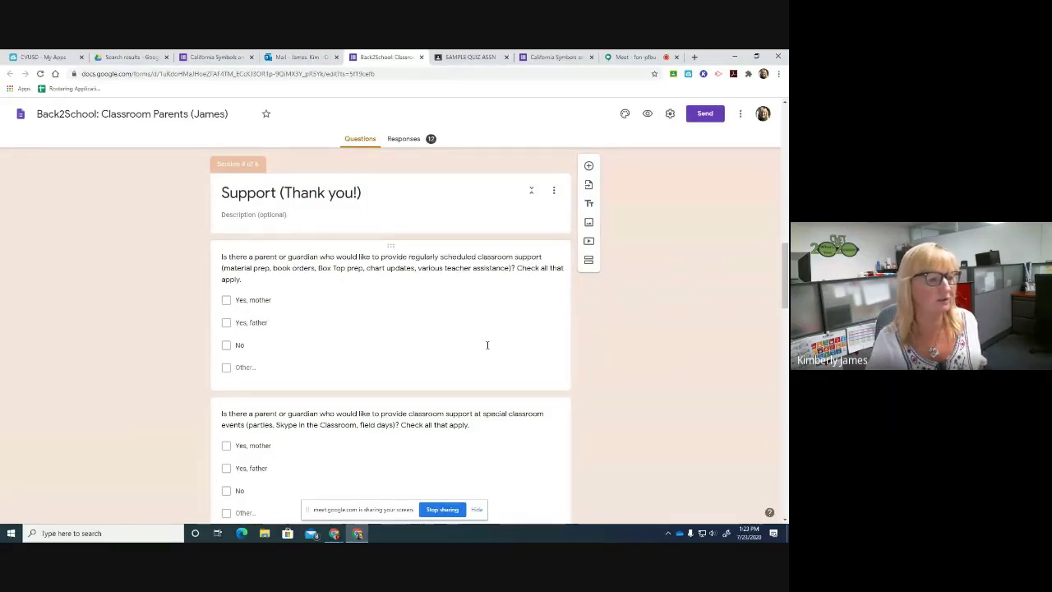
pyautogui.scroll(-2, 487, 346)
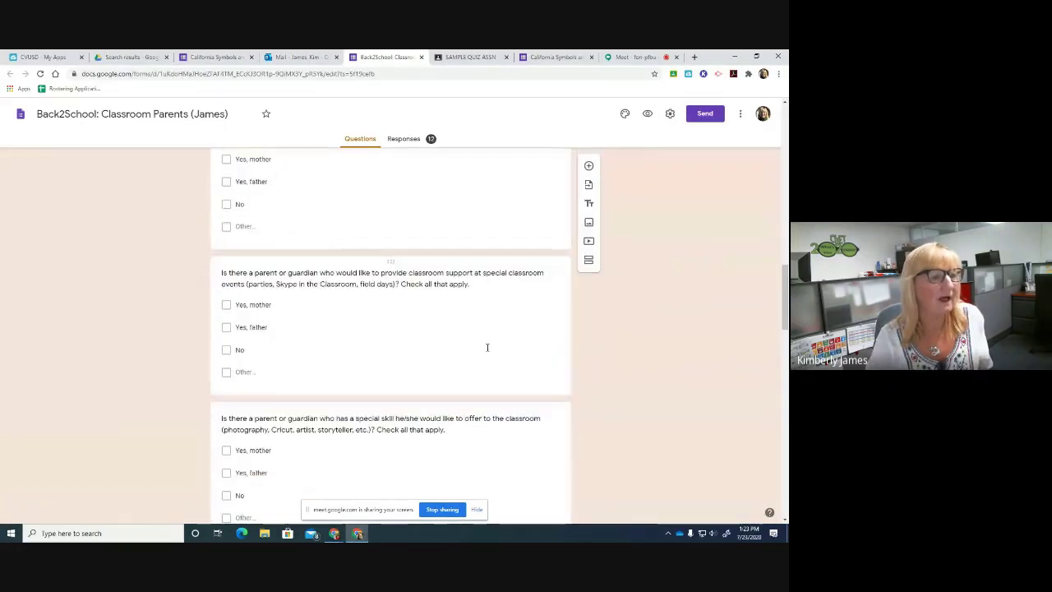
# - Look through the stamps and Box Tops questions, Survey Questions and Thank you section, and return to the form's introduction
pyautogui.scroll(-10, 486, 347)
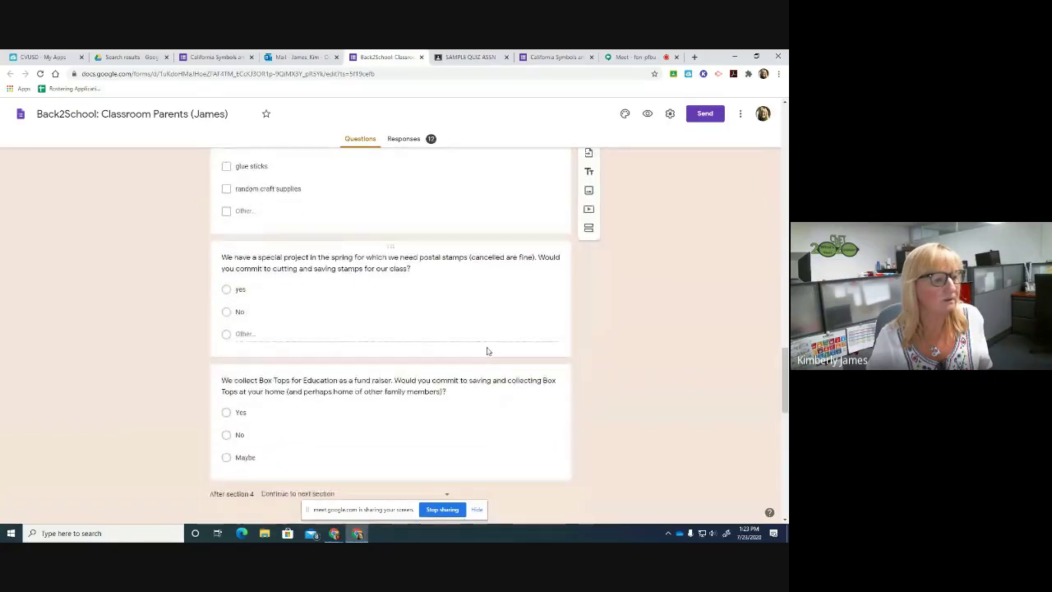
pyautogui.scroll(-5, 486, 349)
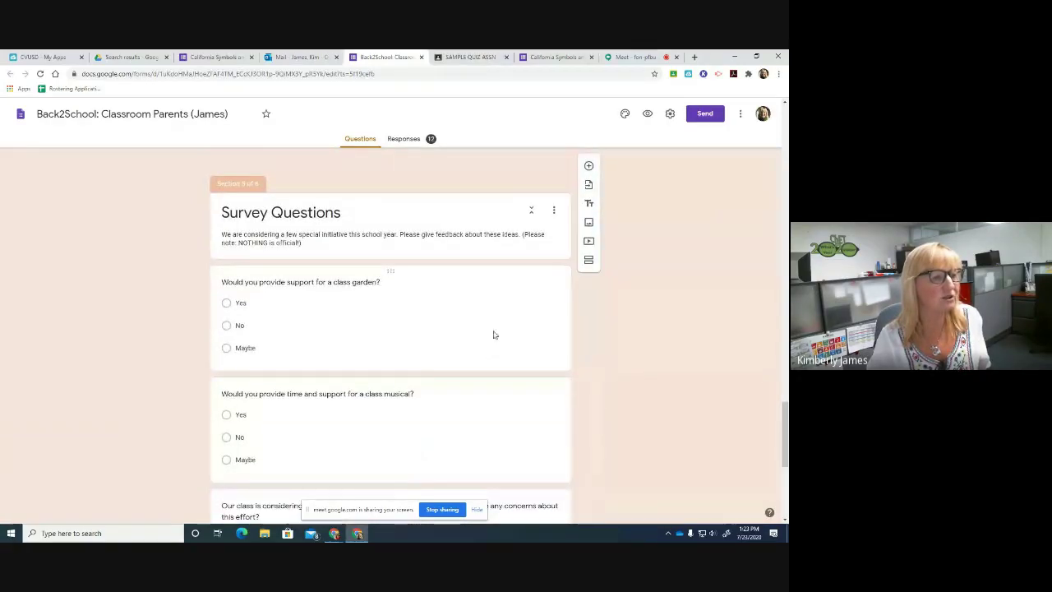
pyautogui.scroll(-5, 486, 337)
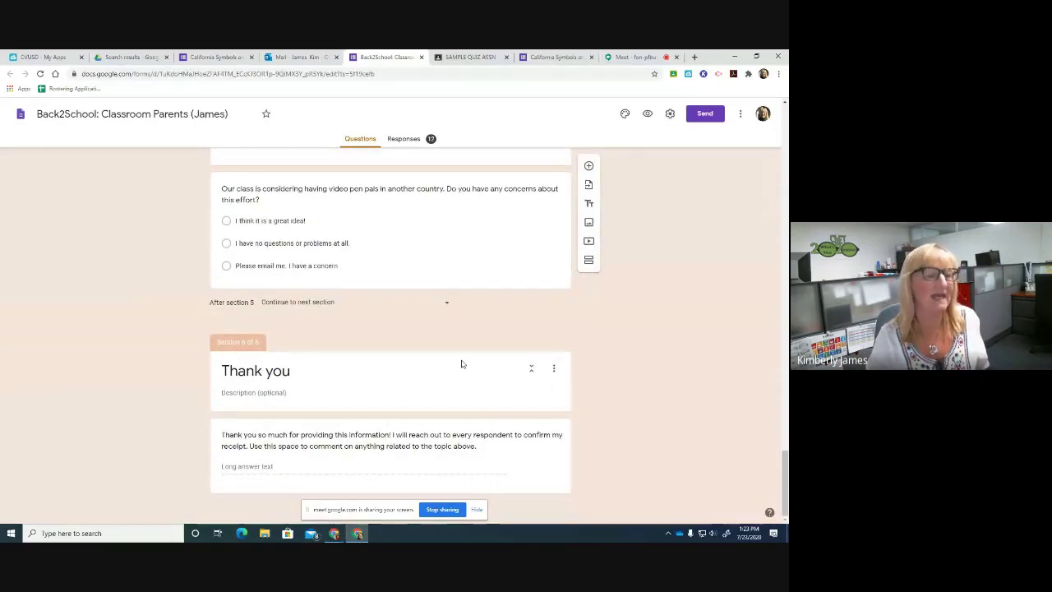
pyautogui.scroll(10, 459, 367)
pyautogui.scroll(10, 461, 366)
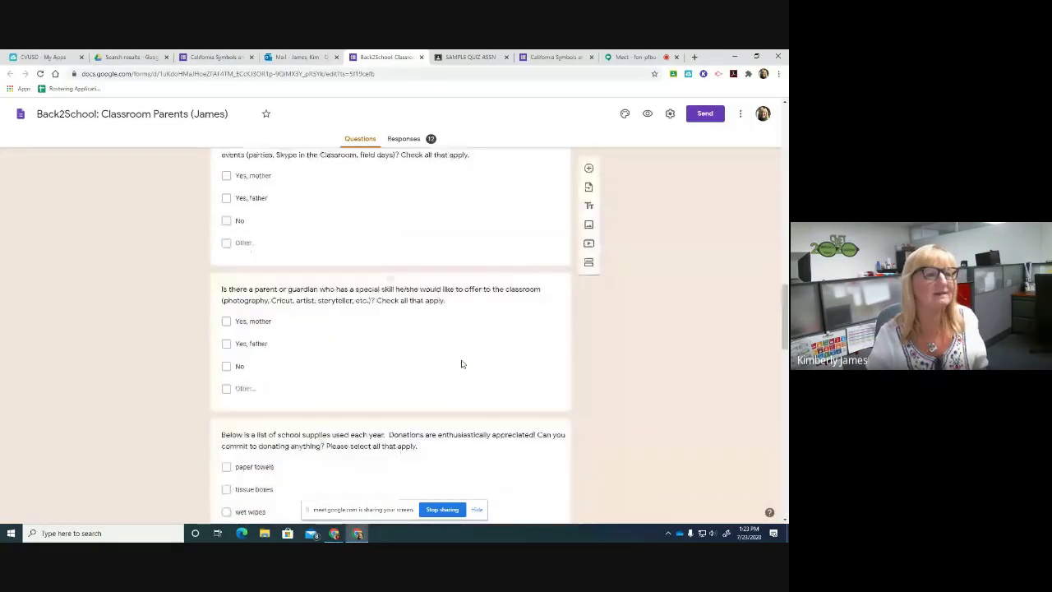
pyautogui.scroll(5, 461, 367)
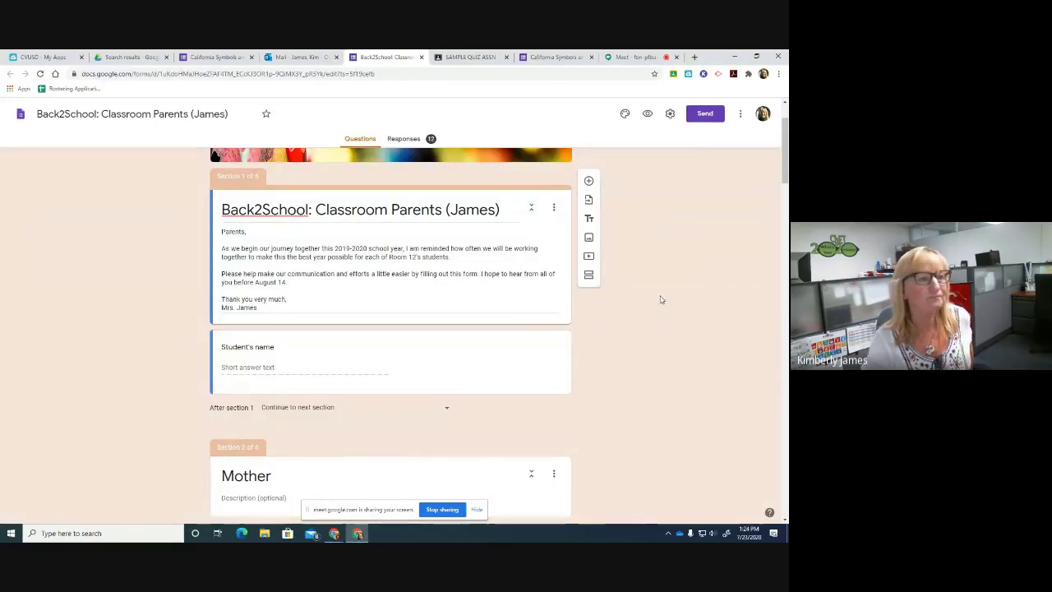
# - Open the form's response summary and review the lists of student names, mothers' names and emails, and fathers' names
pyautogui.click(396, 140)
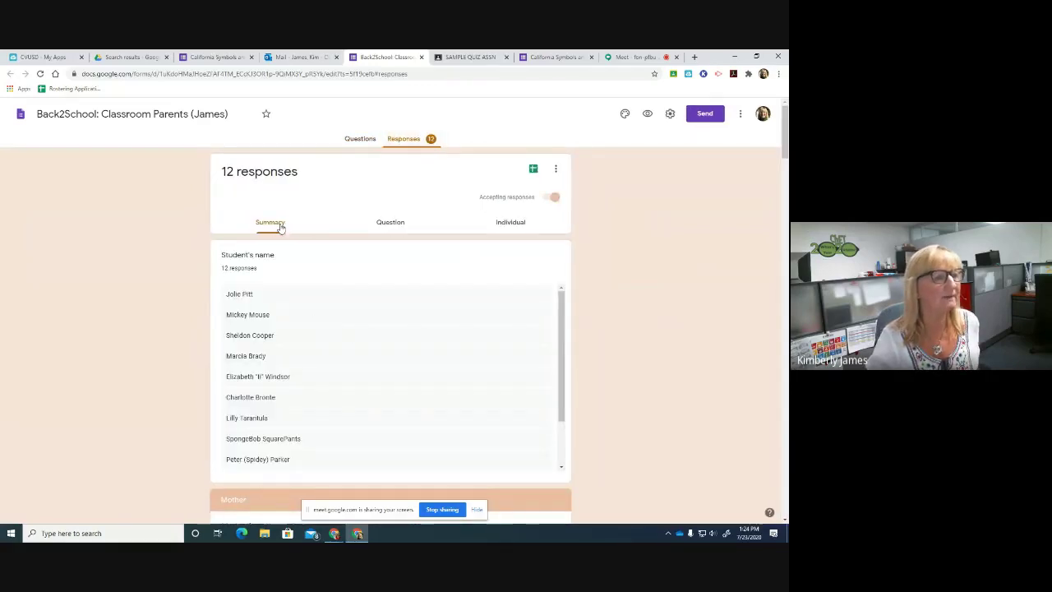
pyautogui.scroll(-1, 431, 324)
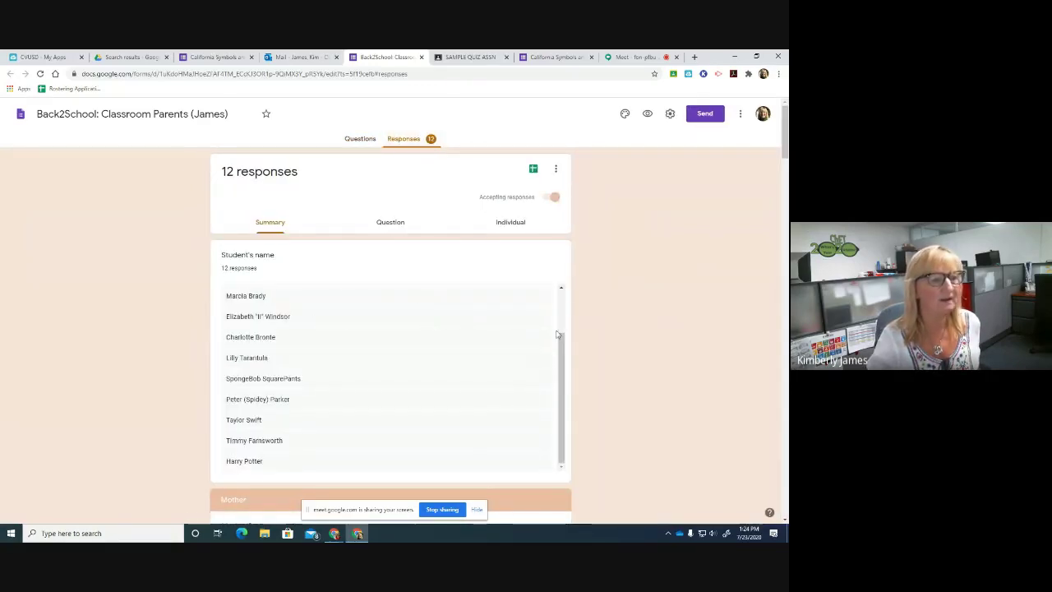
pyautogui.scroll(-4, 498, 341)
pyautogui.scroll(-3, 497, 343)
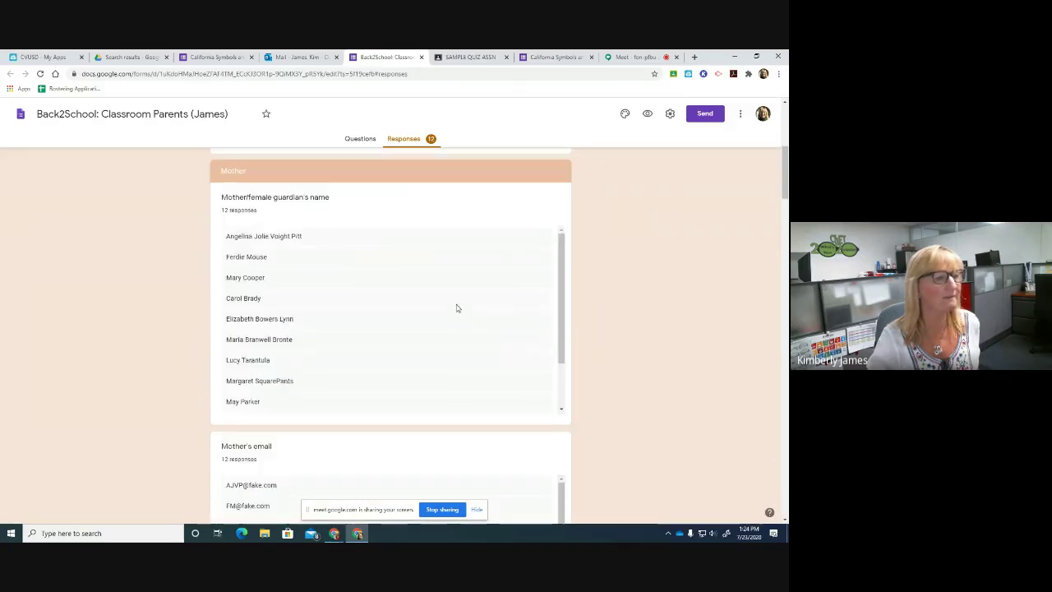
pyautogui.scroll(-2, 469, 310)
pyautogui.scroll(-10, 589, 310)
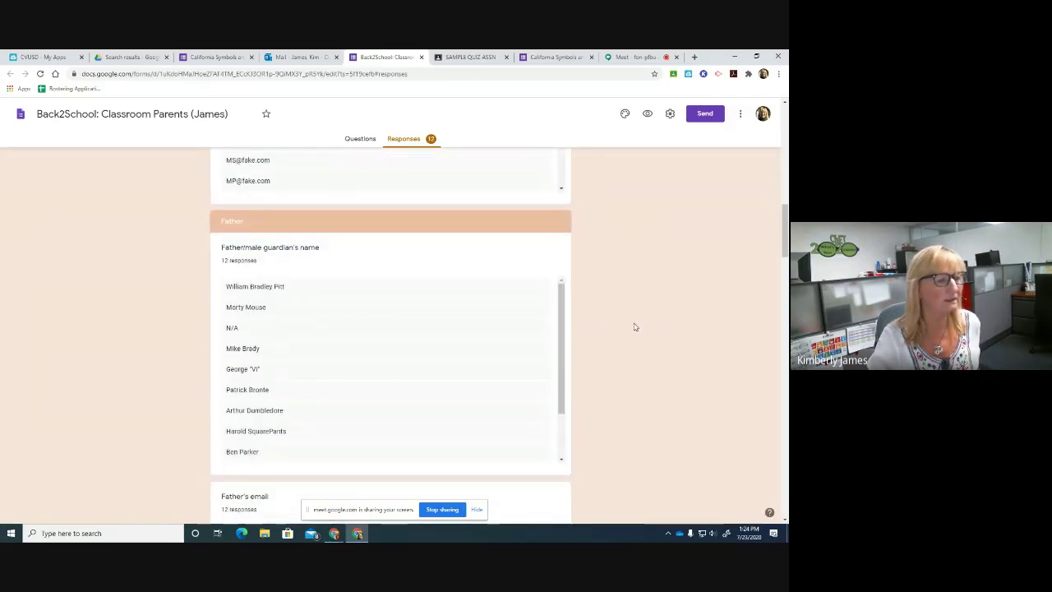
# - Examine the Support section's response charts on scheduled classroom help, special events, special skills and school supply donations
pyautogui.scroll(-5, 634, 325)
pyautogui.scroll(-5, 635, 328)
pyautogui.scroll(-2, 634, 328)
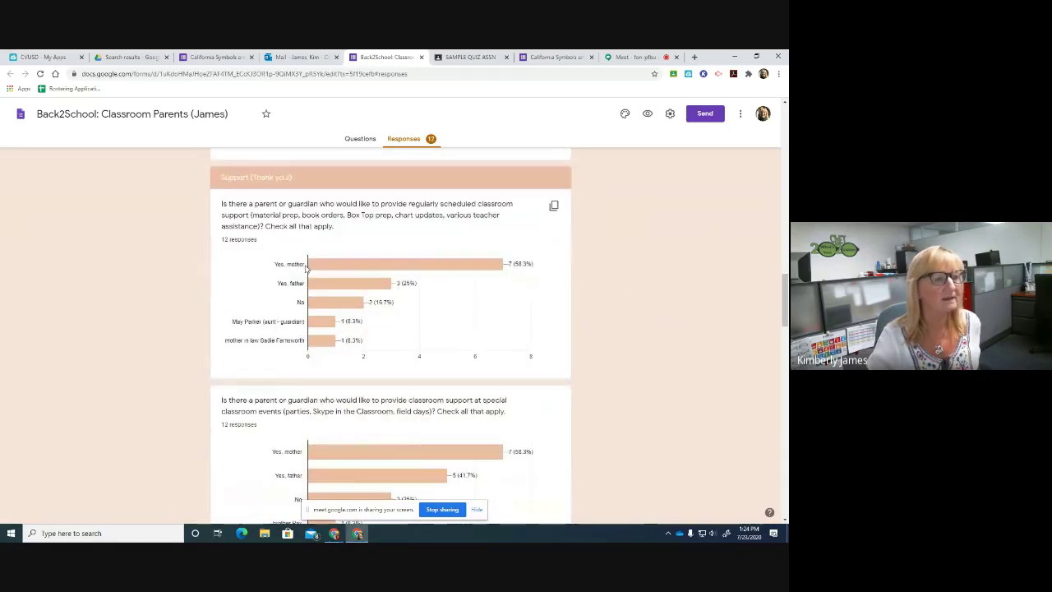
pyautogui.scroll(-3, 597, 337)
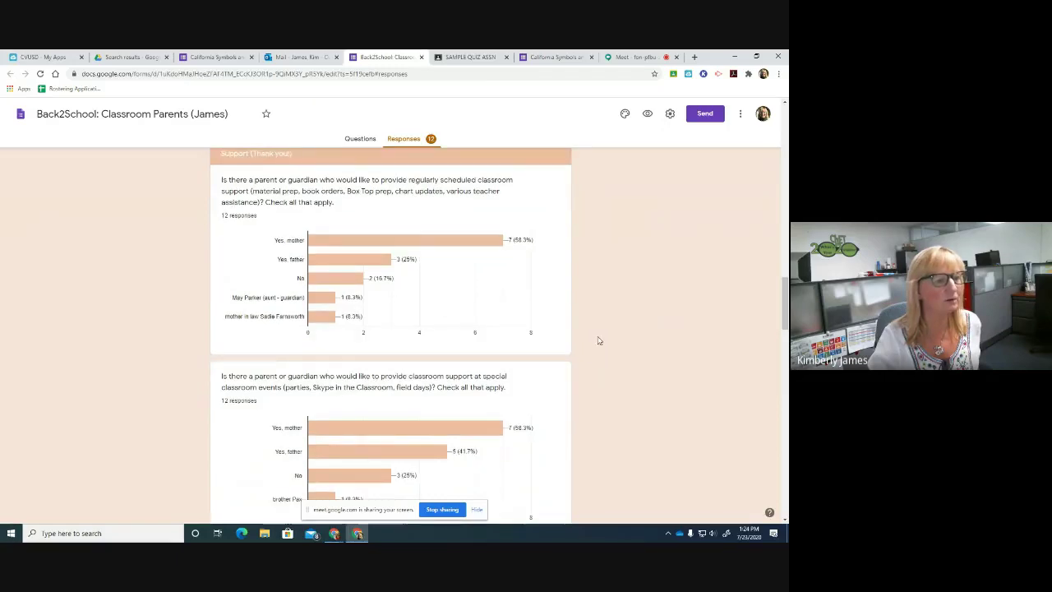
pyautogui.scroll(-4, 609, 347)
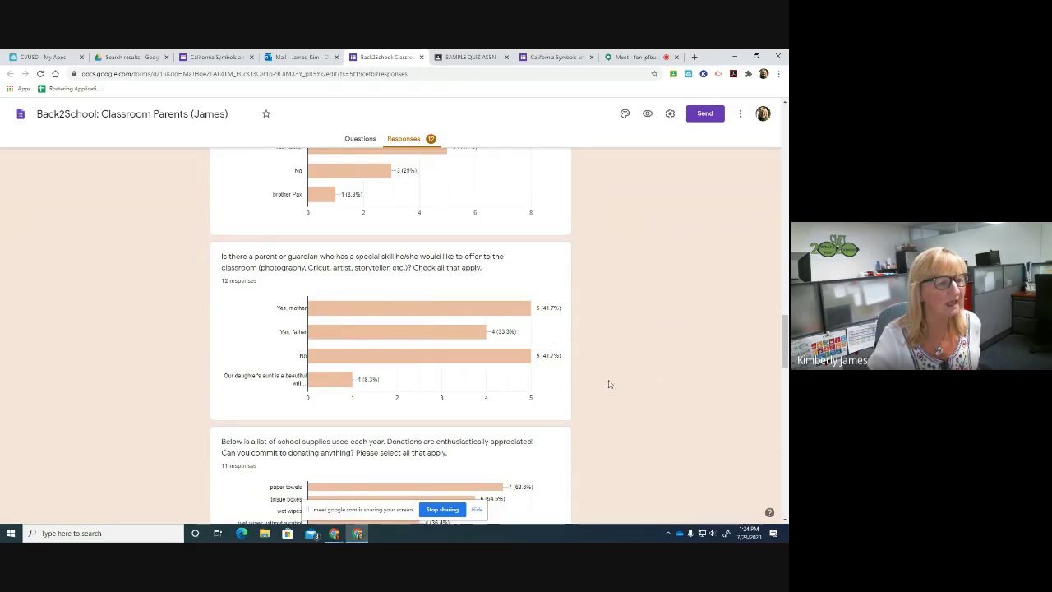
pyautogui.scroll(-5, 609, 384)
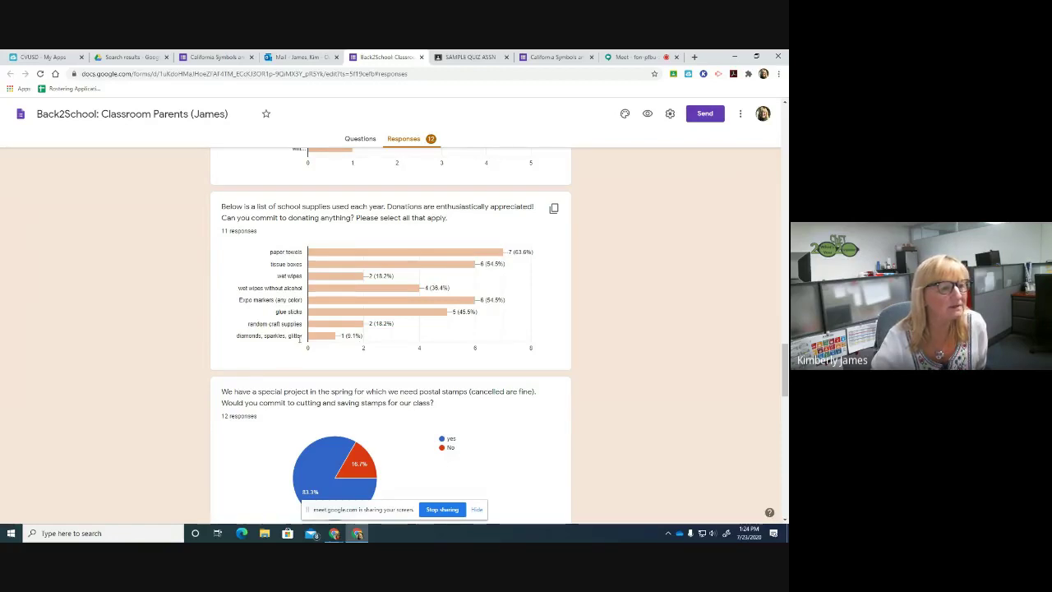
pyautogui.moveTo(313, 343)
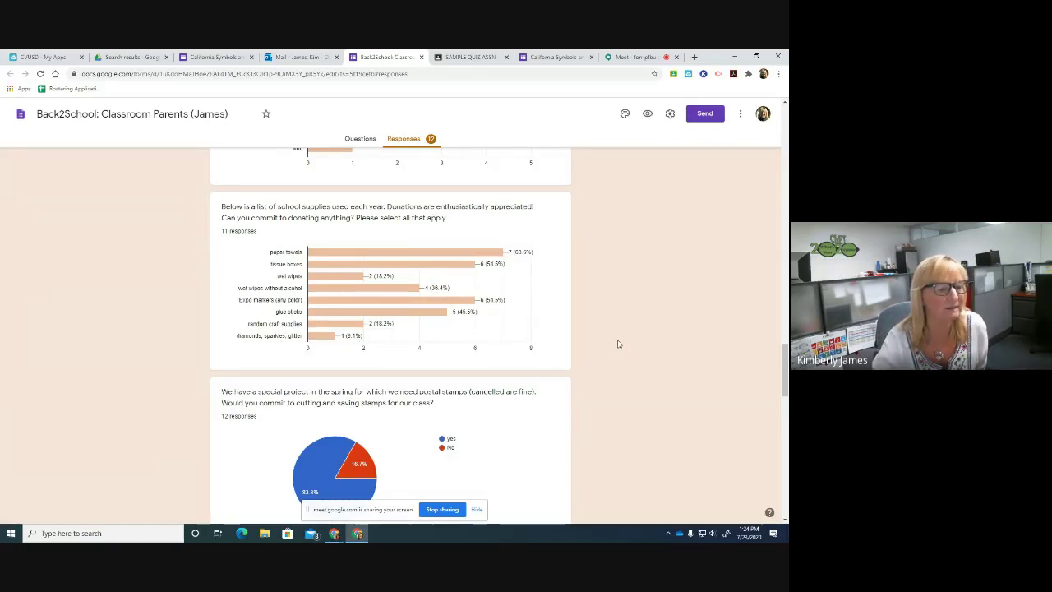
# - Examine the stamps, Box Tops and Survey Questions charts plus the closing comments, and return to the start of the summary
pyautogui.scroll(-3, 590, 372)
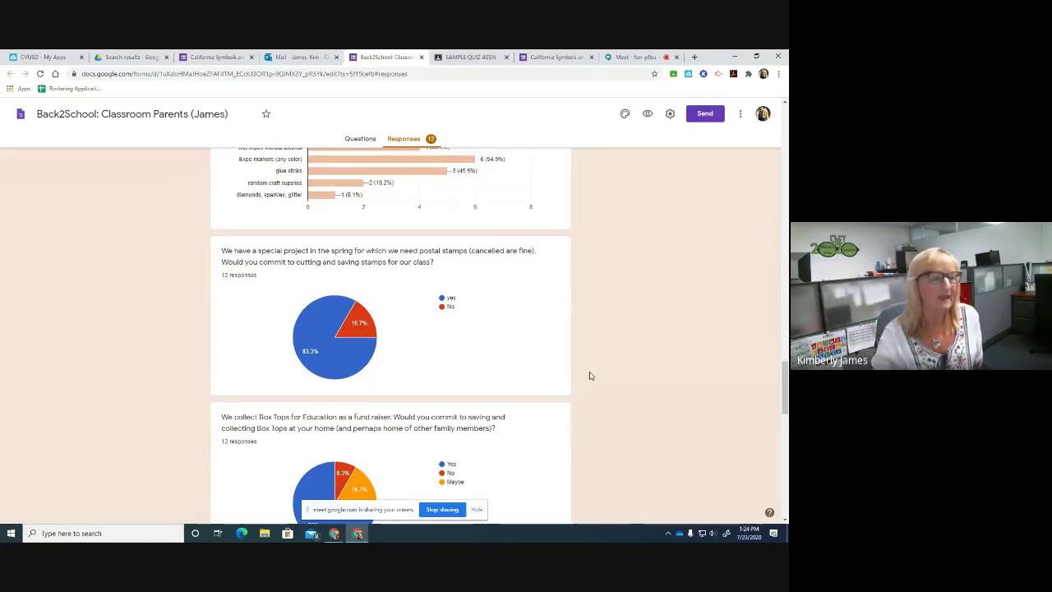
pyautogui.scroll(-3, 617, 385)
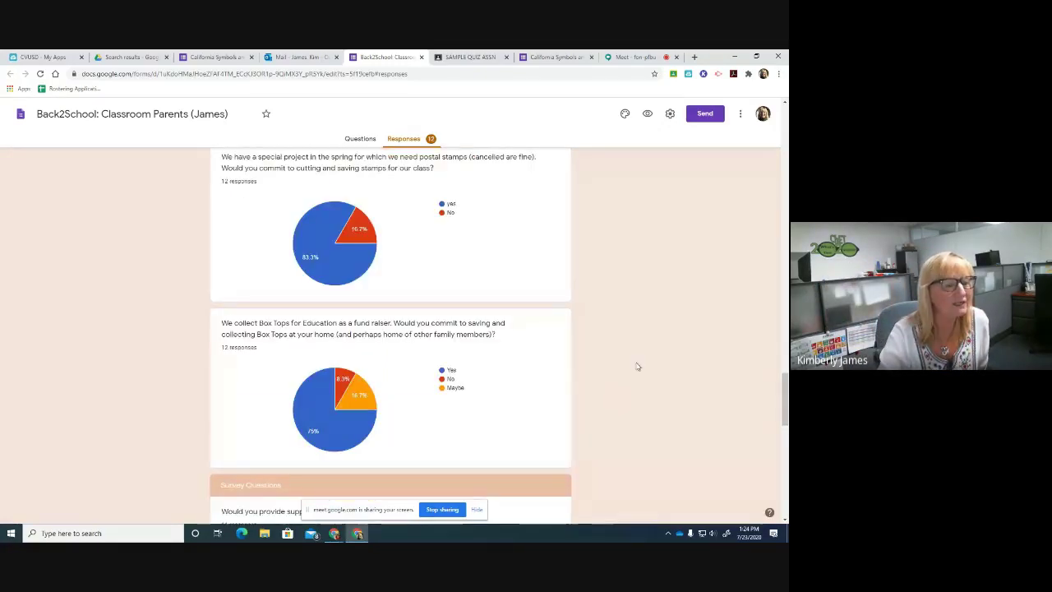
pyautogui.scroll(-6, 651, 372)
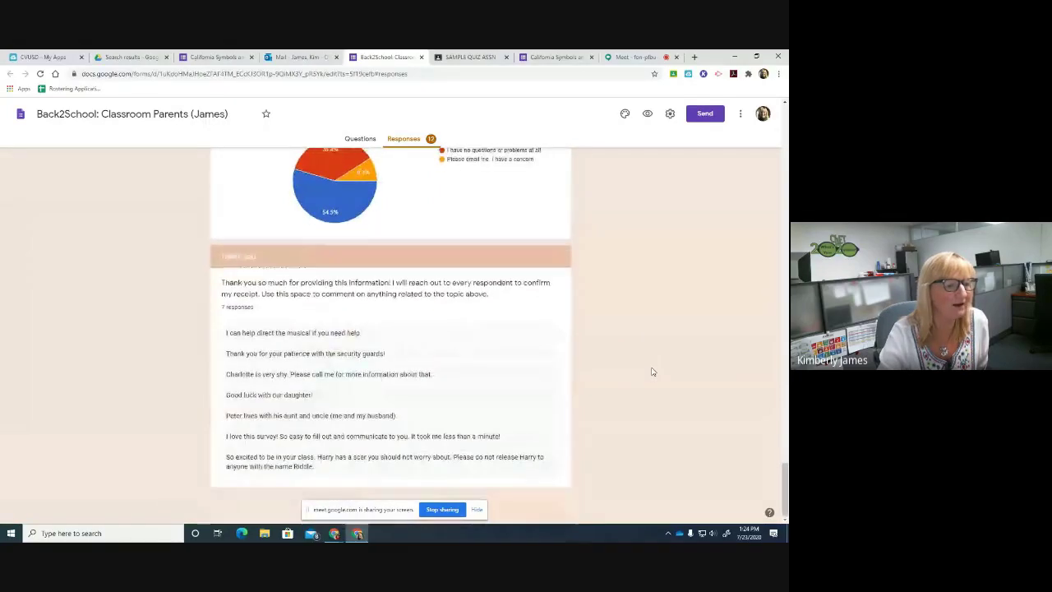
pyautogui.scroll(8, 652, 372)
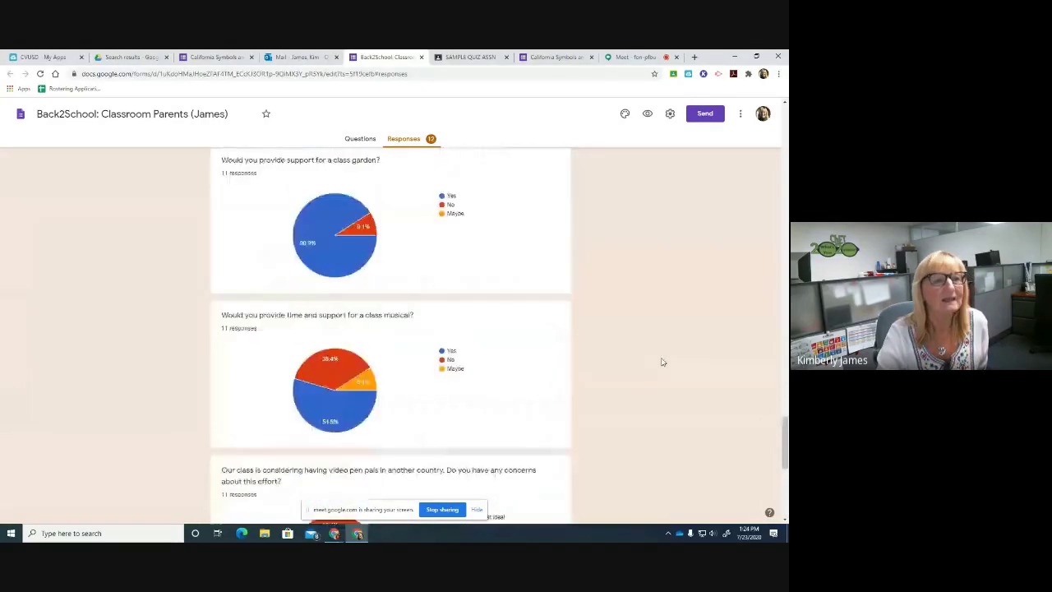
pyautogui.scroll(15, 663, 361)
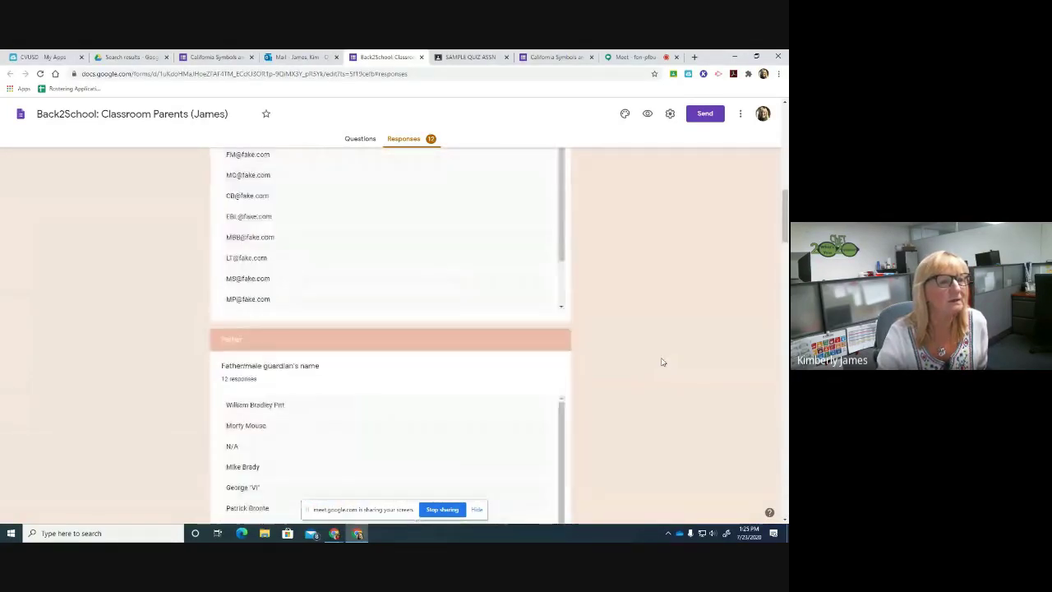
pyautogui.scroll(1, 662, 361)
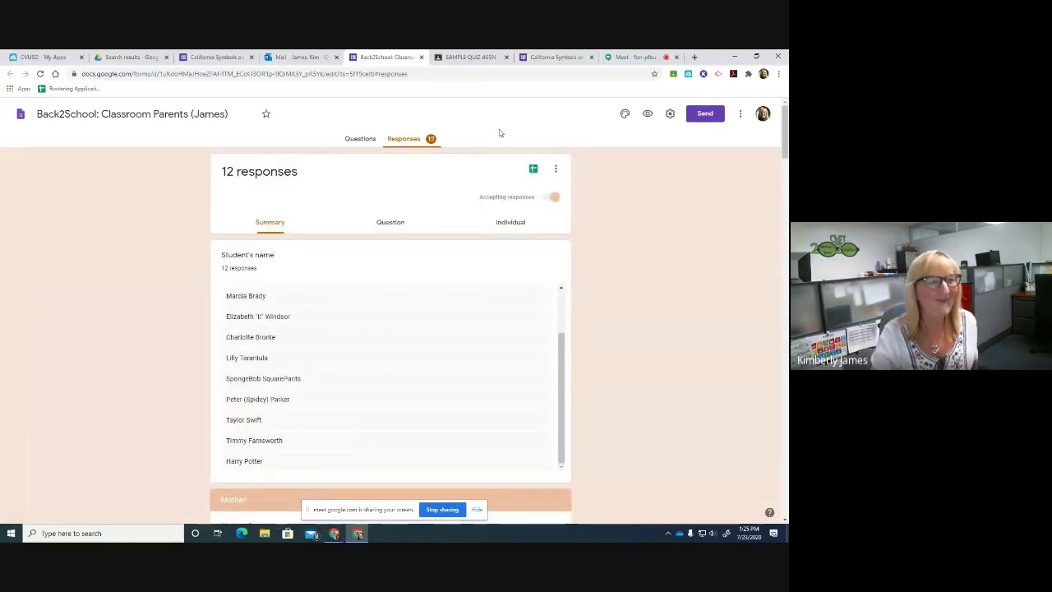
# - Switch to the Google Meet call, hide the screen-sharing notice and toggle the microphone
pyautogui.click(650, 57)
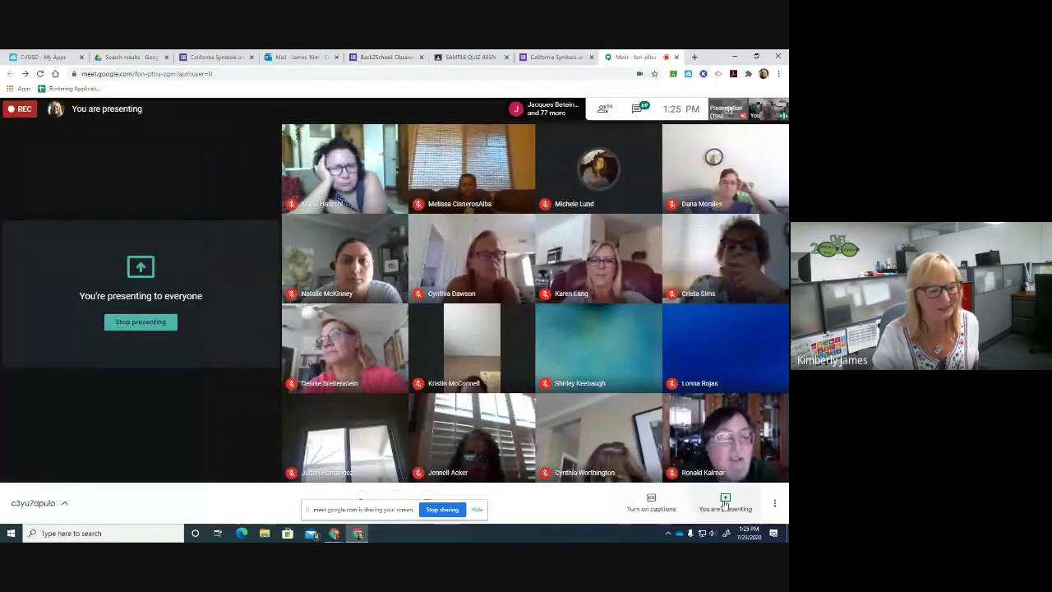
pyautogui.click(477, 509)
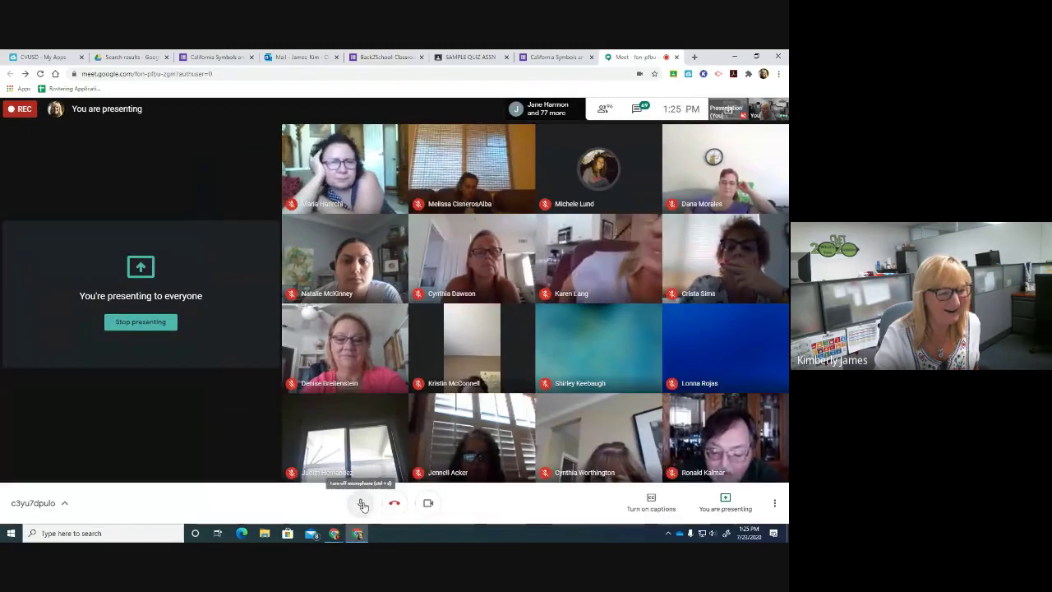
pyautogui.click(360, 503)
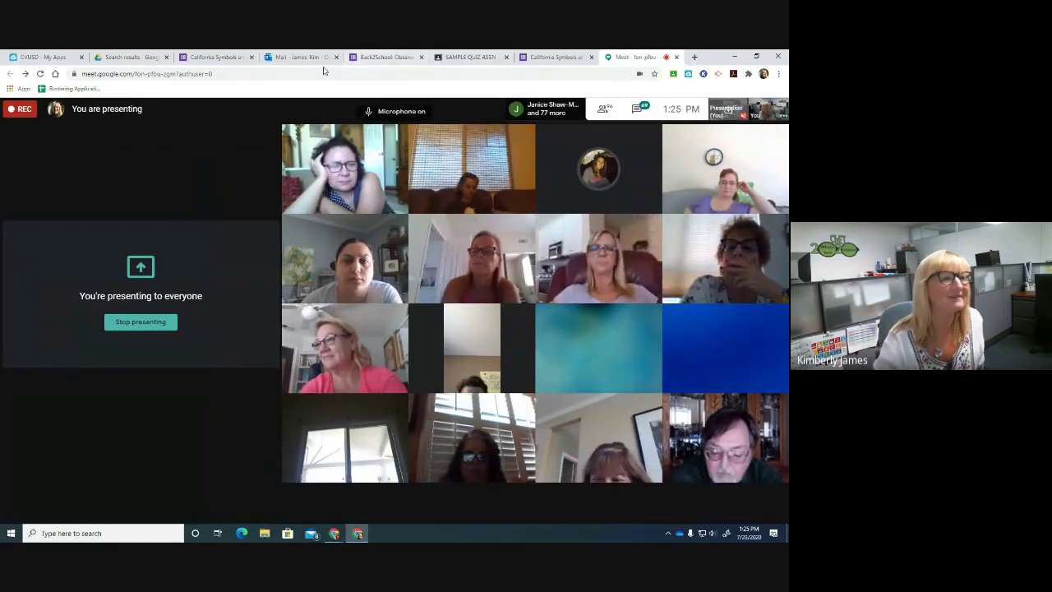
# - Return to the Back2School: Classroom Parents form and show its responses by question for the Box Tops for Education question
pyautogui.click(386, 56)
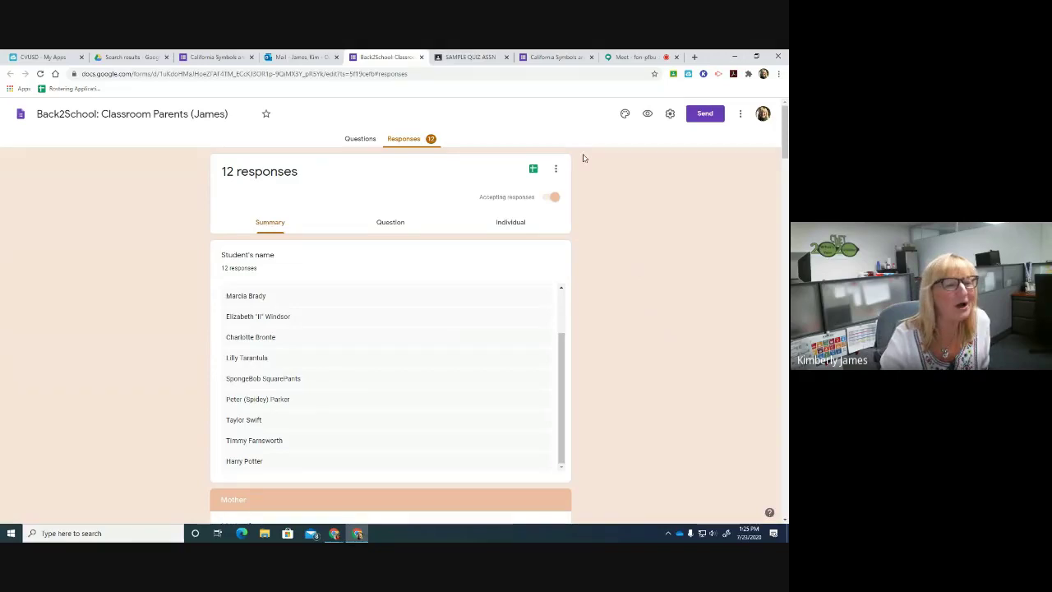
pyautogui.click(393, 225)
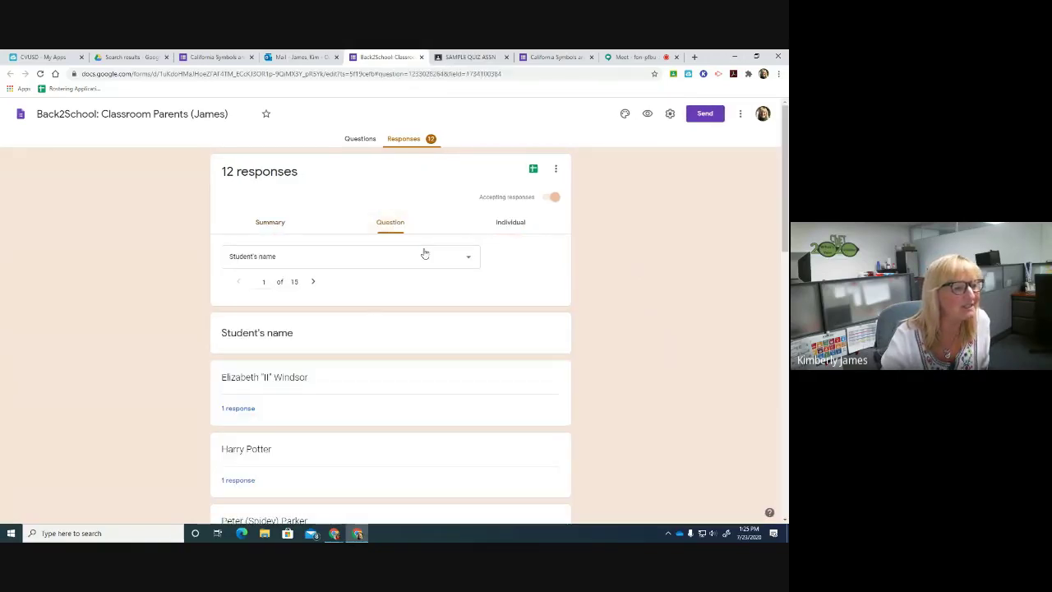
pyautogui.click(474, 261)
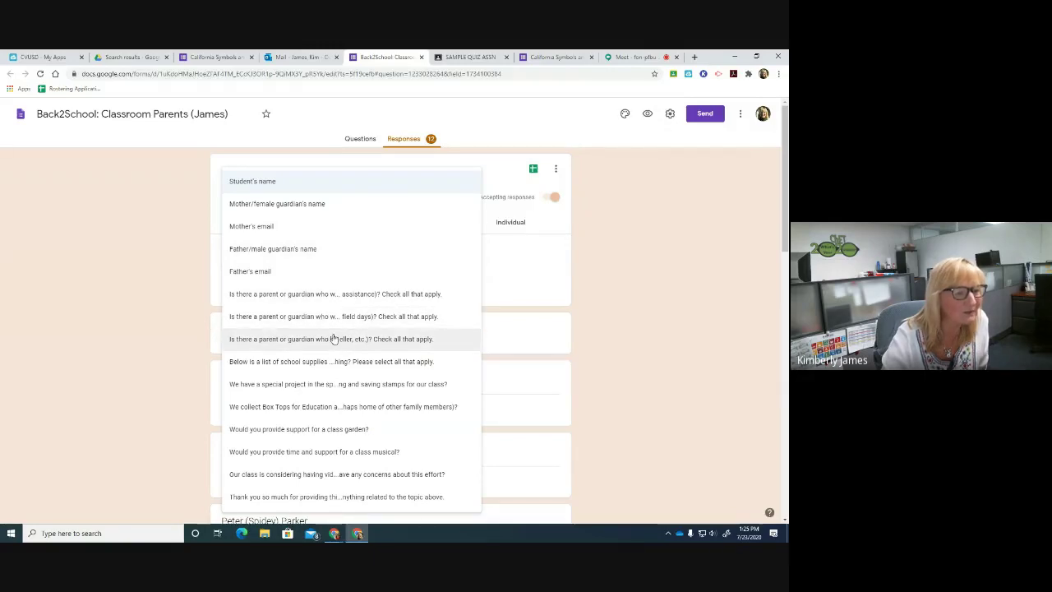
pyautogui.click(318, 408)
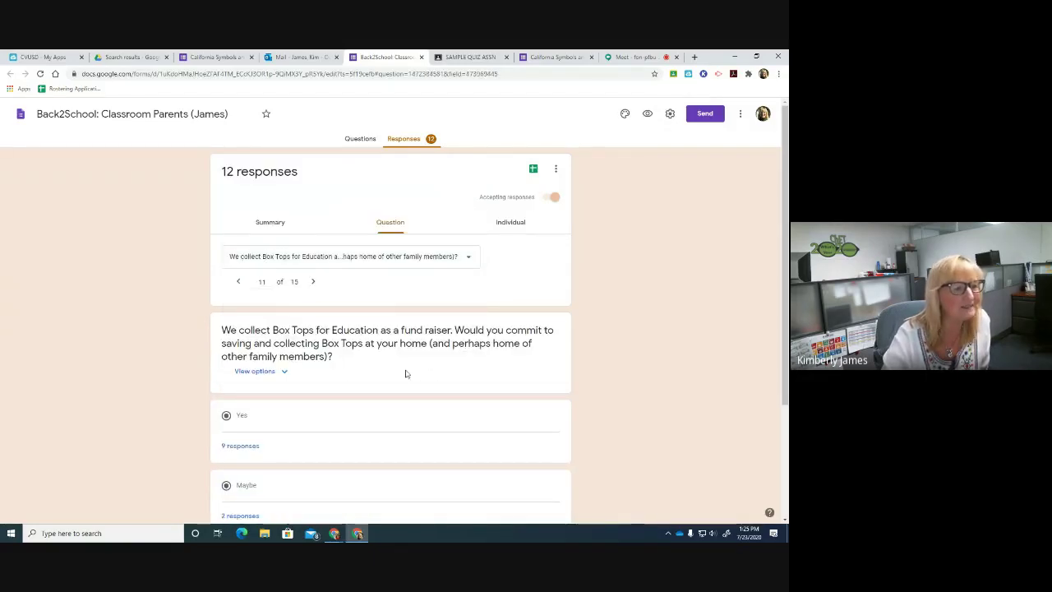
# - Check which individual responses answered Yes, Maybe and No to the Box Tops question
pyautogui.scroll(-3, 412, 368)
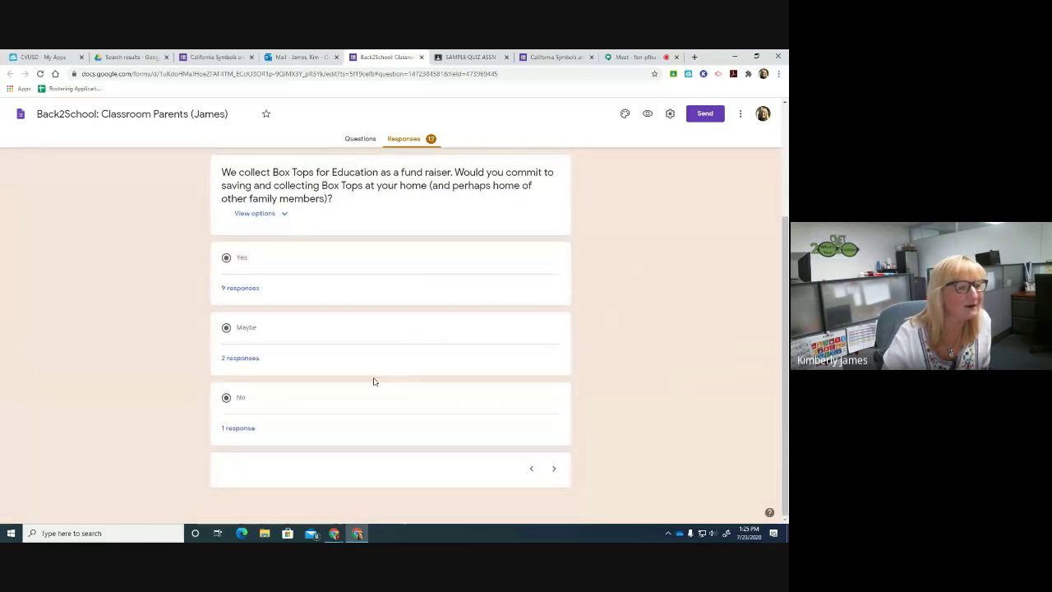
pyautogui.click(245, 288)
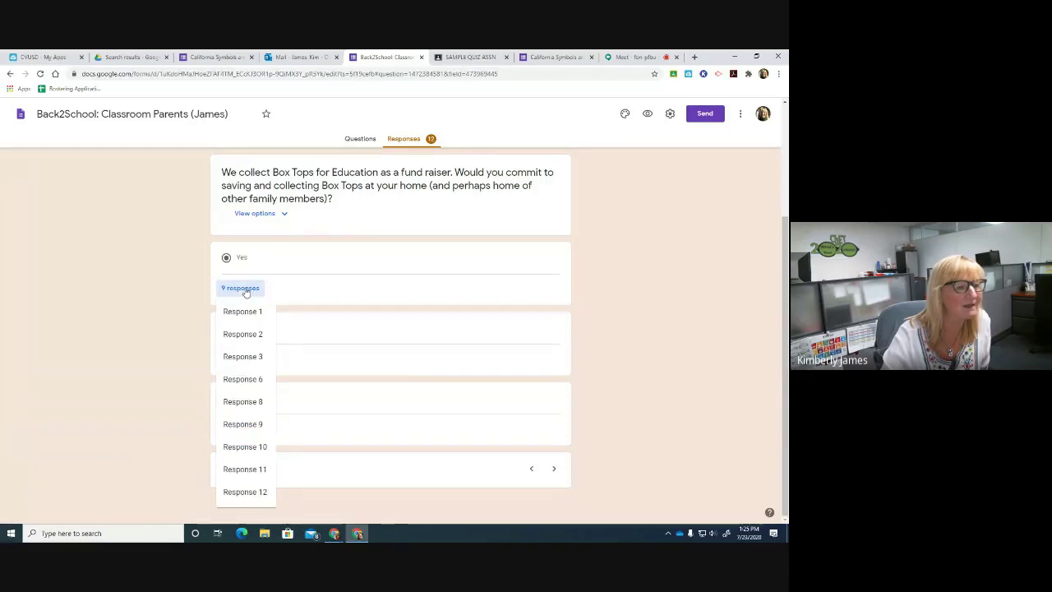
pyautogui.click(152, 324)
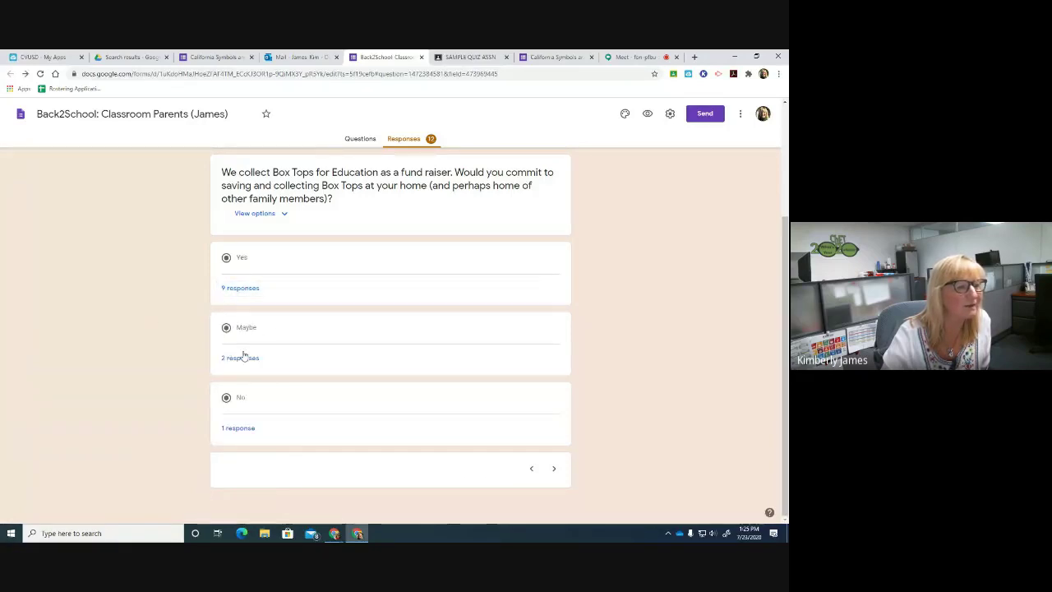
pyautogui.click(243, 357)
pyautogui.click(181, 347)
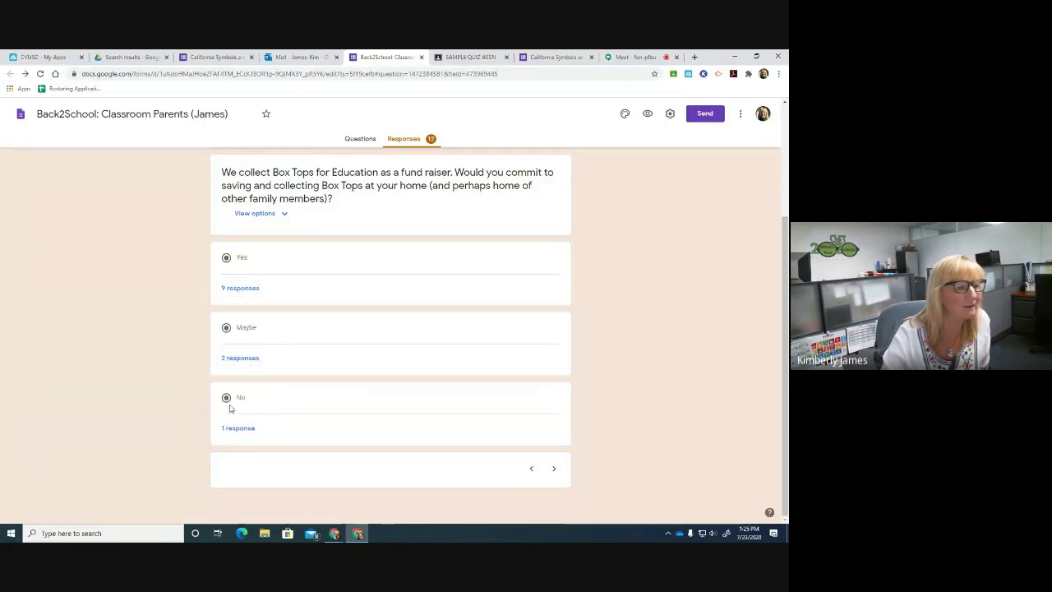
pyautogui.click(238, 427)
pyautogui.click(607, 327)
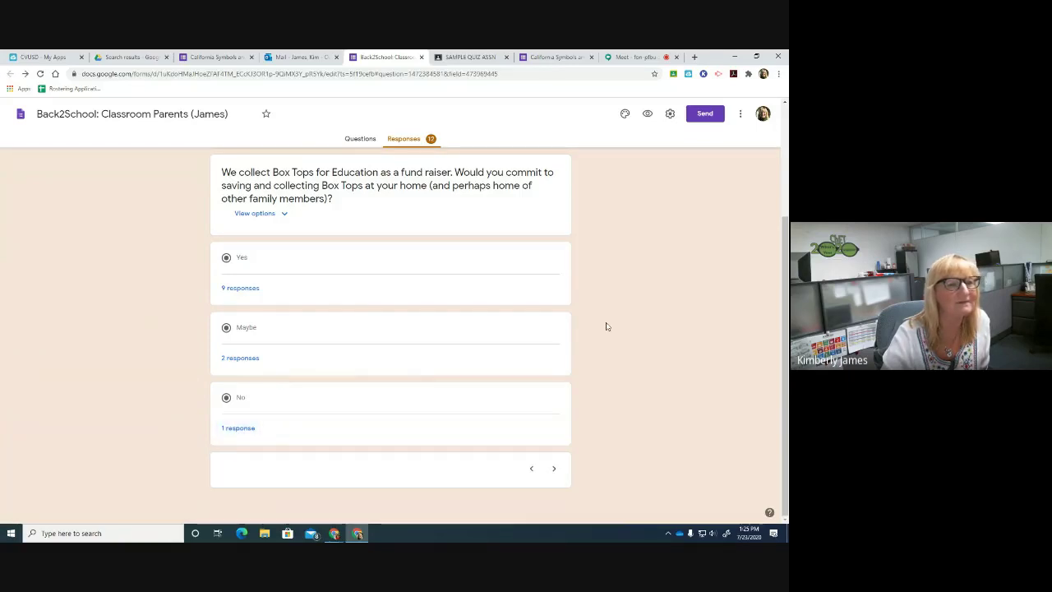
pyautogui.scroll(2, 646, 313)
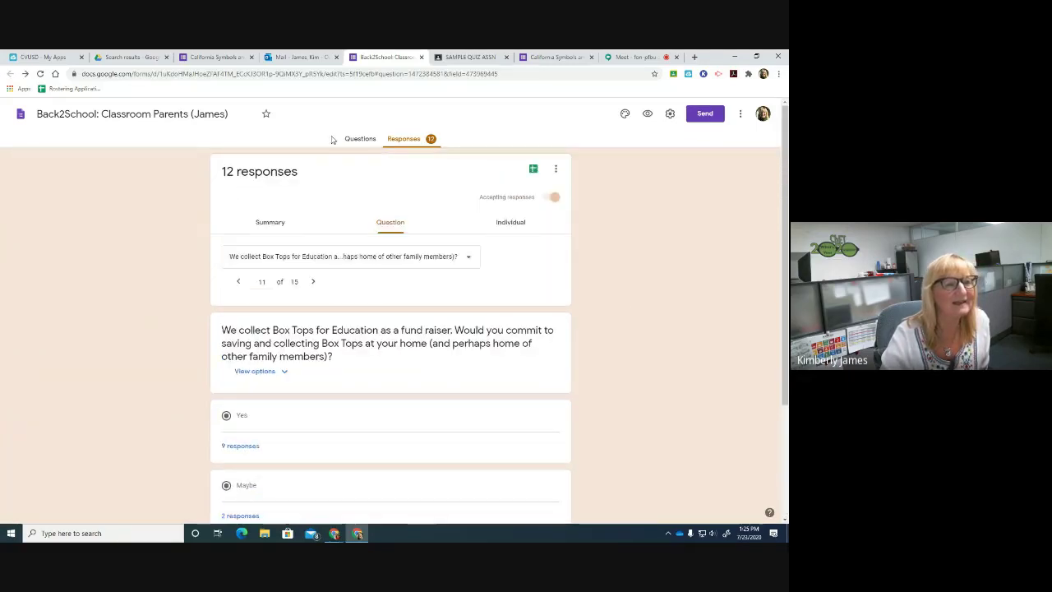
# - Show the parent form's individual responses, and briefly open and close its linked response spreadsheet
pyautogui.click(511, 224)
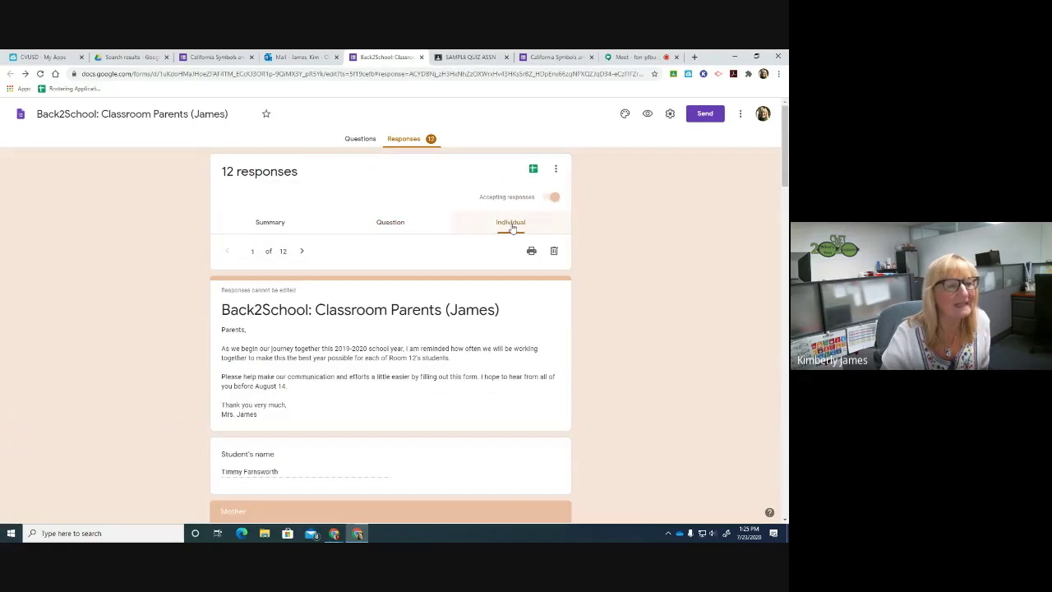
pyautogui.click(533, 171)
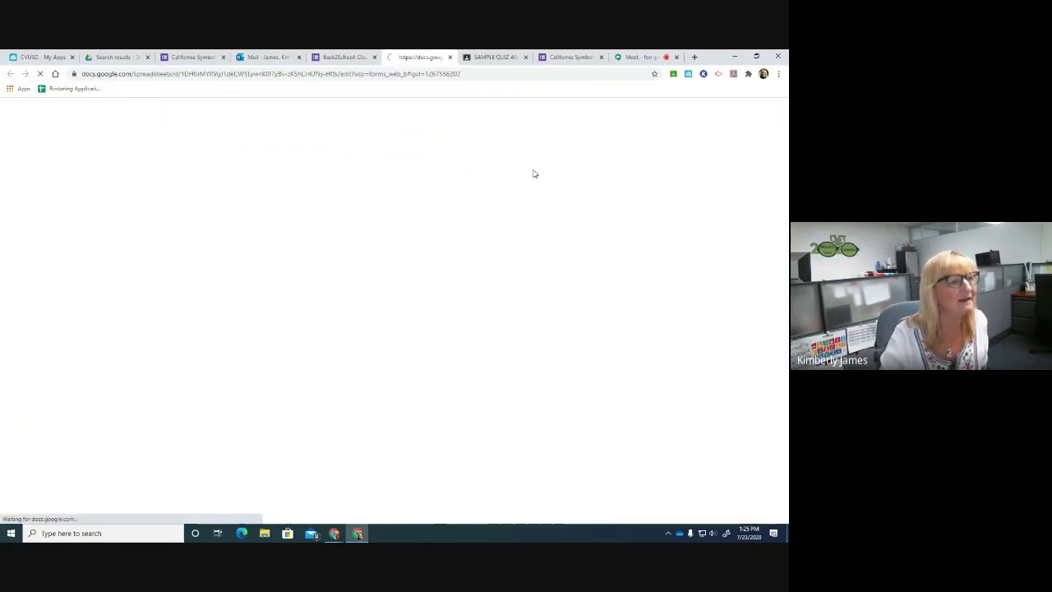
pyautogui.click(451, 58)
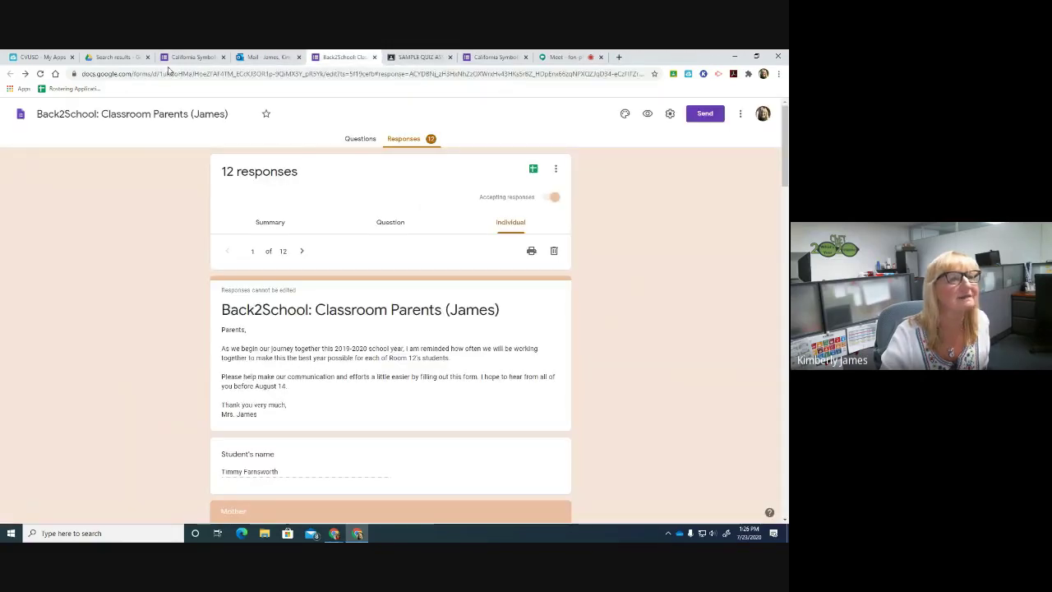
# - Create a new response spreadsheet for the California Symbols and Facts quiz and look over its columns
pyautogui.click(191, 58)
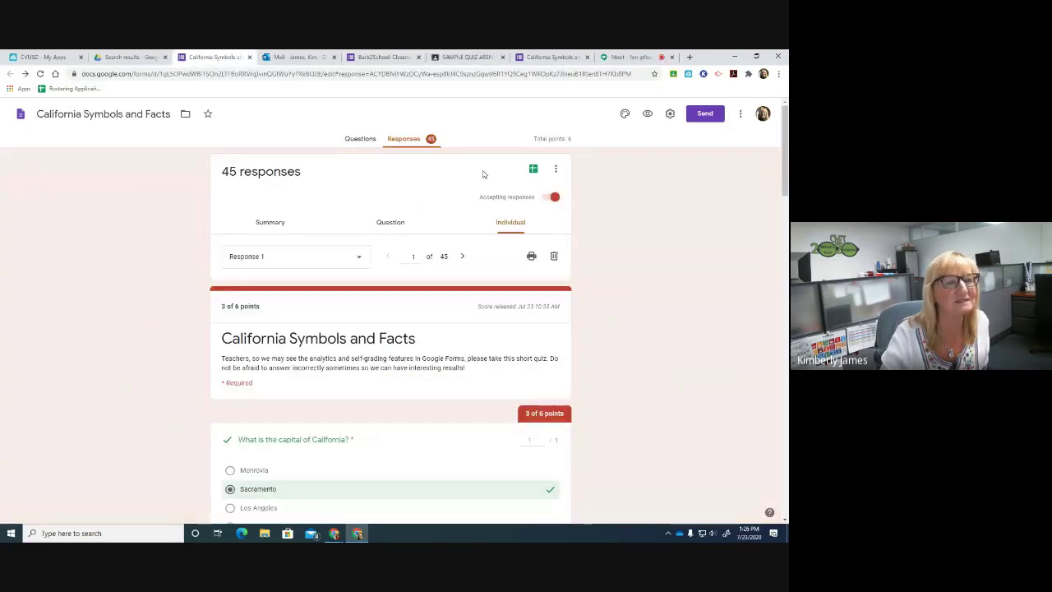
pyautogui.click(534, 170)
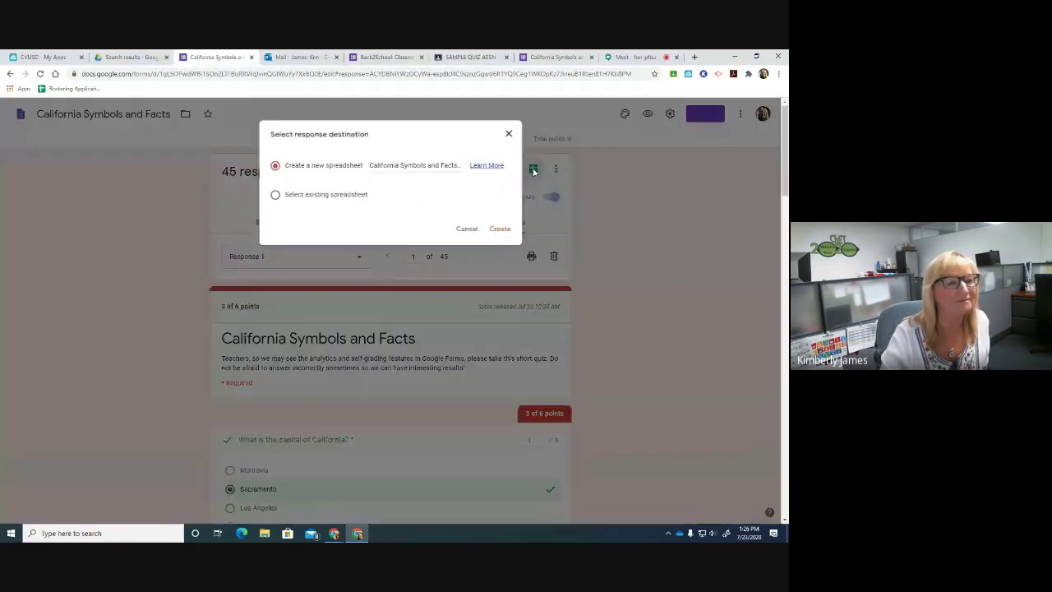
pyautogui.click(501, 229)
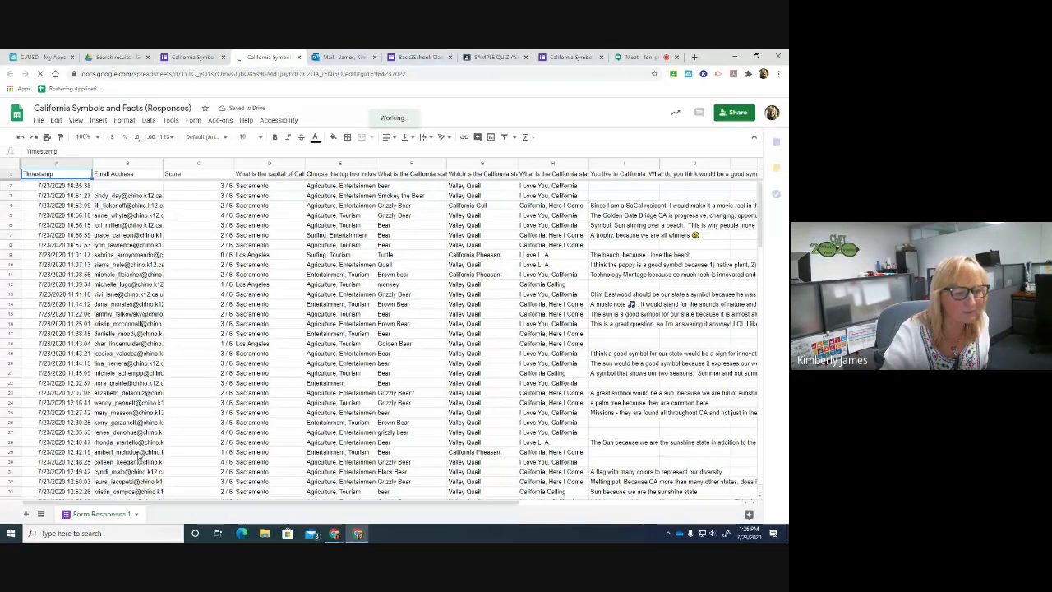
pyautogui.moveTo(332, 503); pyautogui.dragTo(285, 526)
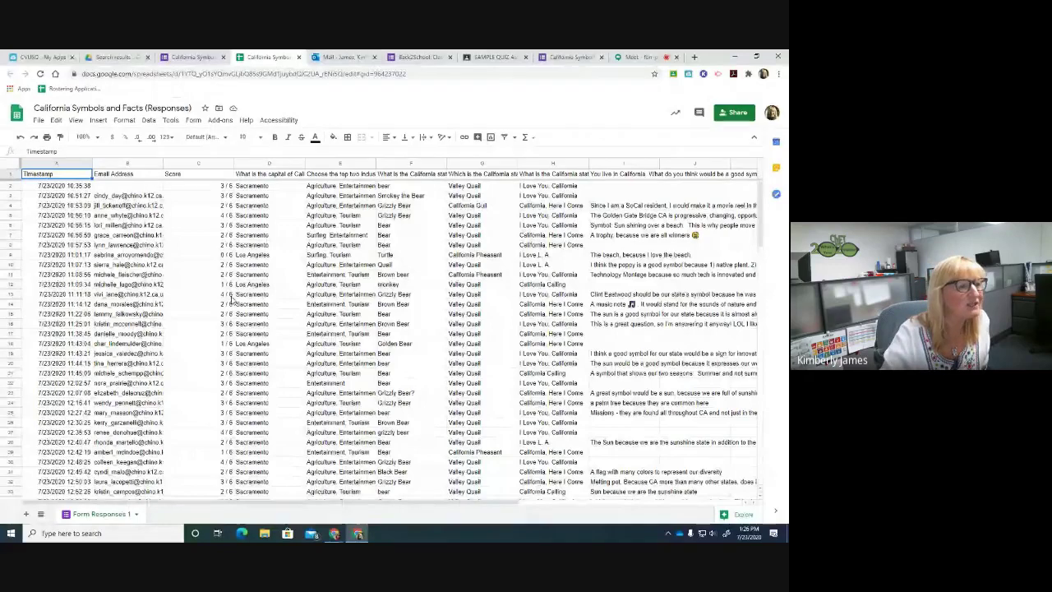
# - Hide the Timestamp column in the quiz response spreadsheet and close the spreadsheet
pyautogui.click(131, 164)
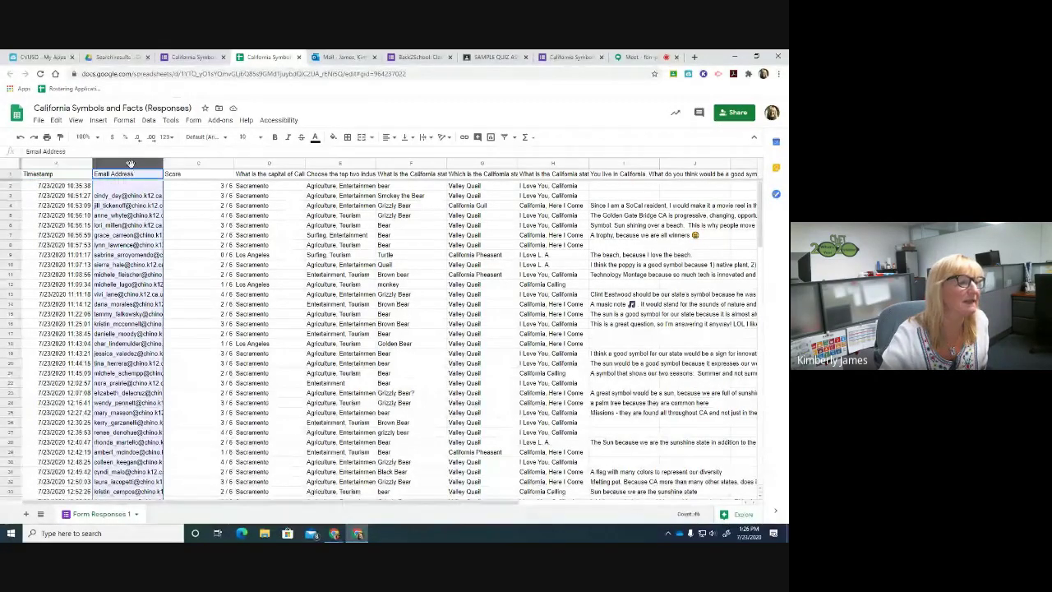
pyautogui.click(64, 163)
pyautogui.rightClick(72, 168)
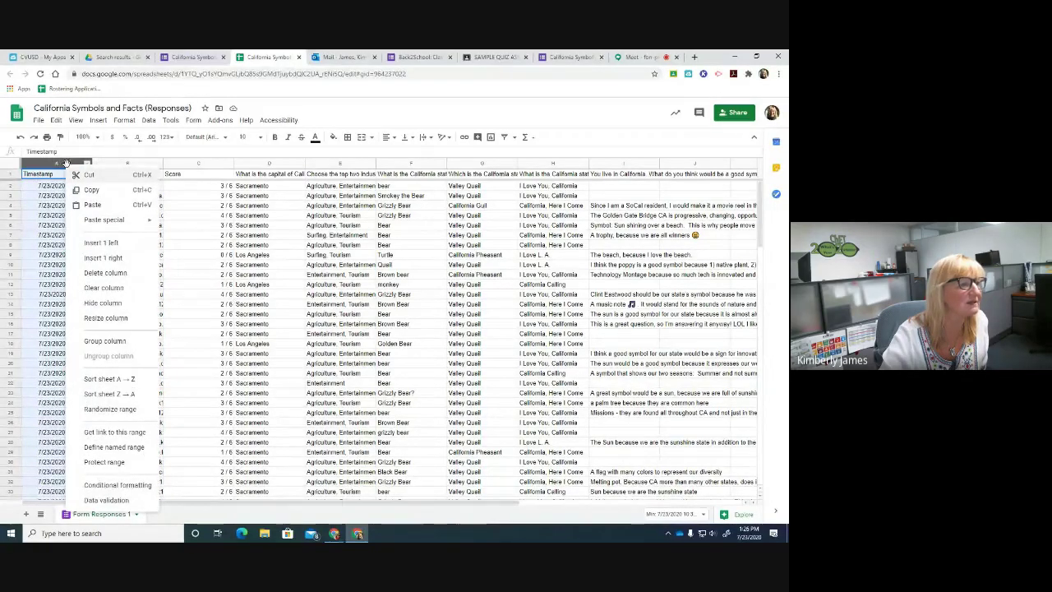
pyautogui.click(88, 177)
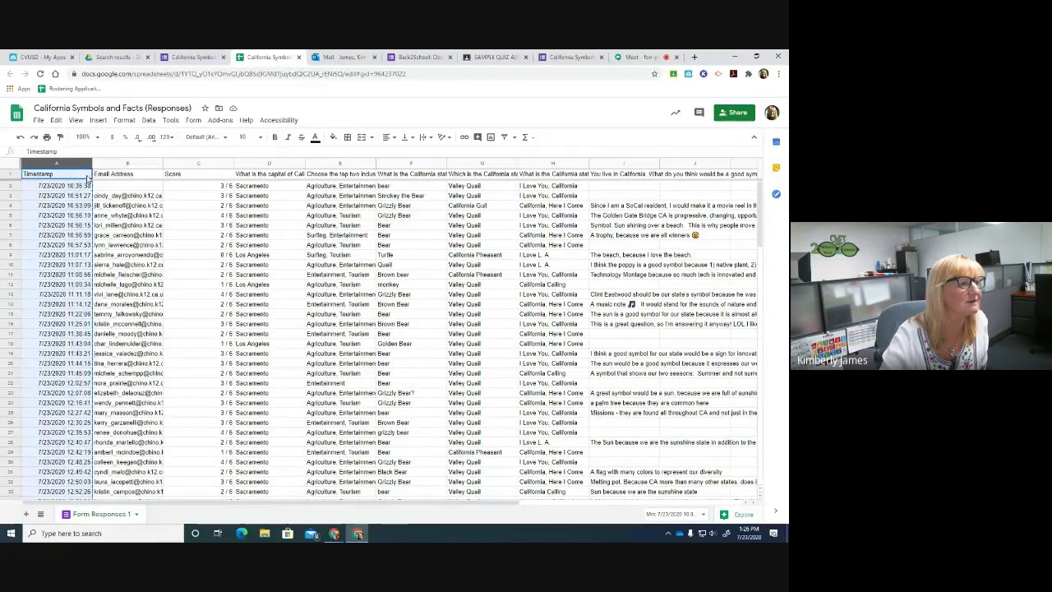
pyautogui.rightClick(81, 170)
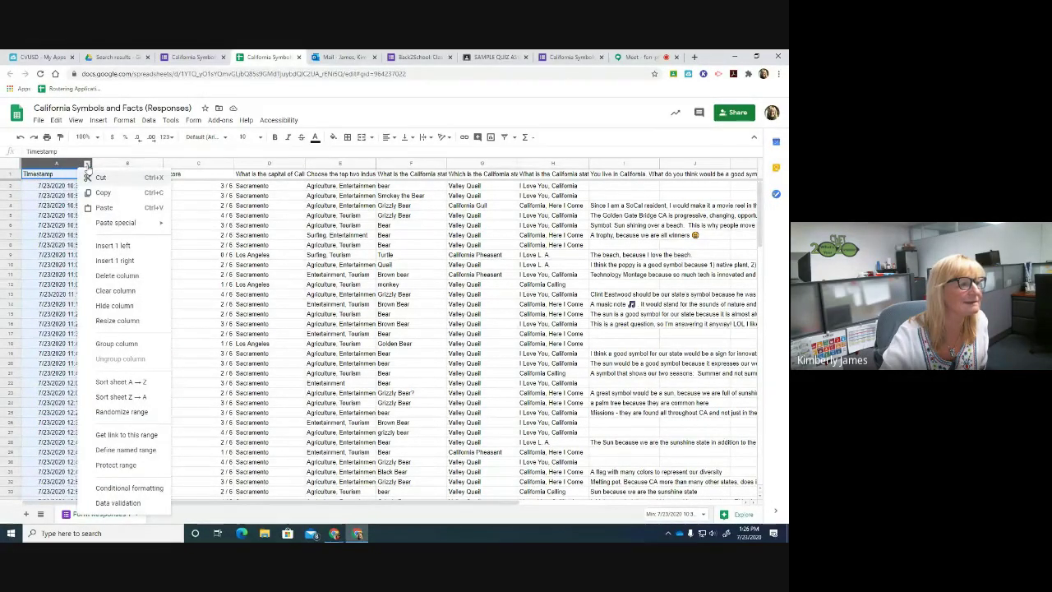
pyautogui.click(121, 306)
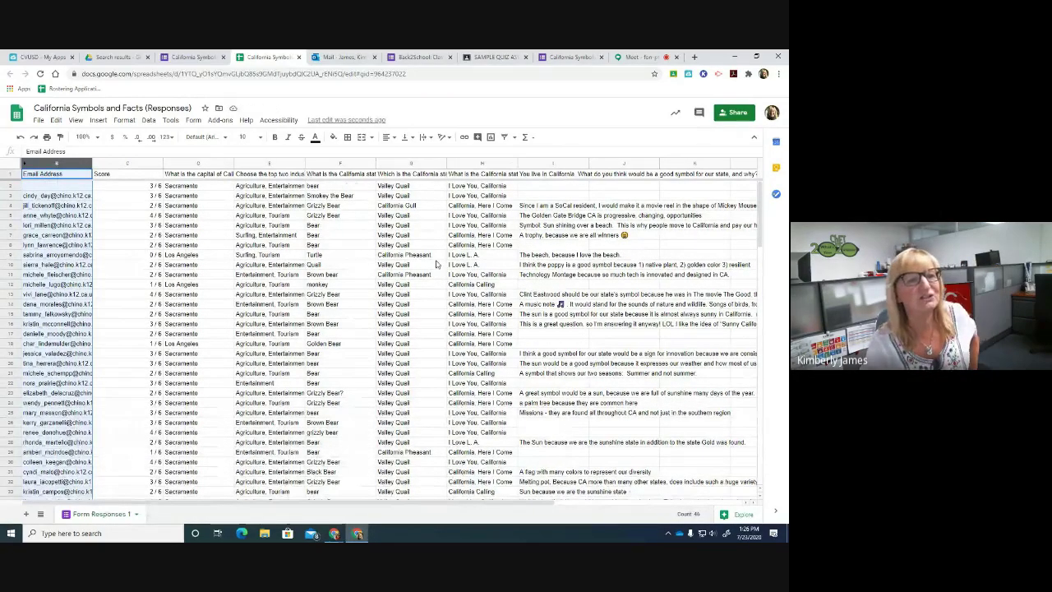
pyautogui.click(299, 57)
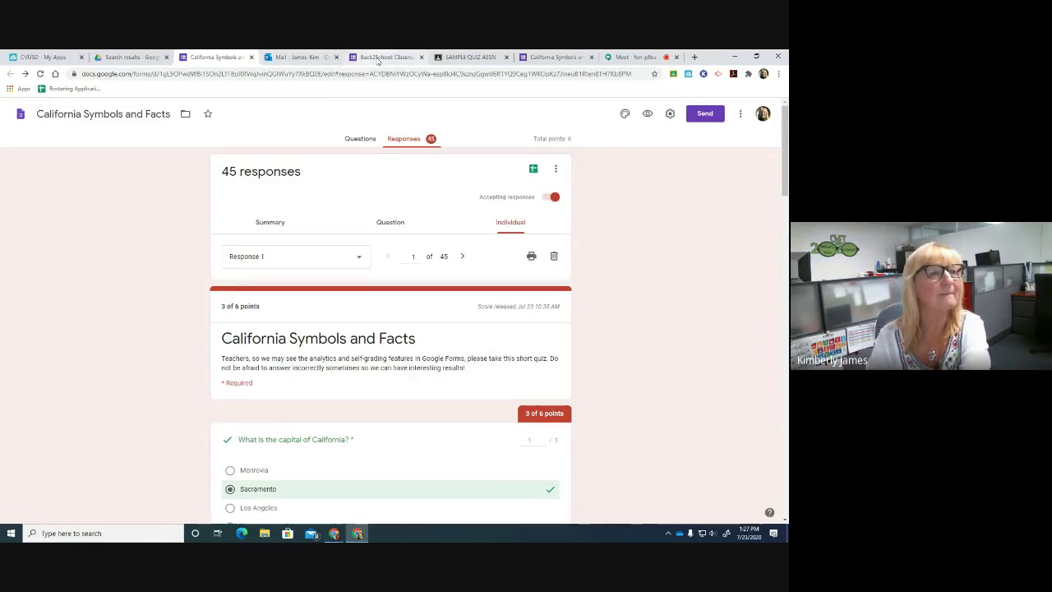
# - Review the theme options of the Back2School: Classroom Parents form and preview the form as respondents see it
pyautogui.click(383, 56)
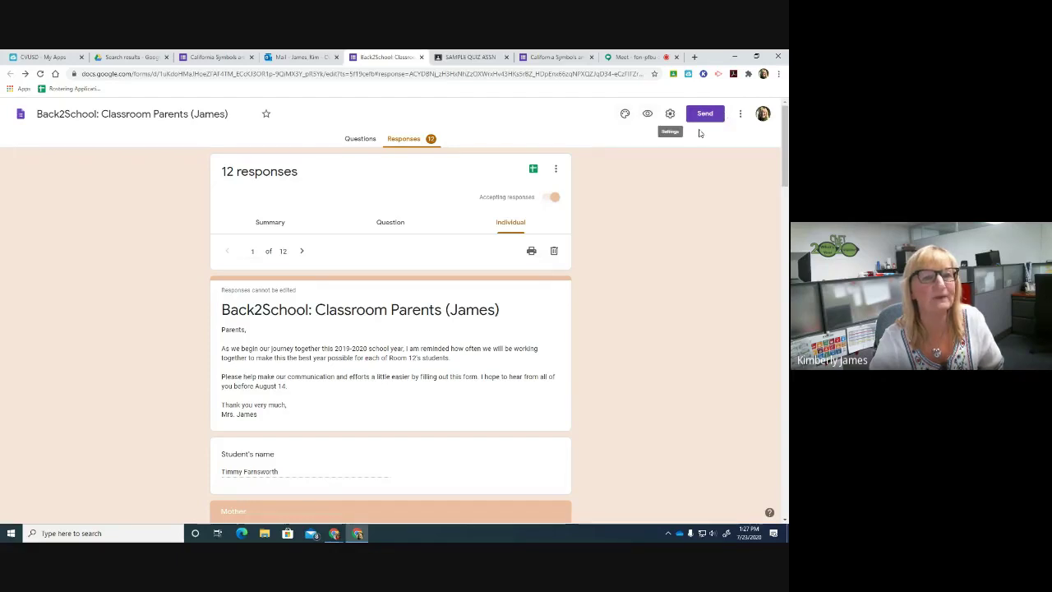
pyautogui.click(625, 117)
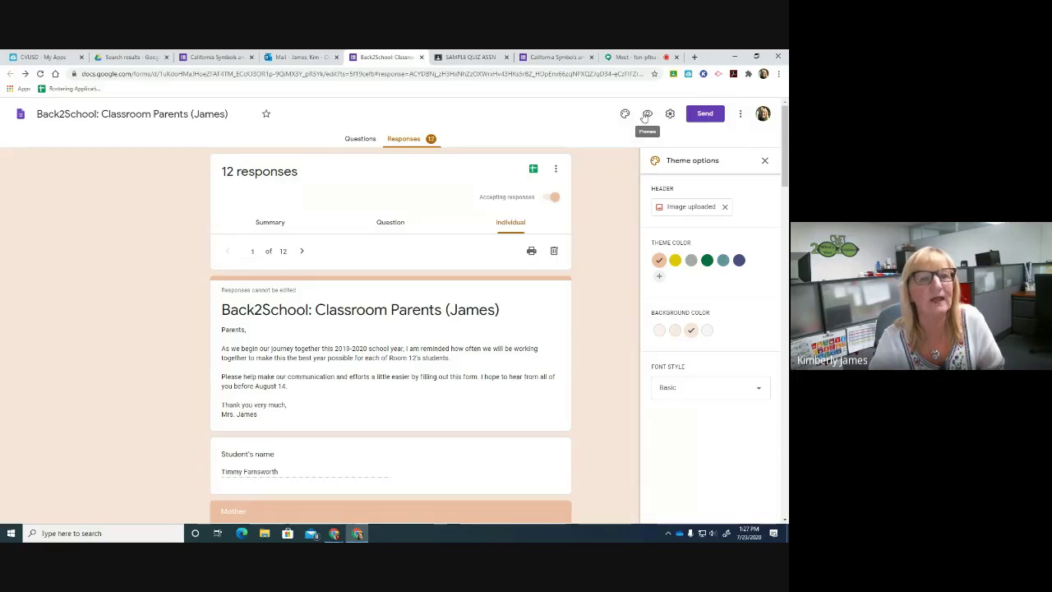
pyautogui.click(647, 114)
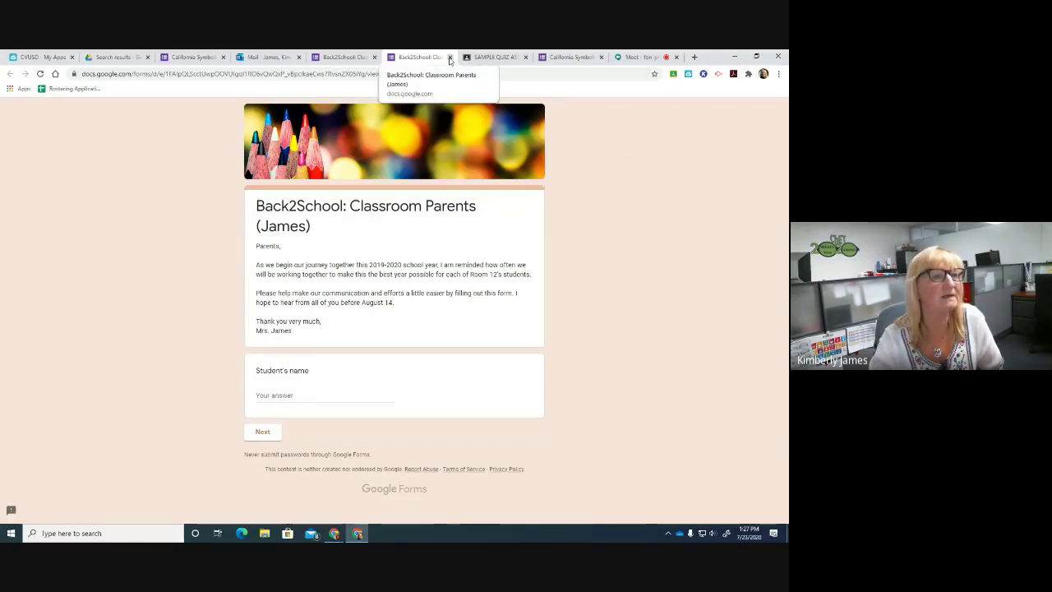
pyautogui.click(358, 62)
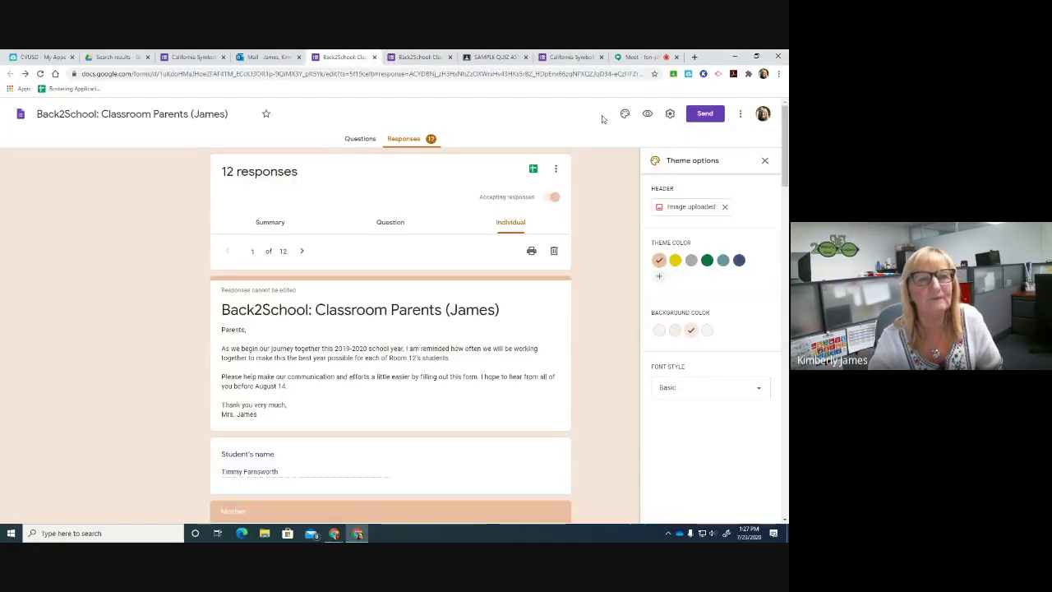
pyautogui.click(765, 160)
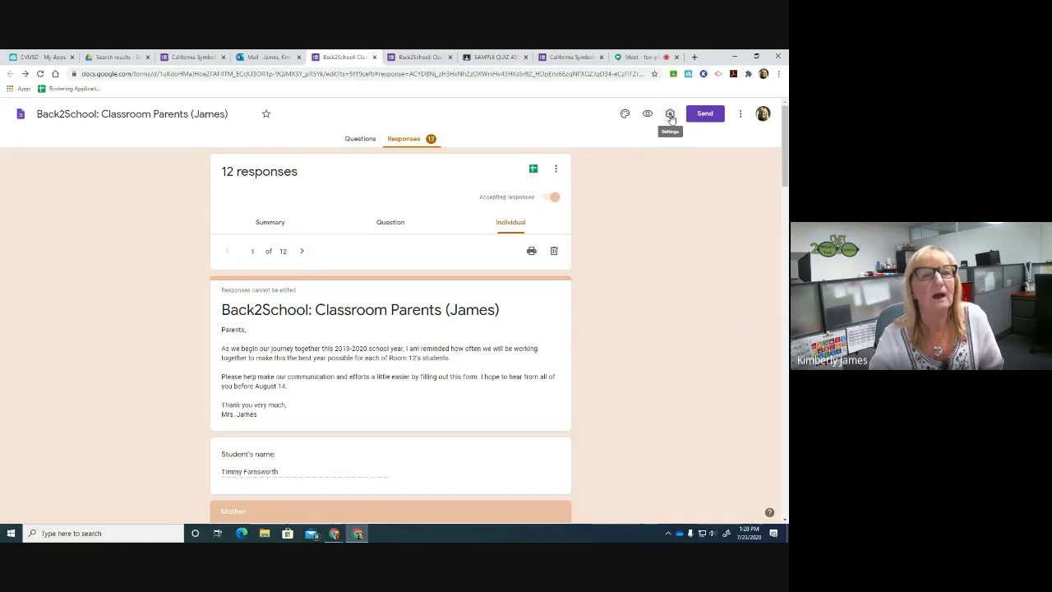
# - Review the parent form's General, Presentation and Quizzes settings and leave them without saving
pyautogui.click(671, 114)
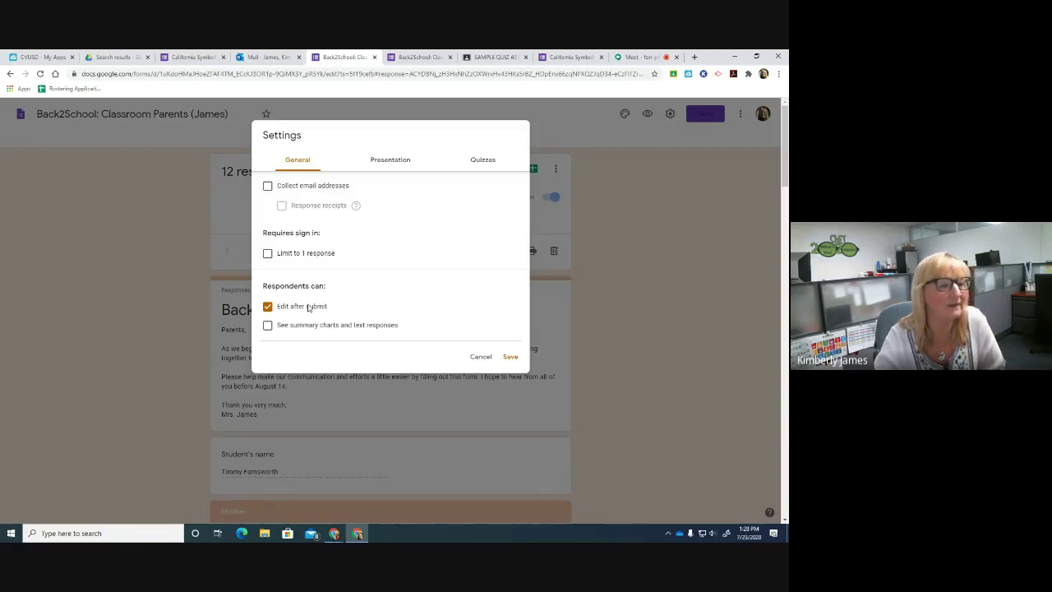
pyautogui.click(391, 161)
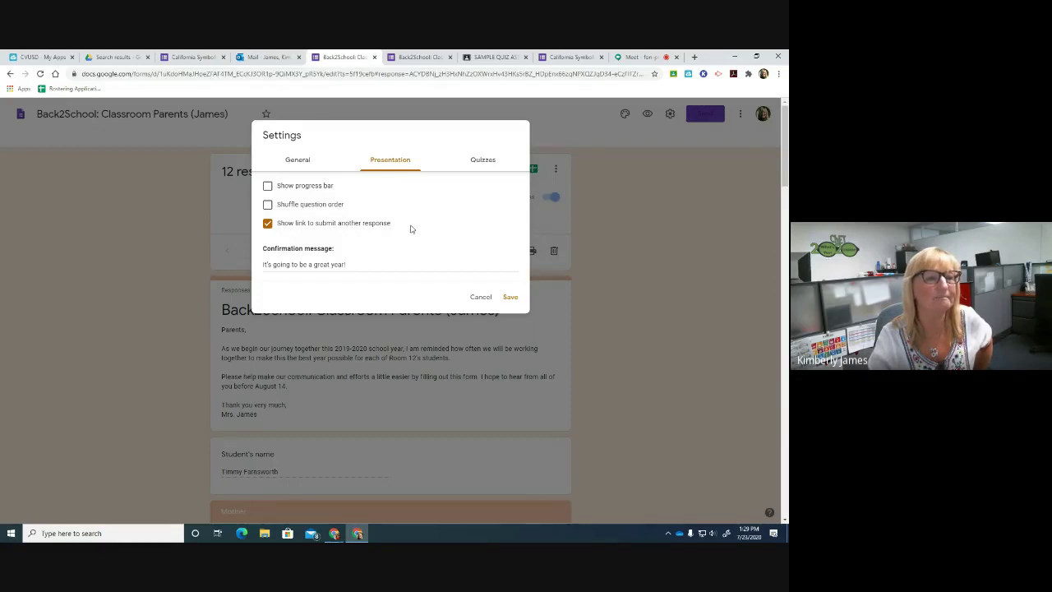
pyautogui.click(478, 161)
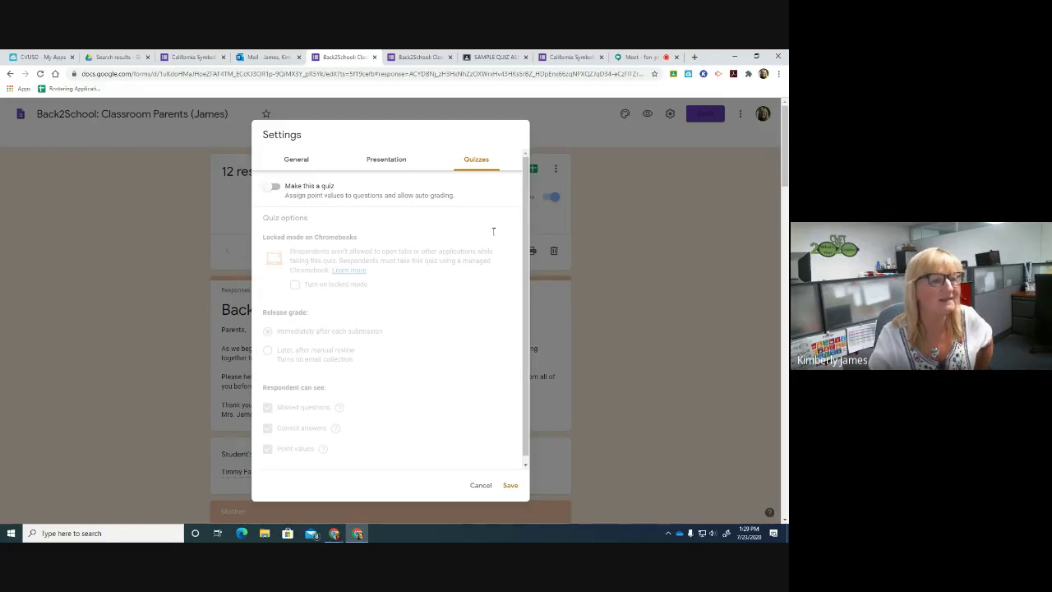
pyautogui.click(483, 489)
# - Review the General, Presentation and Quizzes settings of the California Symbols and Facts quiz
pyautogui.click(195, 59)
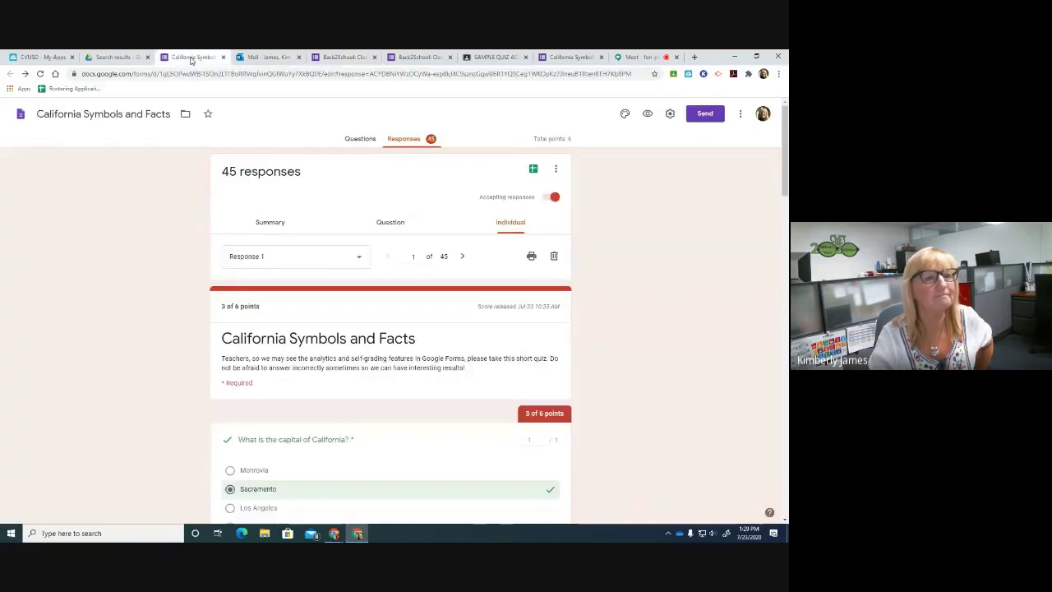
pyautogui.click(670, 116)
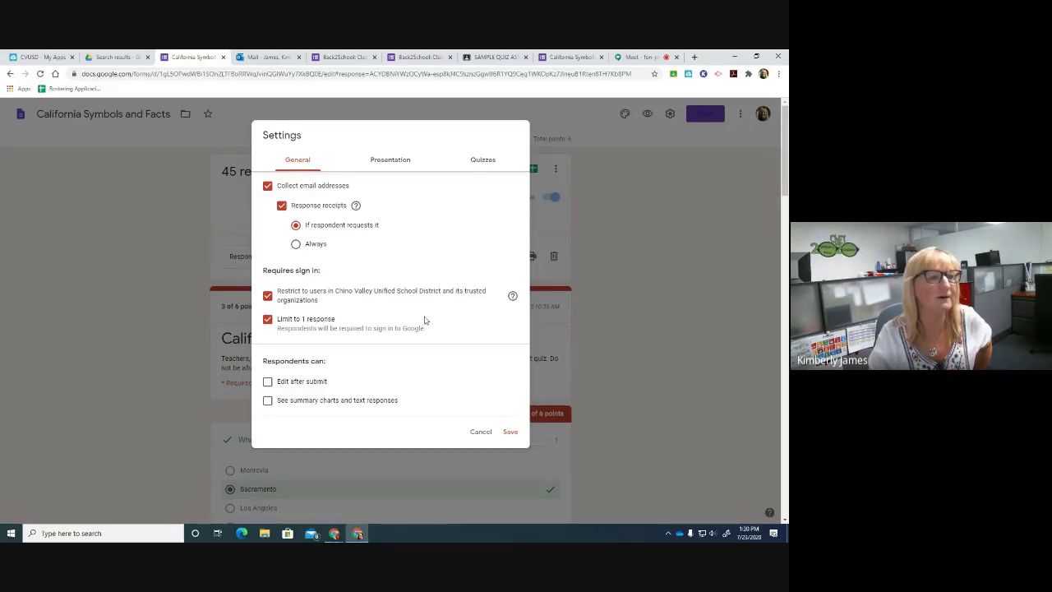
pyautogui.click(390, 161)
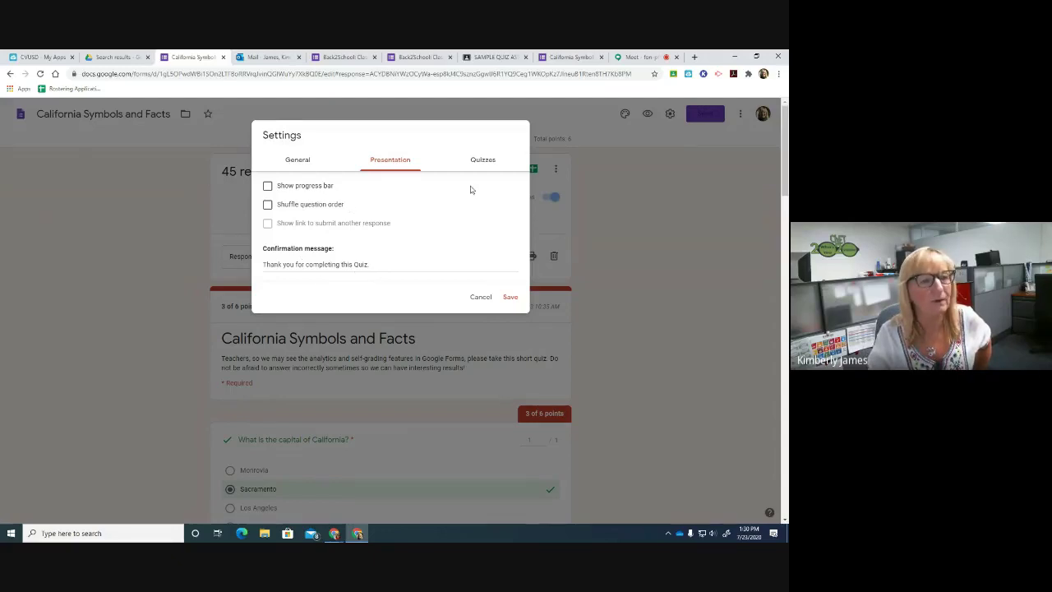
pyautogui.click(483, 162)
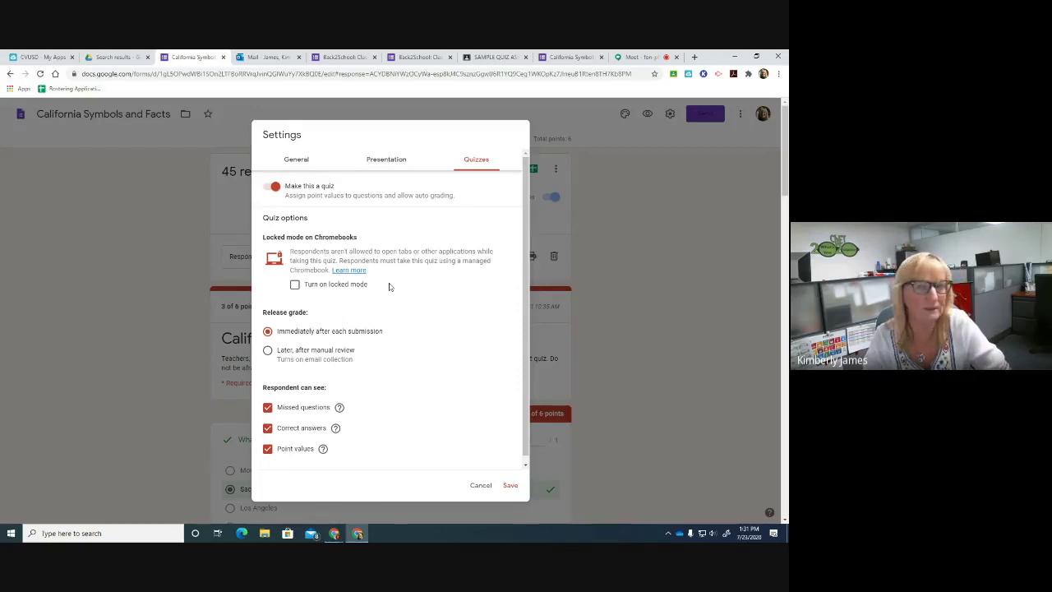
# - Review the quiz's grade release options and confirmation message, and leave the settings without saving
pyautogui.scroll(-1, 454, 319)
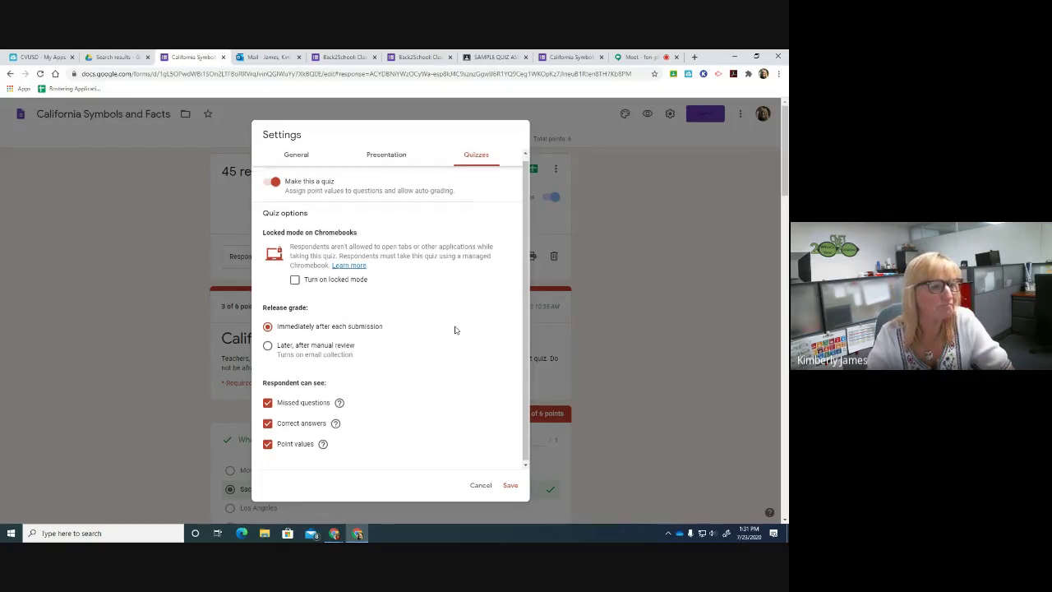
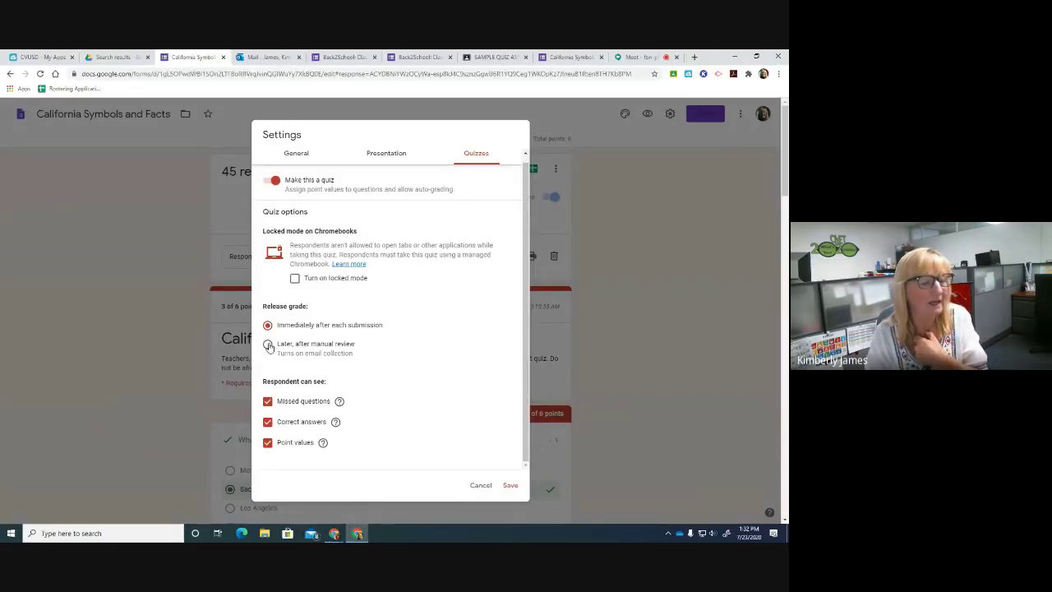
pyautogui.click(388, 156)
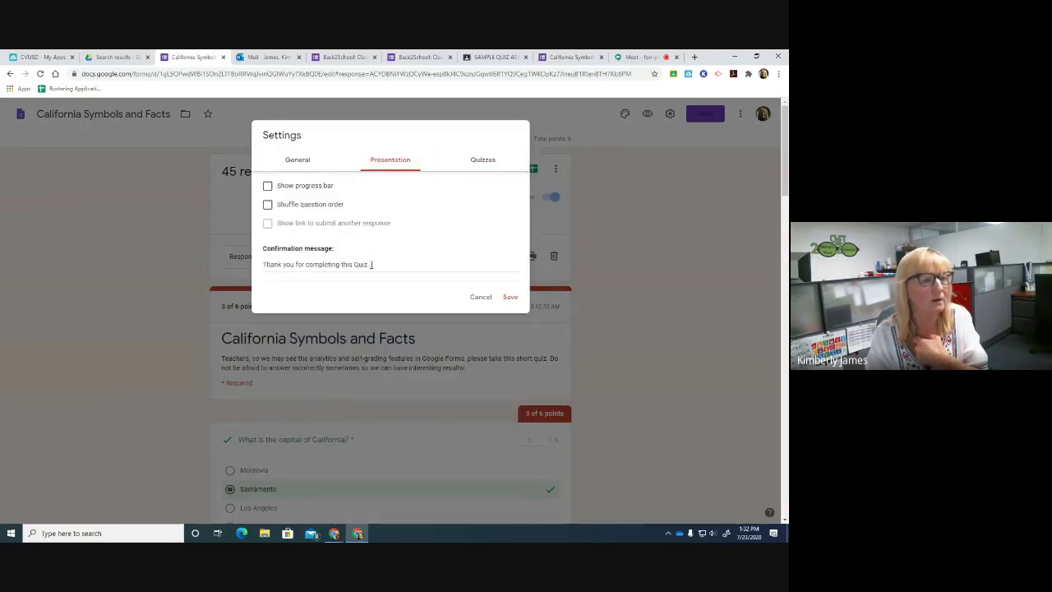
pyautogui.moveTo(371, 265); pyautogui.dragTo(264, 267)
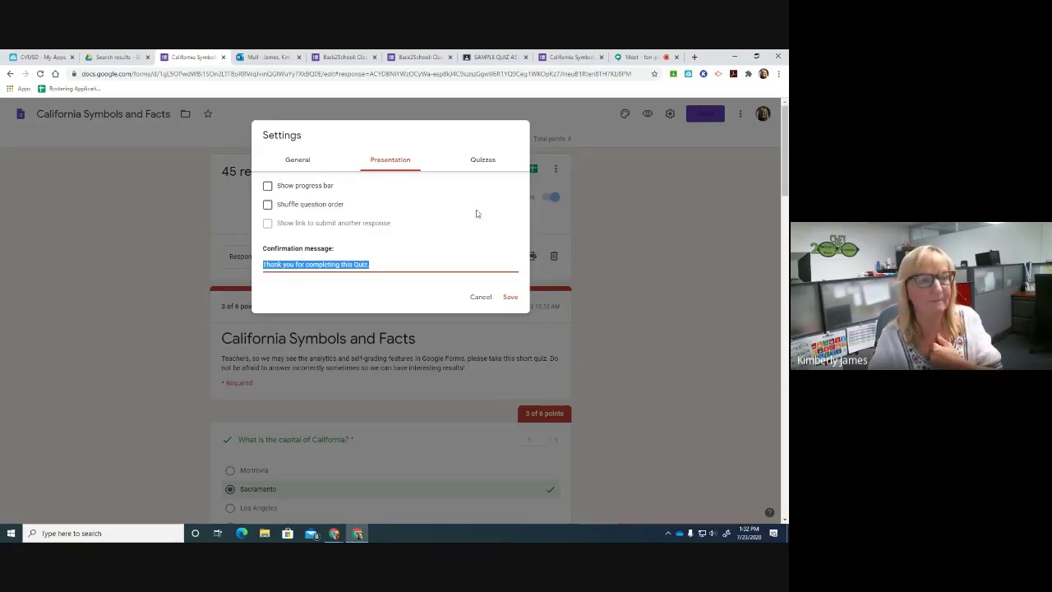
pyautogui.click(485, 163)
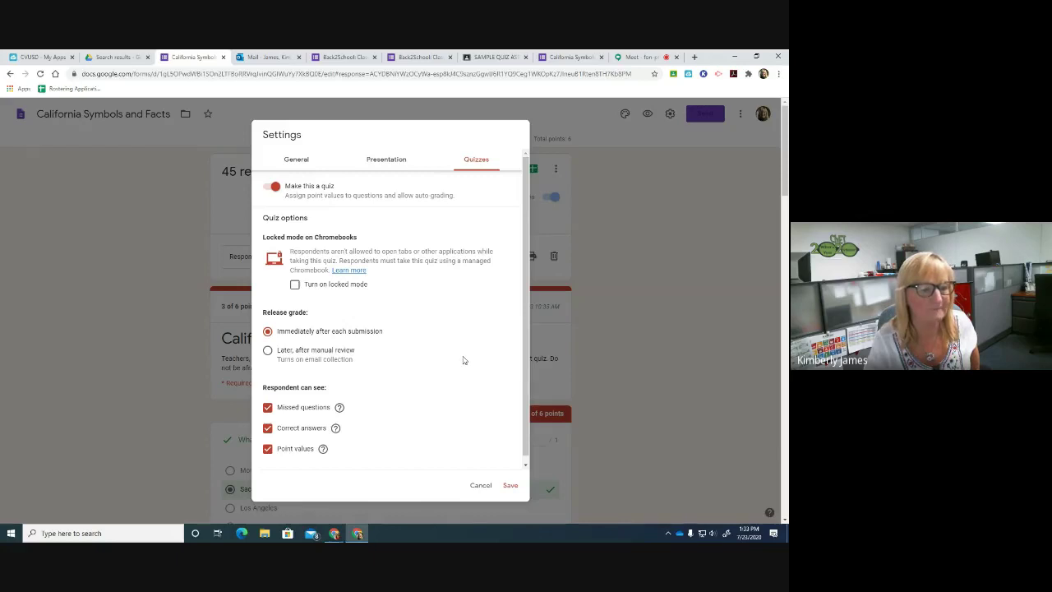
pyautogui.click(481, 486)
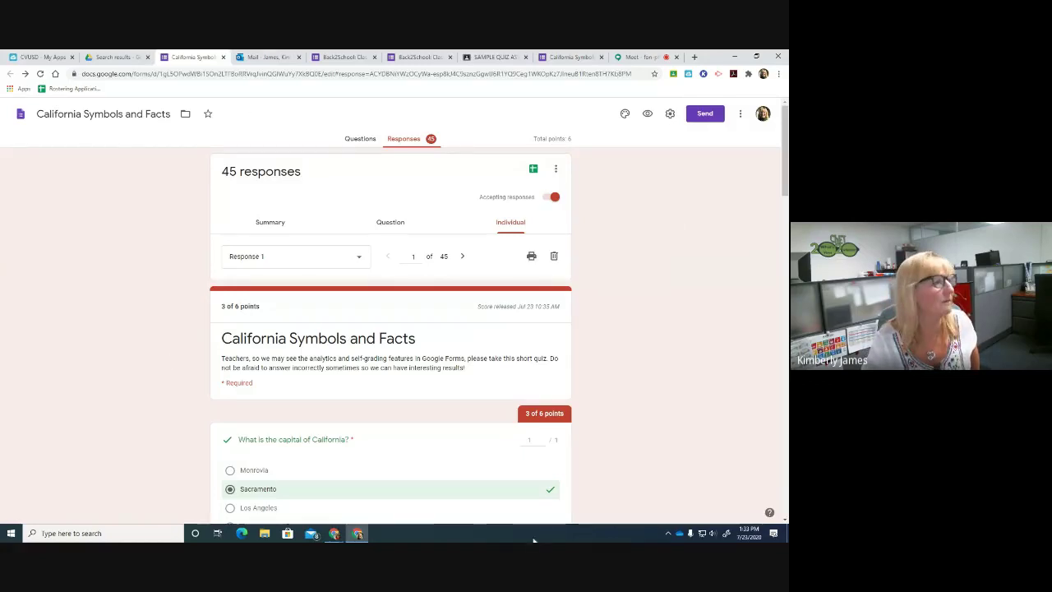
# - Review the quiz's options for sending by email and by link, shorten the link's URL, and leave without sending
pyautogui.click(705, 115)
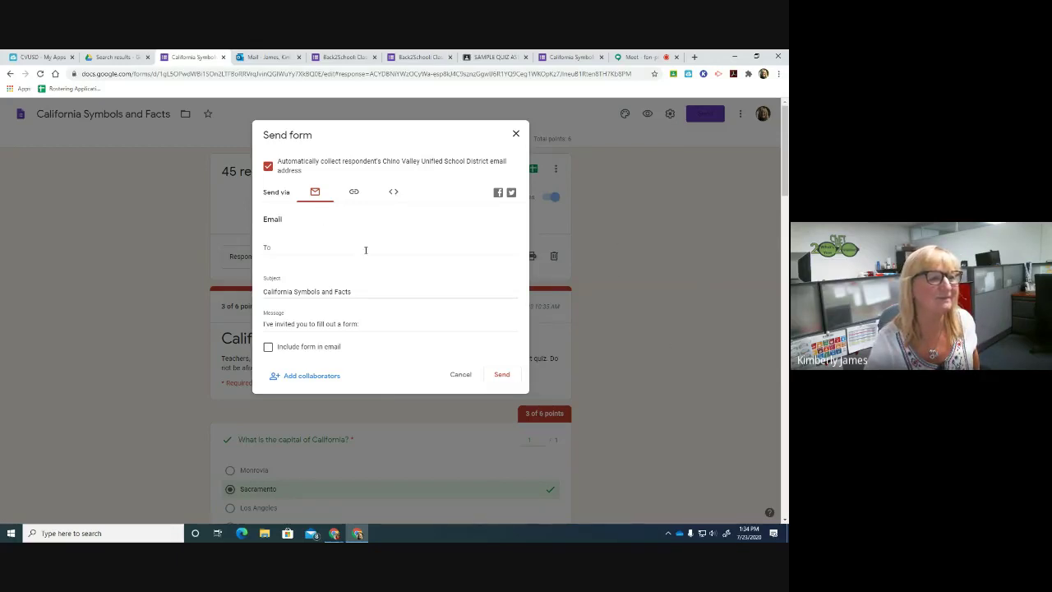
pyautogui.click(354, 193)
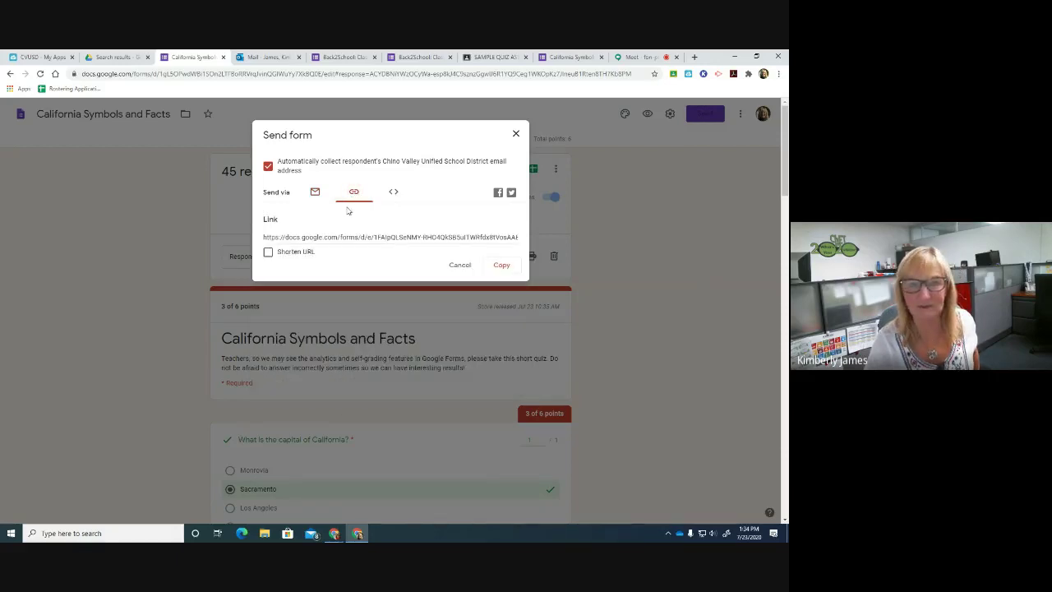
pyautogui.click(268, 252)
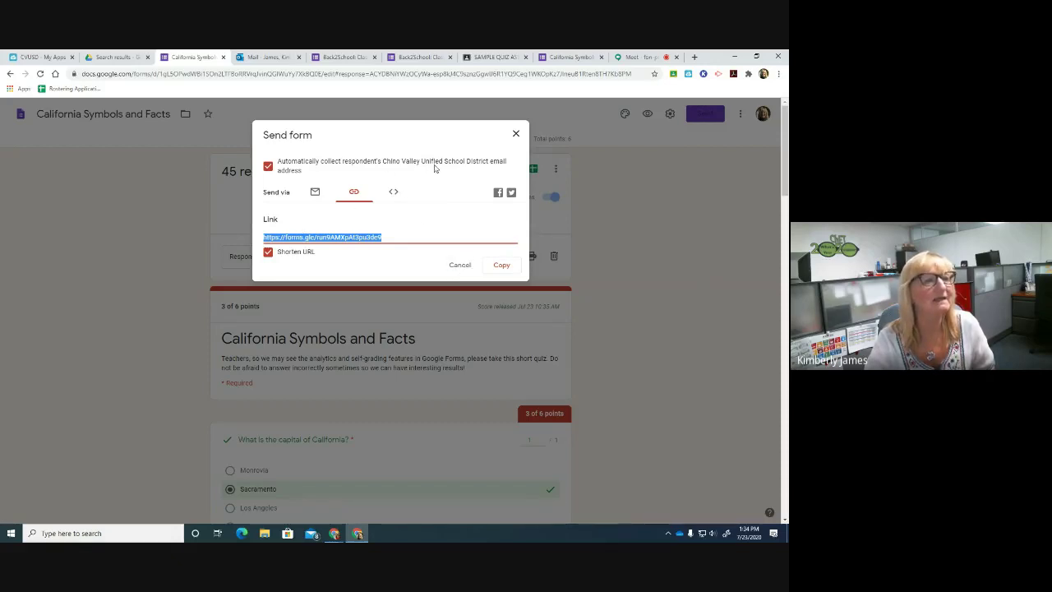
pyautogui.click(460, 264)
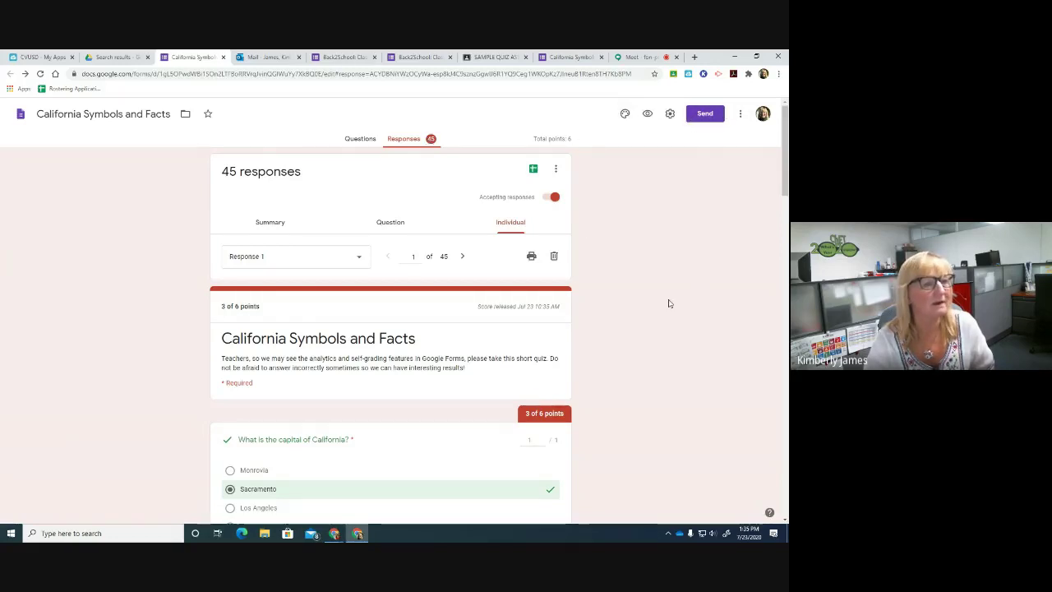
# - Review the default form and question preferences and leave them without saving
pyautogui.click(739, 114)
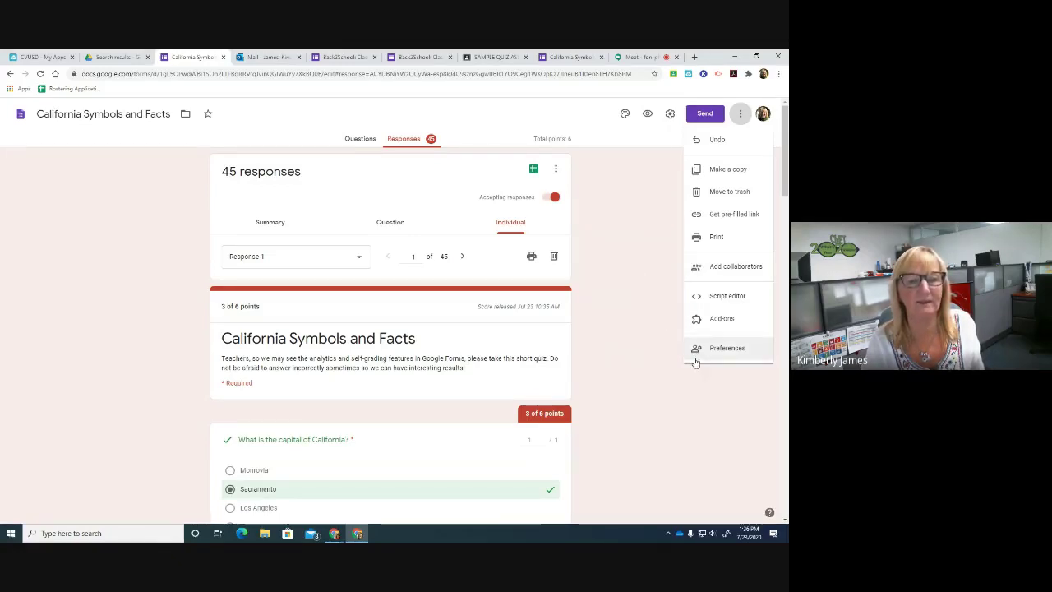
pyautogui.click(727, 349)
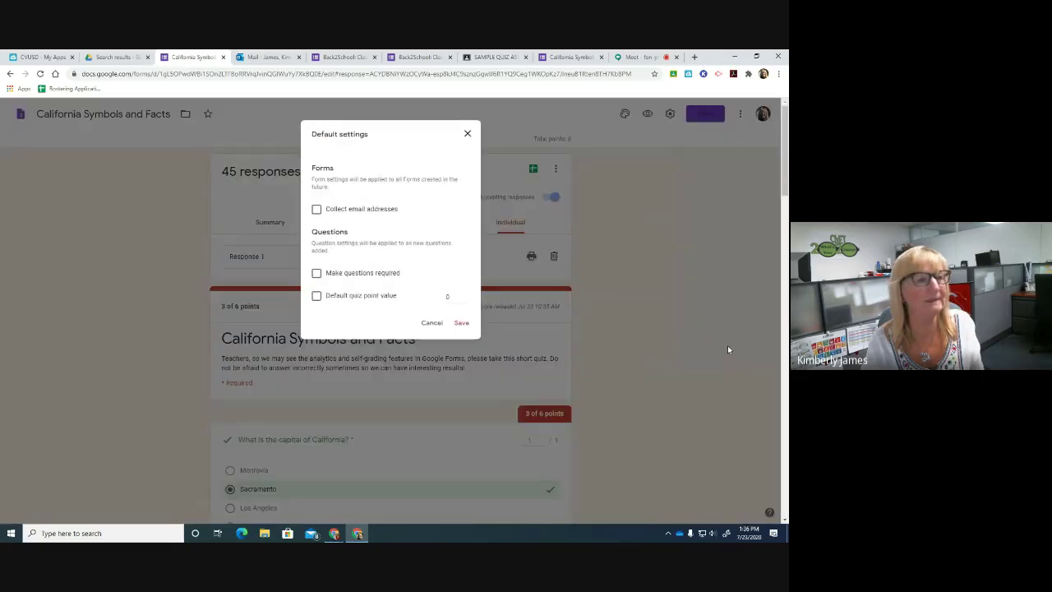
pyautogui.click(467, 133)
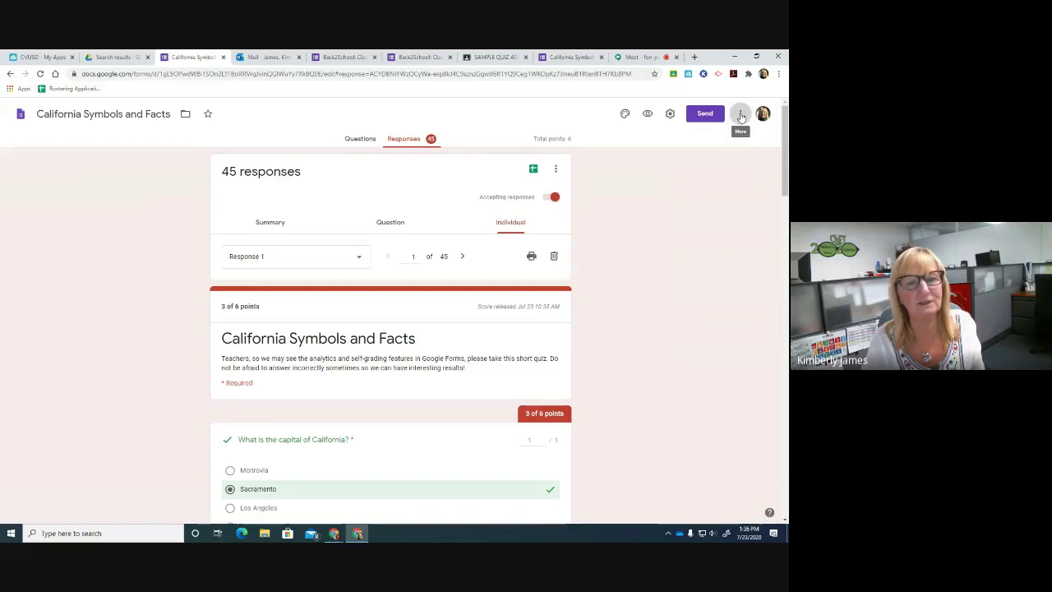
pyautogui.click(740, 116)
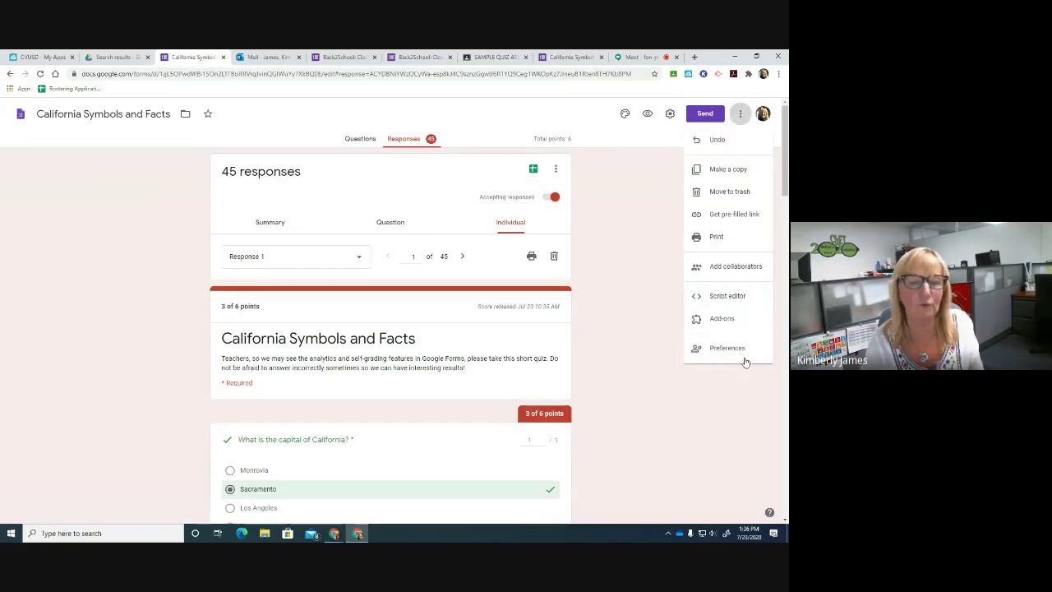
pyautogui.click(727, 348)
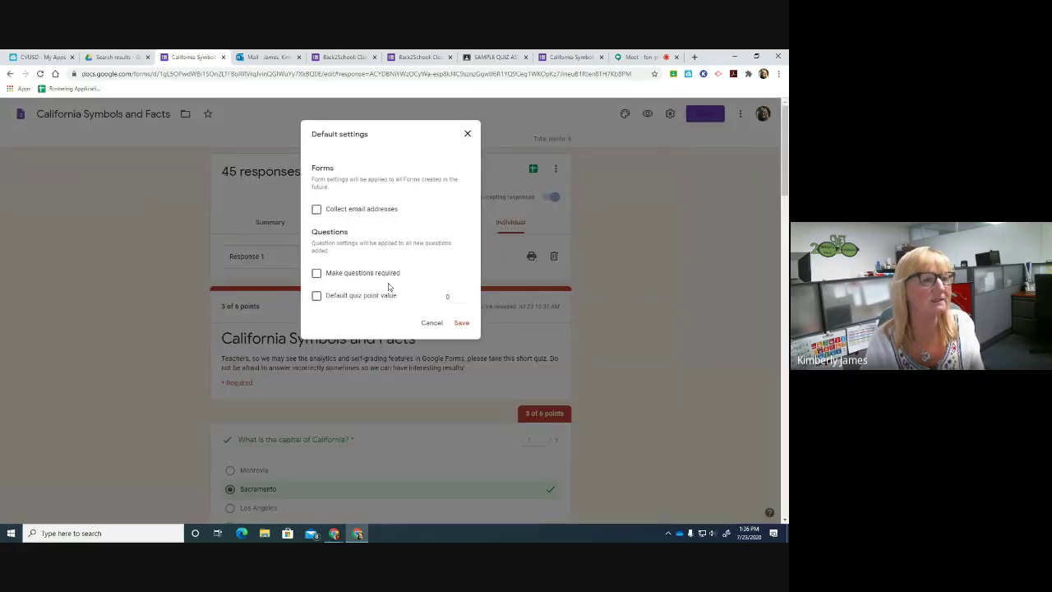
pyautogui.click(432, 322)
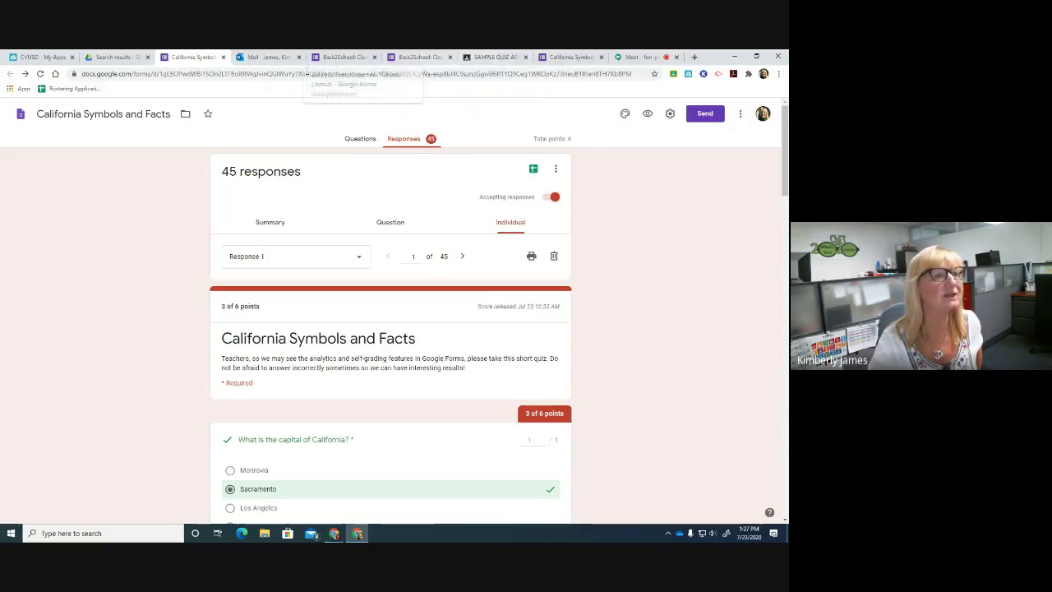
# - Switch to Google Classroom and open the Classwork page of the Fourth Grade 20-21 class
pyautogui.click(490, 58)
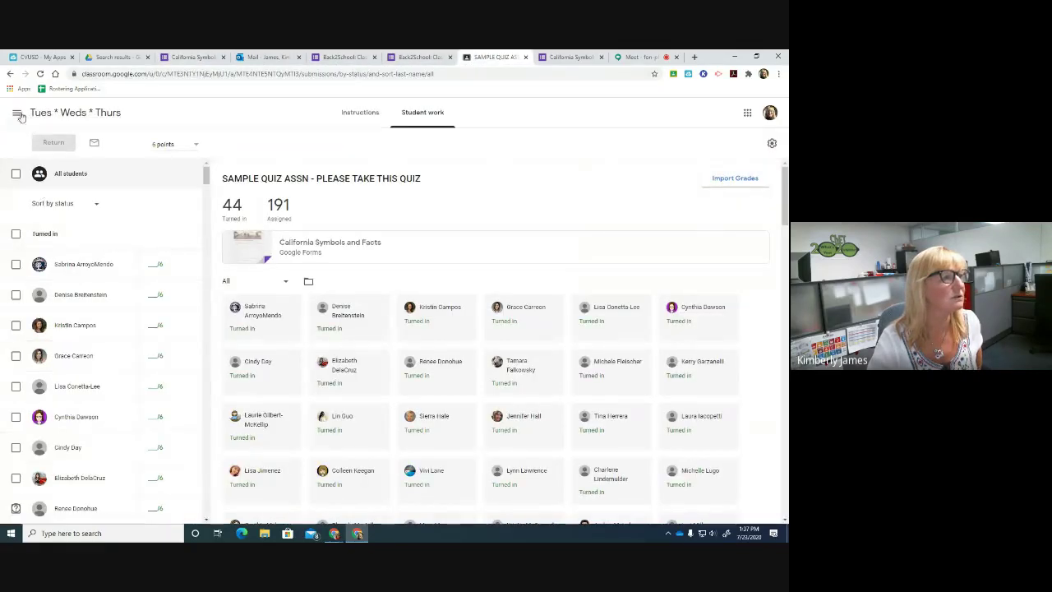
pyautogui.click(17, 115)
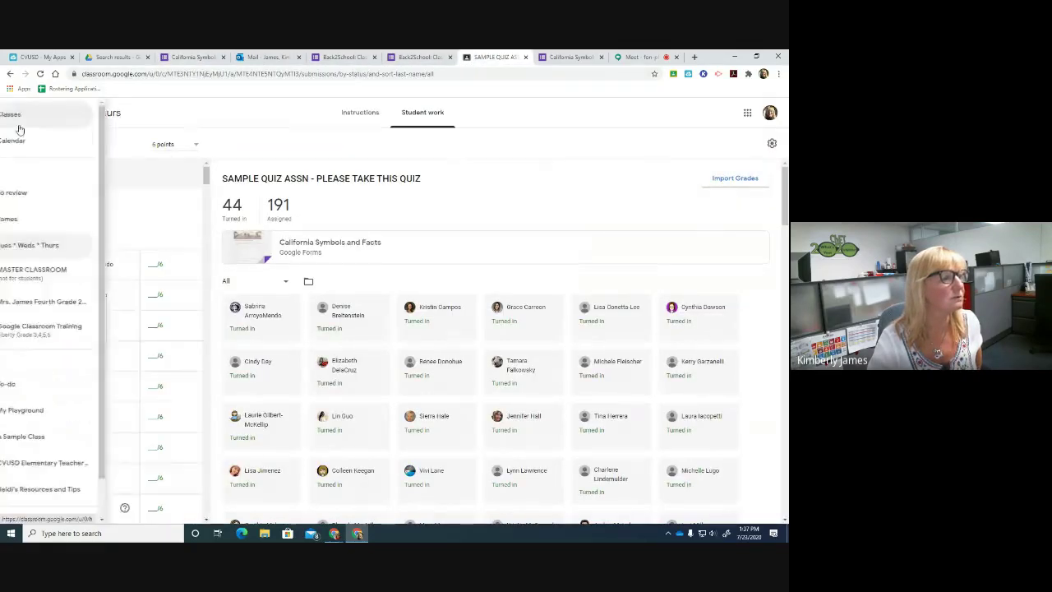
pyautogui.click(87, 301)
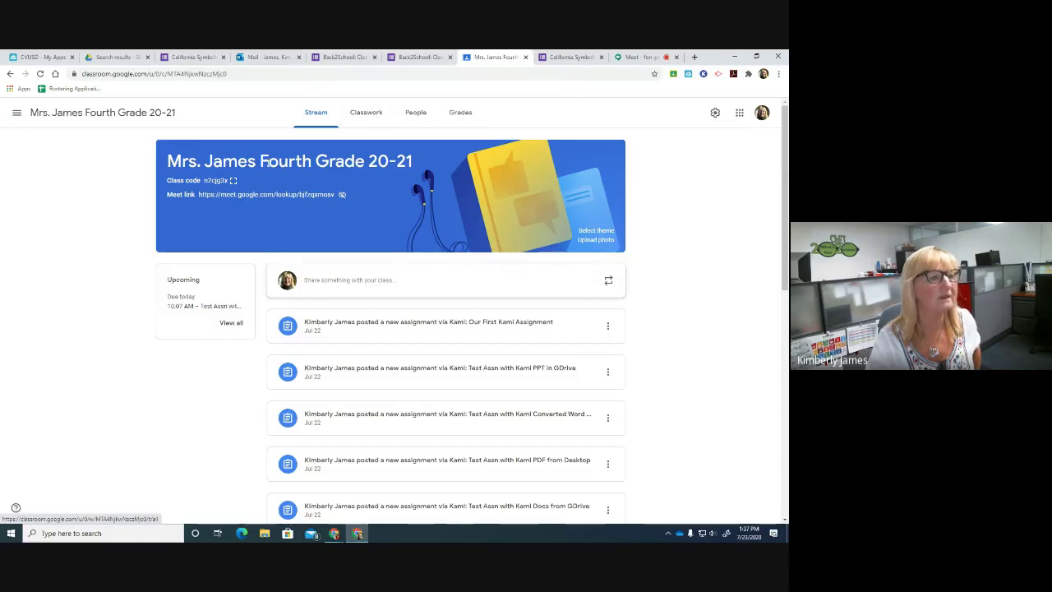
pyautogui.click(369, 116)
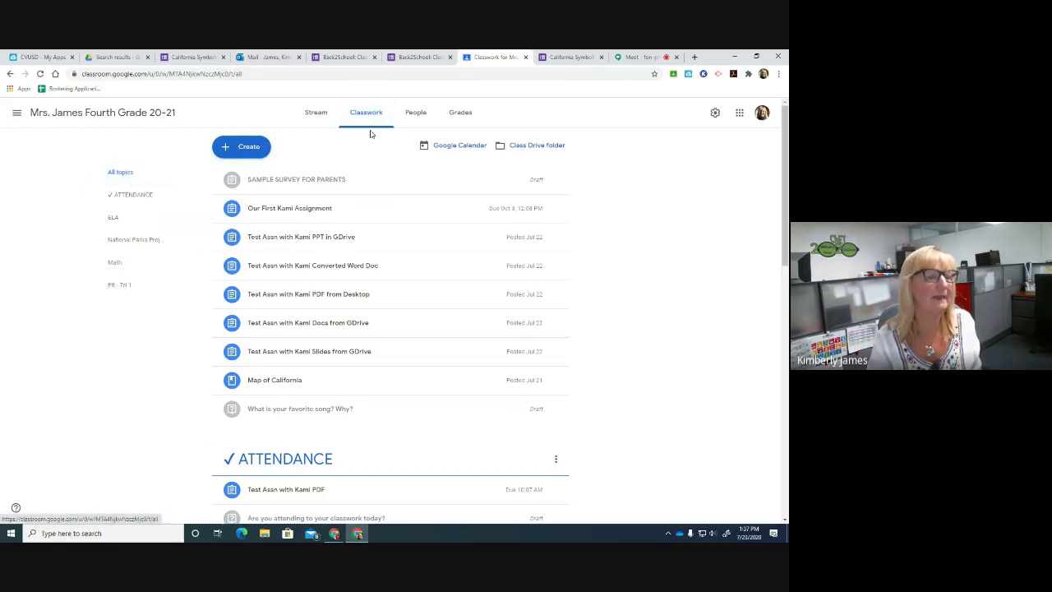
# - Create a quiz assignment titled "Geometry Quiz" in the class
pyautogui.click(251, 148)
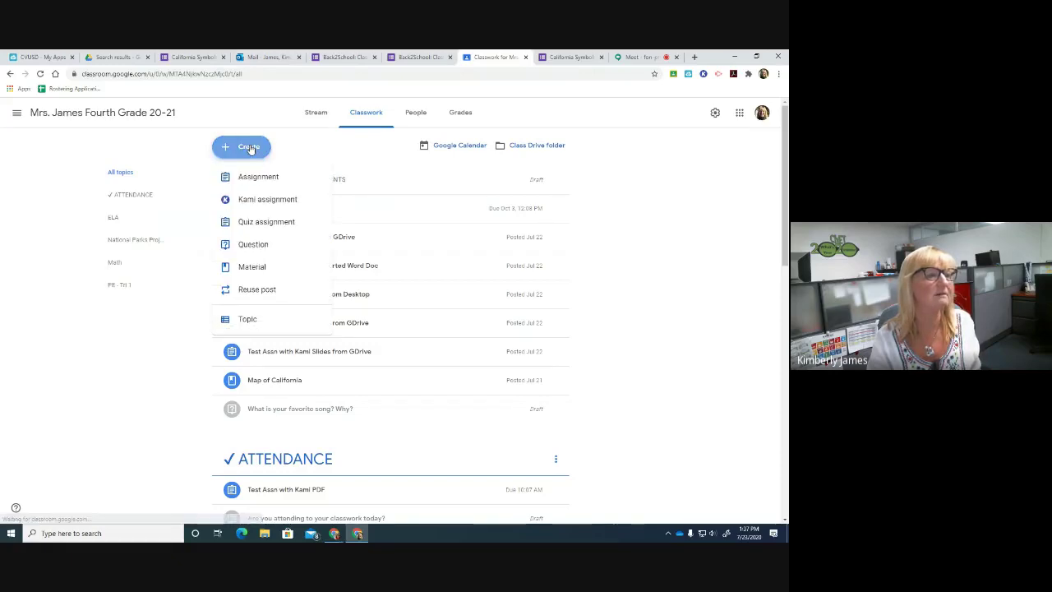
pyautogui.click(268, 224)
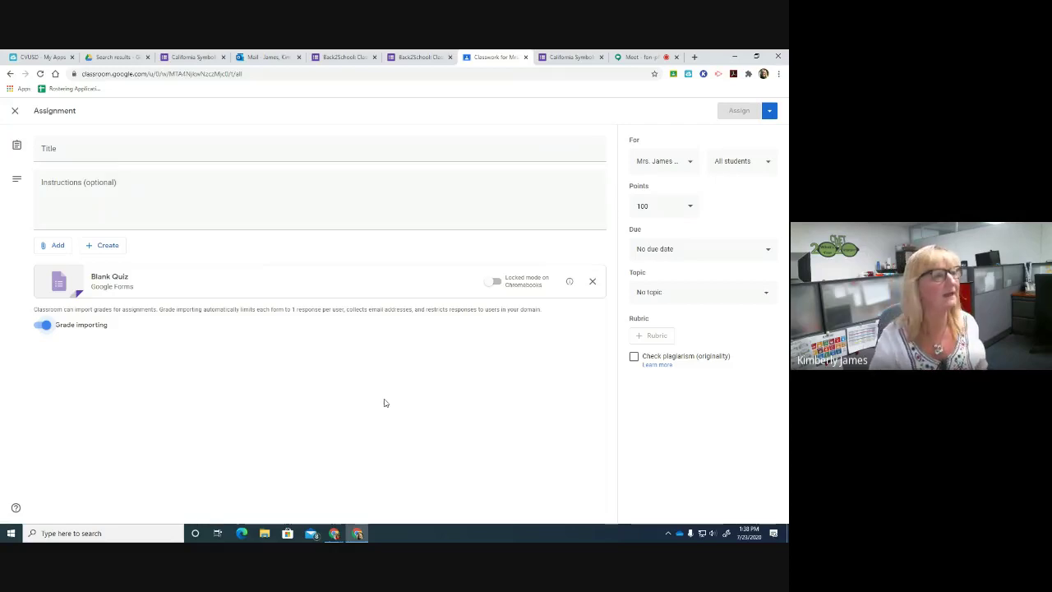
pyautogui.click(89, 148)
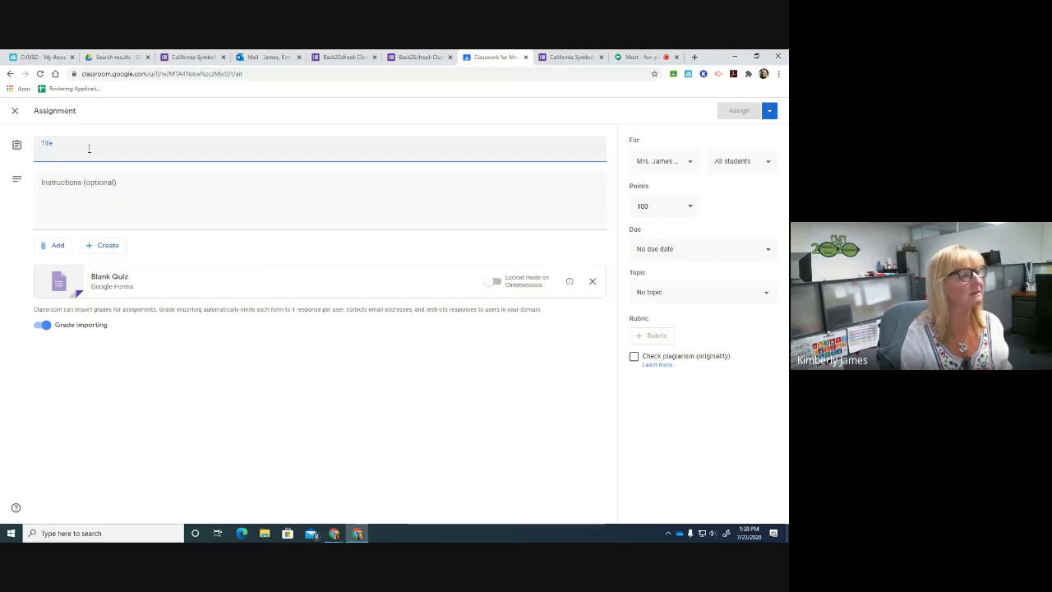
pyautogui.write('Geometry')
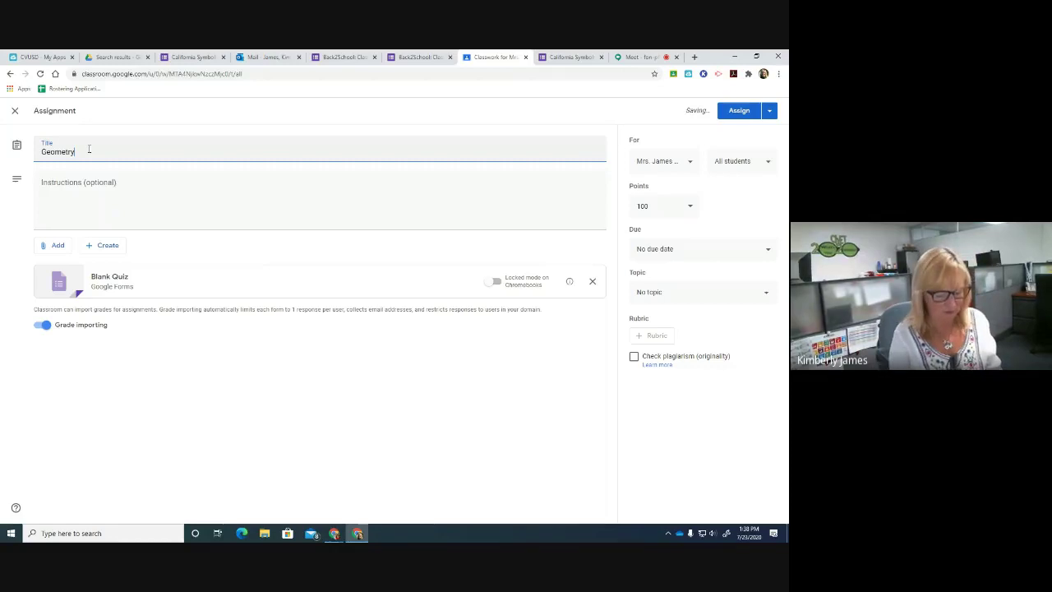
pyautogui.write(' Quiz')
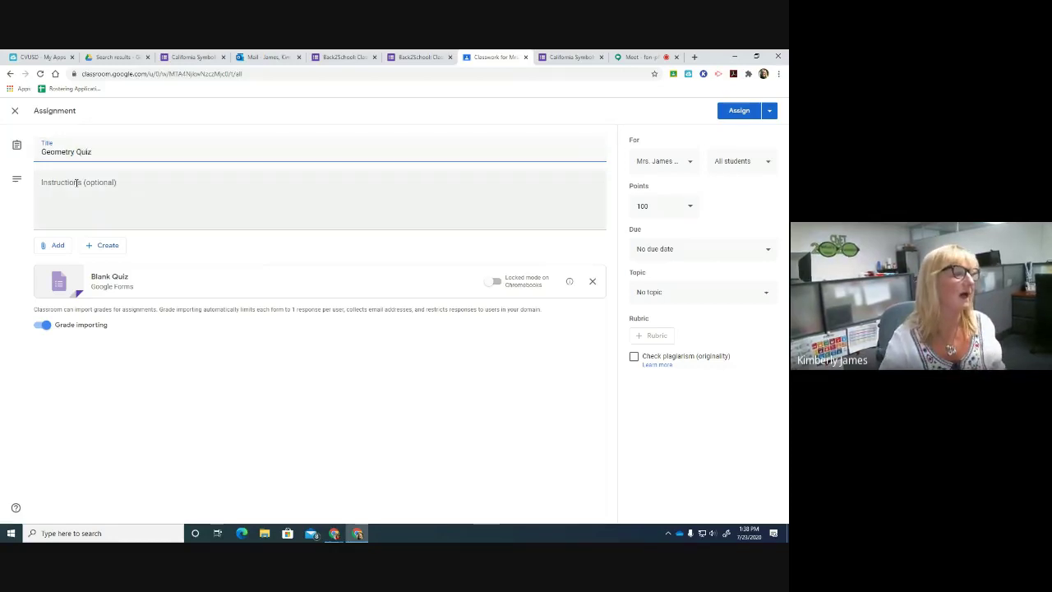
pyautogui.click(91, 184)
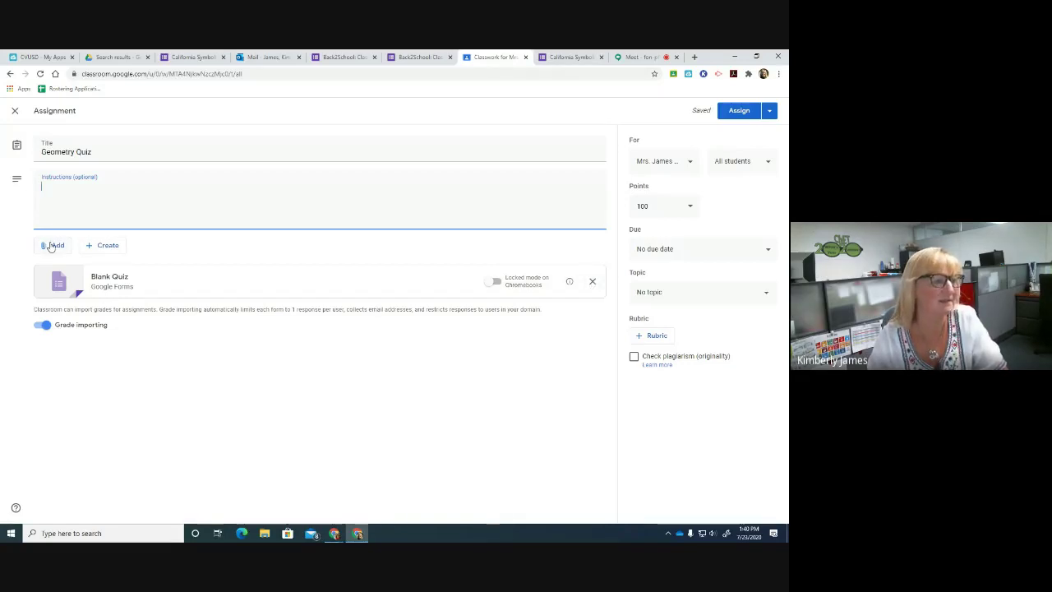
# - Replace the attached Blank Quiz with the Assessment form from Google Drive and close the Geometry Quiz assignment without assigning it
pyautogui.click(593, 282)
pyautogui.click(58, 247)
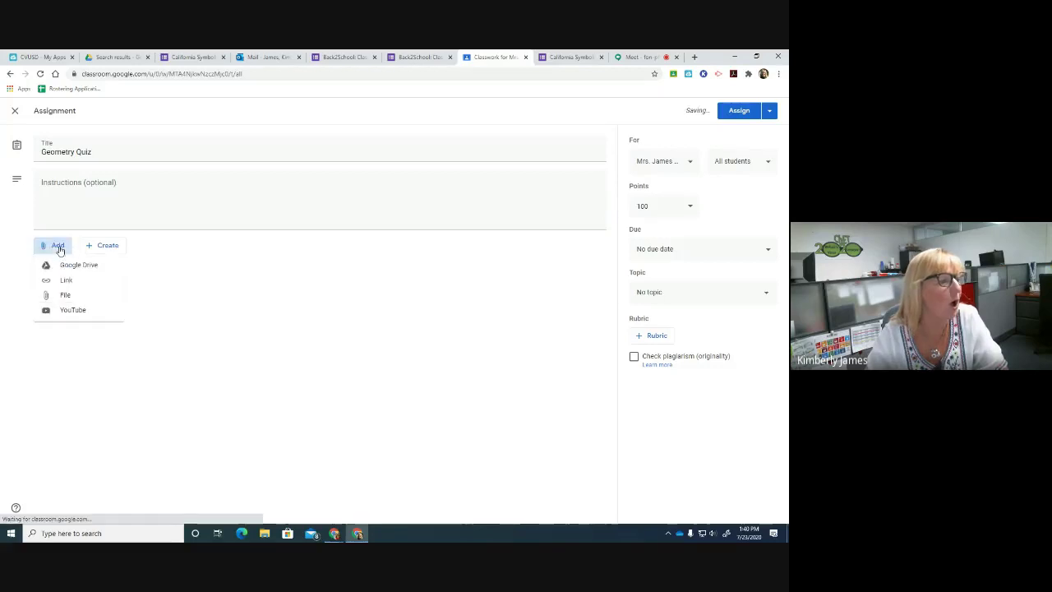
pyautogui.click(74, 265)
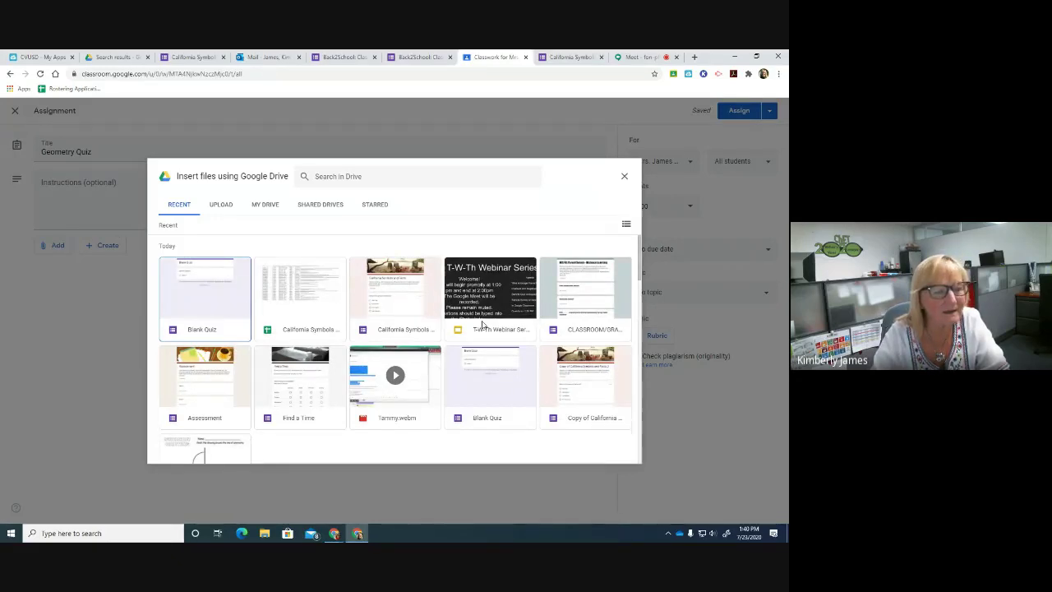
pyautogui.click(306, 395)
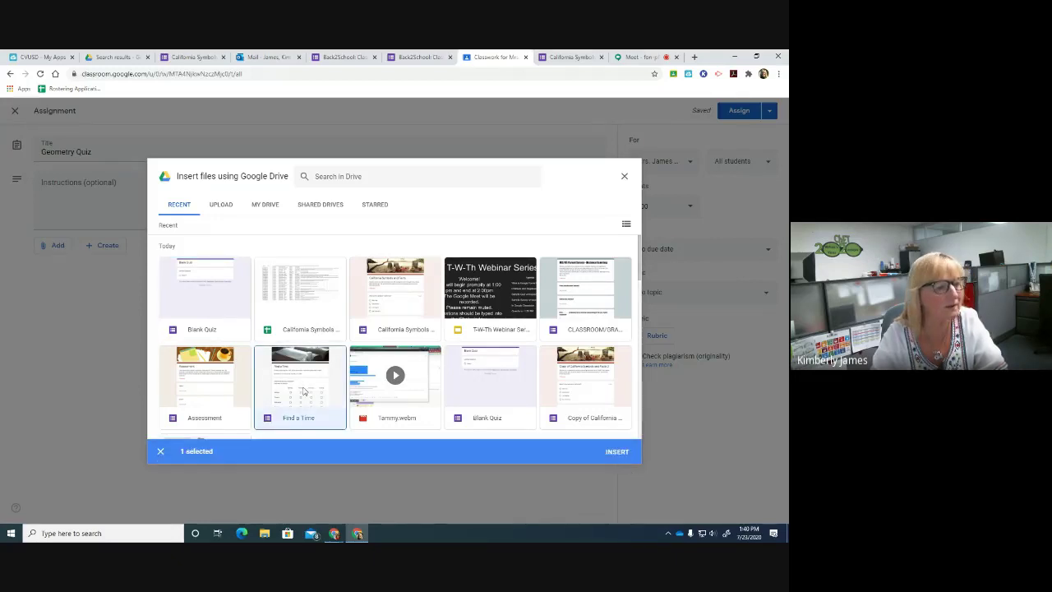
pyautogui.click(207, 379)
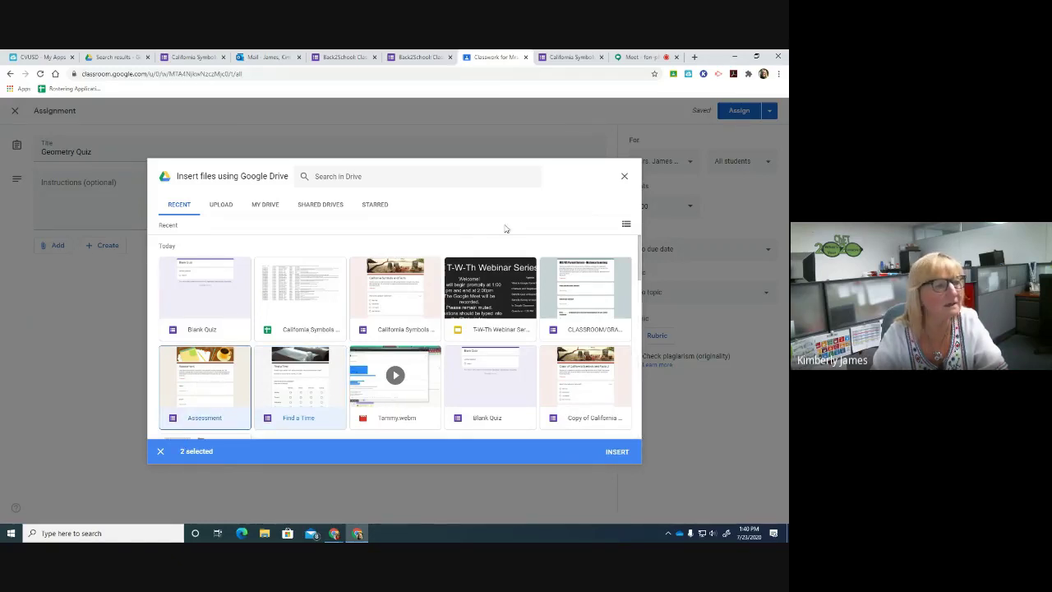
pyautogui.click(287, 384)
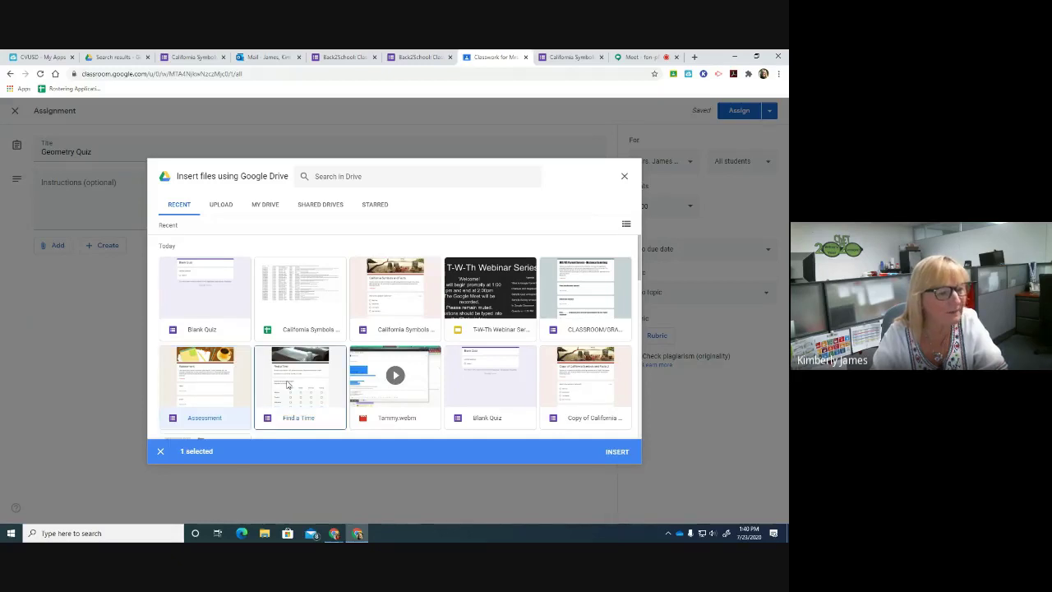
pyautogui.click(618, 455)
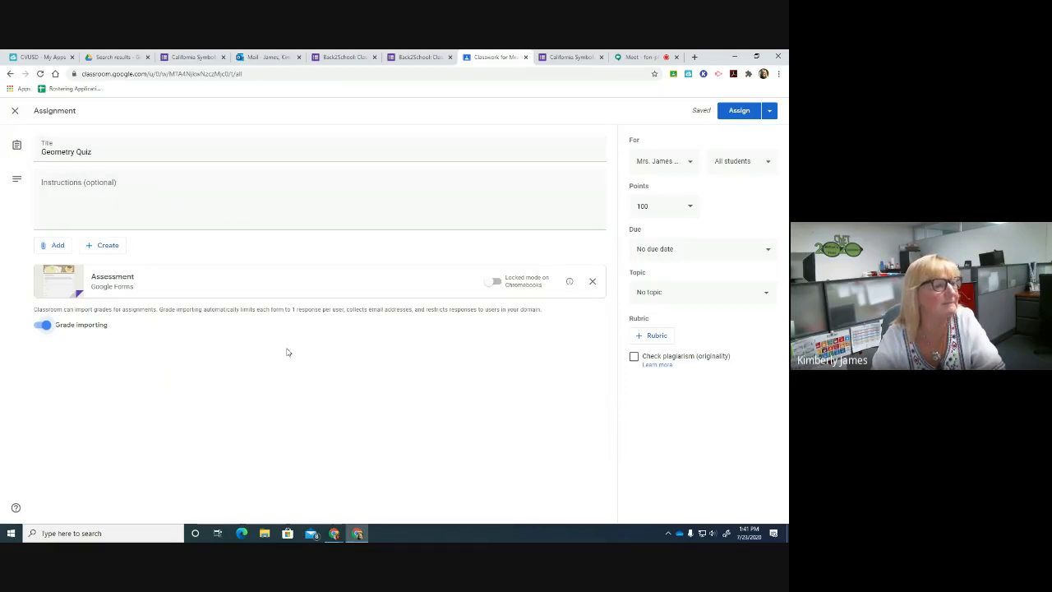
pyautogui.click(15, 111)
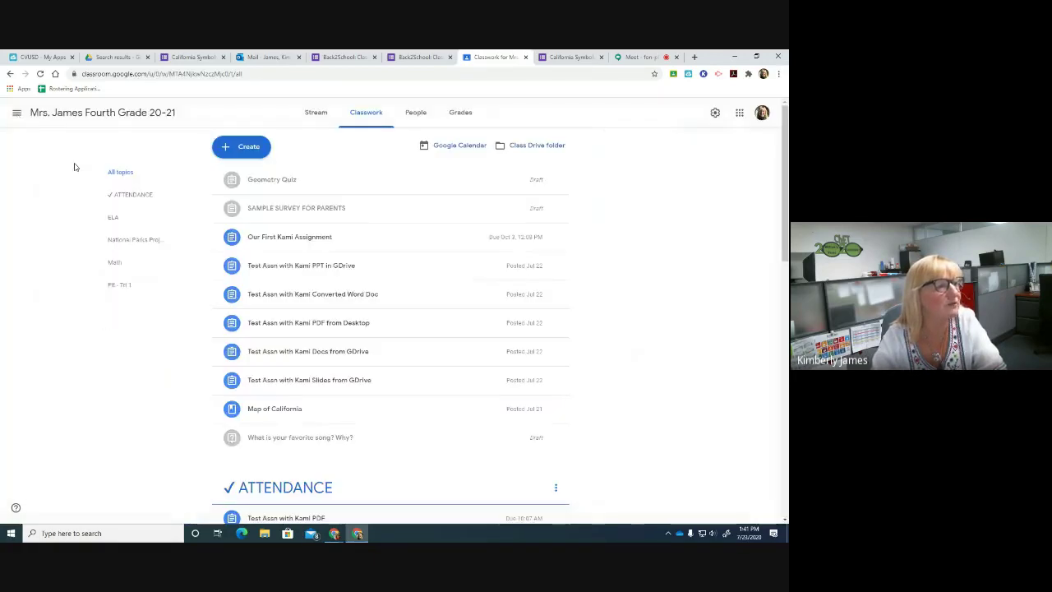
# - Create a quiz assignment titled "4th Grade Geometry" in the class and open its attached Blank Quiz form
pyautogui.click(251, 150)
pyautogui.click(264, 223)
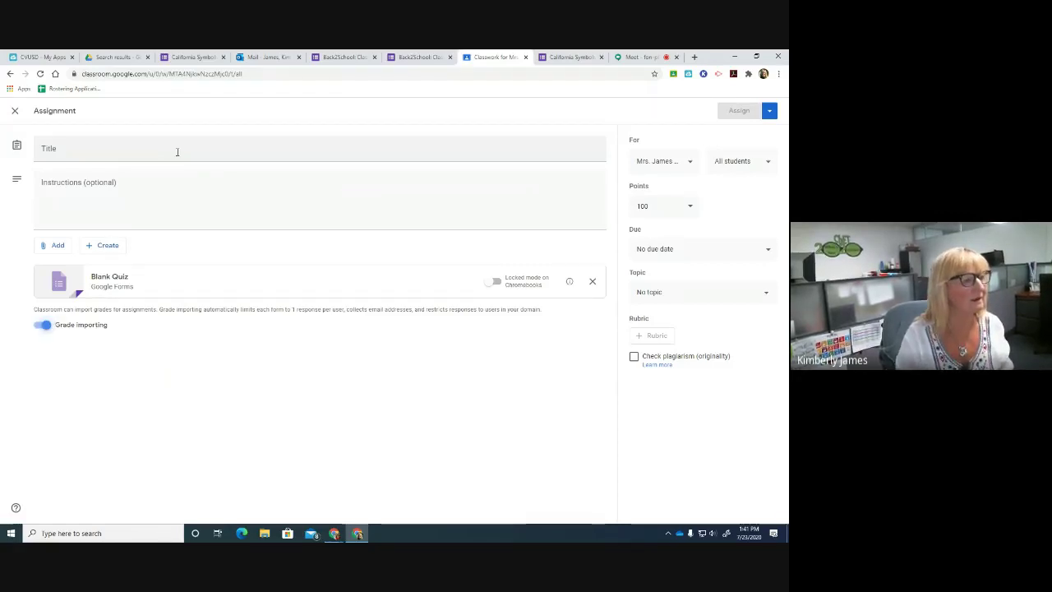
pyautogui.click(168, 152)
pyautogui.write('4th')
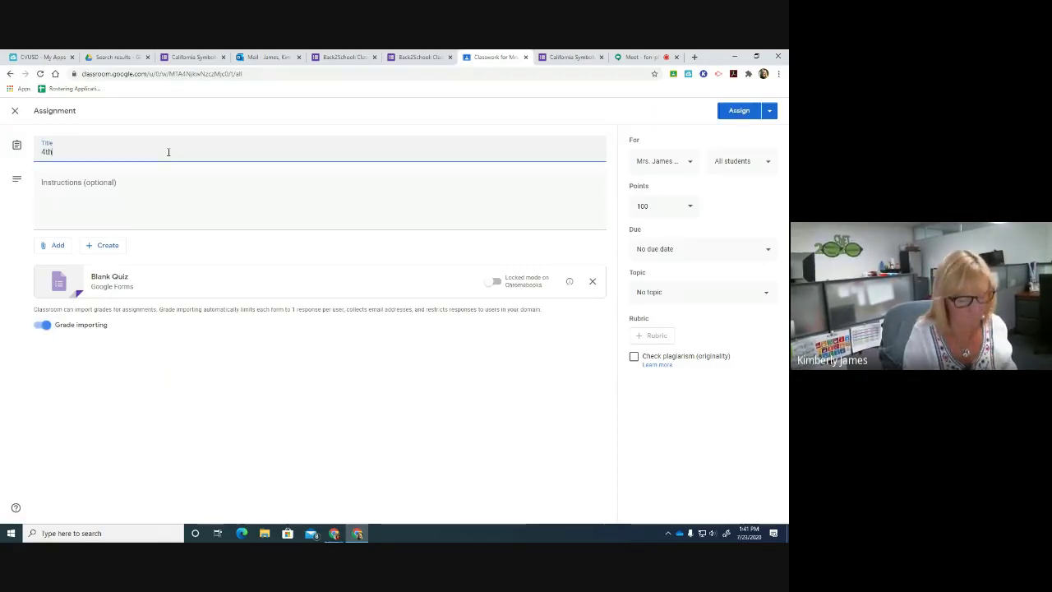
pyautogui.write(' Grade Geometry')
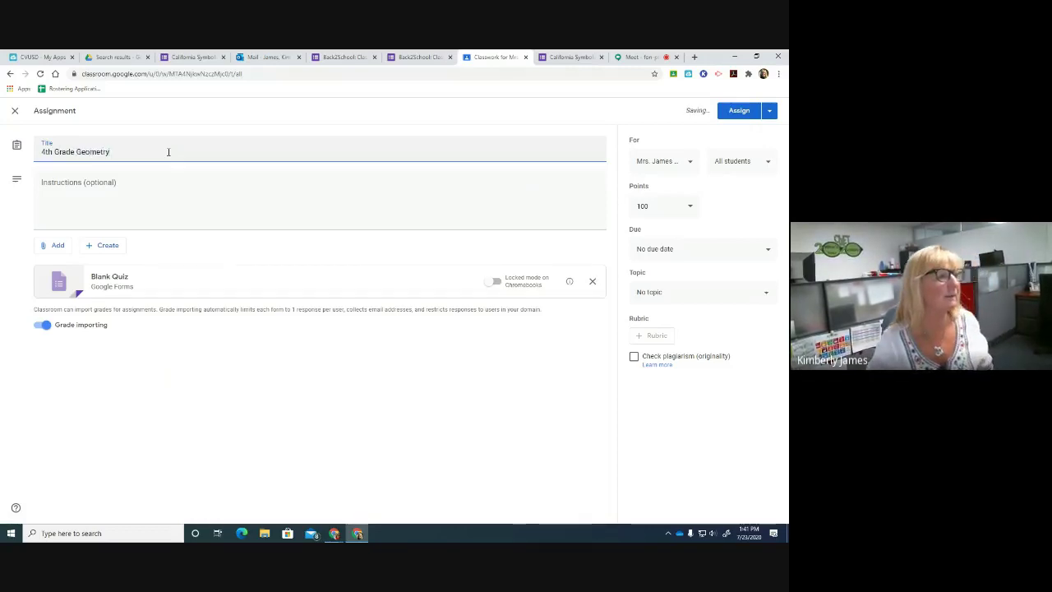
pyautogui.click(107, 279)
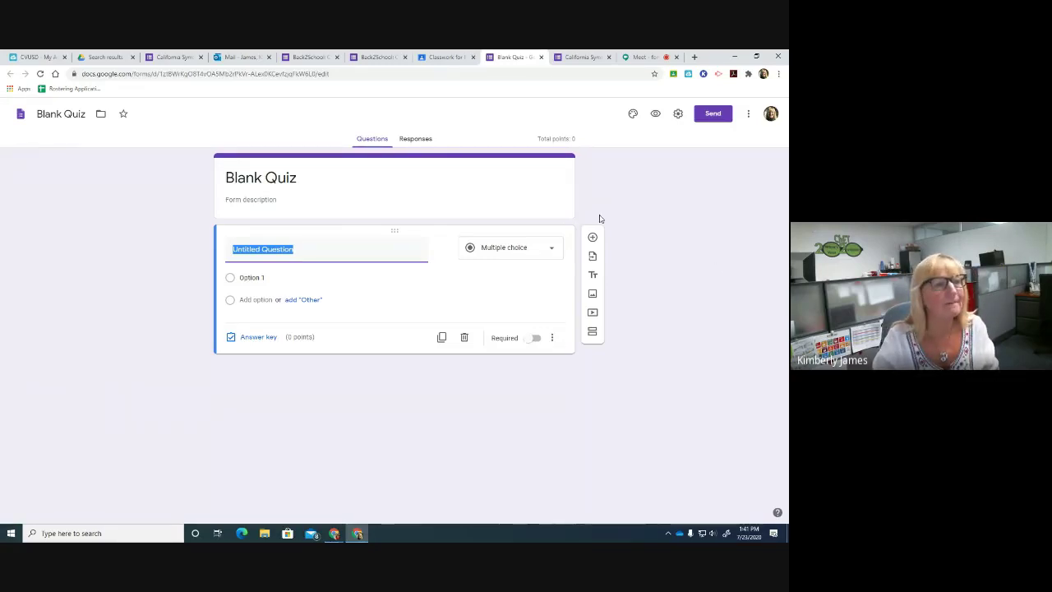
# - Review the form's quiz and presentation settings and leave them without saving
pyautogui.click(678, 115)
pyautogui.click(489, 161)
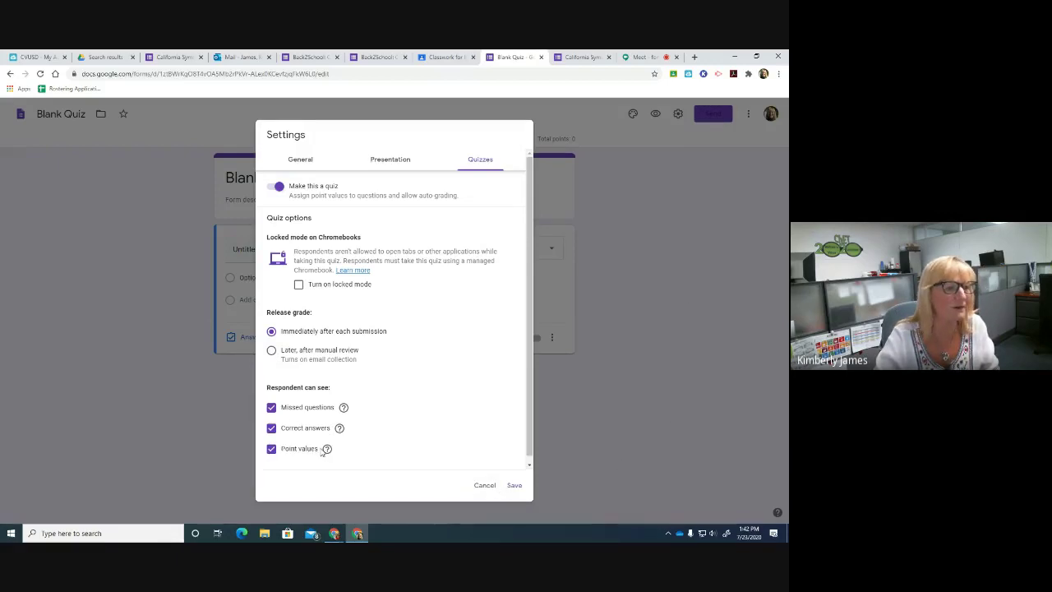
pyautogui.click(393, 161)
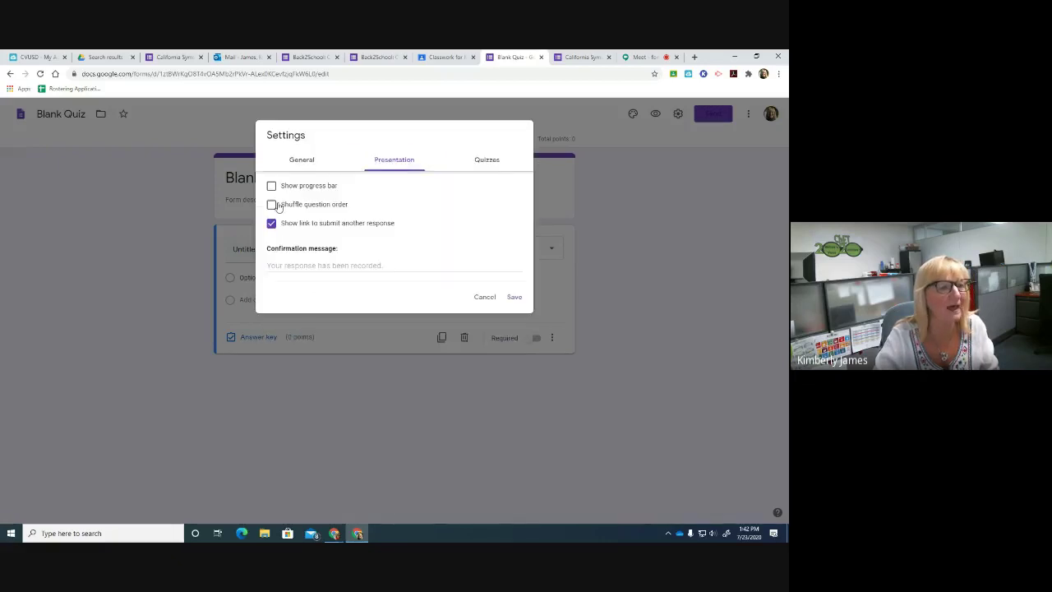
pyautogui.click(484, 297)
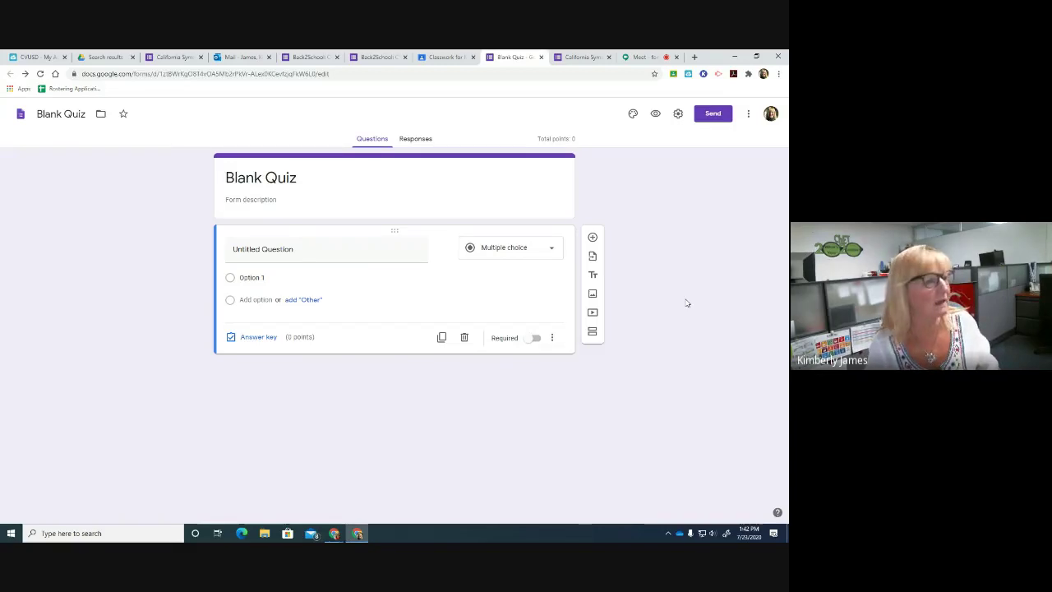
# - Rename the Blank Quiz form file and set the form's title to "Geometry"
pyautogui.tripleClick(64, 114)
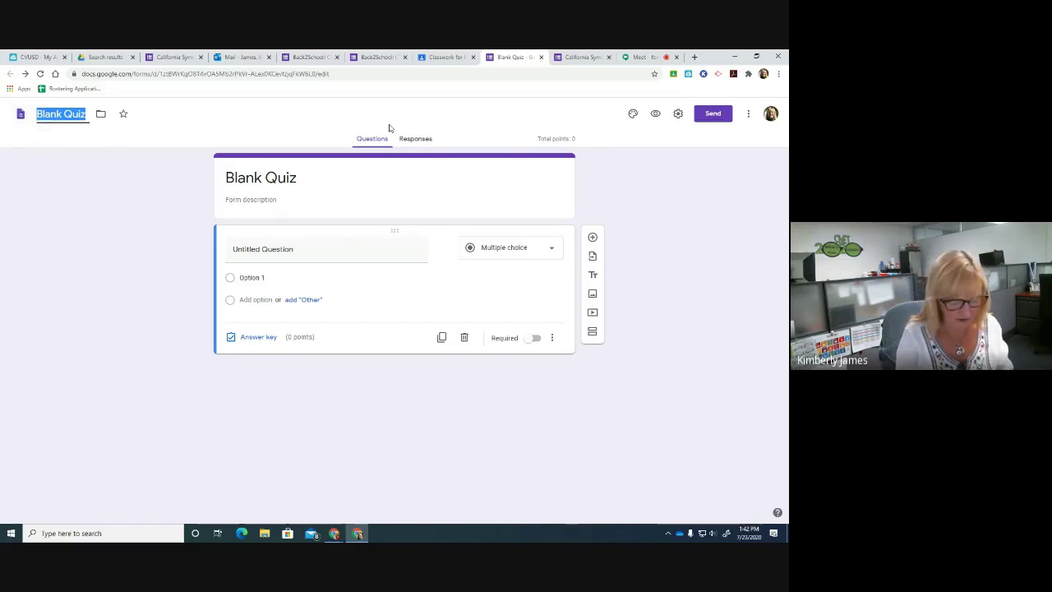
pyautogui.write('Geome')
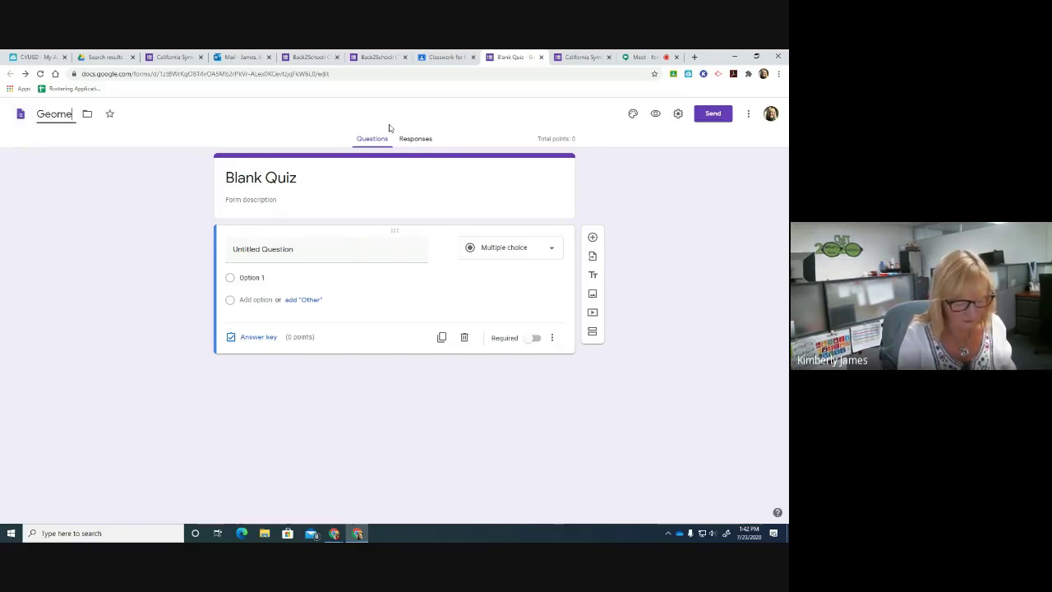
pyautogui.write('try')
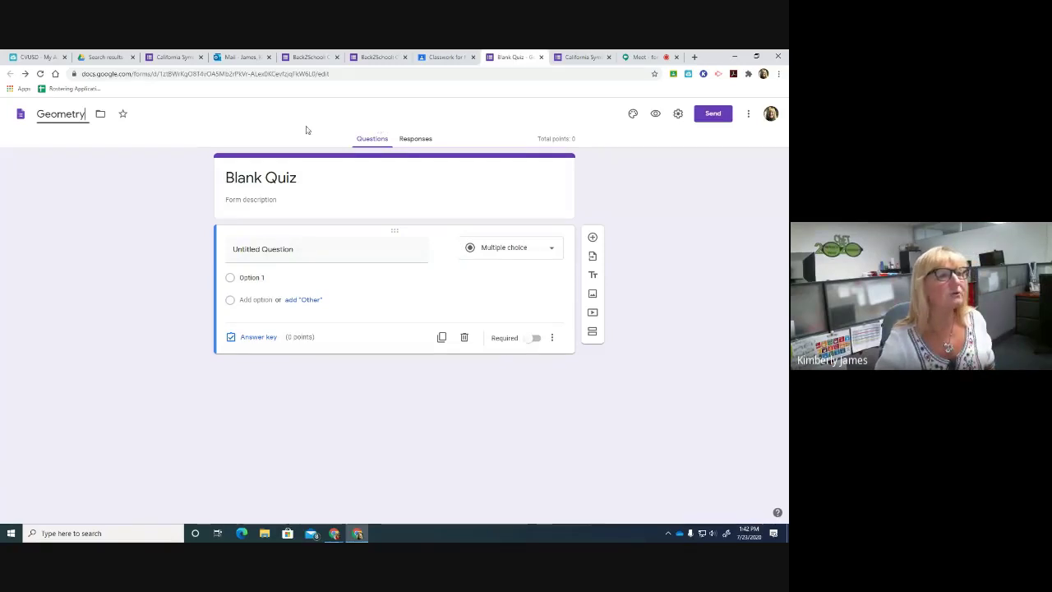
pyautogui.click(325, 174)
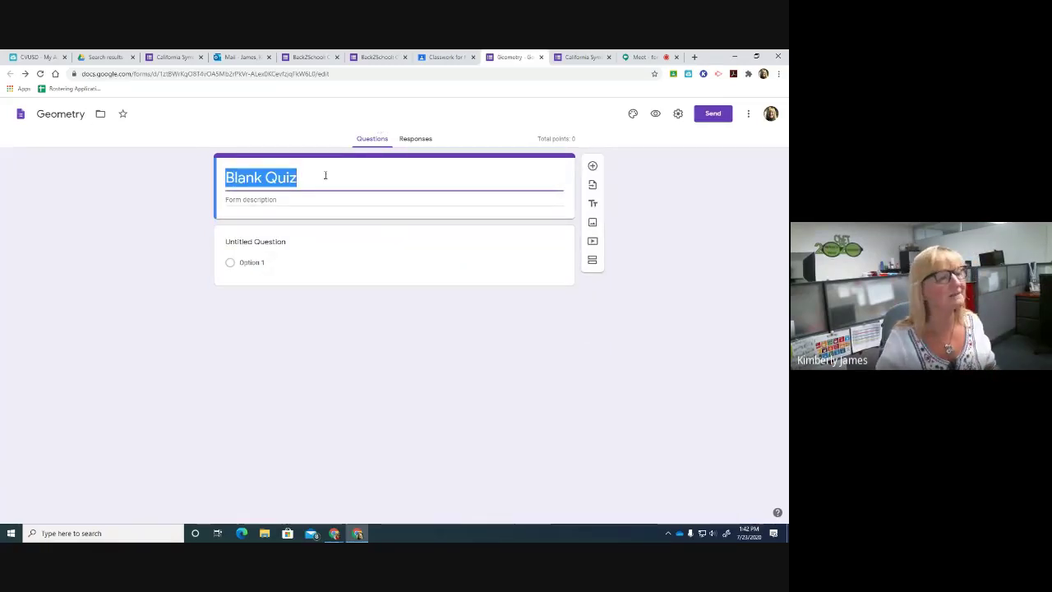
pyautogui.write('Geometry')
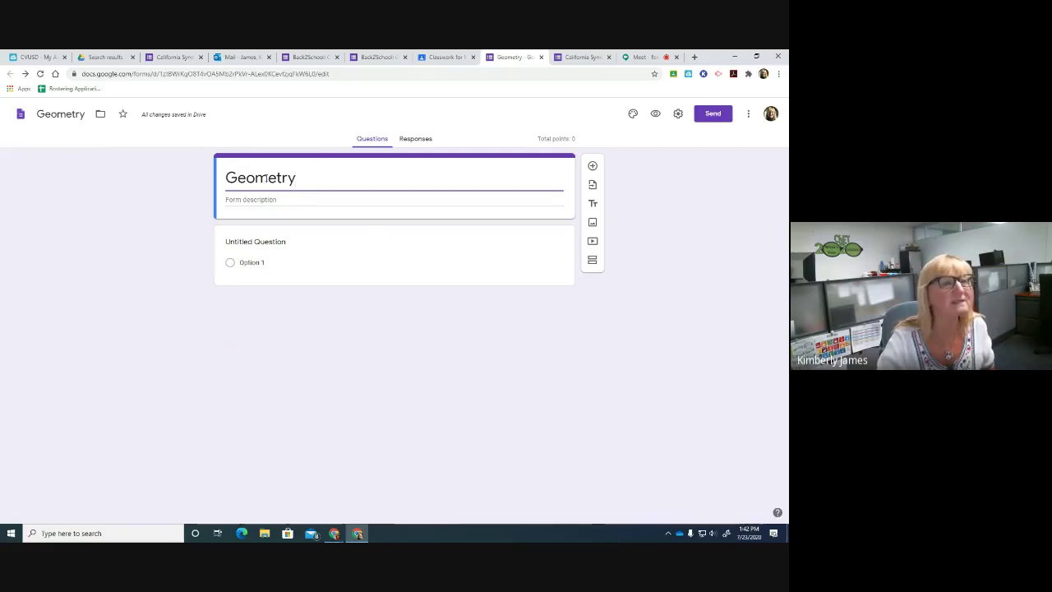
pyautogui.click(240, 200)
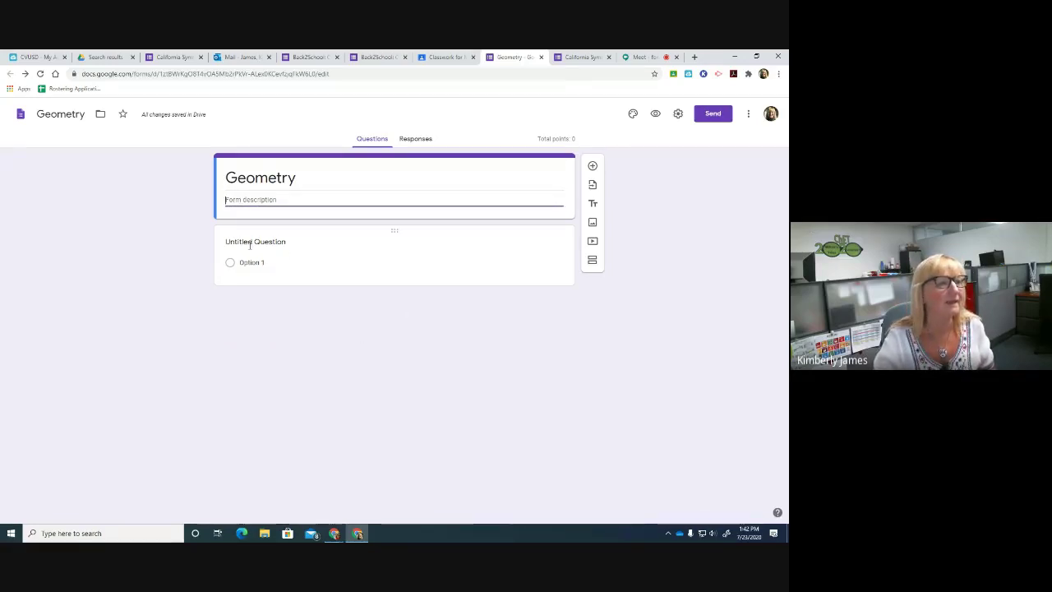
# - Replace the untitled multiple-choice question's text with "What resembles a sphere?"
pyautogui.click(276, 244)
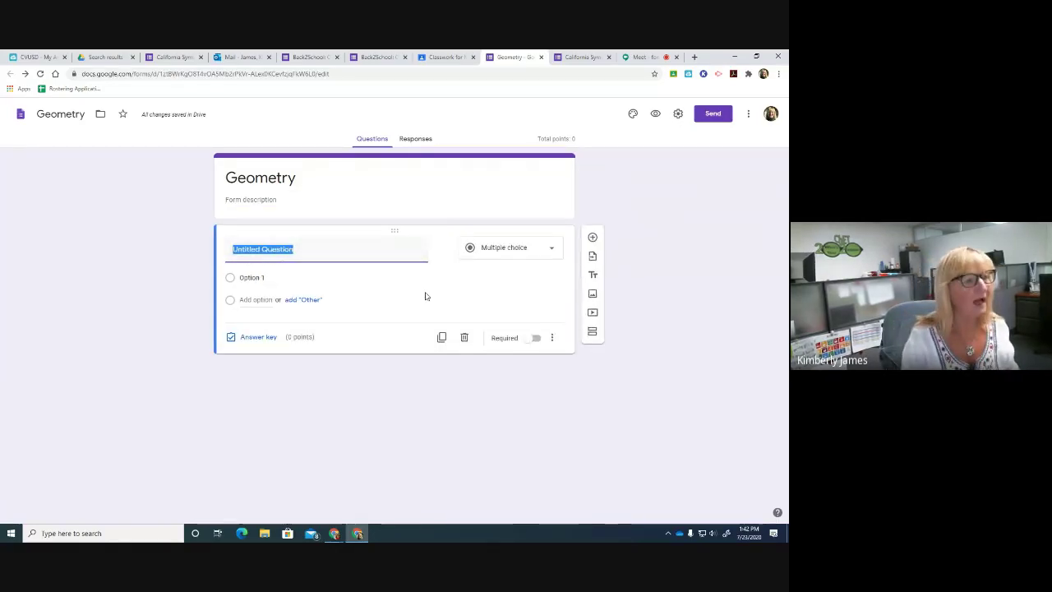
pyautogui.write('What ')
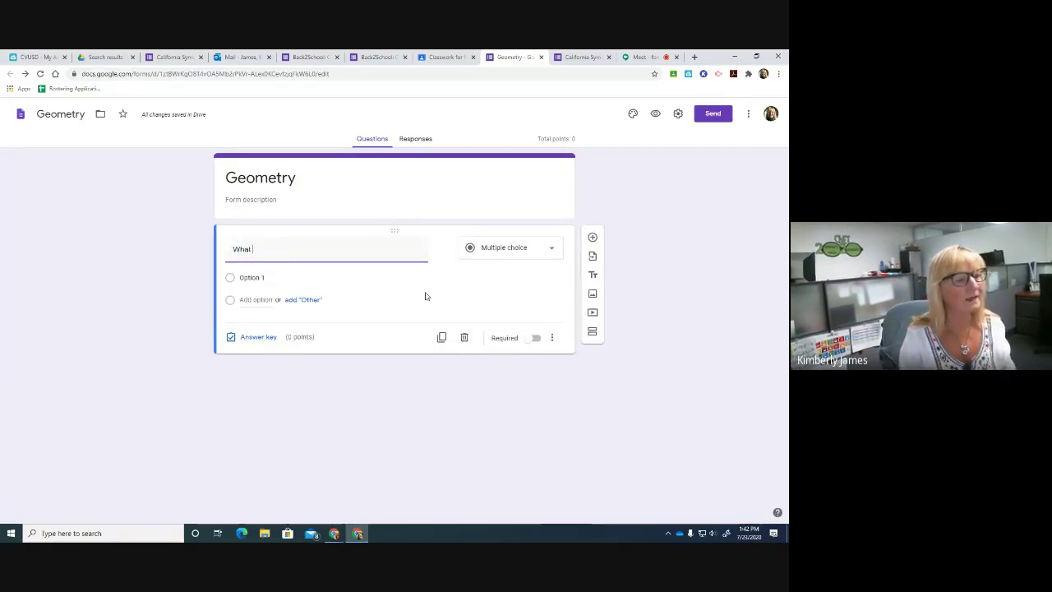
pyautogui.write('resemble')
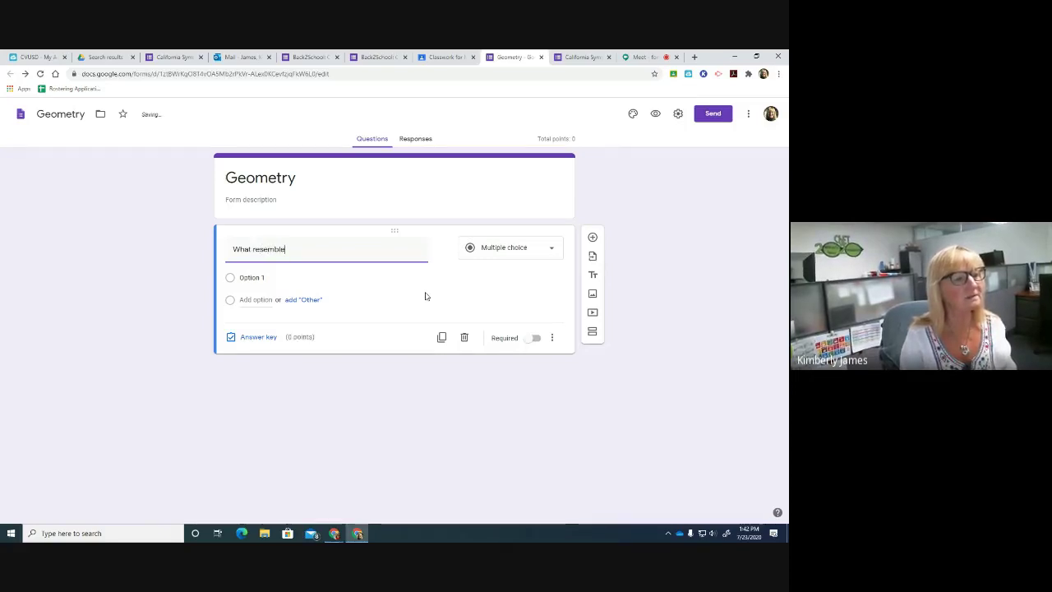
pyautogui.write('s a spher')
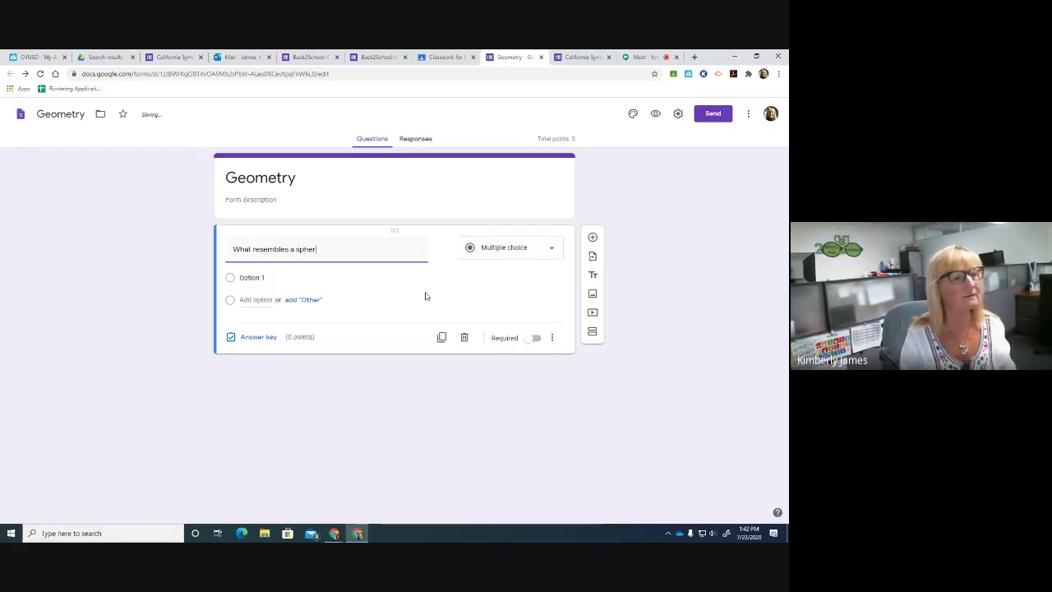
pyautogui.write('e?')
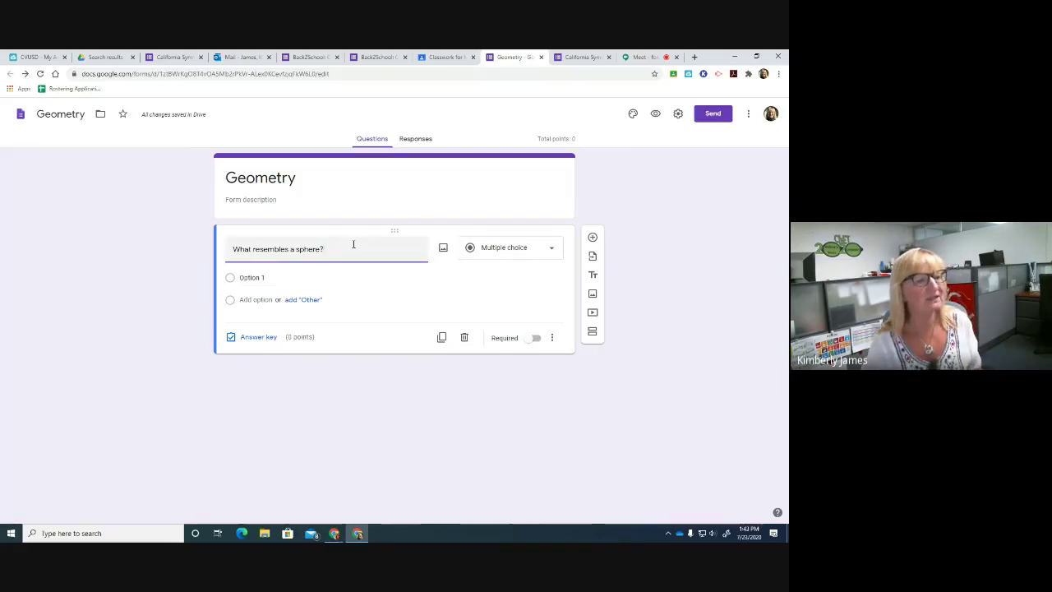
# - Enter "Football", "tennis ball" and "hot dog" as the answer options for the sphere question
pyautogui.click(268, 277)
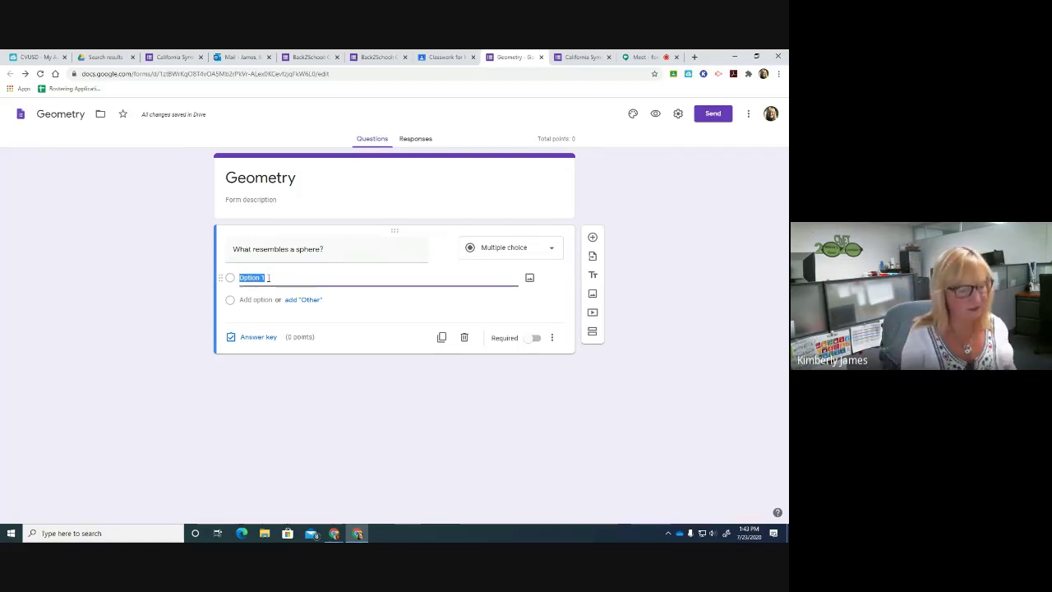
pyautogui.write('Football')
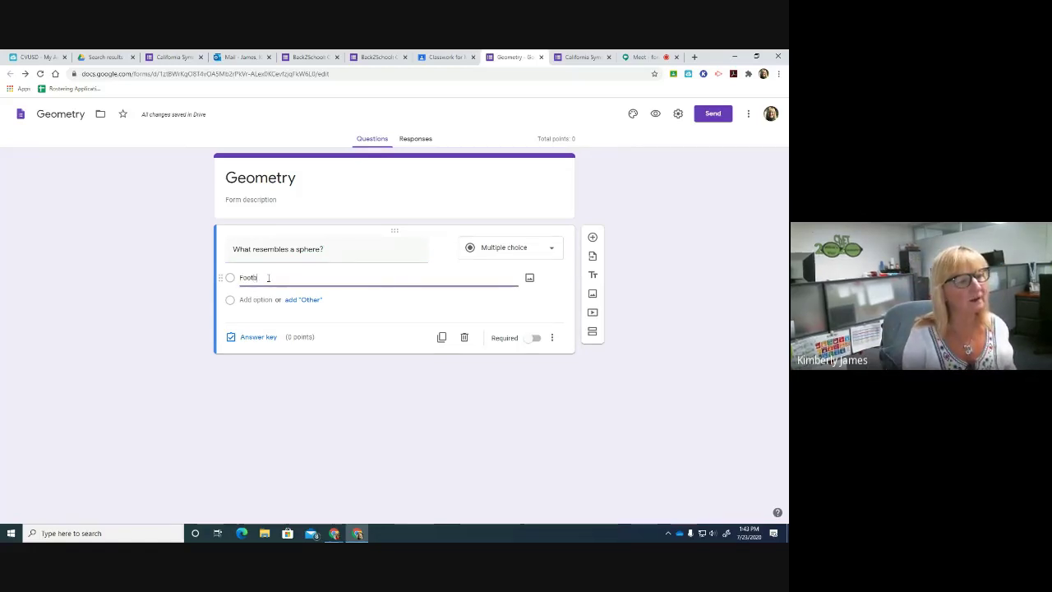
pyautogui.click(264, 299)
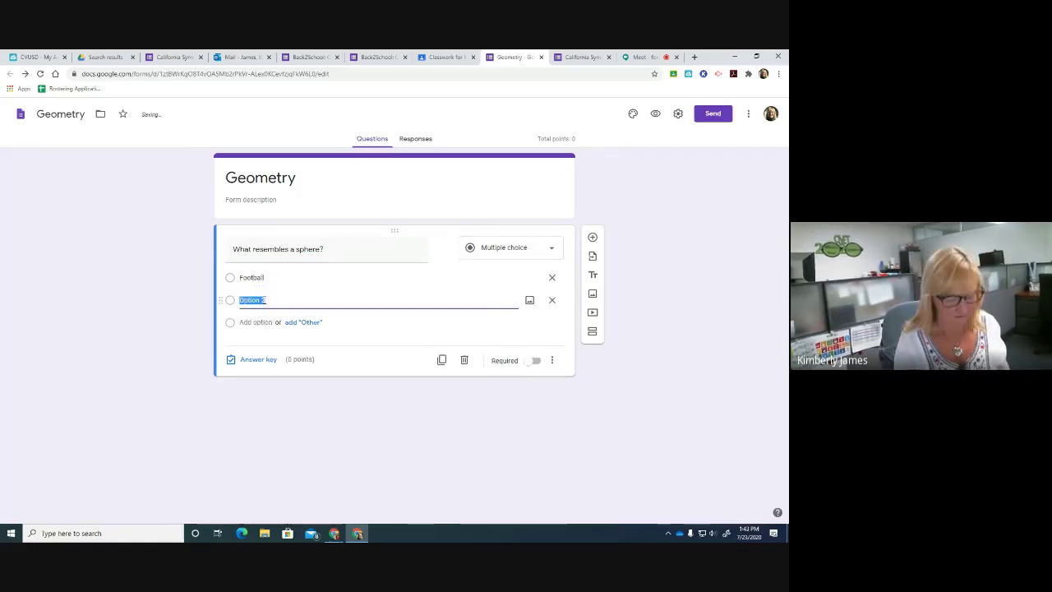
pyautogui.write('tennis ball')
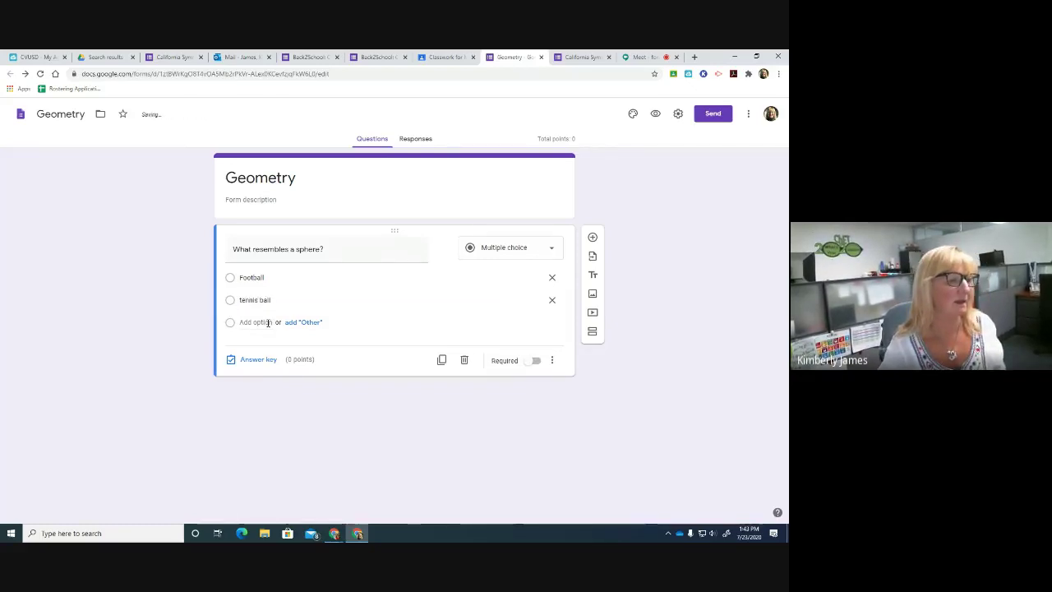
pyautogui.click(267, 322)
pyautogui.write('hot dog')
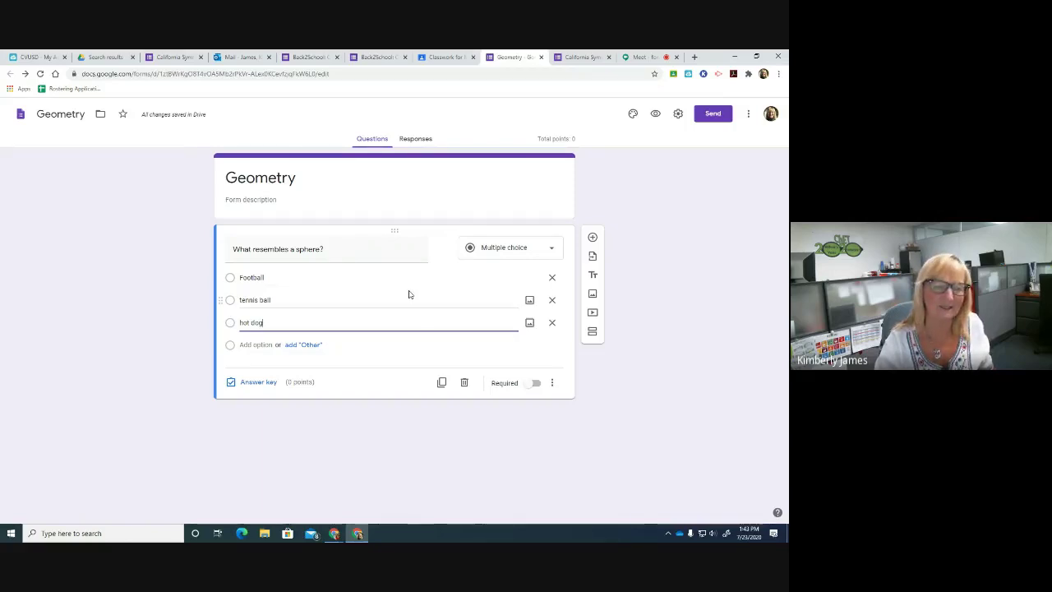
# - Set the sphere question's answer key to 1 point with "tennis ball" as the correct answer
pyautogui.click(248, 385)
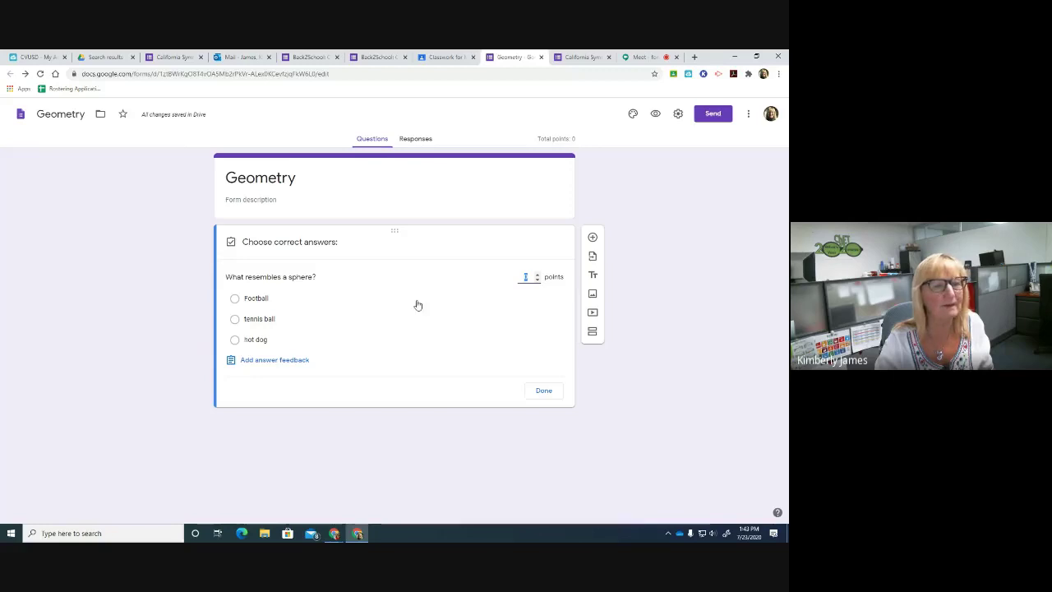
pyautogui.click(538, 277)
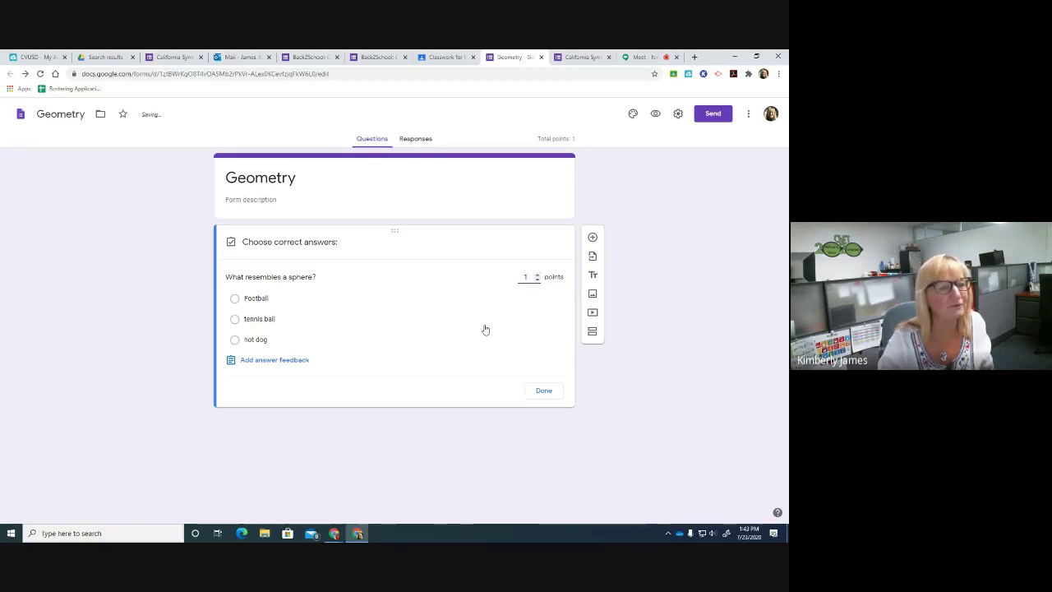
pyautogui.click(235, 319)
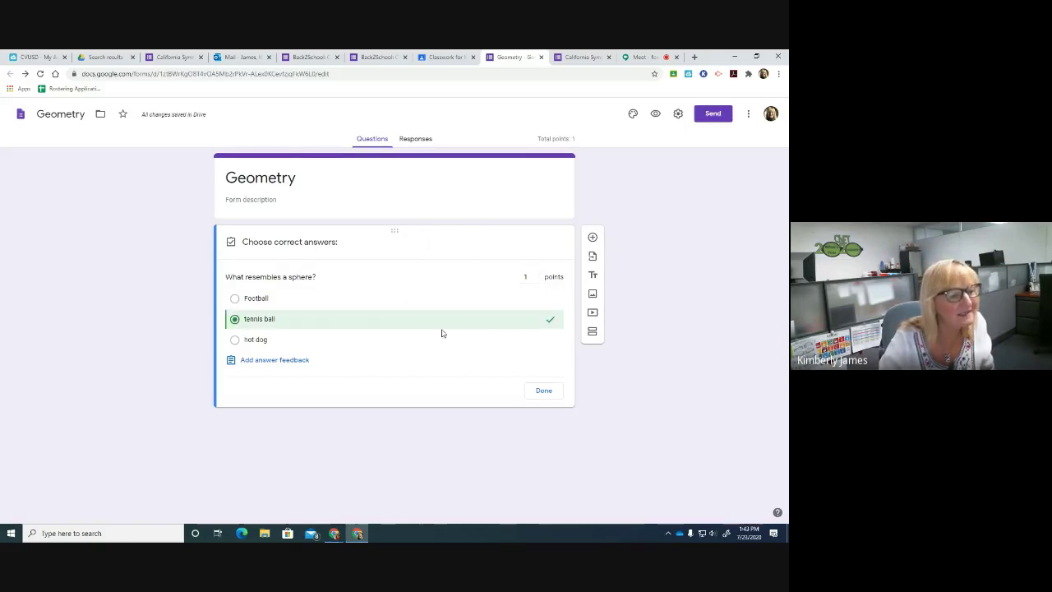
# - Enter "Nice try....." as the sphere question's feedback for incorrect answers
pyautogui.click(258, 361)
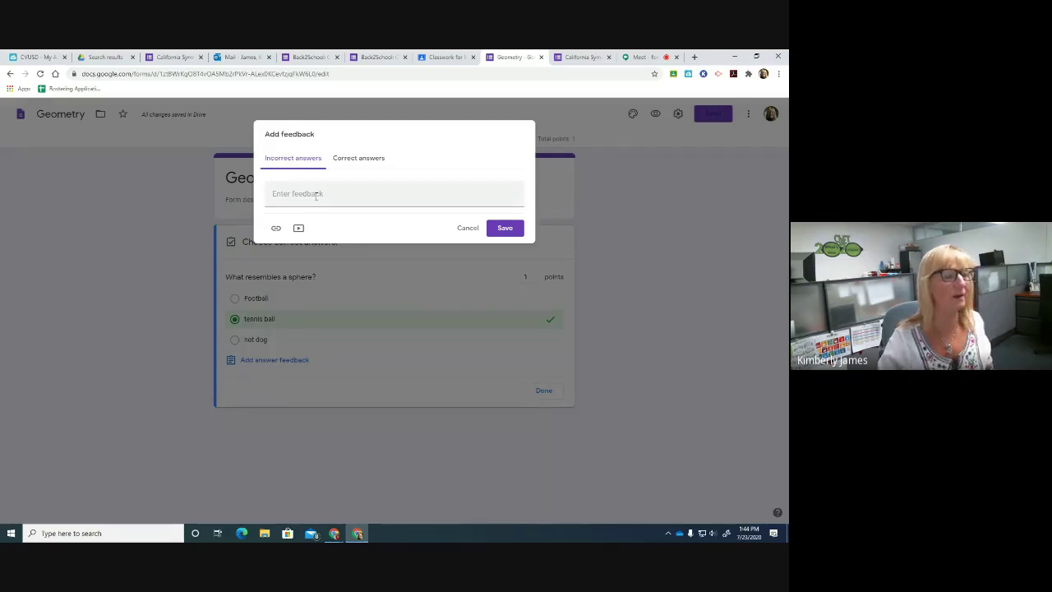
pyautogui.click(316, 196)
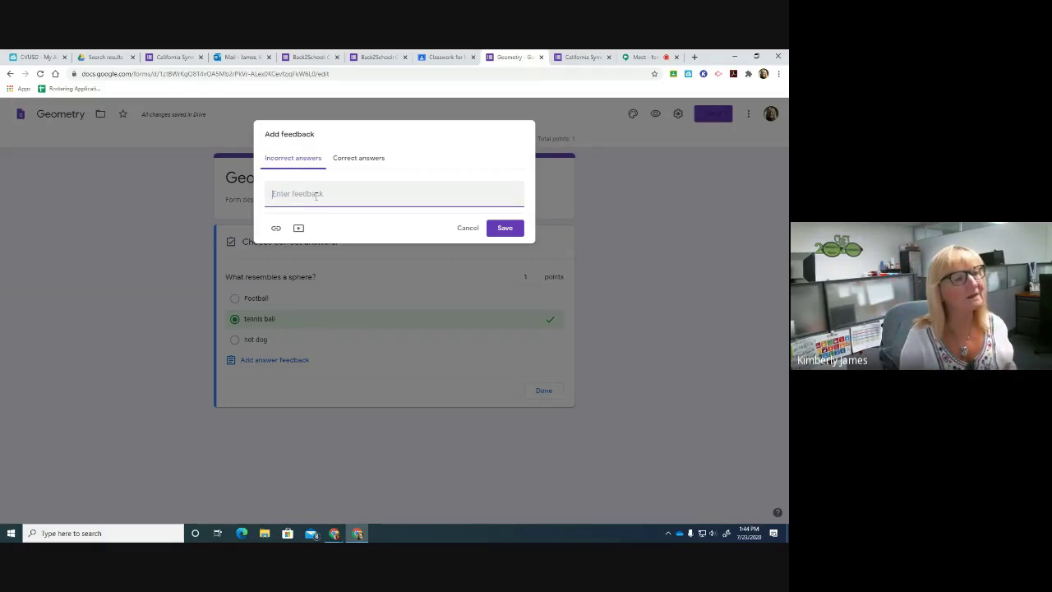
pyautogui.write('Nice try......')
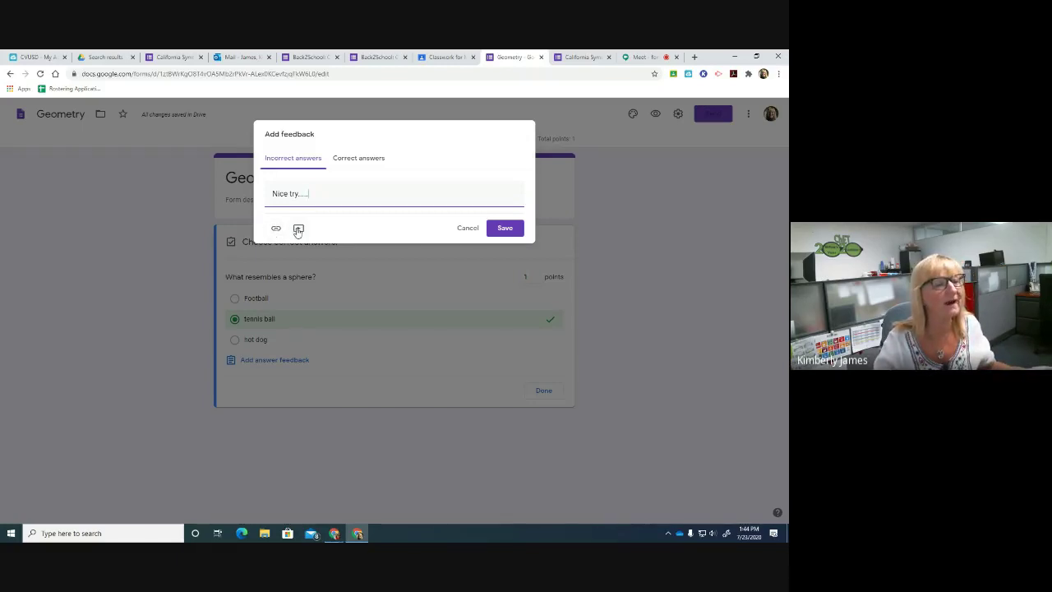
# - Look at the option for attaching a YouTube video by URL to the feedback and close it without selecting one
pyautogui.click(299, 230)
pyautogui.click(221, 195)
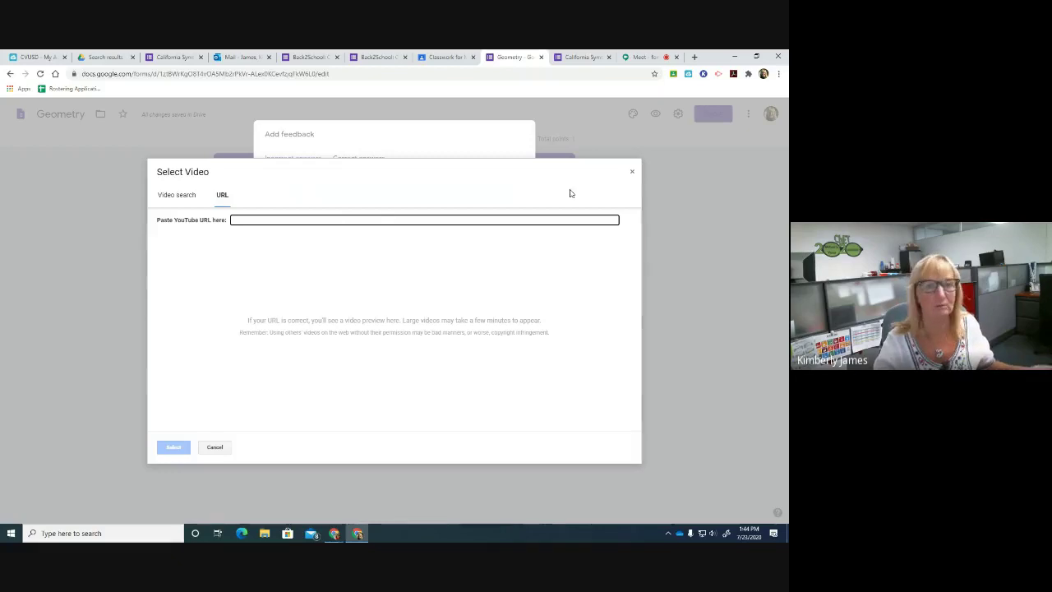
pyautogui.click(633, 174)
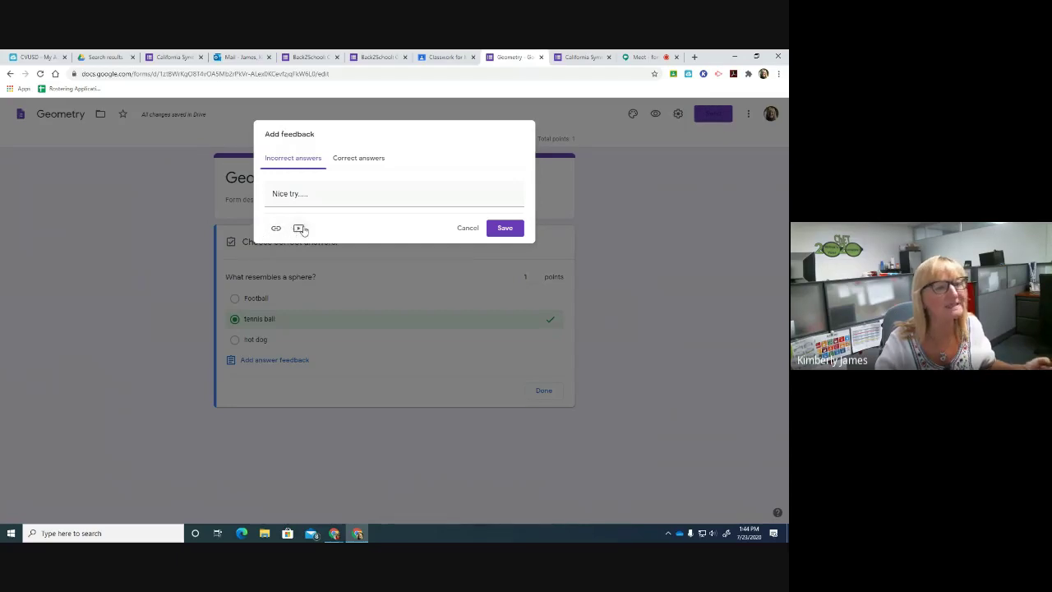
# - Enter "Great job!" as the feedback for correct answers and save the question's feedback
pyautogui.click(371, 158)
pyautogui.click(318, 194)
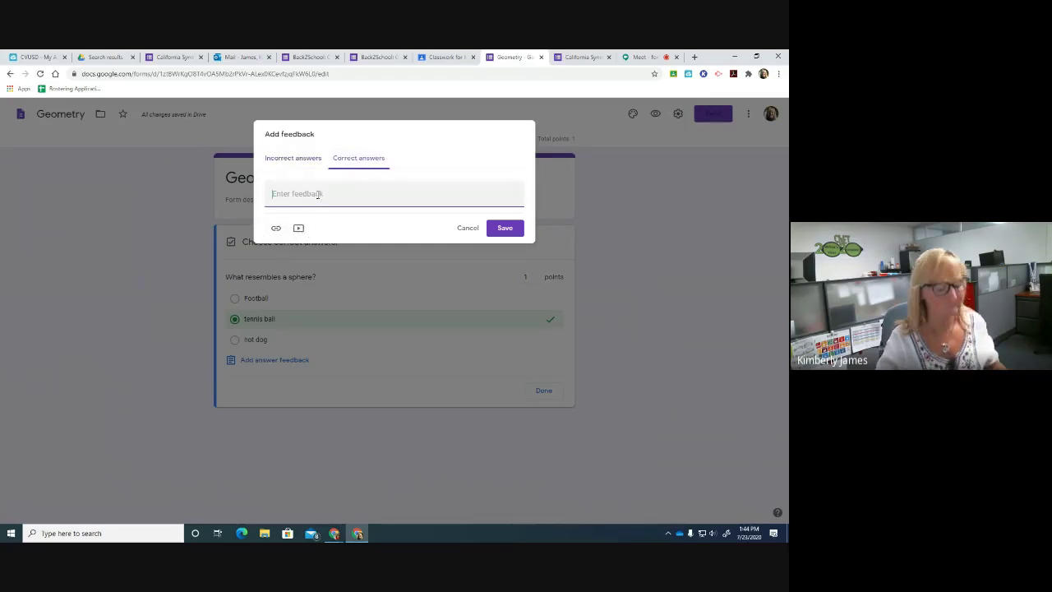
pyautogui.write('Great')
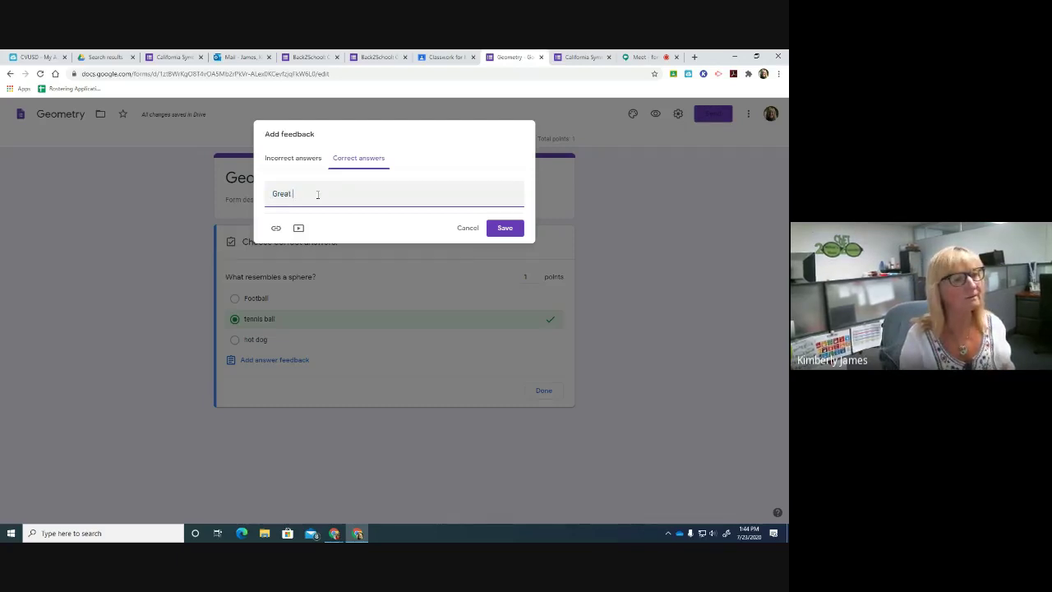
pyautogui.write(' job!')
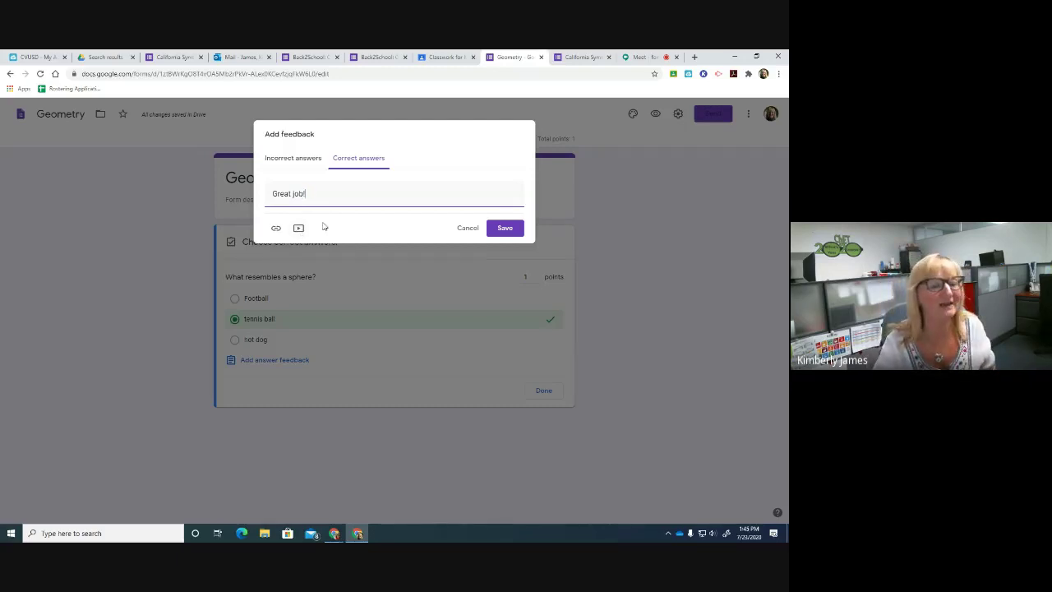
pyautogui.click(505, 227)
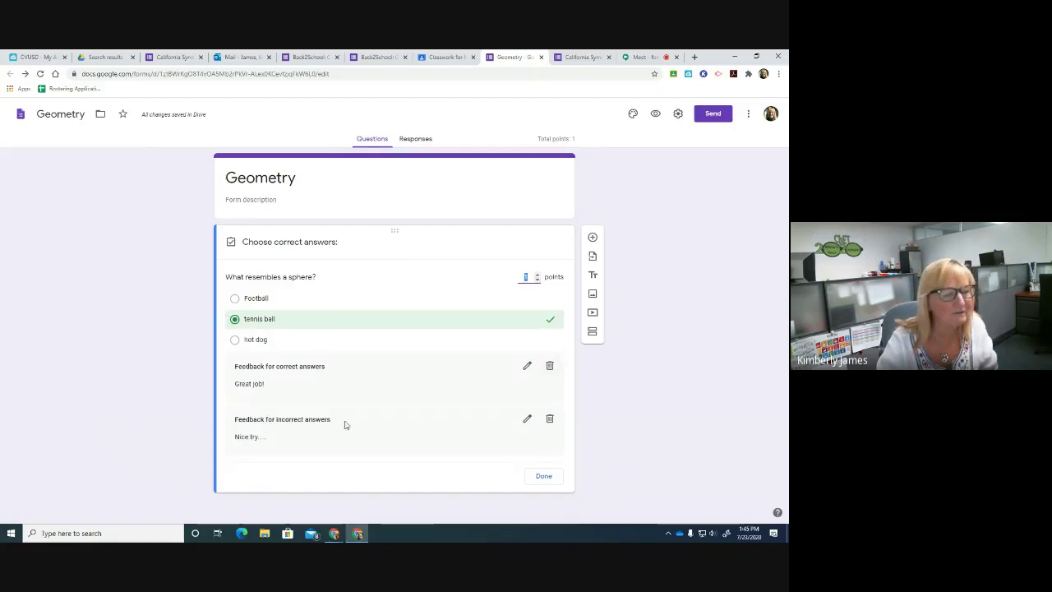
# - Finish the sphere question's answer key and duplicate the question
pyautogui.click(548, 477)
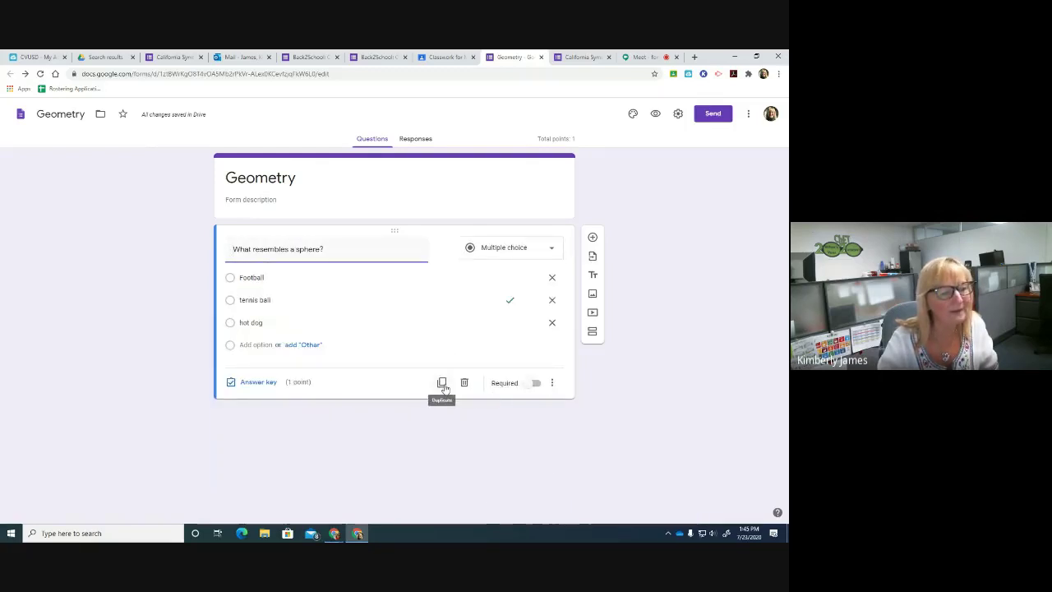
pyautogui.click(442, 383)
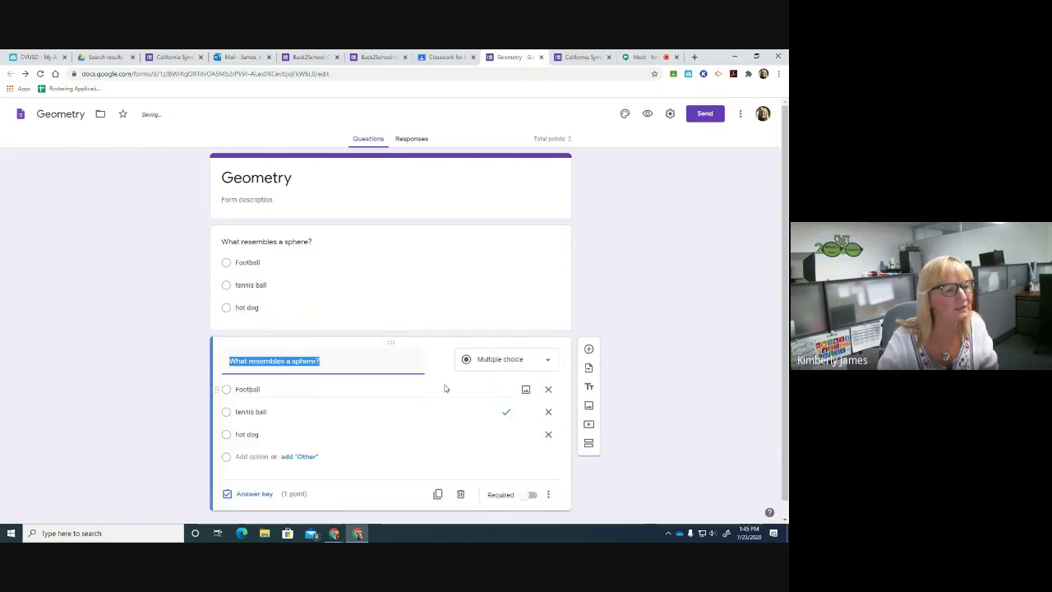
# - Make the original sphere question required and view its extra options, such as shuffling the option order, without choosing one
pyautogui.click(416, 280)
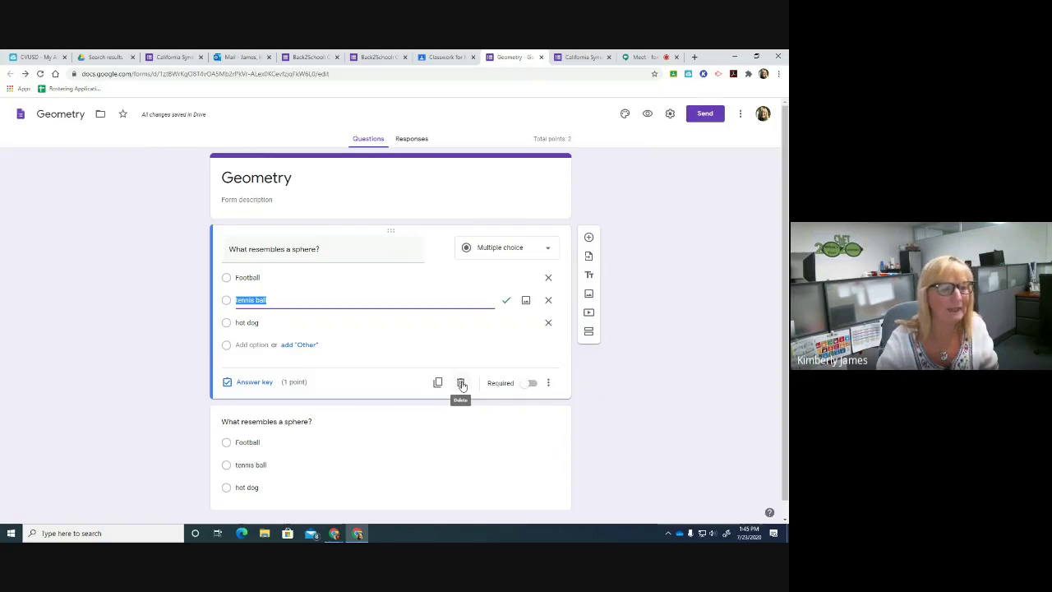
pyautogui.click(532, 385)
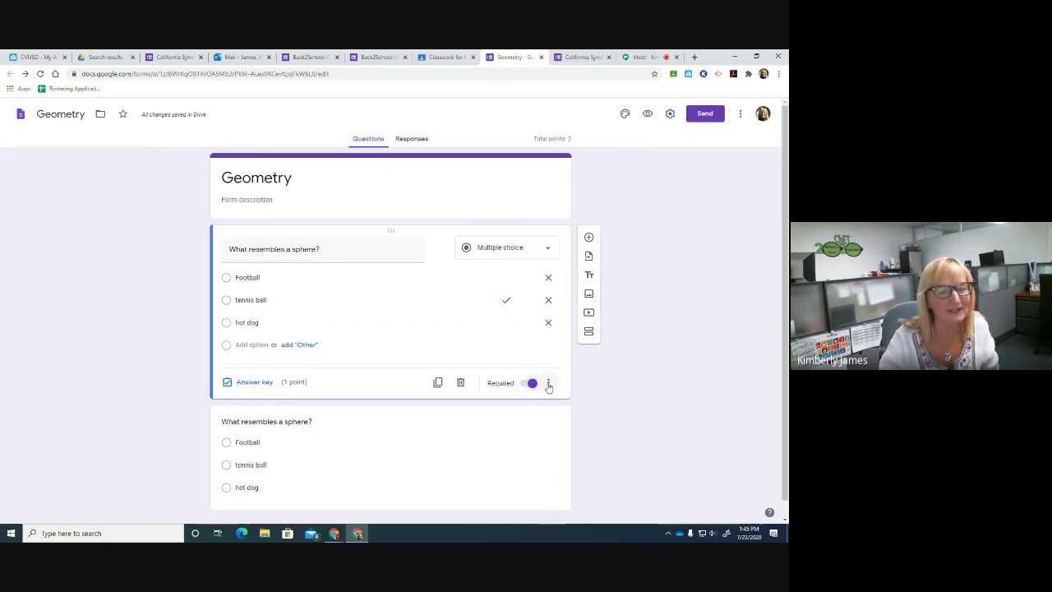
pyautogui.click(548, 384)
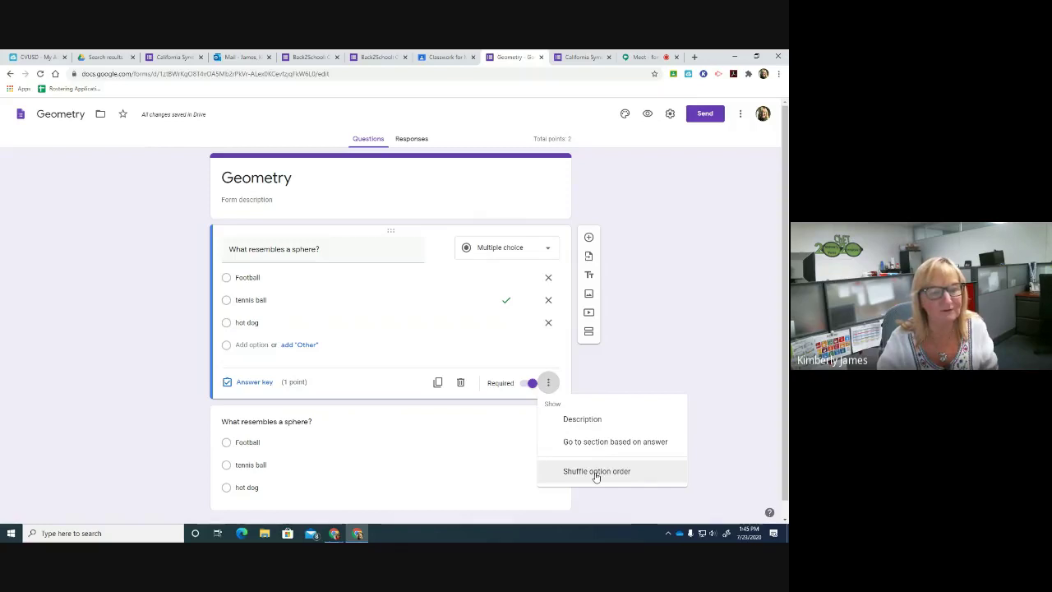
pyautogui.click(680, 367)
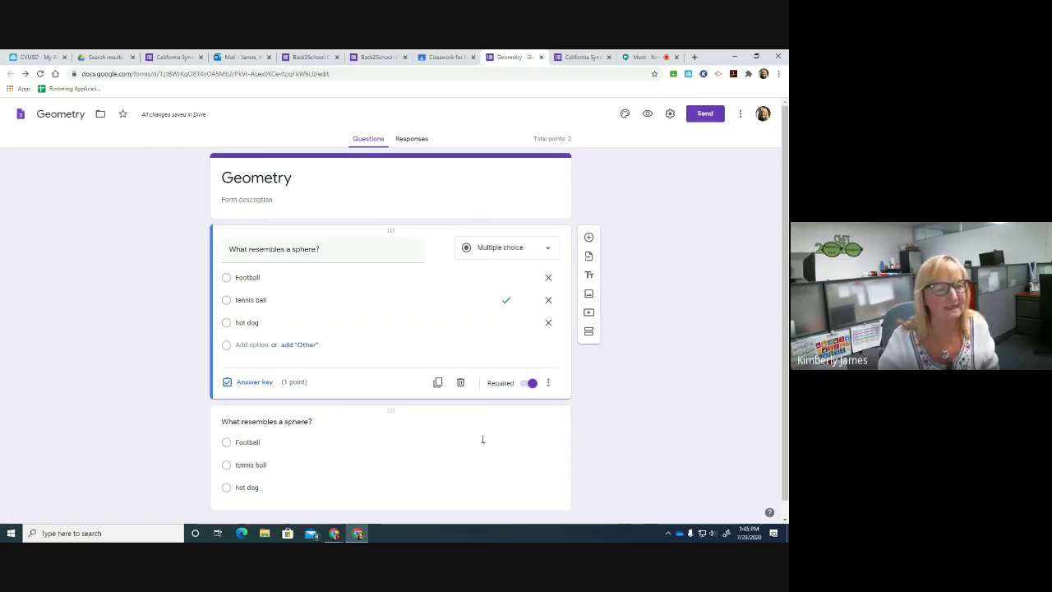
# - Change the duplicated question to "What resembles a cube?" and replace its "hot dog" option with "tissue box"
pyautogui.scroll(-1, 375, 435)
pyautogui.click(390, 434)
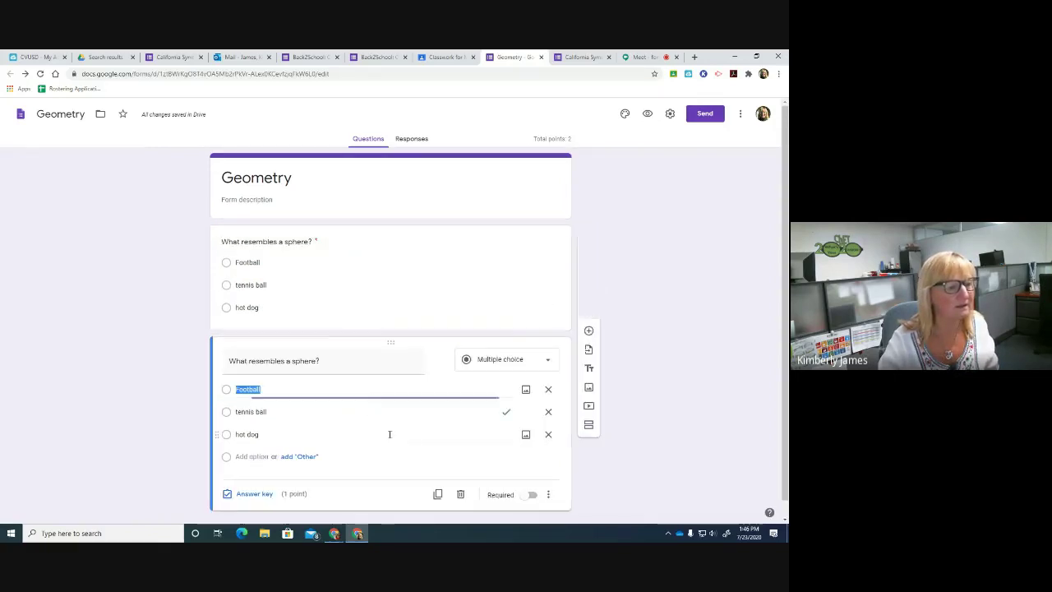
pyautogui.tripleClick(317, 361)
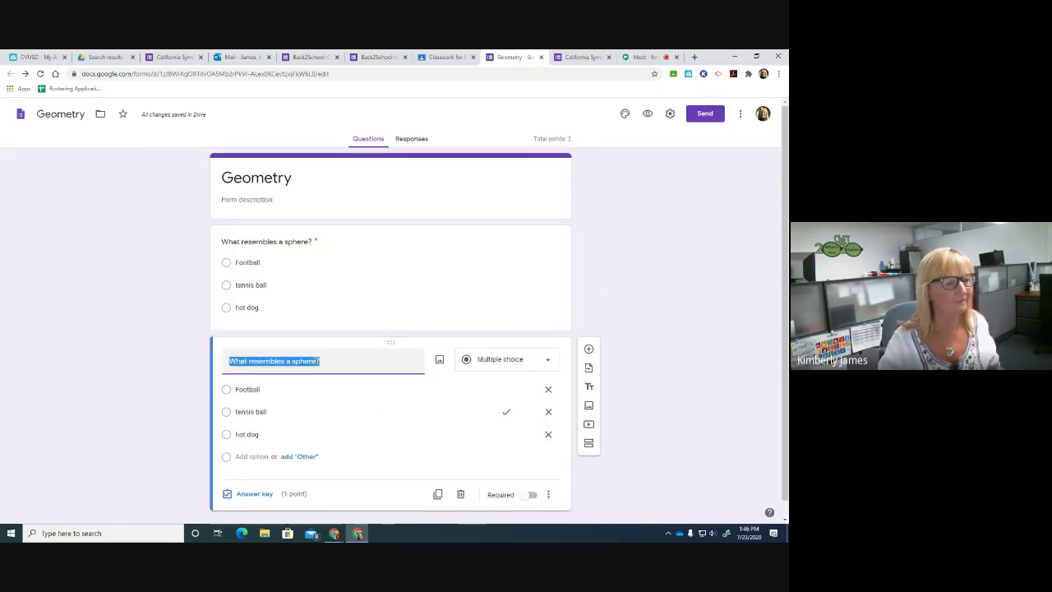
pyautogui.click(318, 361)
pyautogui.press('BackSpace')
pyautogui.press('BackSpace')
pyautogui.press('BackSpace')
pyautogui.press('BackSpace')
pyautogui.press('BackSpace')
pyautogui.press('BackSpace')
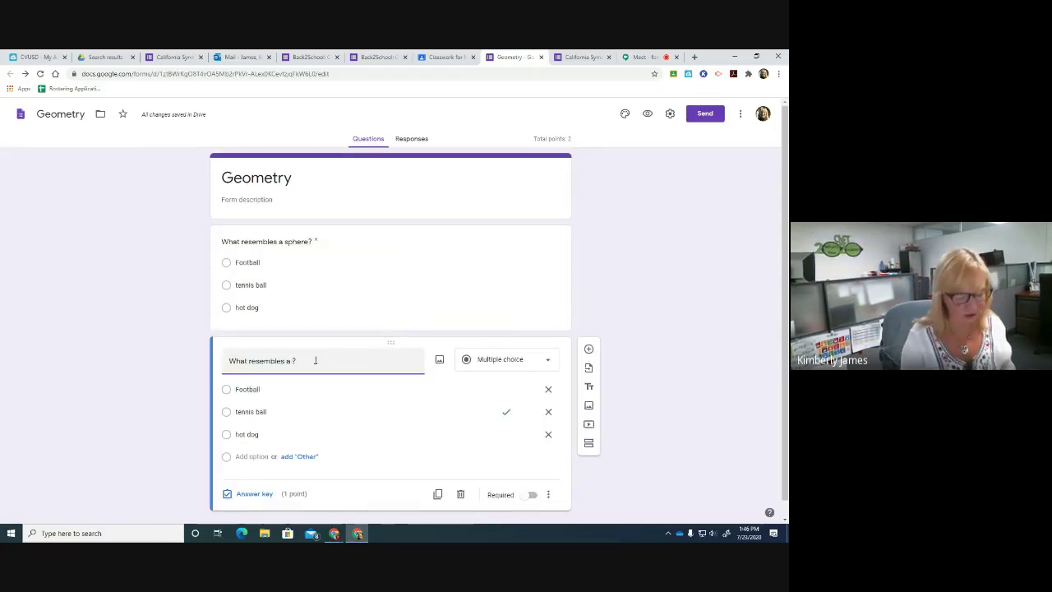
pyautogui.write('cube')
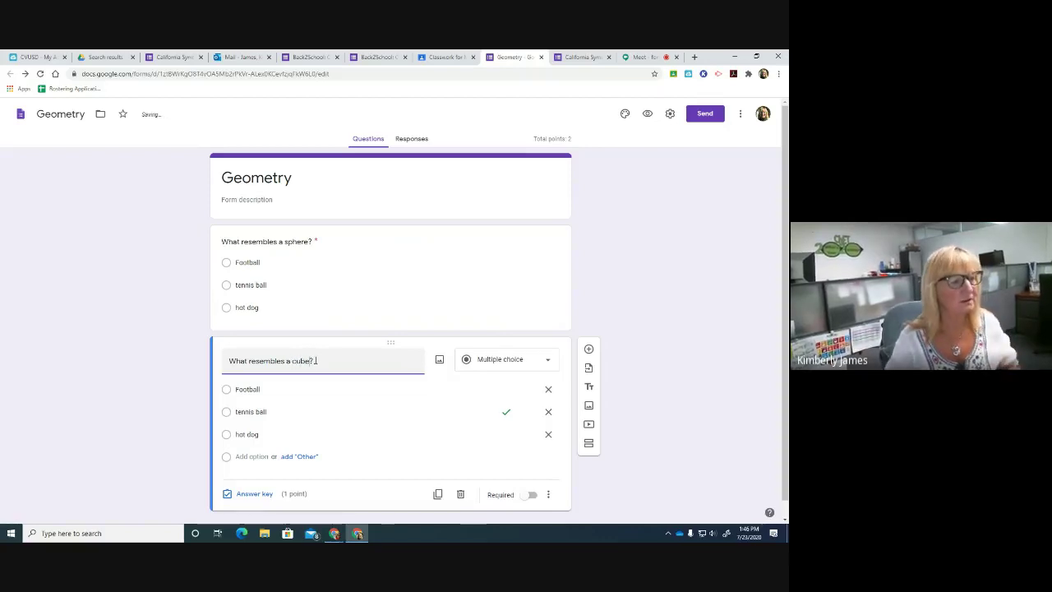
pyautogui.click(262, 434)
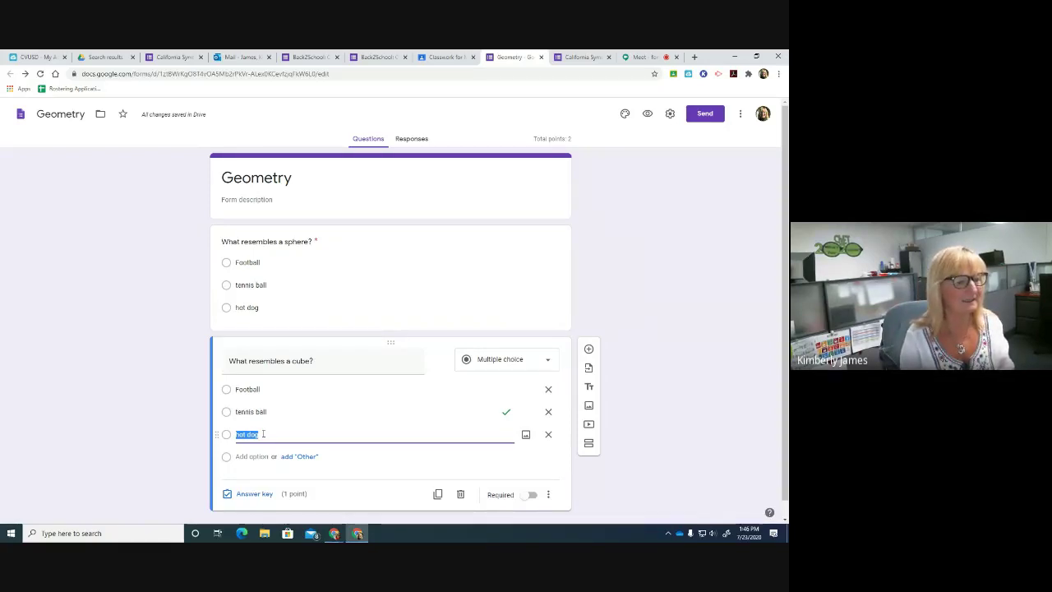
pyautogui.write('tissue box')
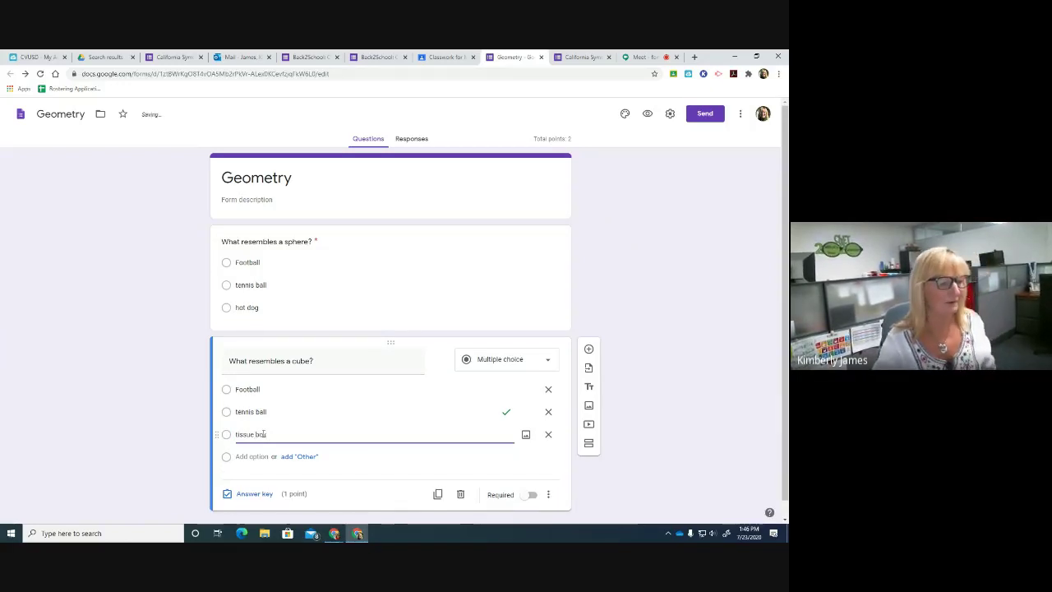
# - Search Google Images for "football" and insert the brown American football picture on the cube question's Football option
pyautogui.scroll(-1, 428, 401)
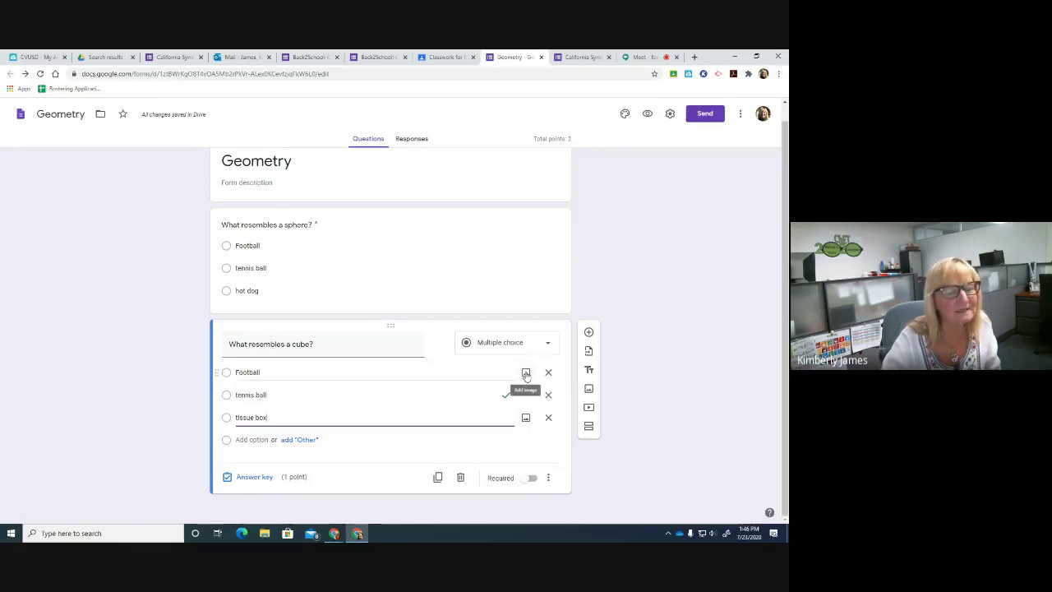
pyautogui.click(526, 371)
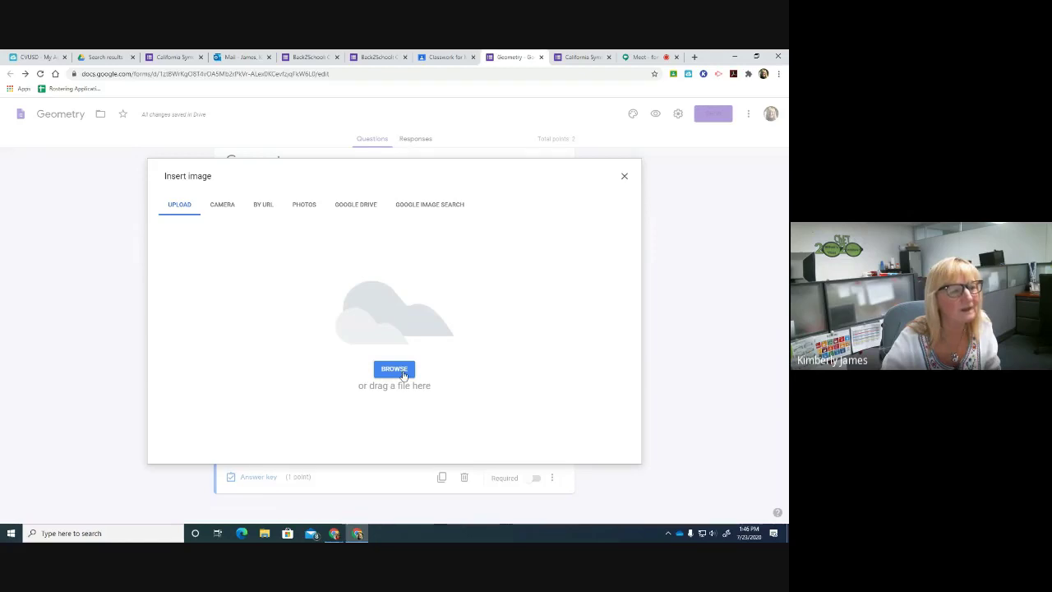
pyautogui.click(431, 210)
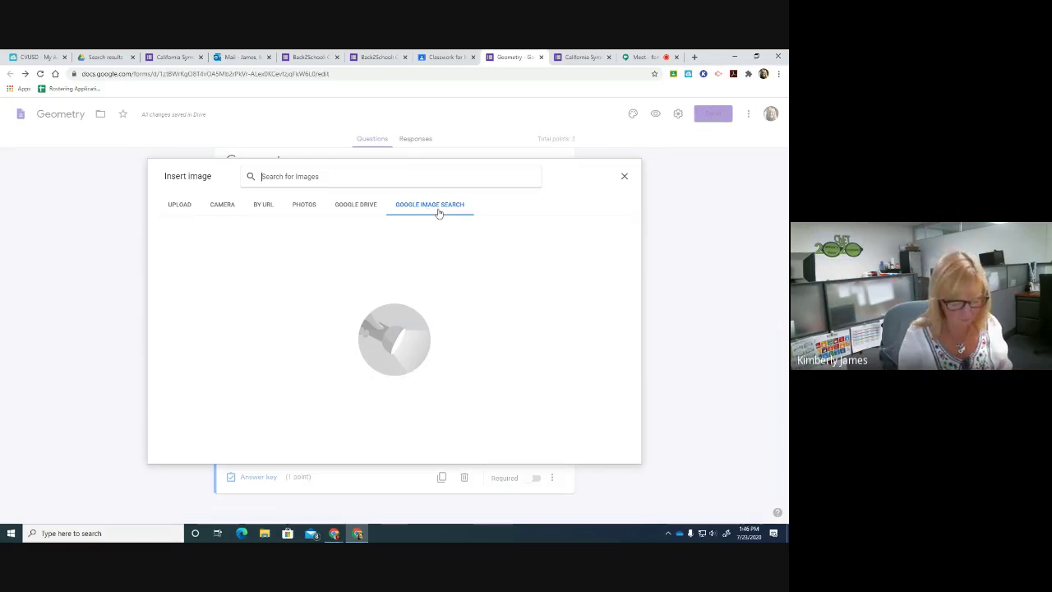
pyautogui.write('footb')
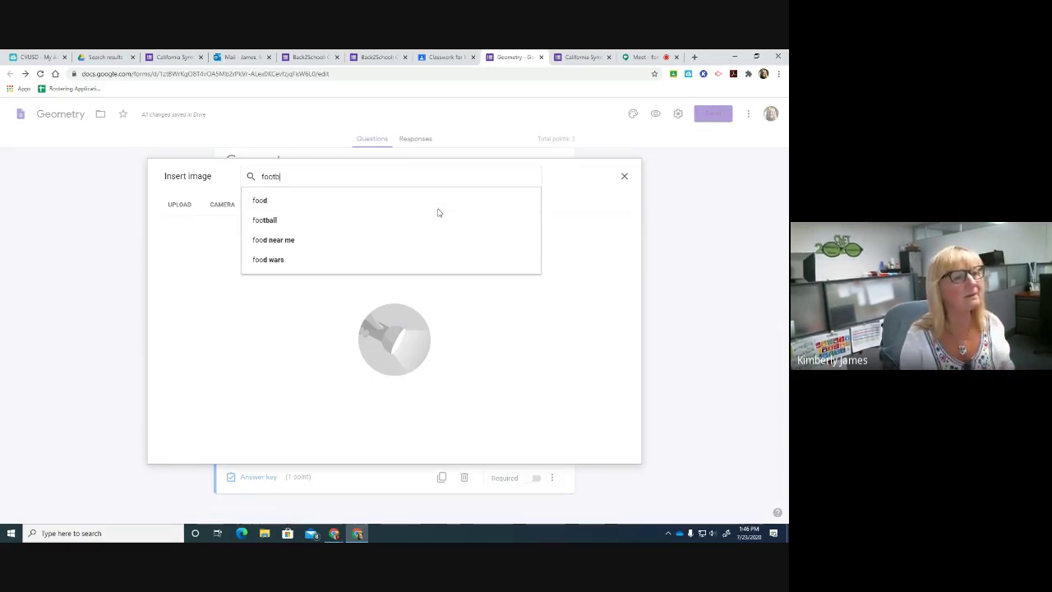
pyautogui.write('all')
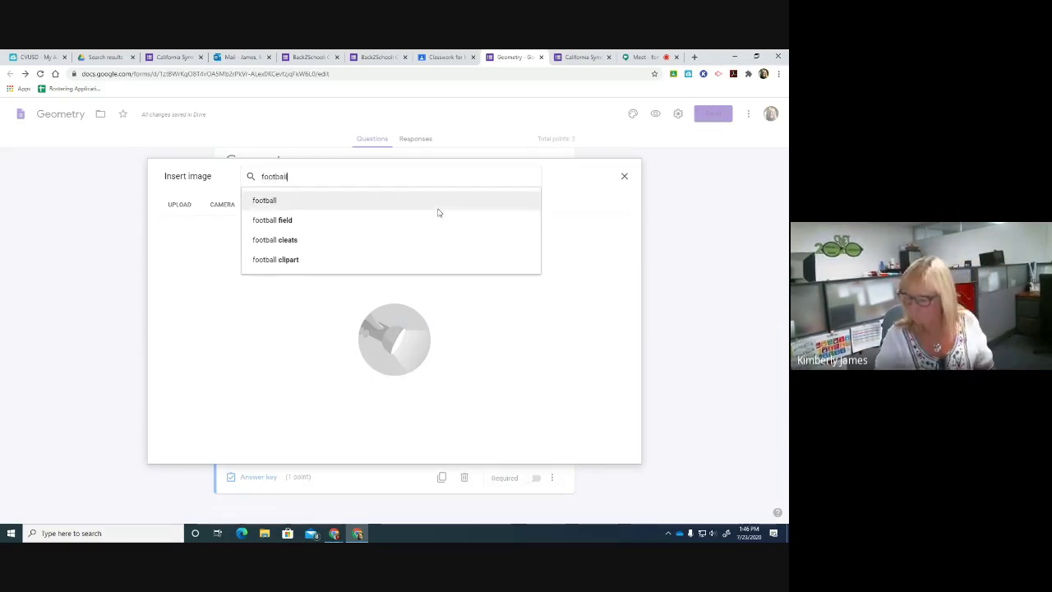
pyautogui.click(312, 206)
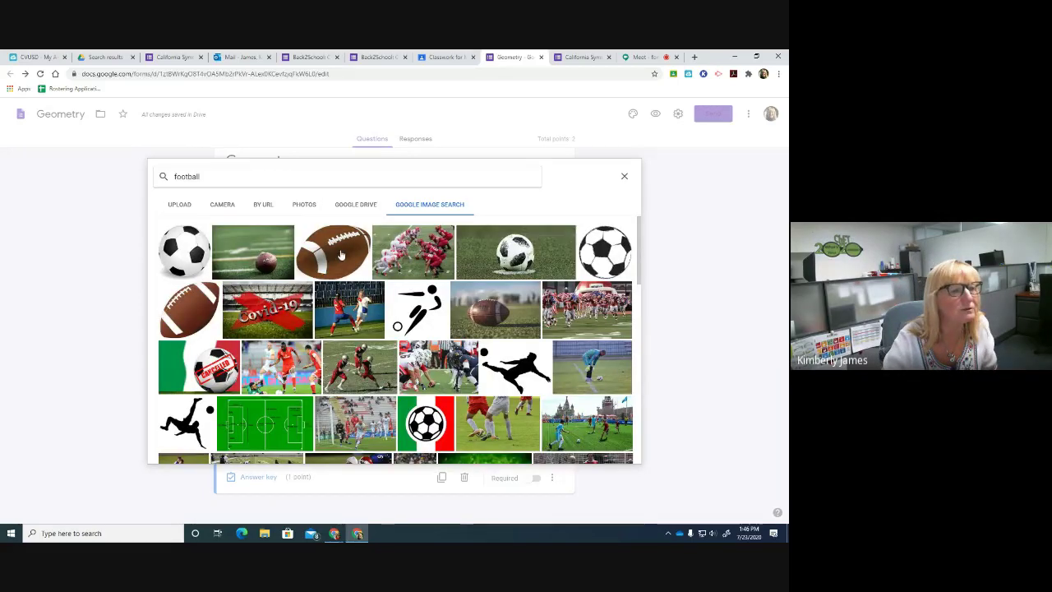
pyautogui.click(341, 256)
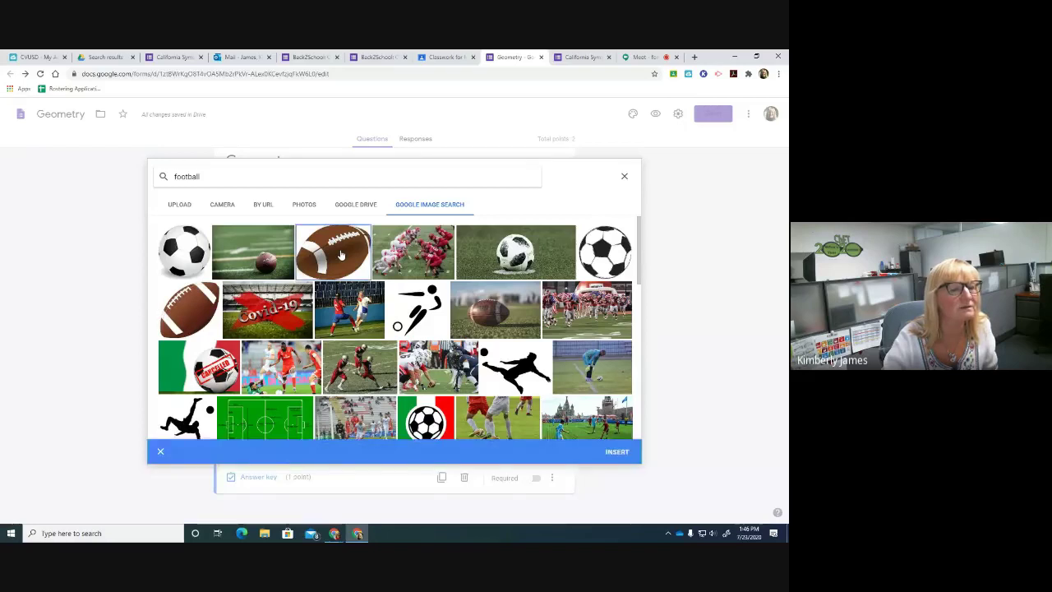
pyautogui.click(617, 452)
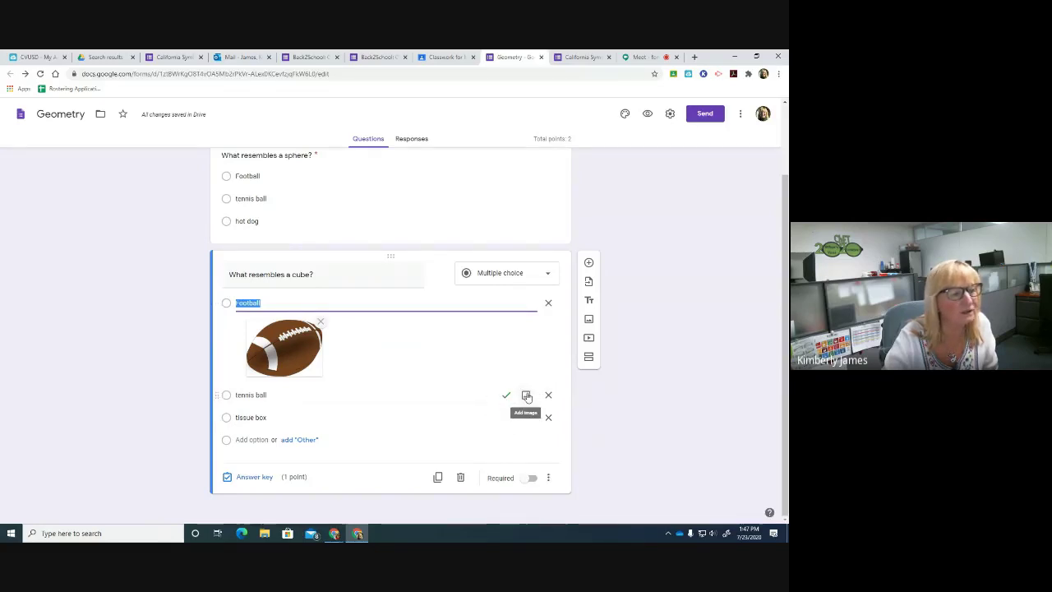
# - Search Google Images for "tennis" and insert a close-up tennis ball picture on the cube question's tennis ball option
pyautogui.click(527, 397)
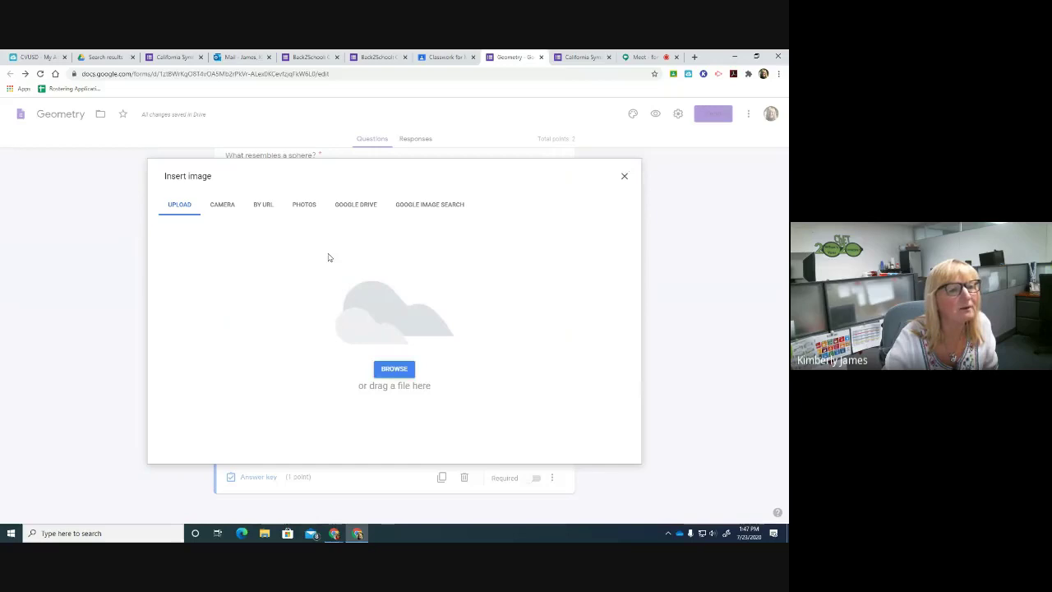
pyautogui.click(430, 204)
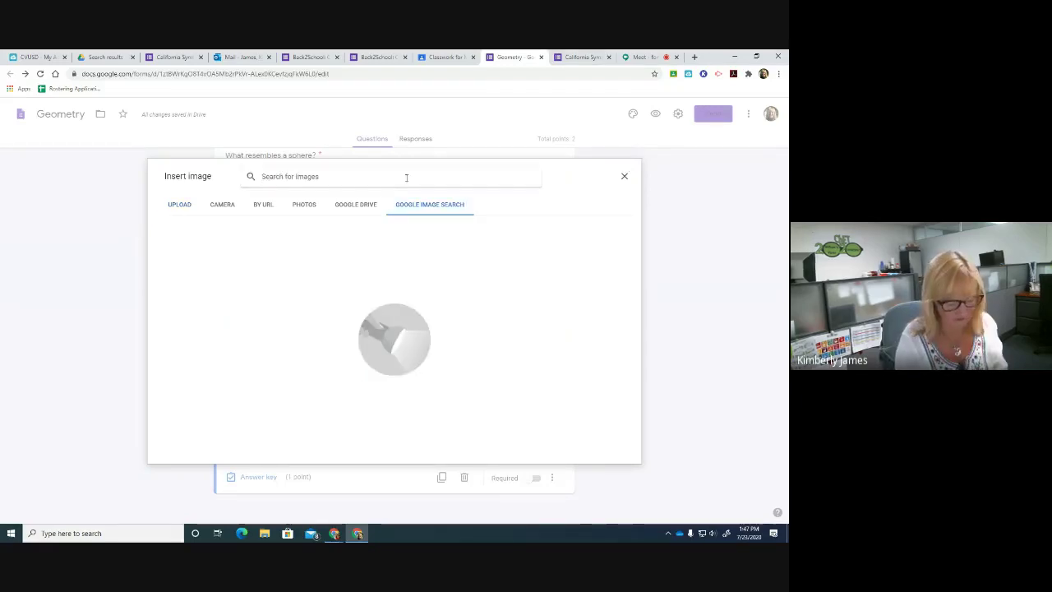
pyautogui.write('tennis')
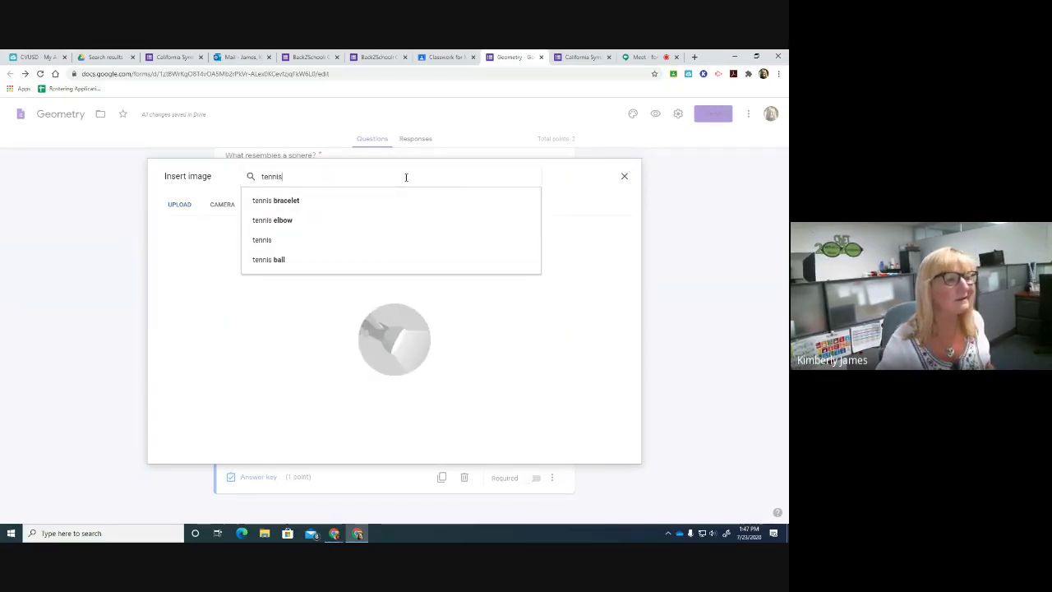
pyautogui.press('Down')
pyautogui.press('Down')
pyautogui.press('Down')
pyautogui.press('Return')
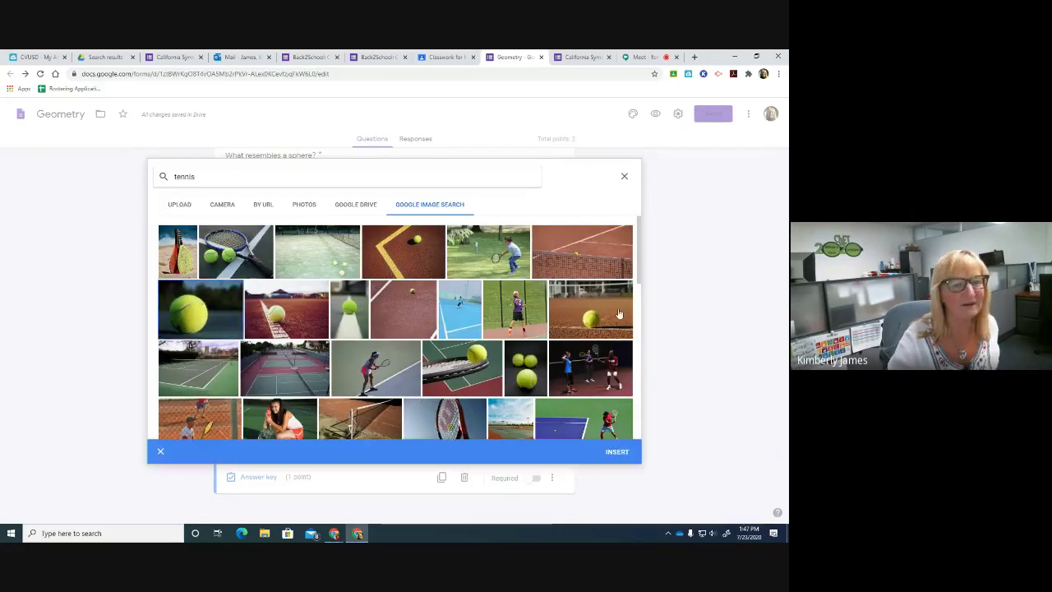
pyautogui.click(617, 452)
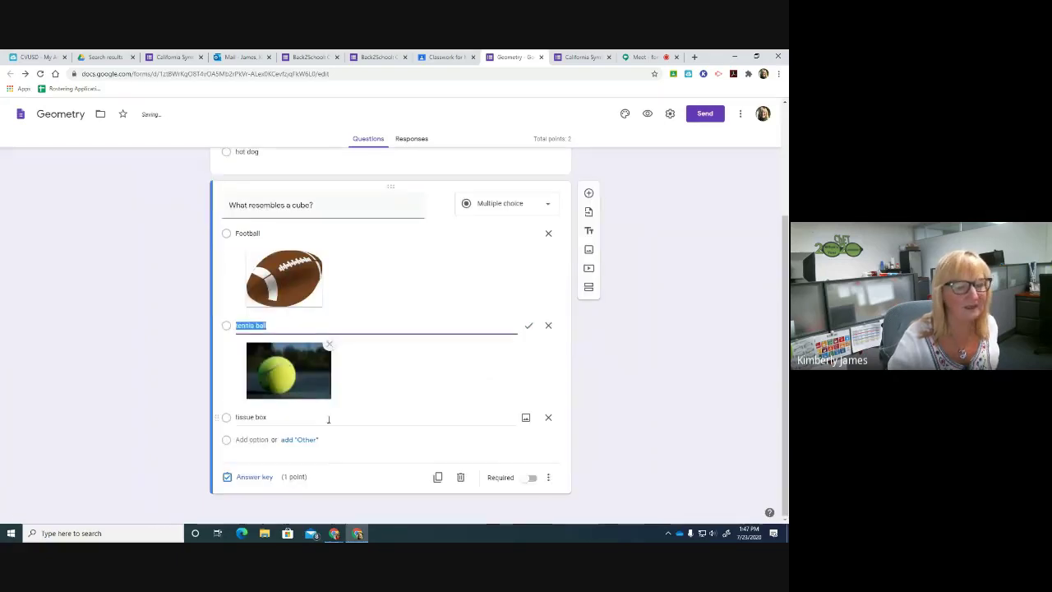
# - Search Google Images for "tissue box" and insert the cube-shaped box picture on the cube question's tissue box option
pyautogui.click(530, 419)
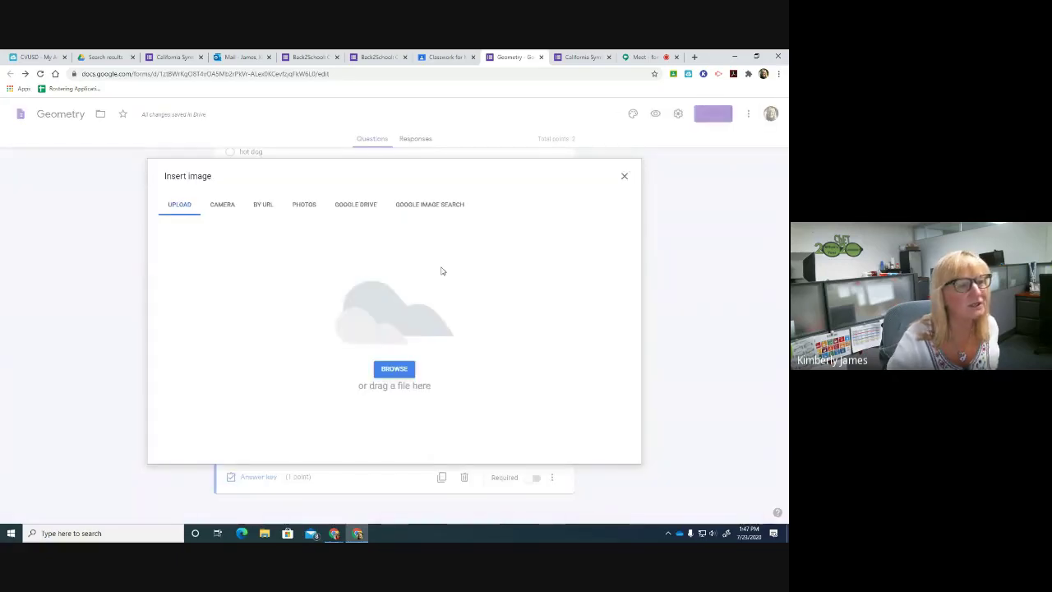
pyautogui.click(408, 371)
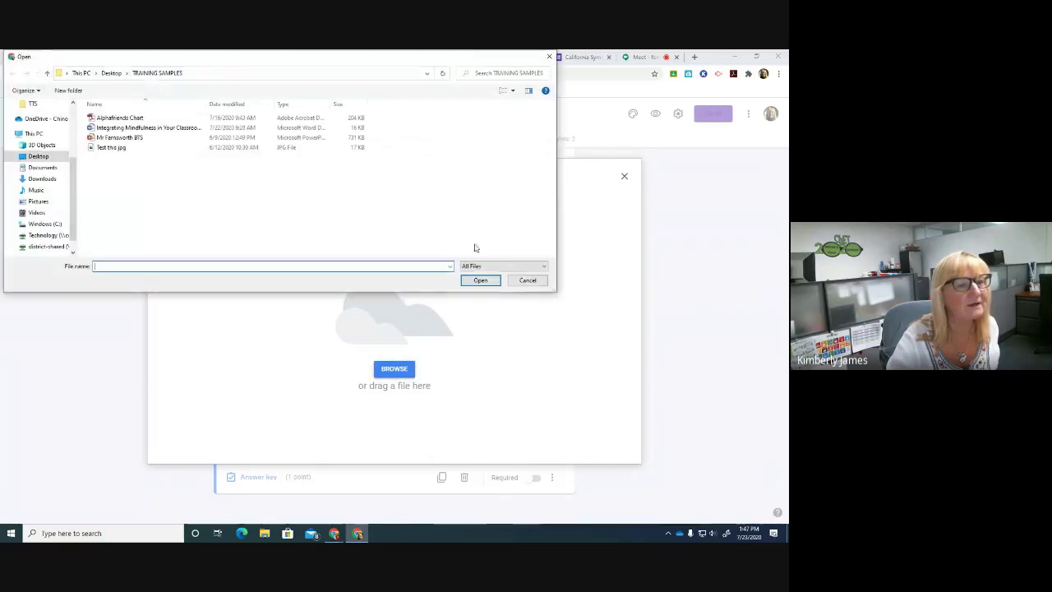
pyautogui.click(527, 278)
pyautogui.click(435, 207)
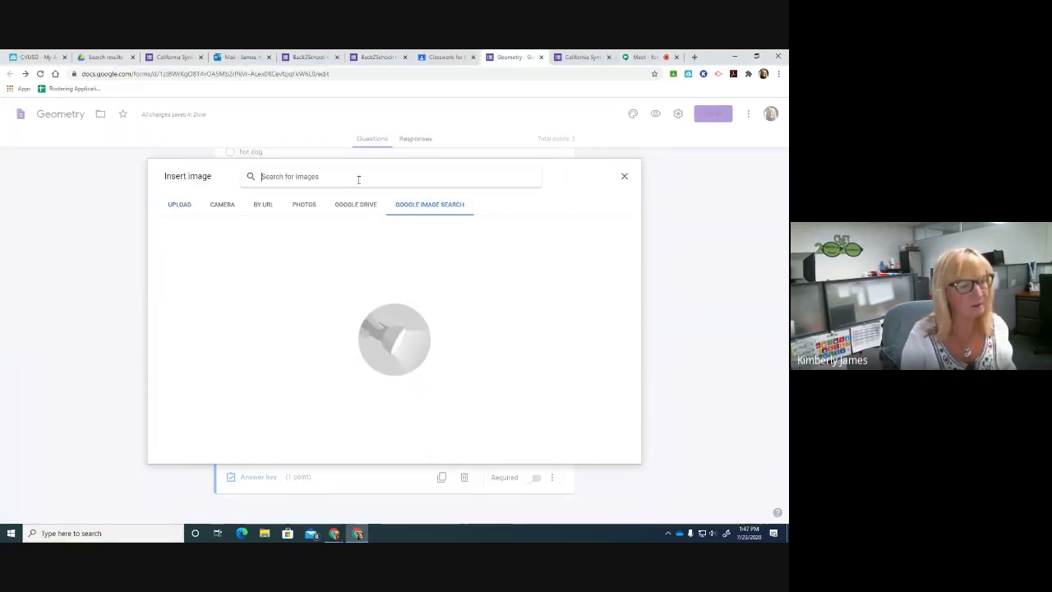
pyautogui.write('tissue box')
pyautogui.press('Return')
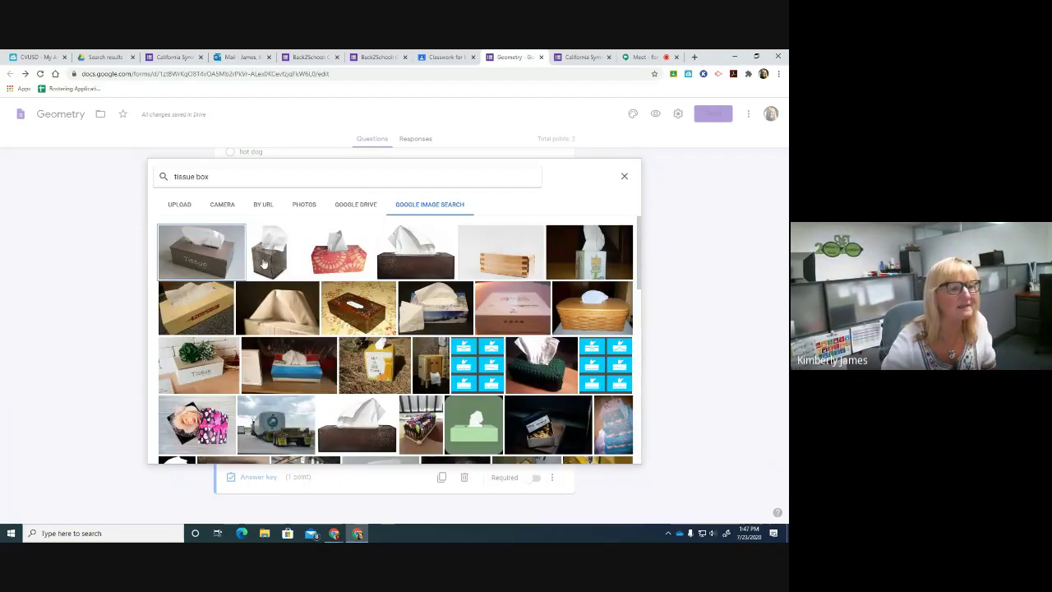
pyautogui.click(265, 263)
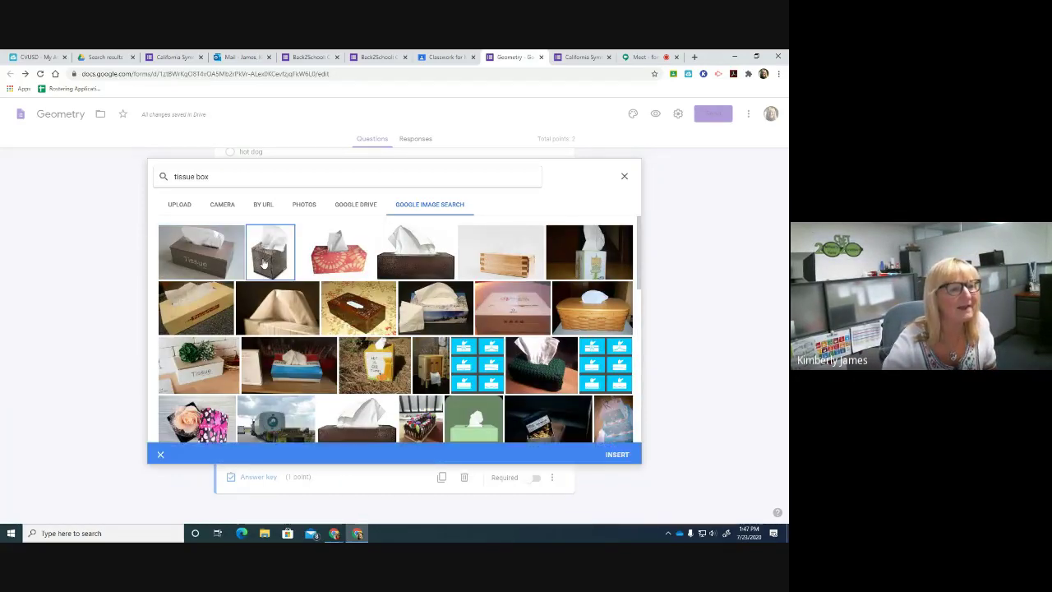
pyautogui.click(618, 452)
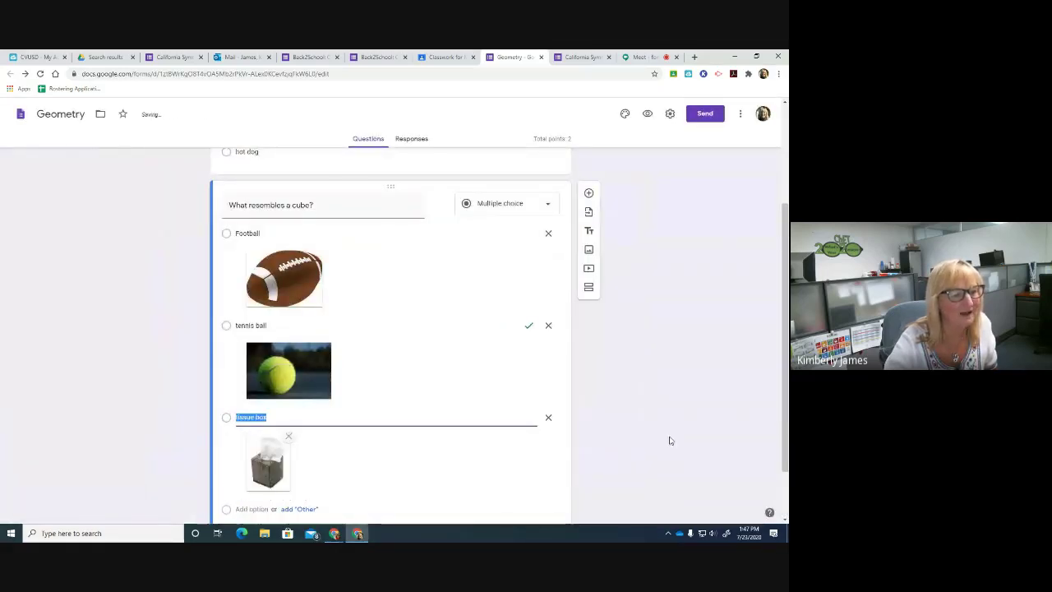
# - Make tissue box the only correct answer in the cube question's answer key and mark the question as required
pyautogui.scroll(-1, 657, 413)
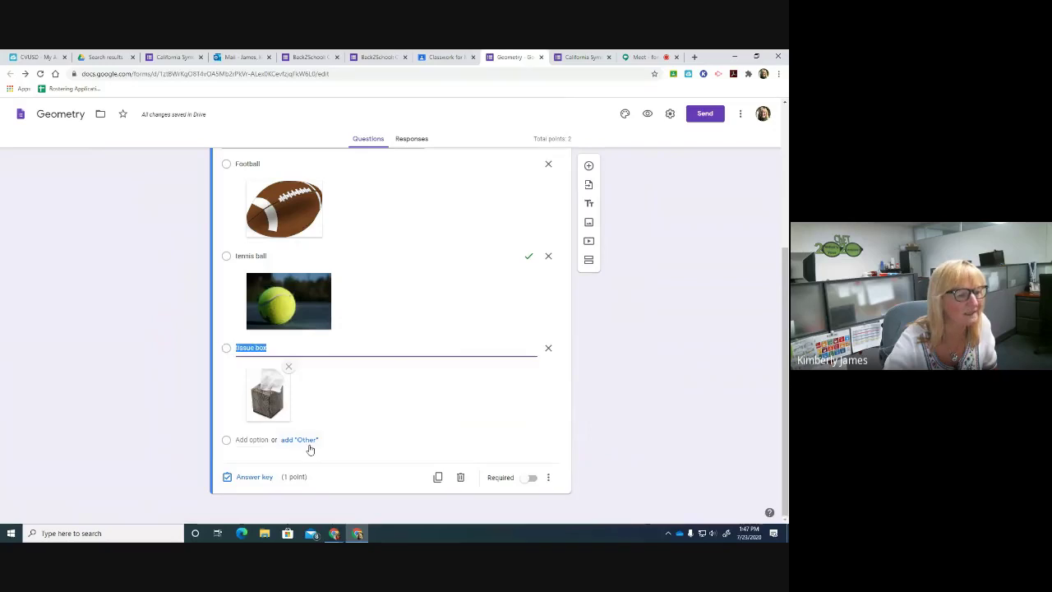
pyautogui.click(254, 477)
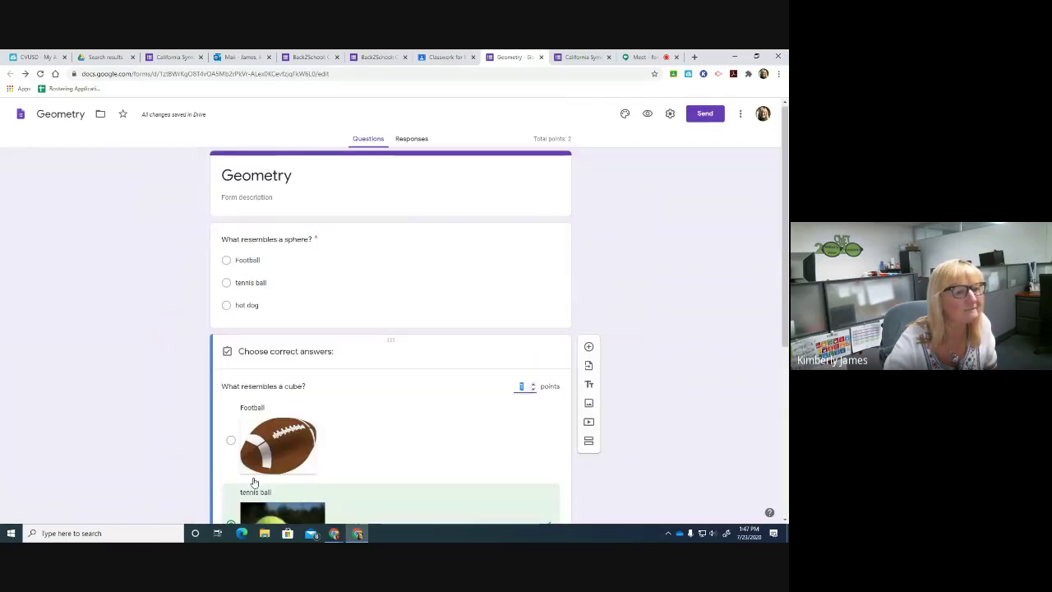
pyautogui.scroll(-3, 382, 411)
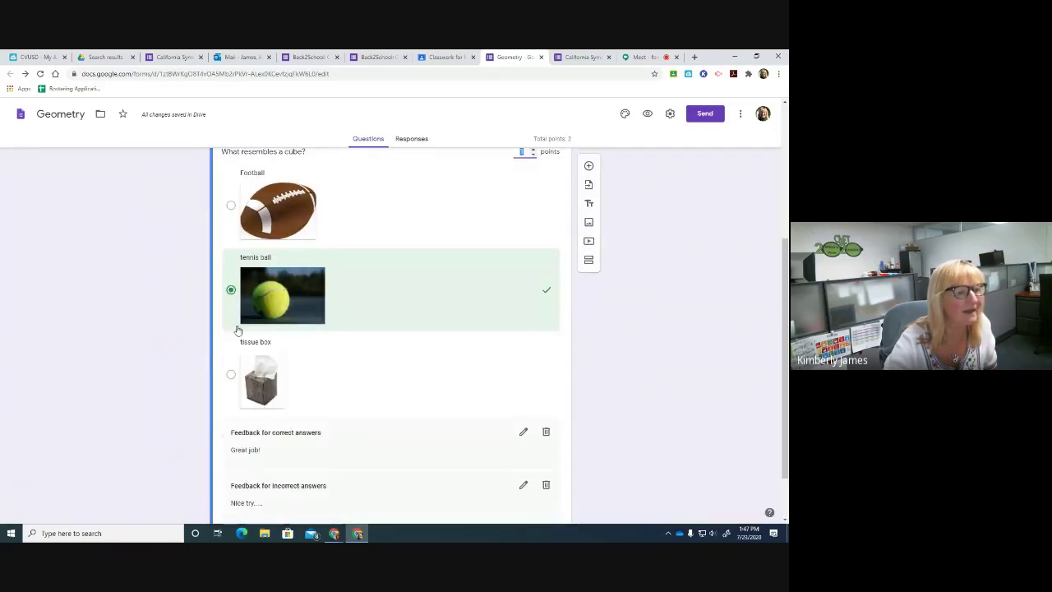
pyautogui.click(231, 376)
pyautogui.click(231, 289)
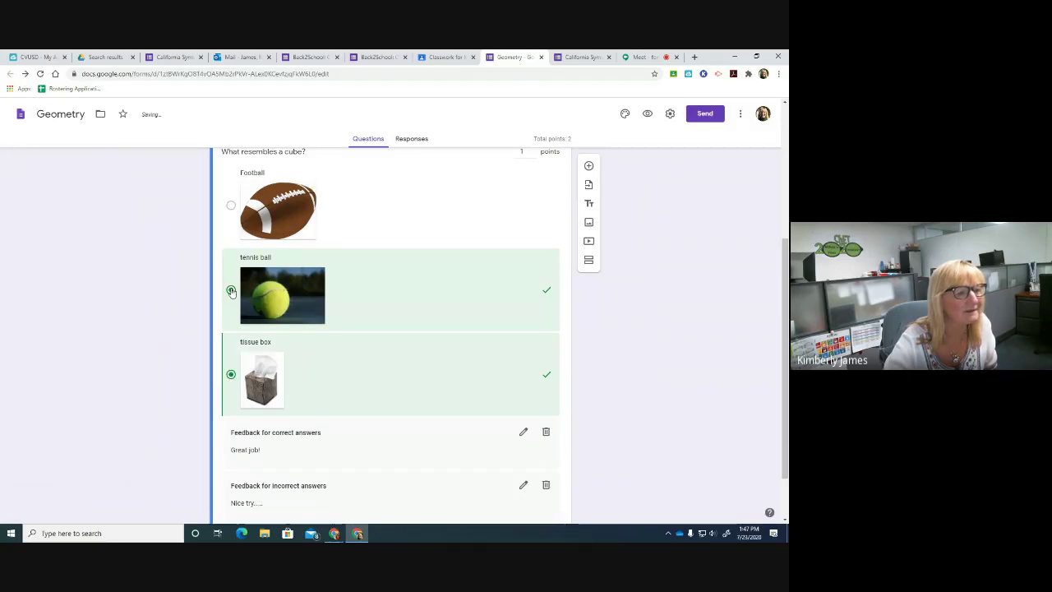
pyautogui.scroll(-1, 275, 399)
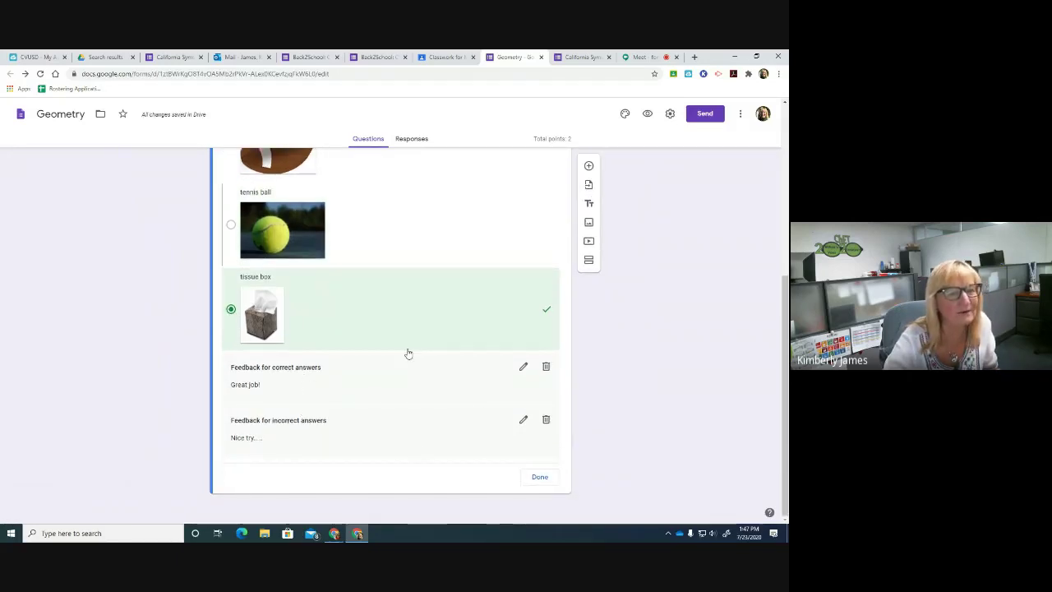
pyautogui.click(540, 477)
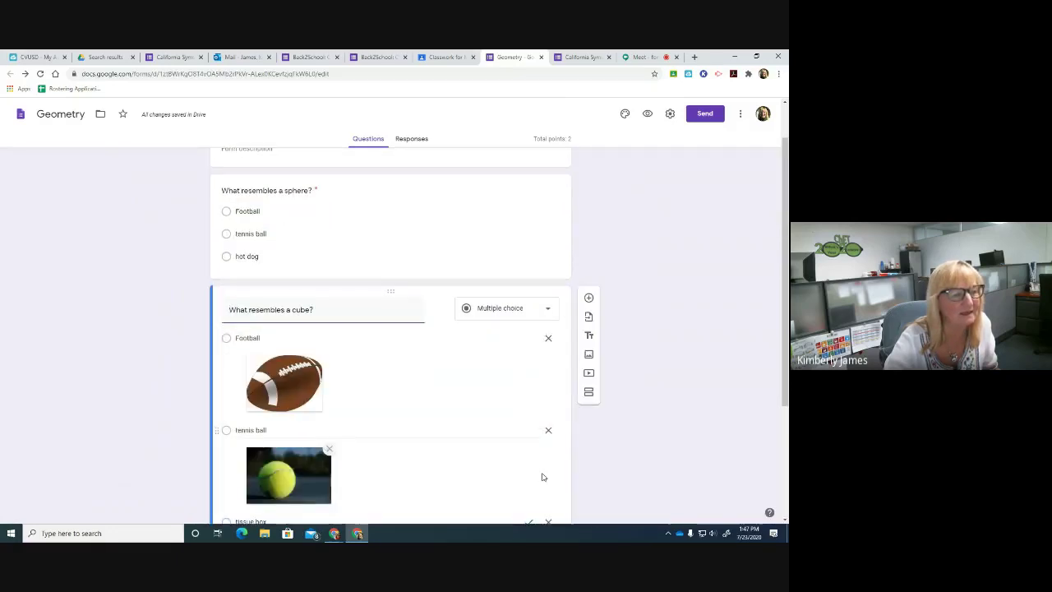
pyautogui.scroll(-2, 542, 476)
pyautogui.click(530, 477)
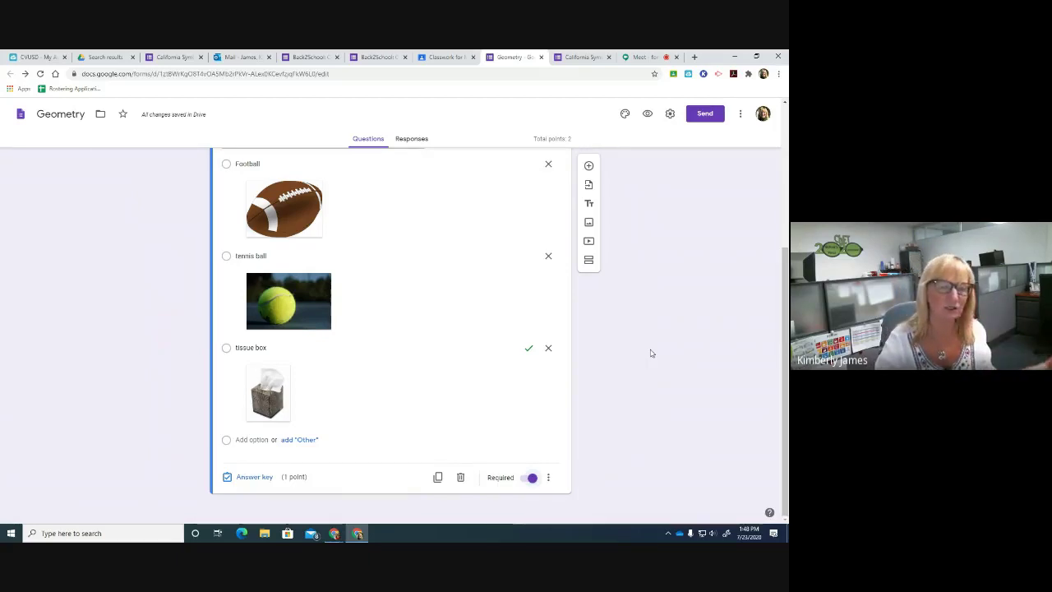
# - Add a new section after the cube question, title it "Plane Shapes", and add a blank question to it
pyautogui.click(587, 261)
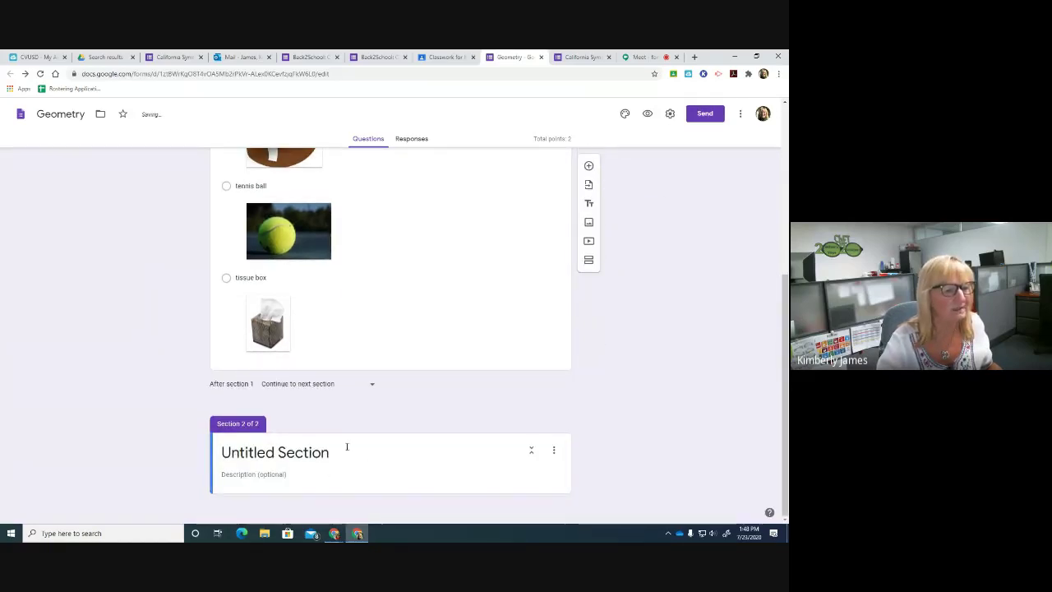
pyautogui.click(345, 449)
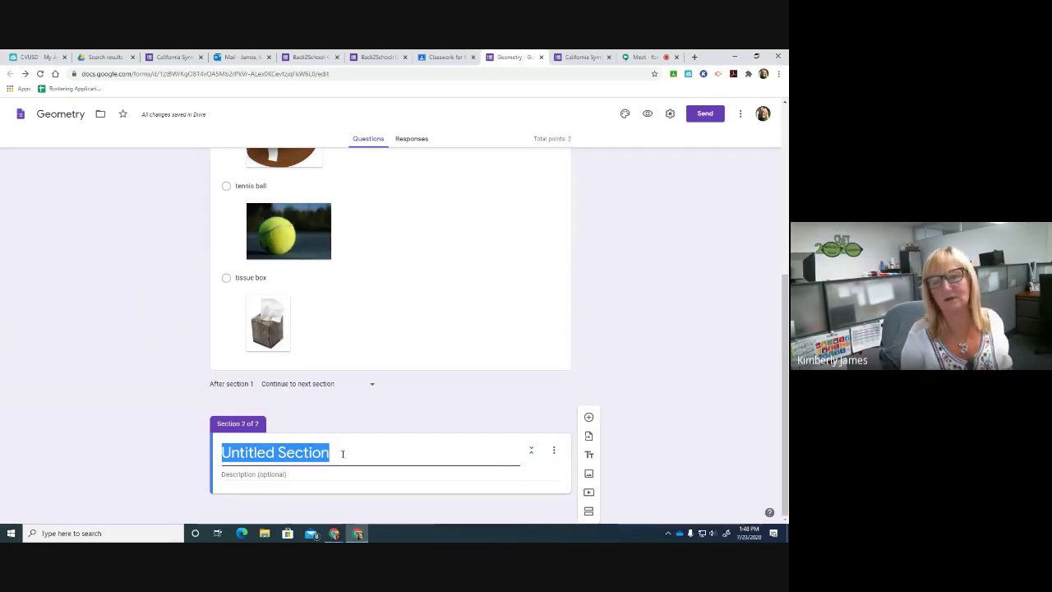
pyautogui.write('Plan')
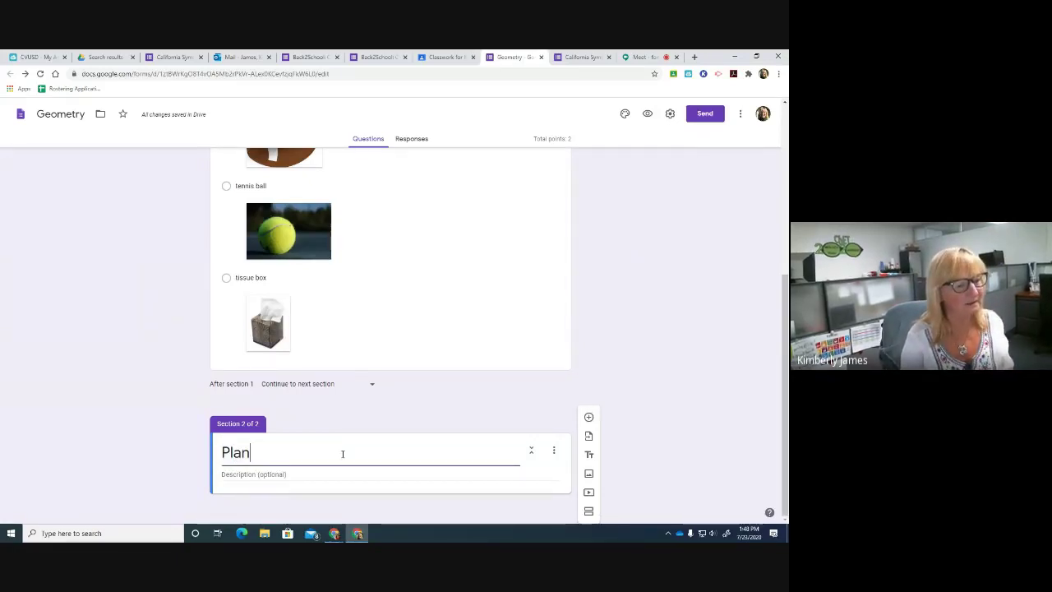
pyautogui.write('e Shapes')
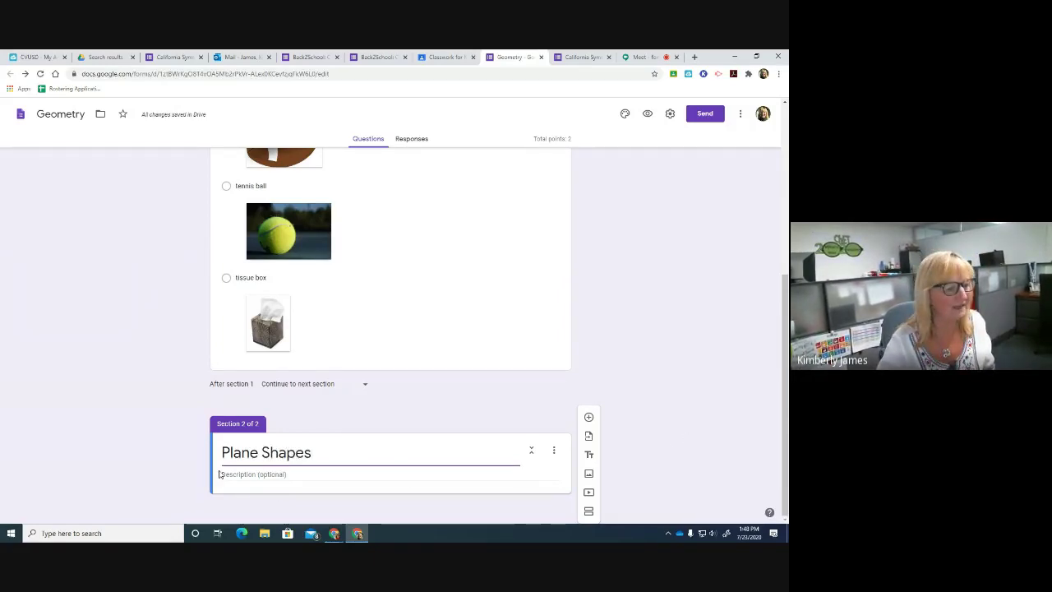
pyautogui.click(590, 417)
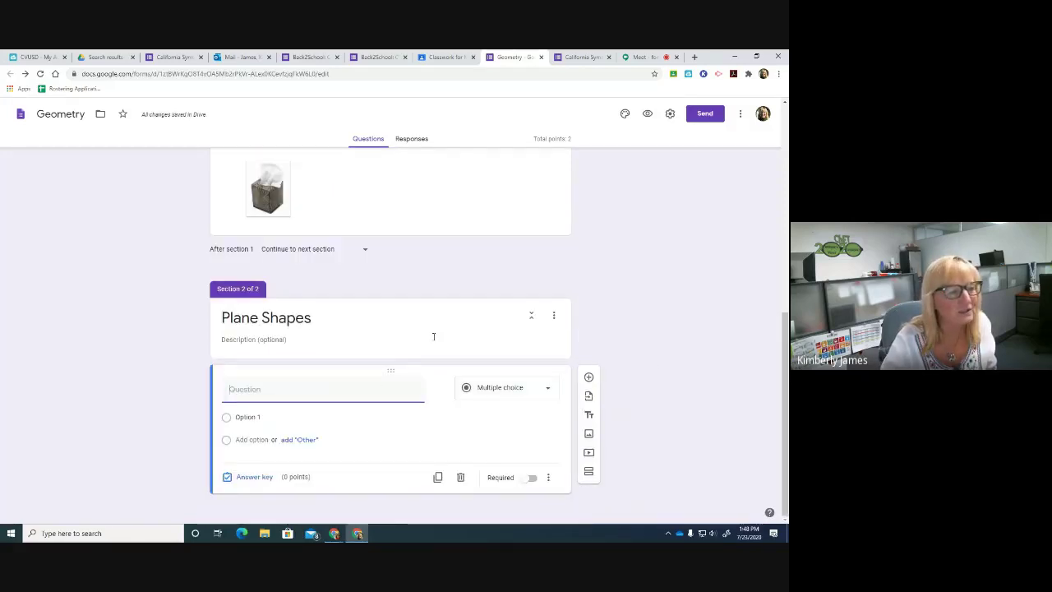
# - Search Google Images for "shapes" and insert the picture of twelve colored shapes between the Plane Shapes header and the blank question
pyautogui.click(434, 336)
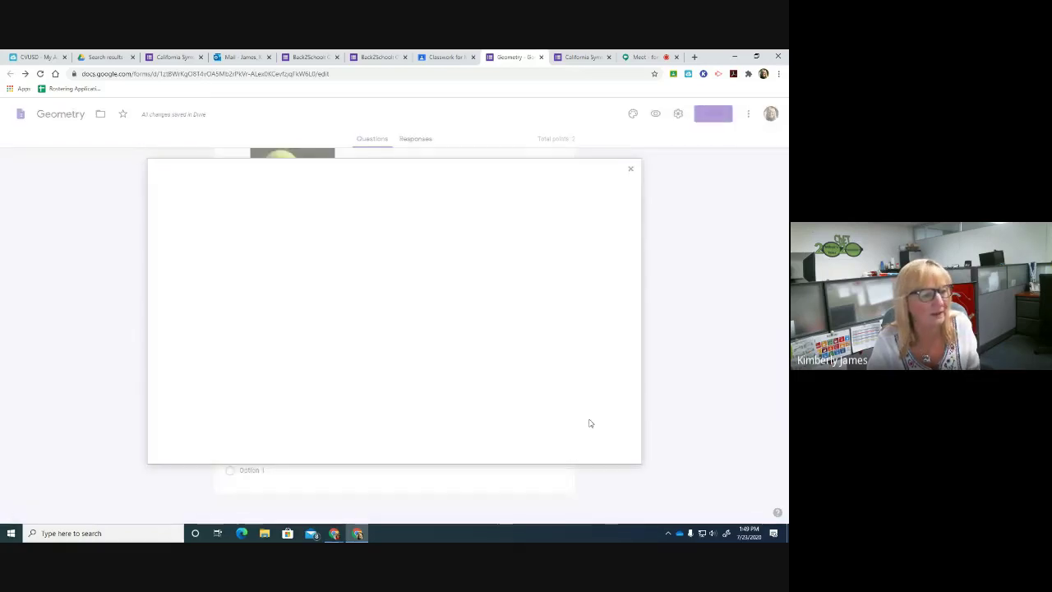
pyautogui.click(588, 419)
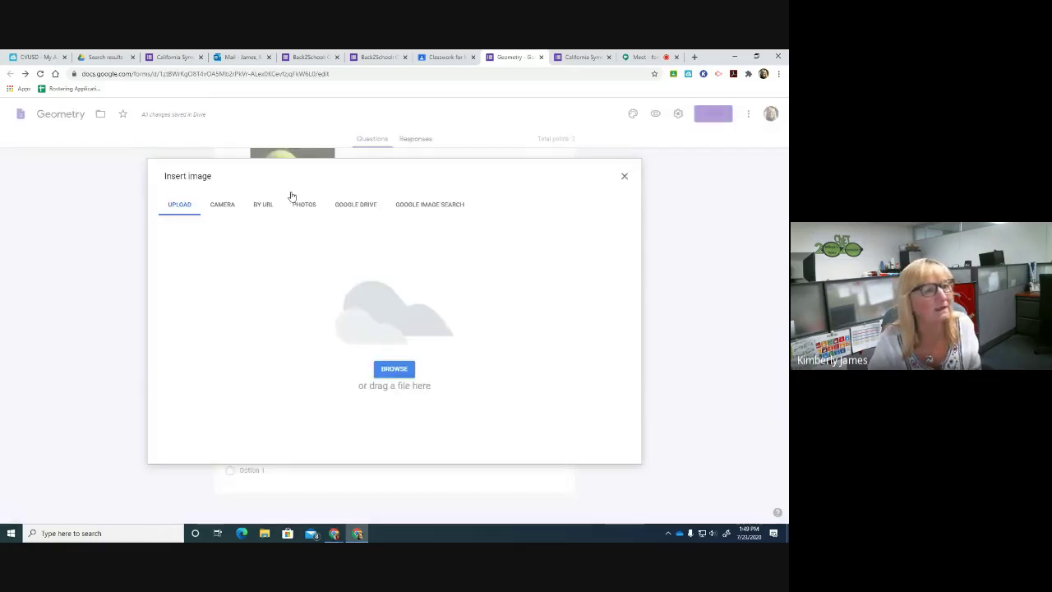
pyautogui.click(411, 204)
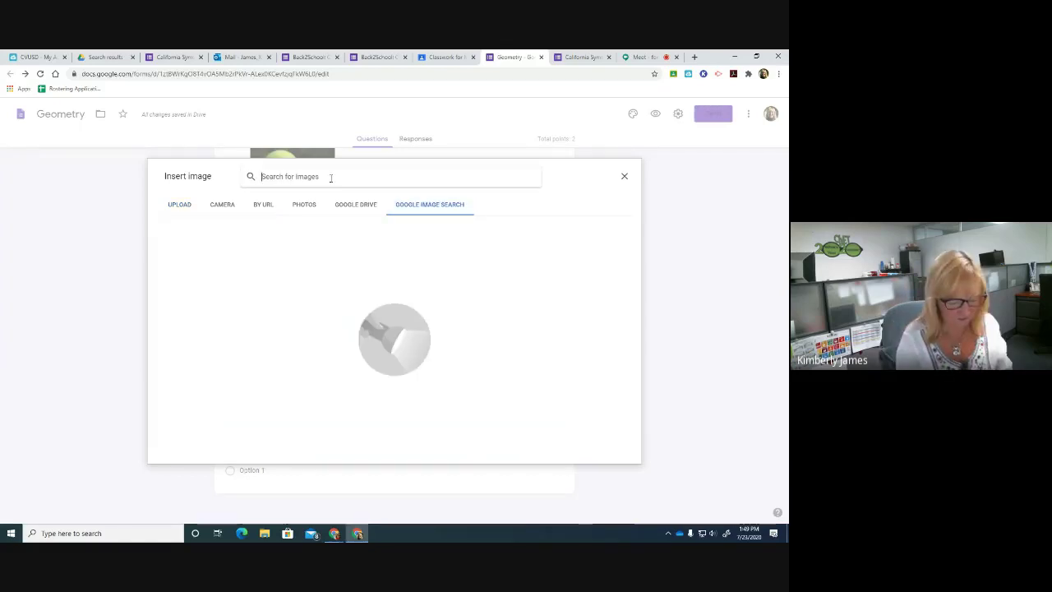
pyautogui.write('shapes')
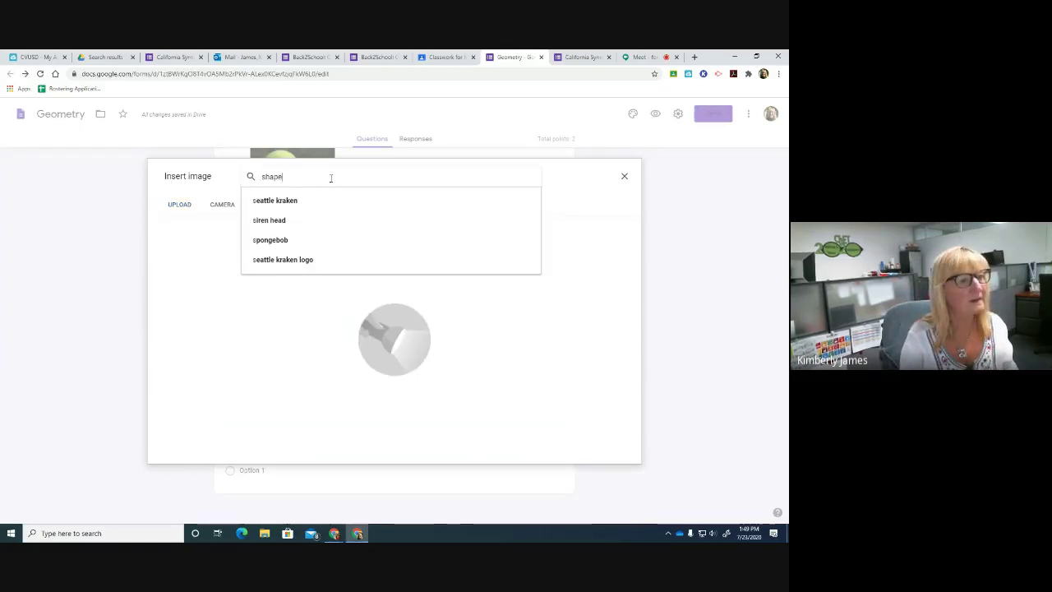
pyautogui.press('Return')
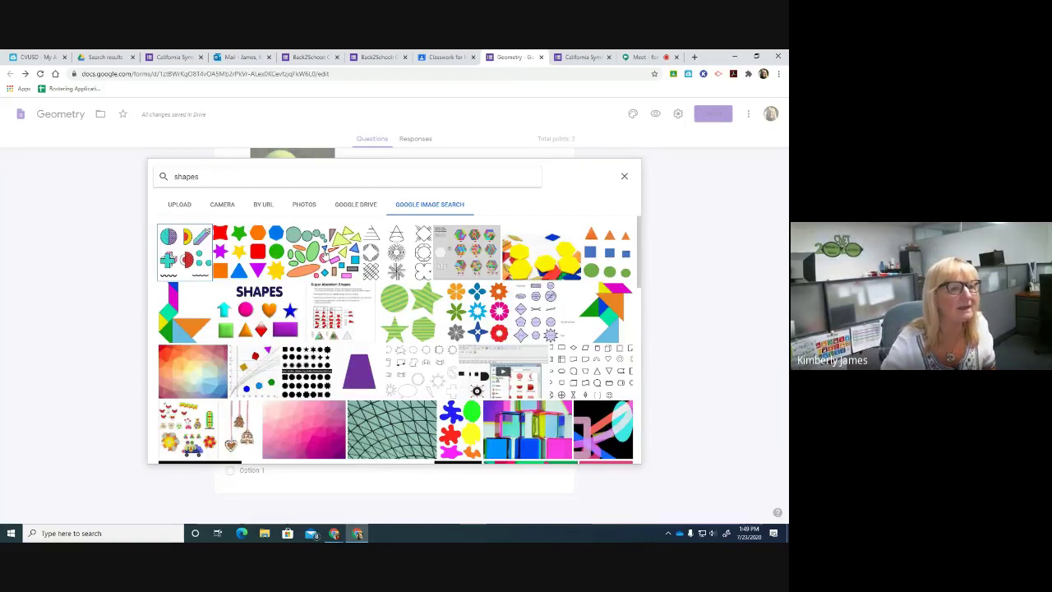
pyautogui.click(295, 255)
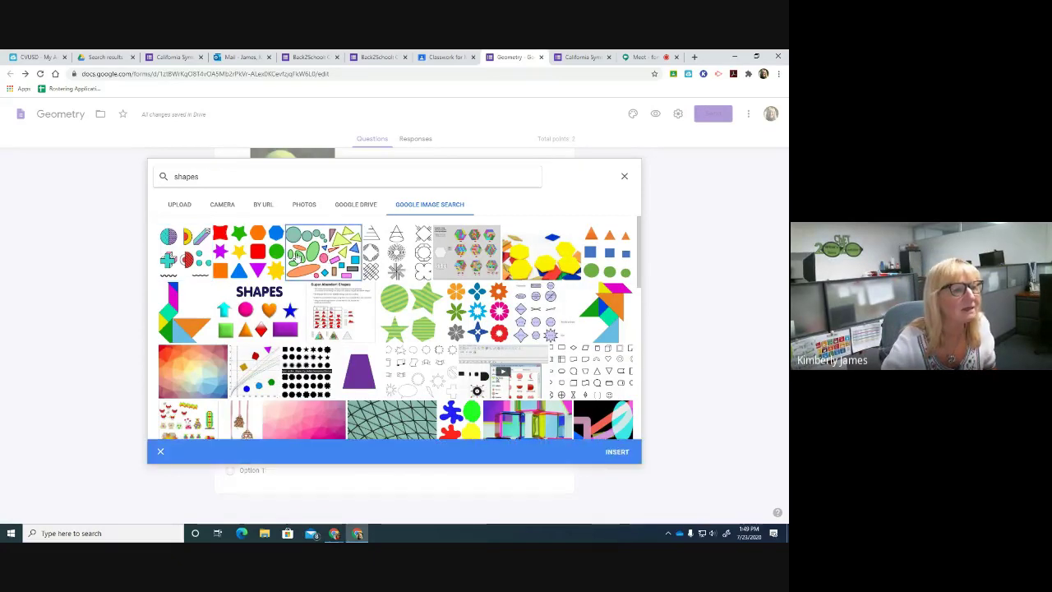
pyautogui.click(251, 254)
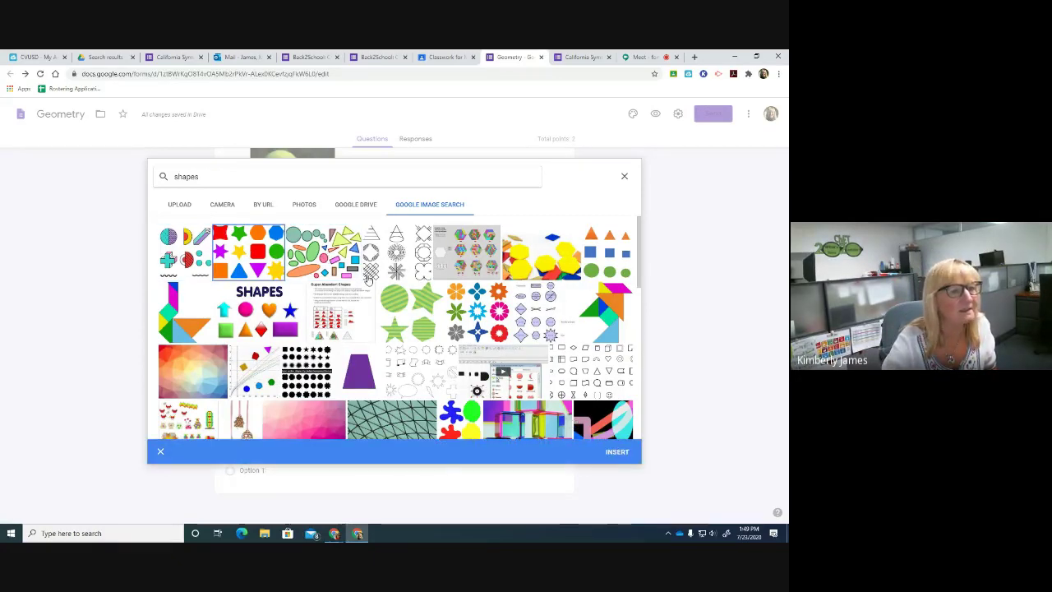
pyautogui.click(618, 452)
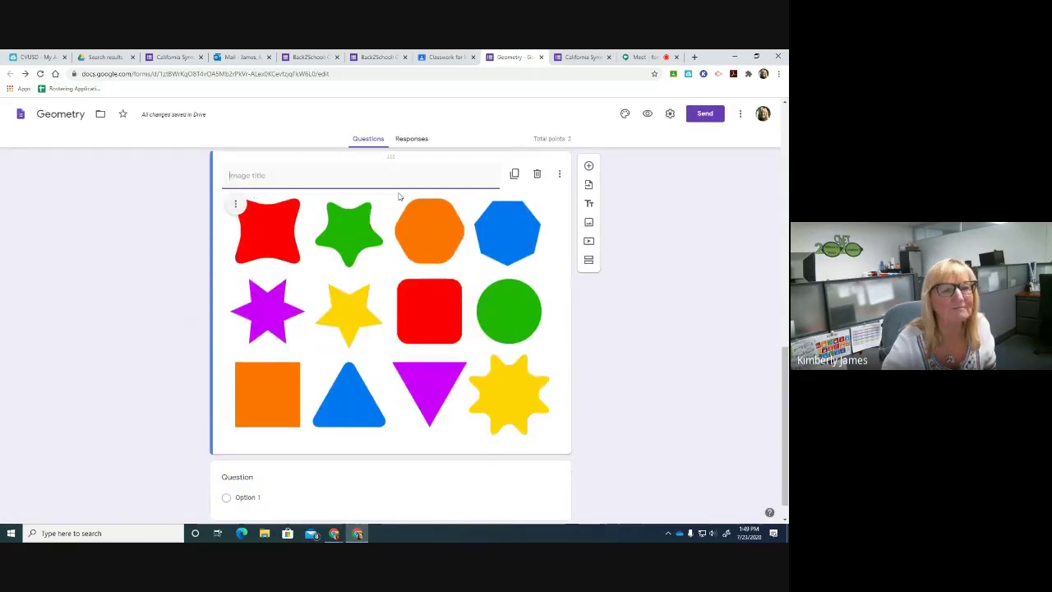
pyautogui.click(561, 175)
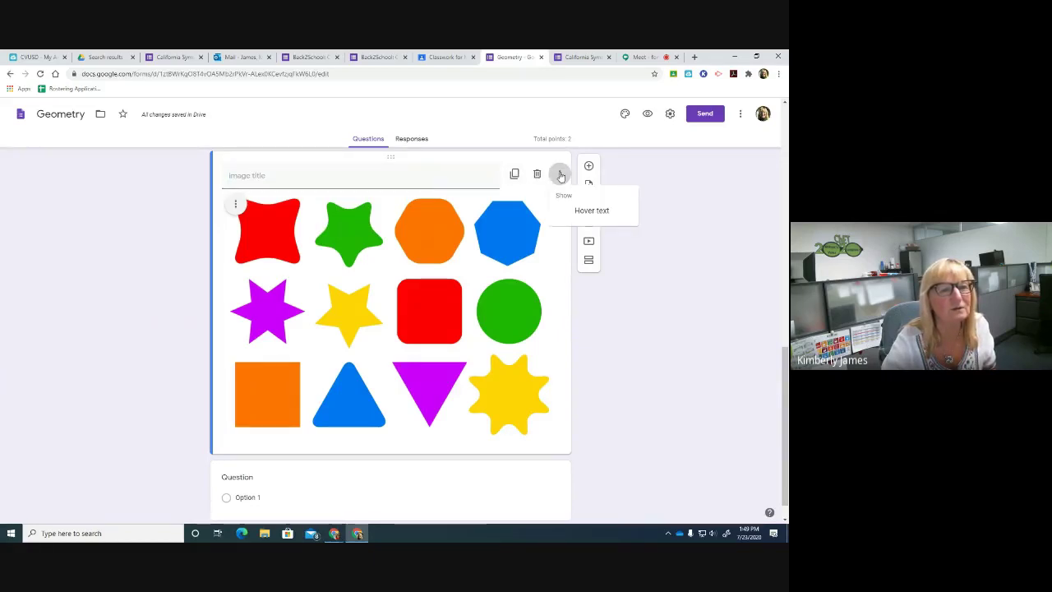
pyautogui.click(664, 226)
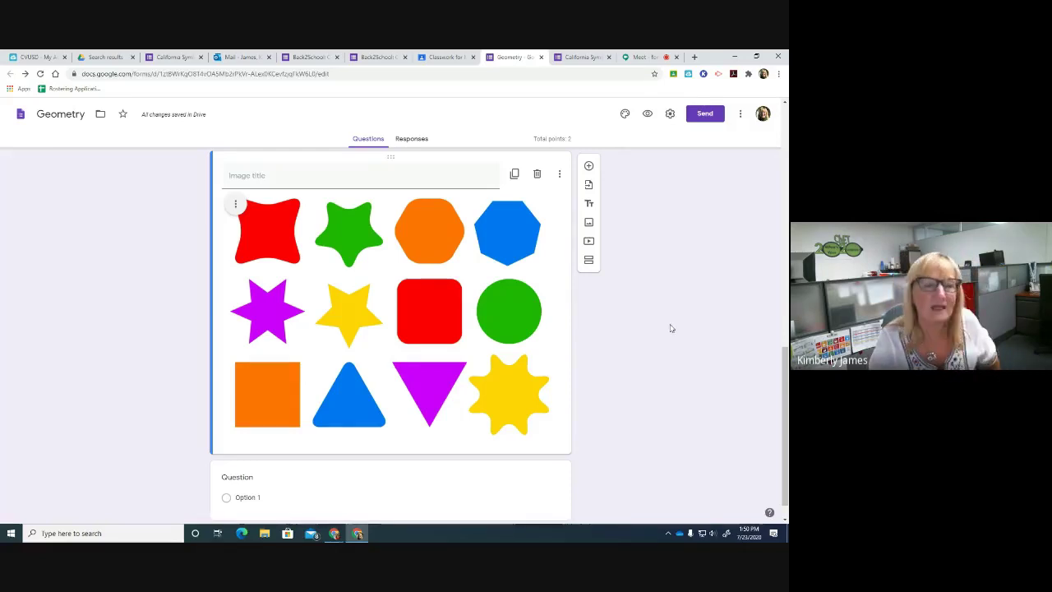
pyautogui.scroll(8, 666, 337)
pyautogui.scroll(-6, 666, 344)
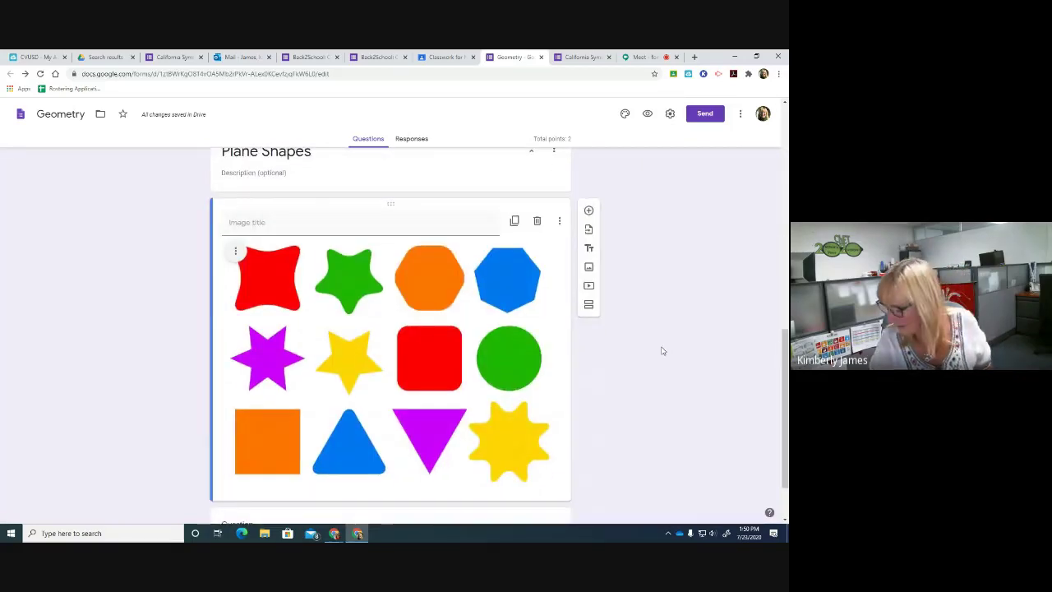
# - Write "Name the blue shapes" as the blank question's text below the shapes picture, using the Short answer type
pyautogui.scroll(-1, 621, 375)
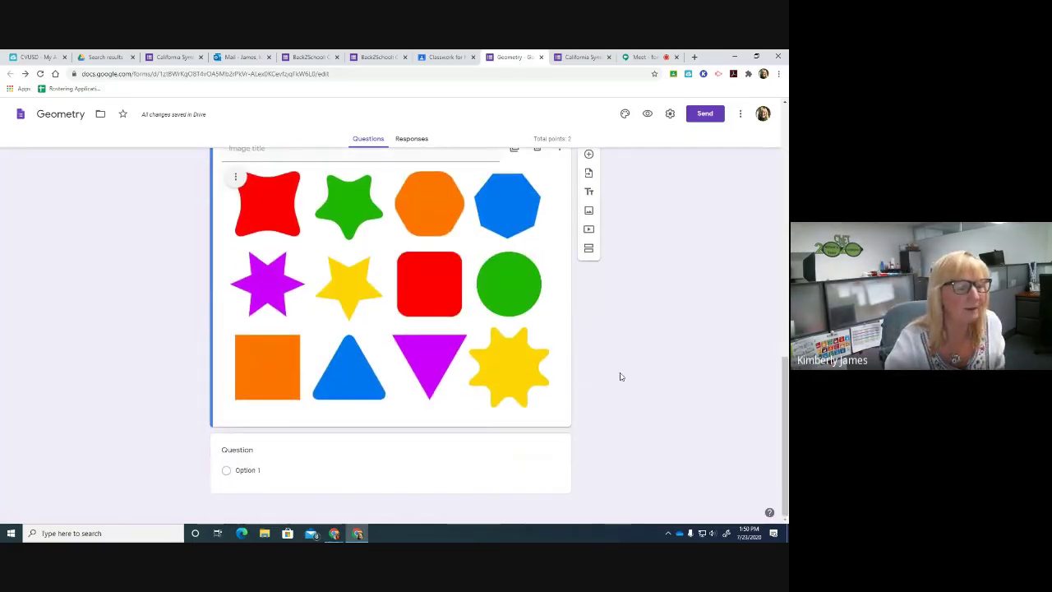
pyautogui.click(272, 452)
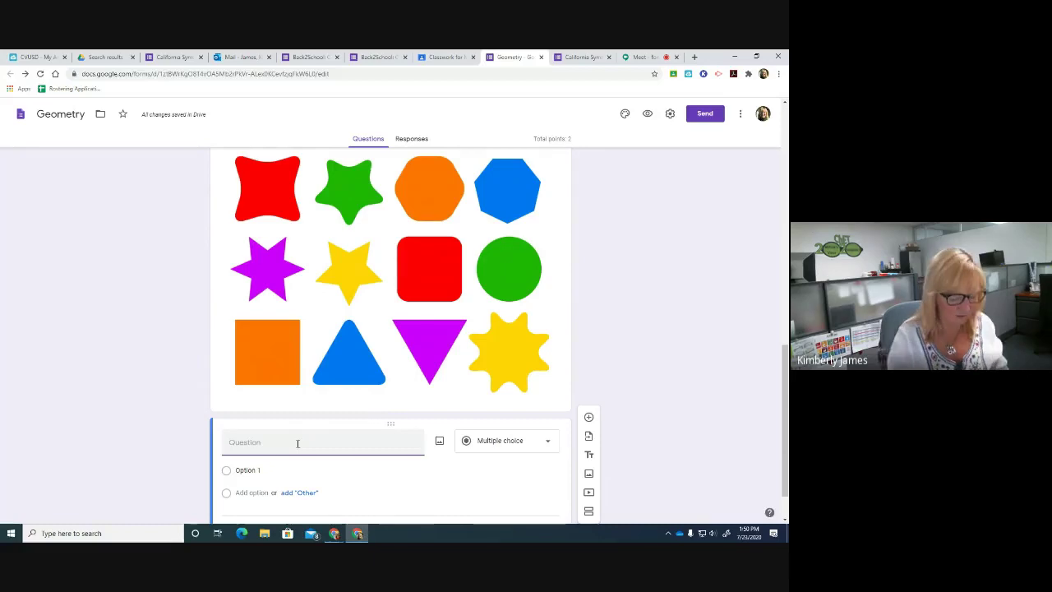
pyautogui.write('WHat')
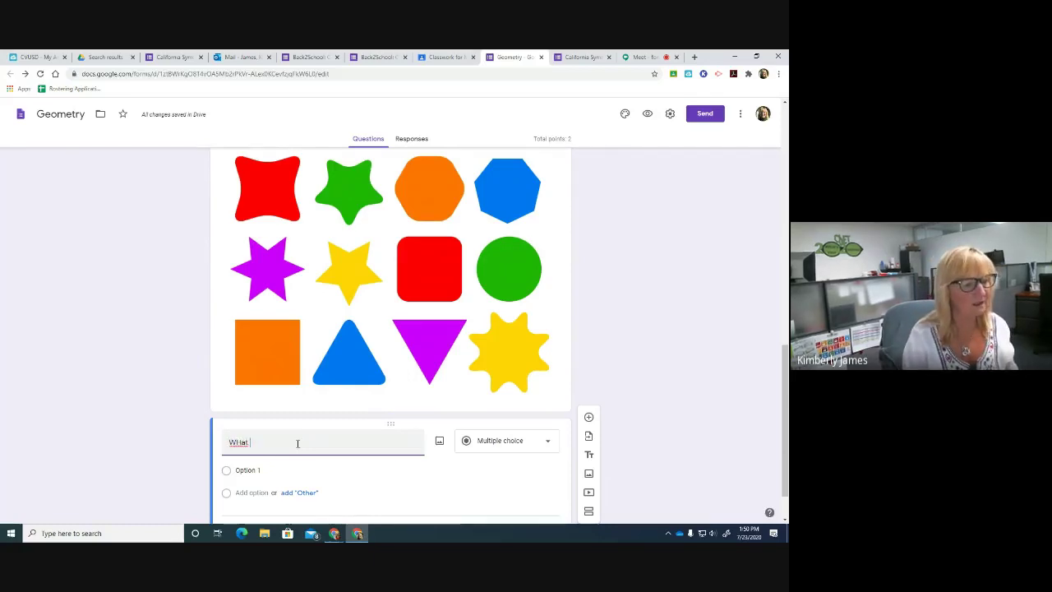
pyautogui.press('BackSpace')
pyautogui.press('BackSpace')
pyautogui.press('BackSpace')
pyautogui.press('BackSpace')
pyautogui.write('Name')
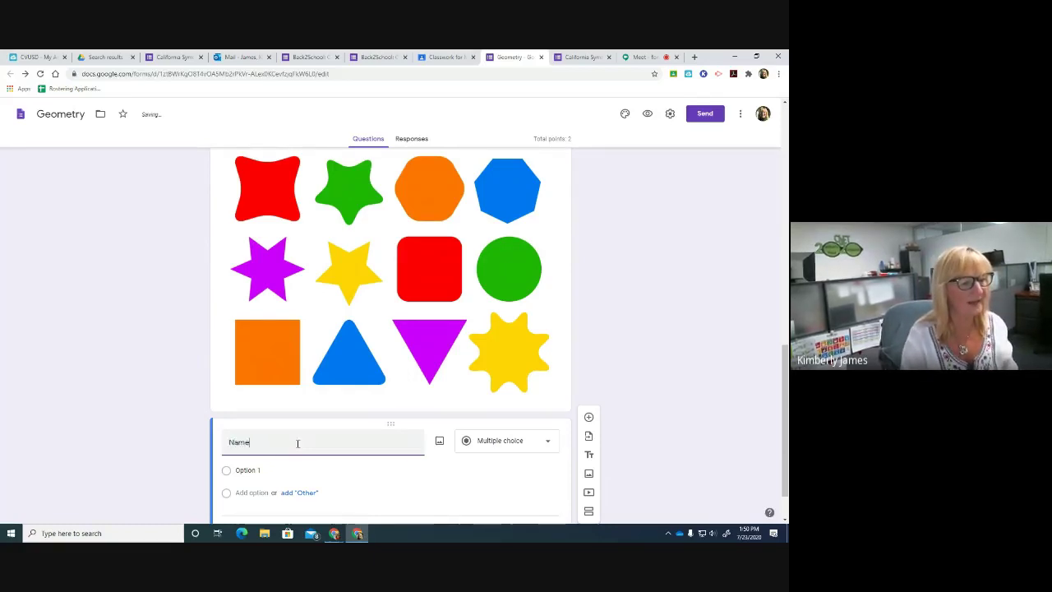
pyautogui.write(' the bue s')
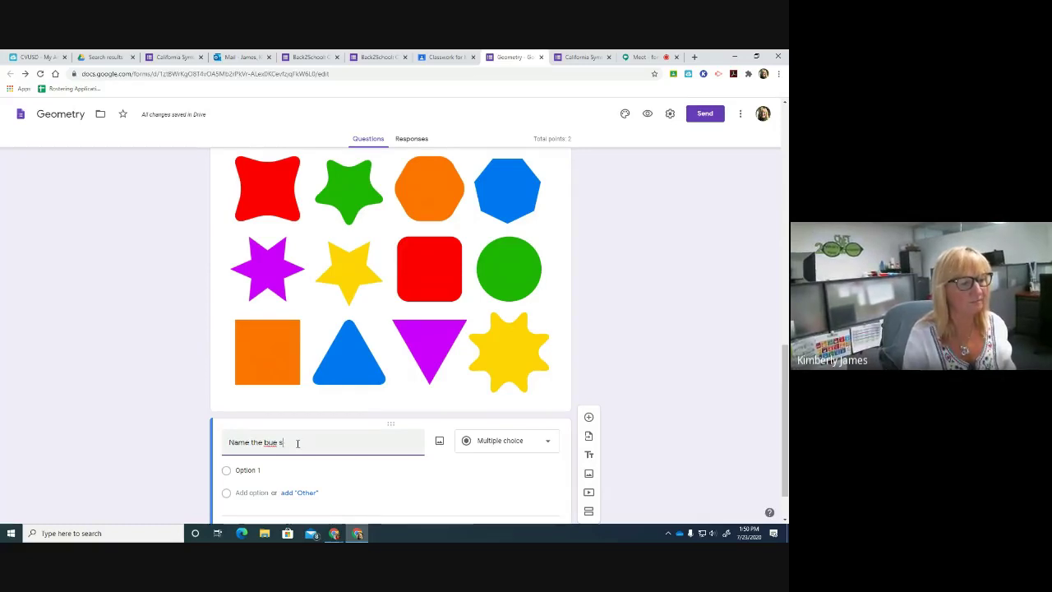
pyautogui.press('BackSpace')
pyautogui.press('BackSpace')
pyautogui.press('BackSpace')
pyautogui.press('BackSpace')
pyautogui.write('lue shapes')
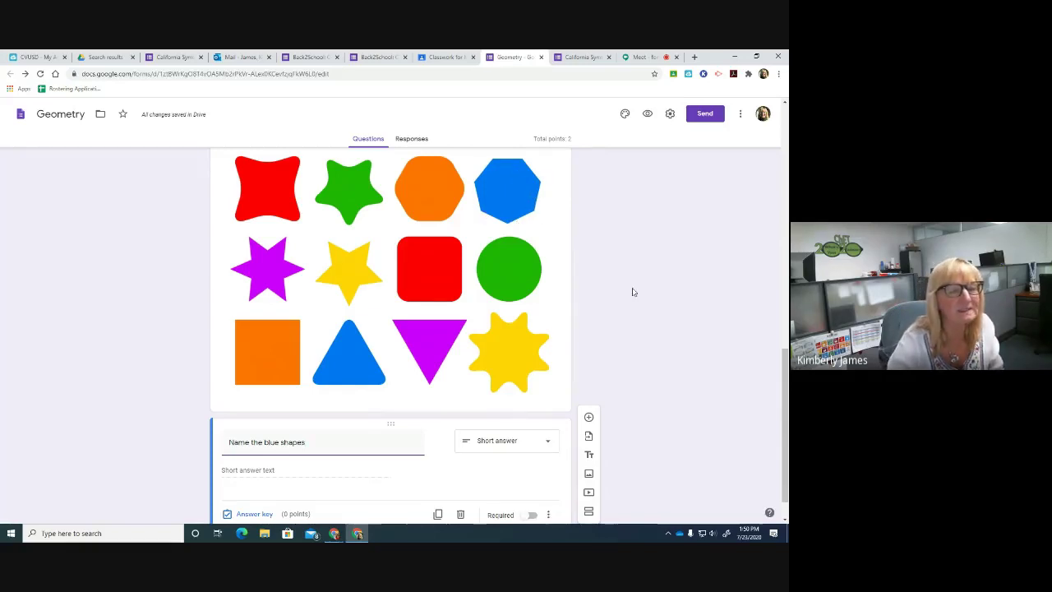
# - Open the answer key of the blue shapes question and add "triangle and schmengy" as a correct answer
pyautogui.scroll(-2, 637, 322)
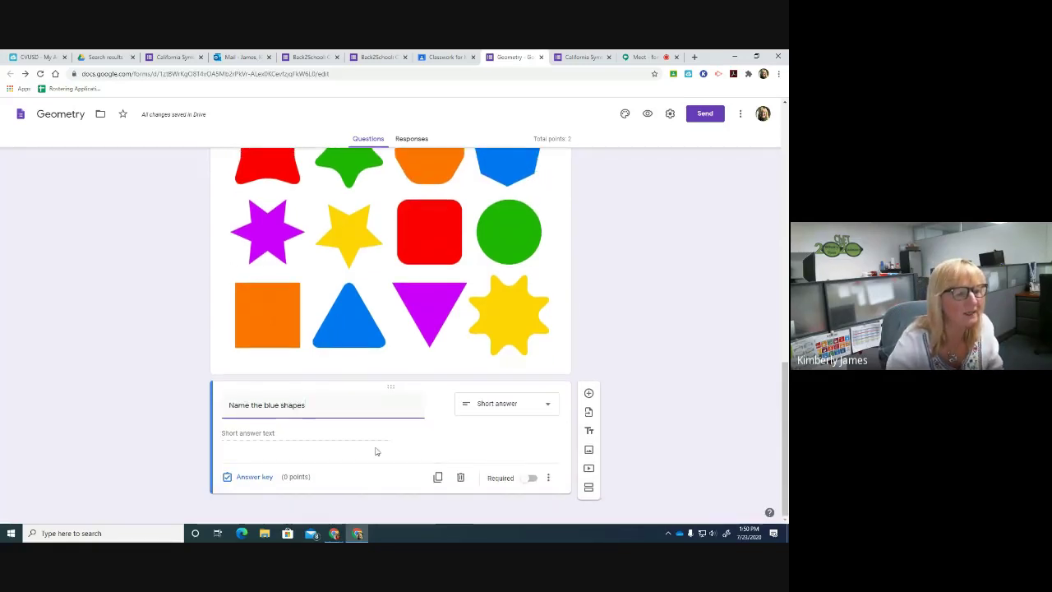
pyautogui.click(254, 477)
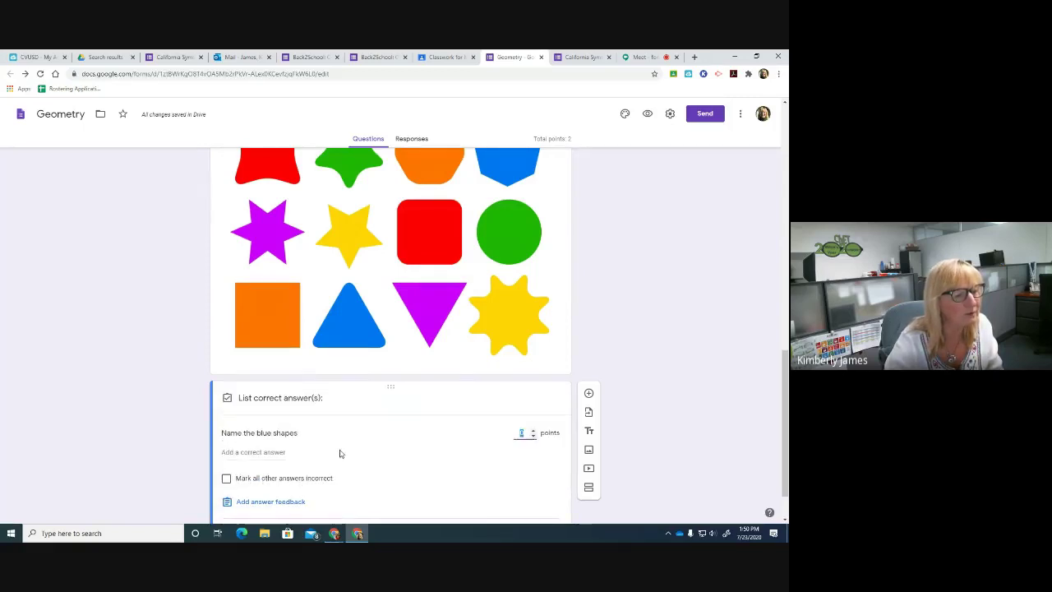
pyautogui.scroll(-2, 340, 455)
pyautogui.click(257, 399)
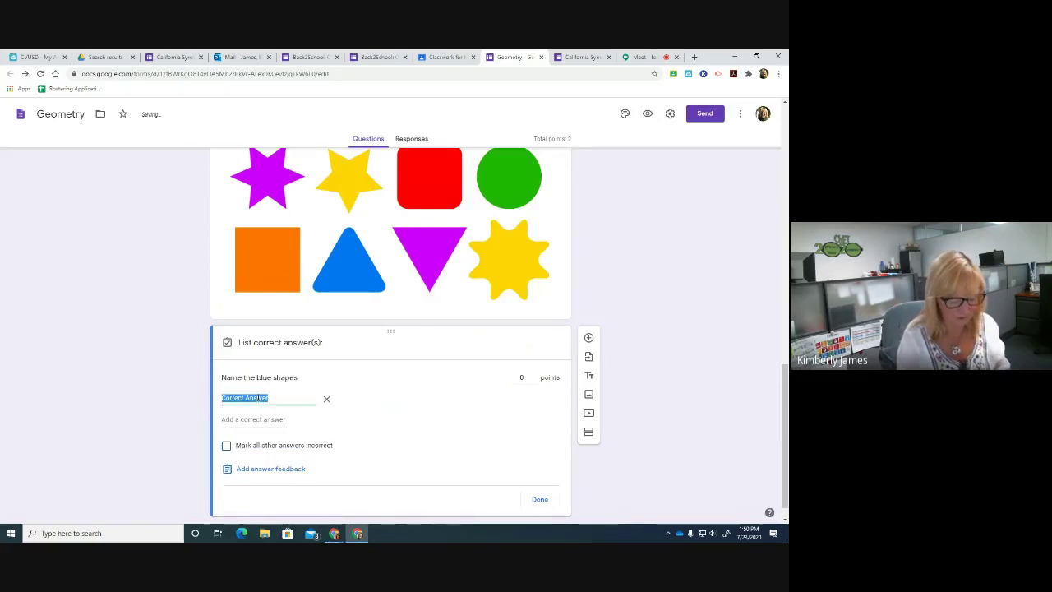
pyautogui.write('triangle')
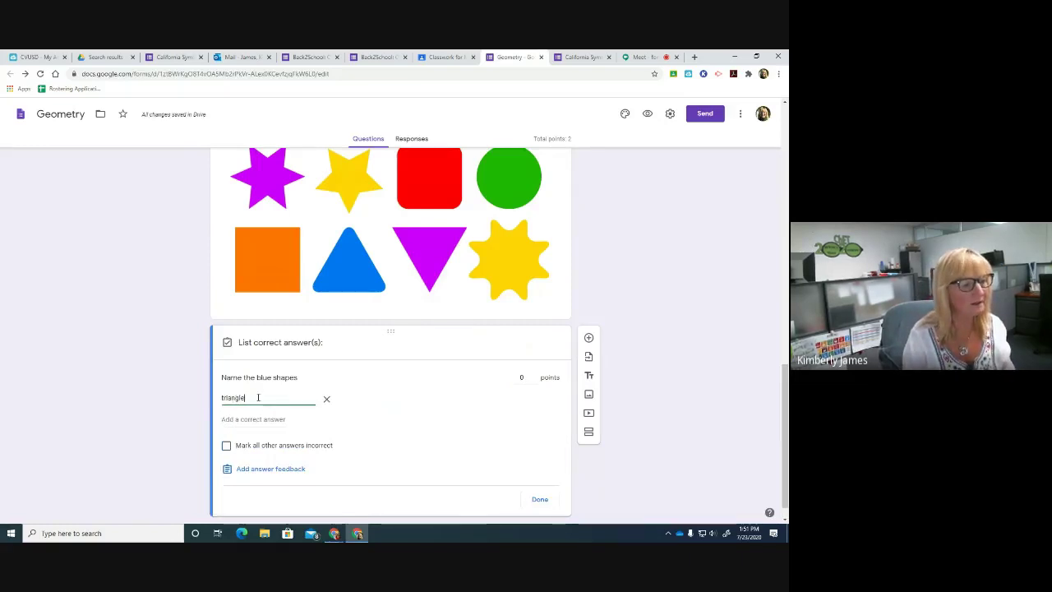
pyautogui.write(' and')
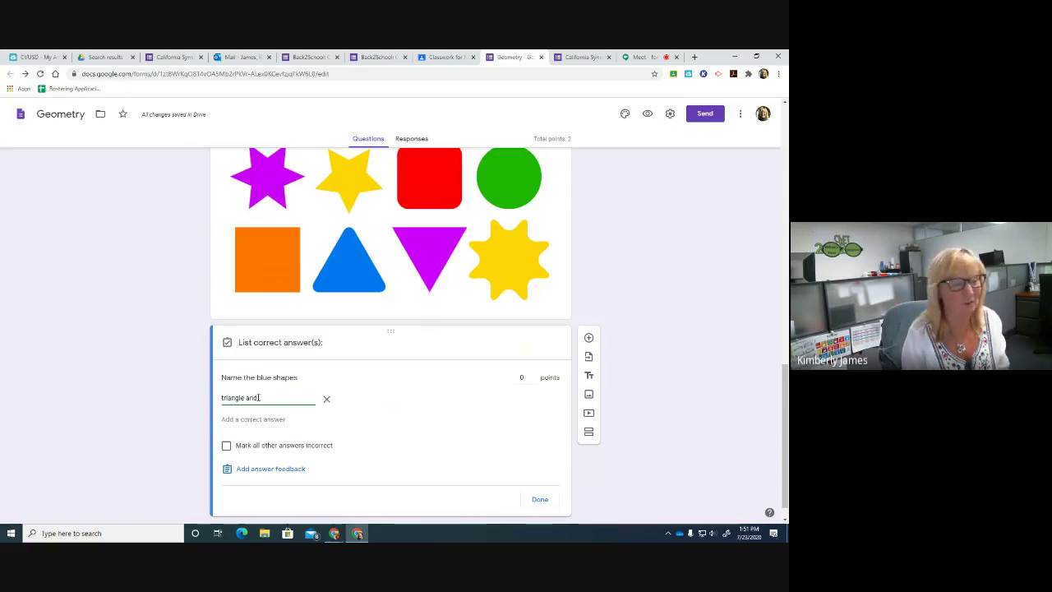
pyautogui.write('sc')
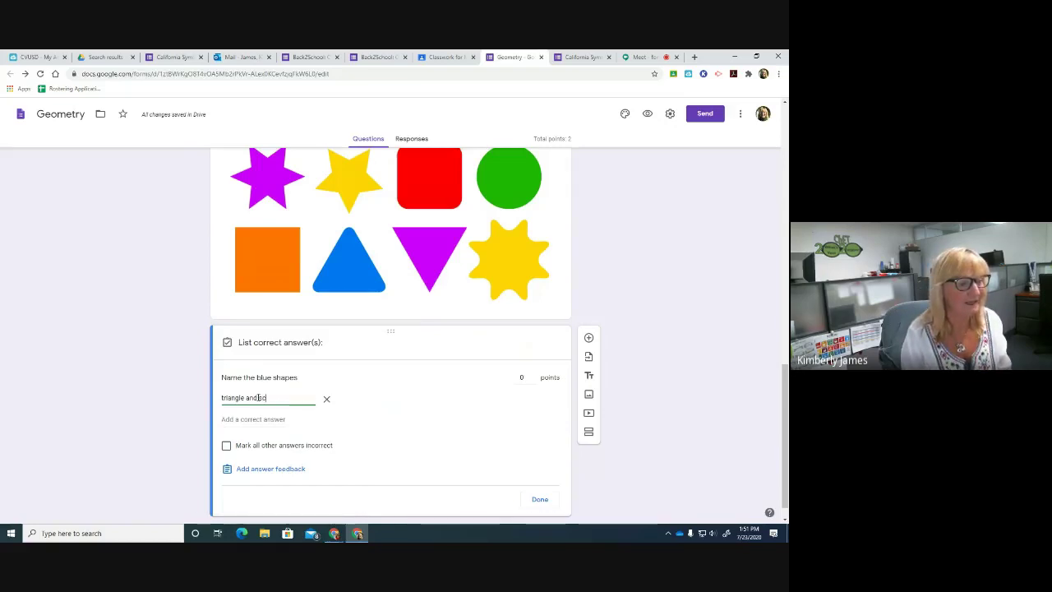
pyautogui.write('hmengy')
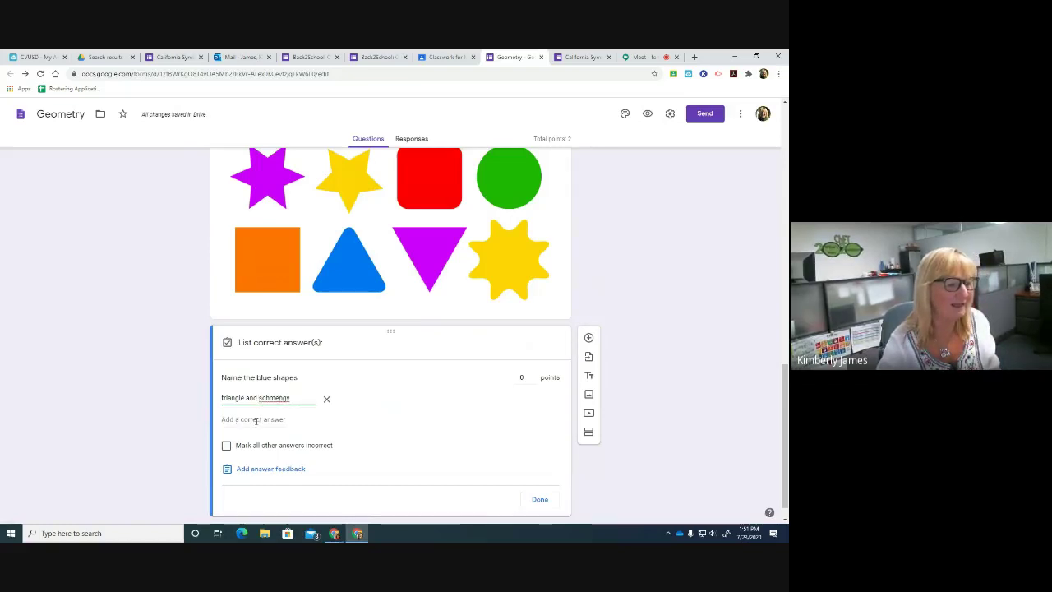
# - Add "Triangle and Schmengy" and "triangle, schmengy" as further correct answers to the blue shapes question
pyautogui.click(265, 423)
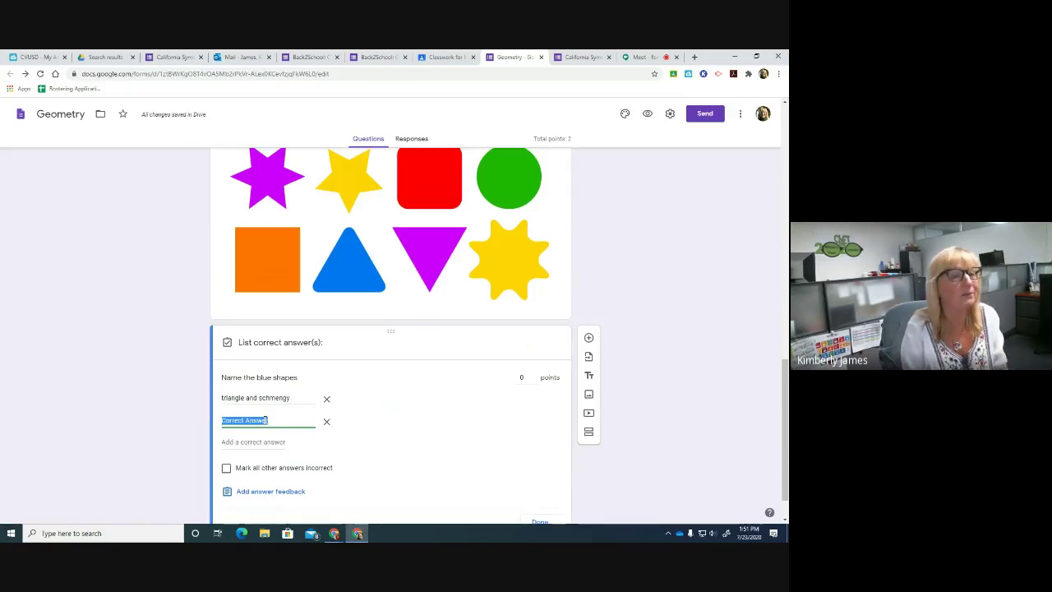
pyautogui.write('Trian')
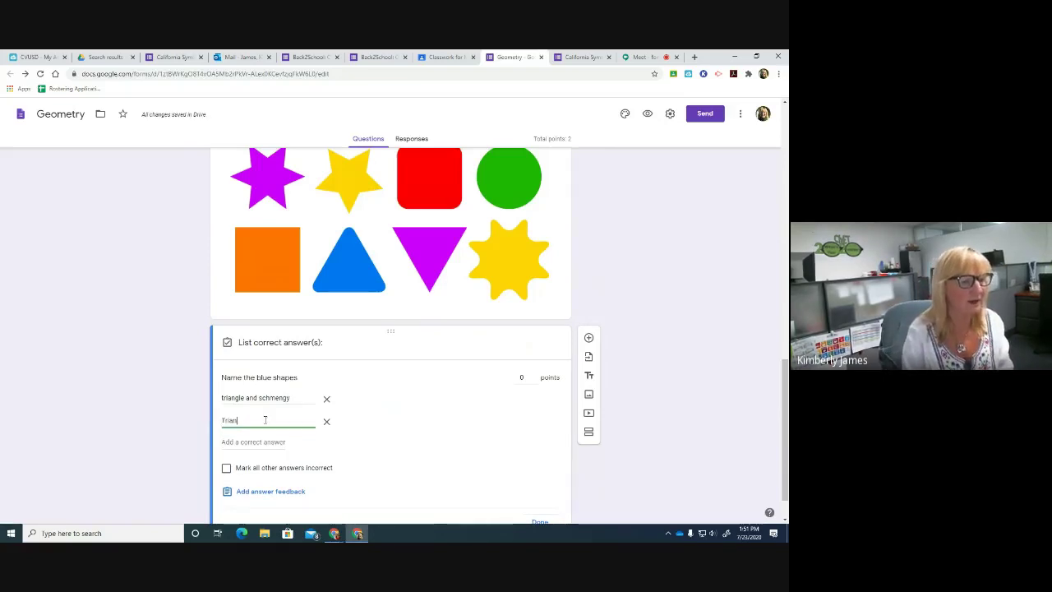
pyautogui.write('gle and sch')
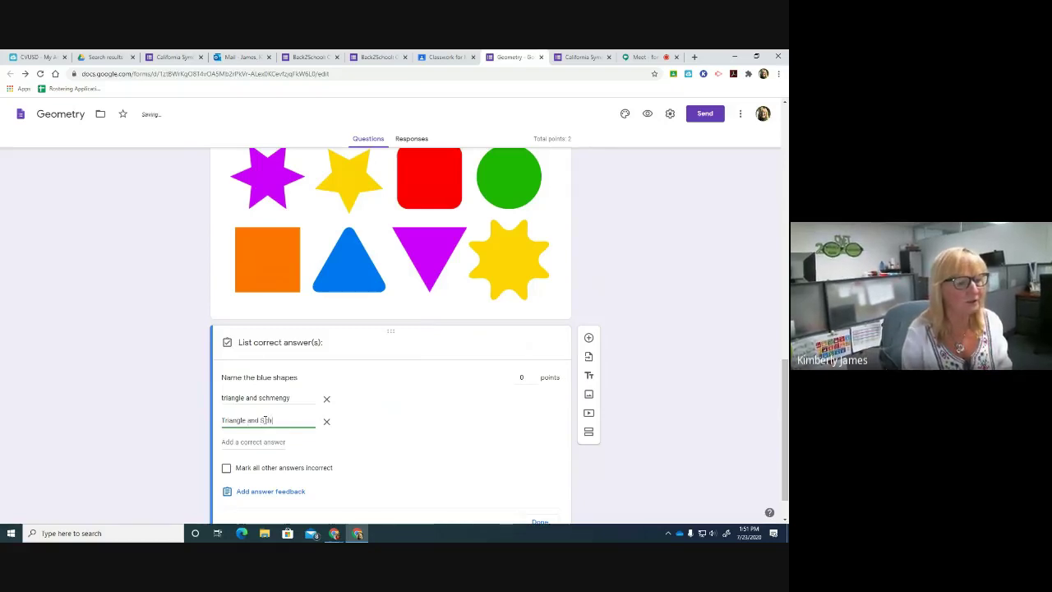
pyautogui.write('mengy')
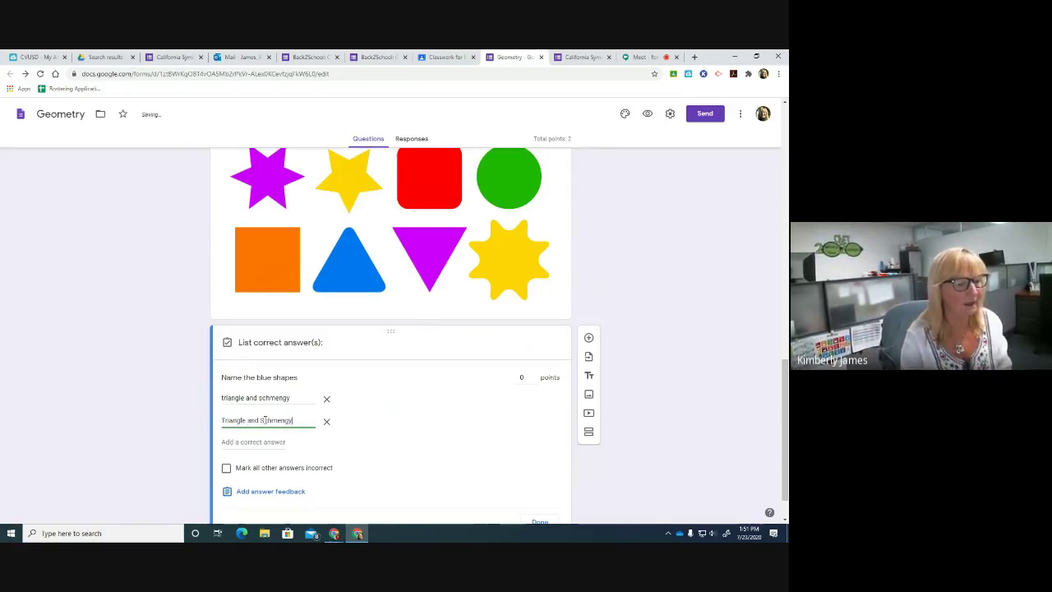
pyautogui.click(264, 442)
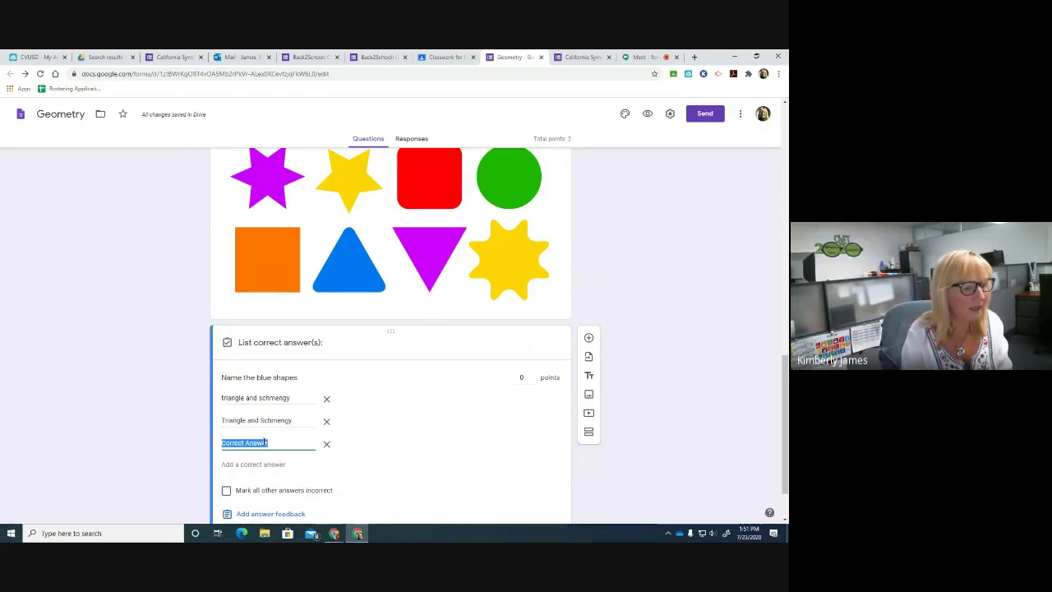
pyautogui.write('triangle, schmeng')
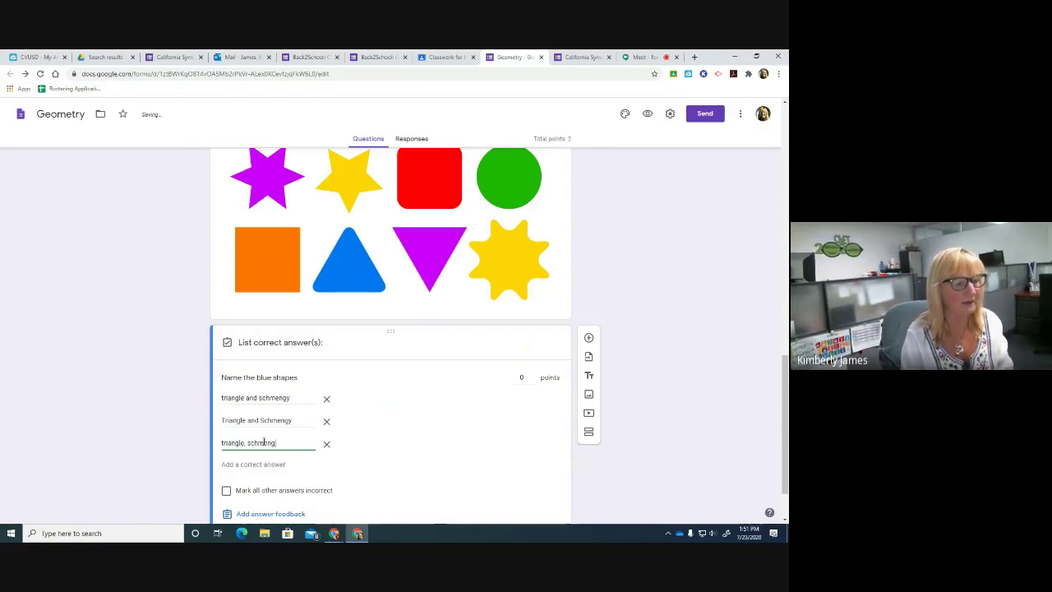
pyautogui.write('y')
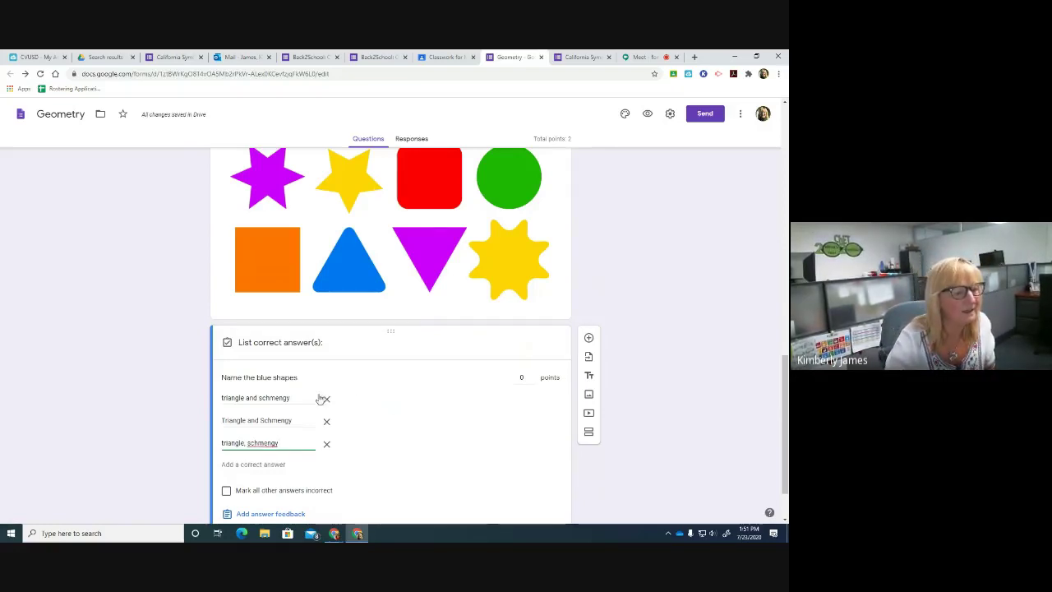
# - Mark all other answers incorrect and add the answer feedback "I will check all answers in 24 hours."
pyautogui.scroll(-2, 367, 406)
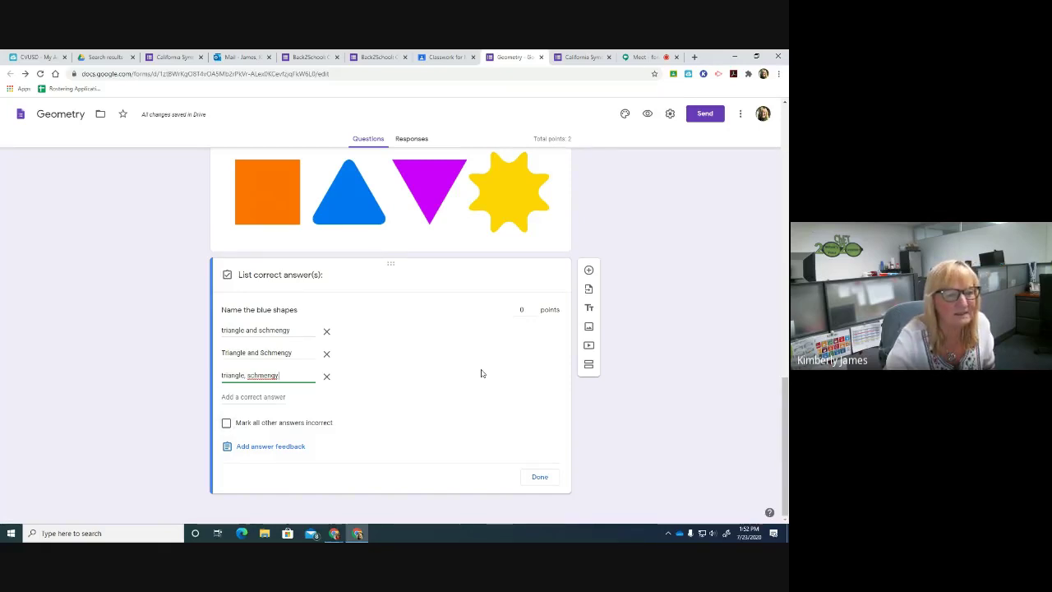
pyautogui.click(227, 424)
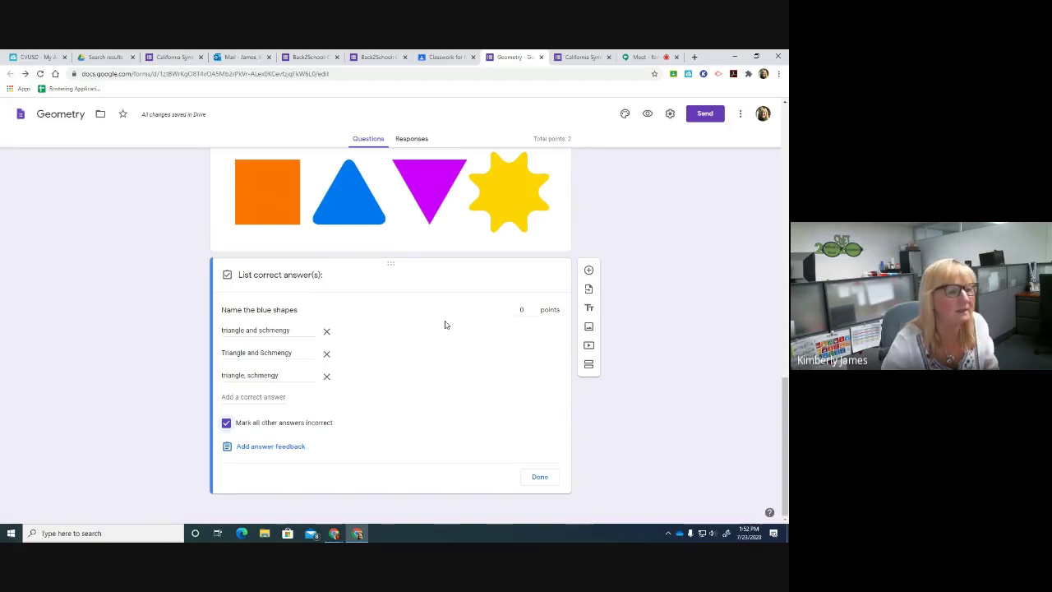
pyautogui.click(265, 446)
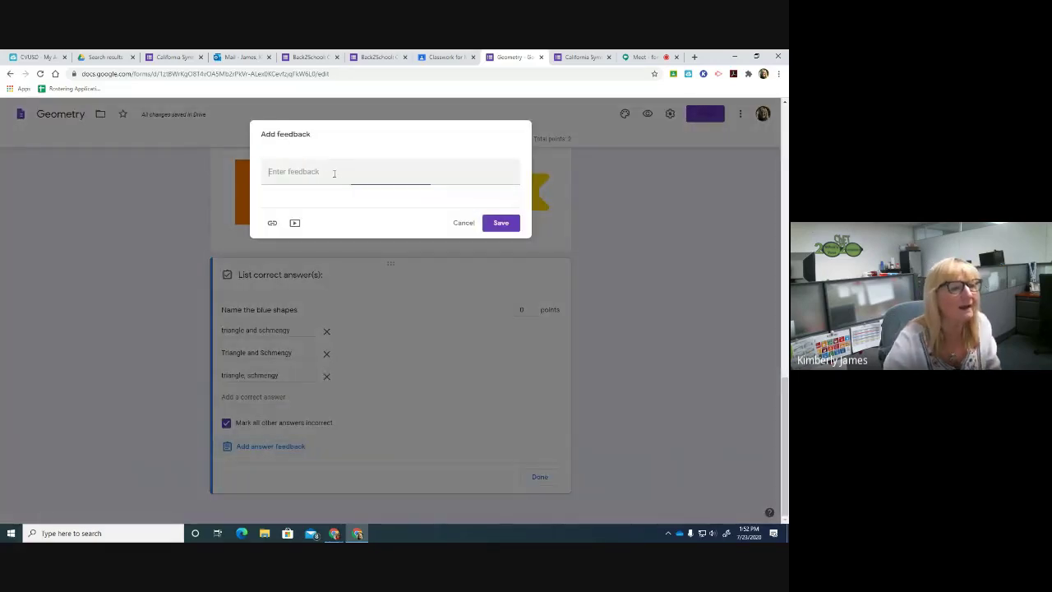
pyautogui.write('I will')
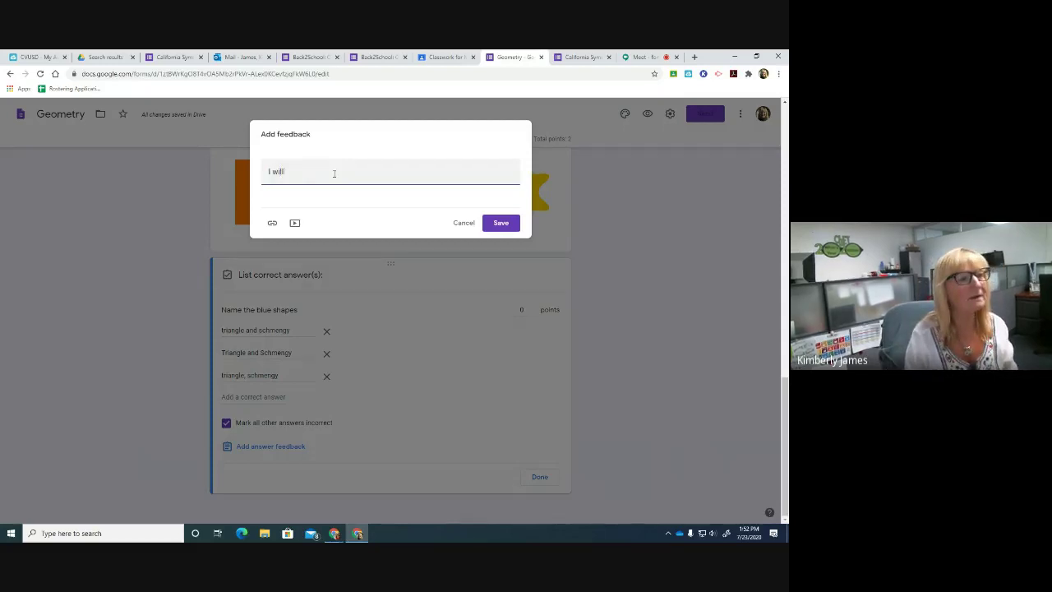
pyautogui.write(' check all answers')
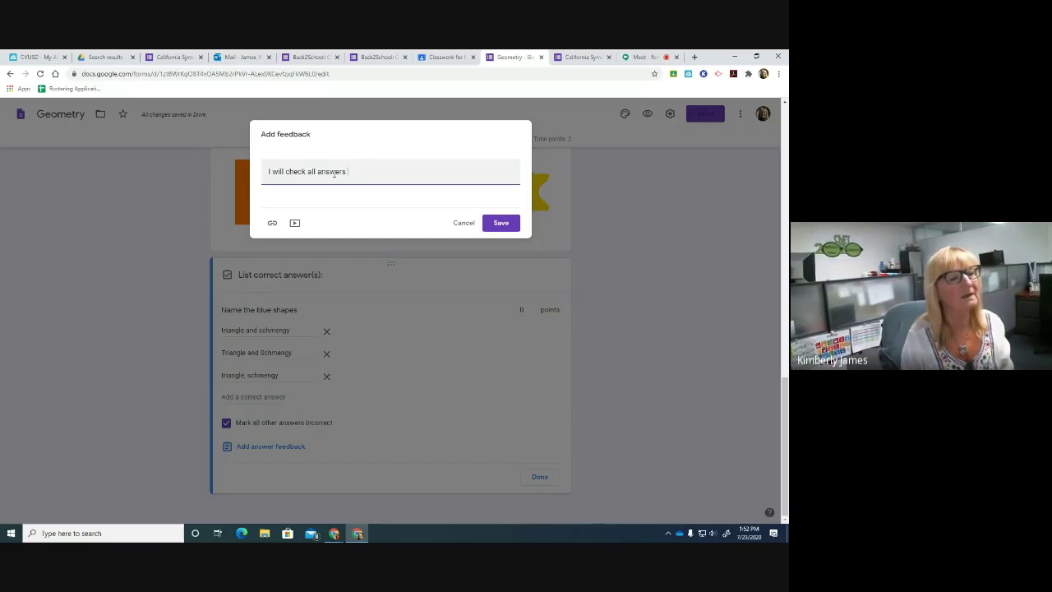
pyautogui.write('in 24 hours.')
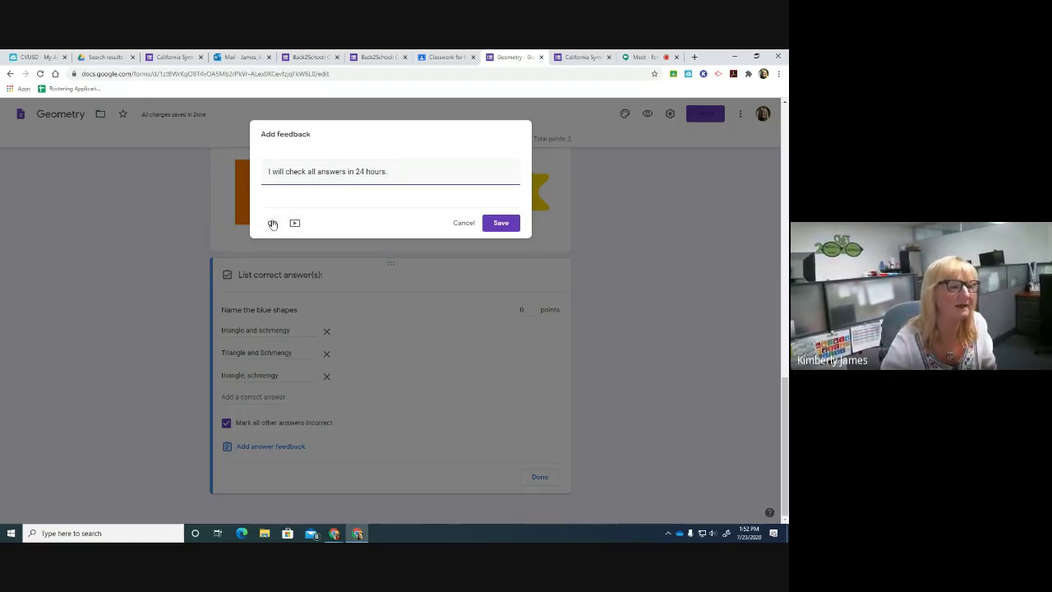
pyautogui.click(508, 227)
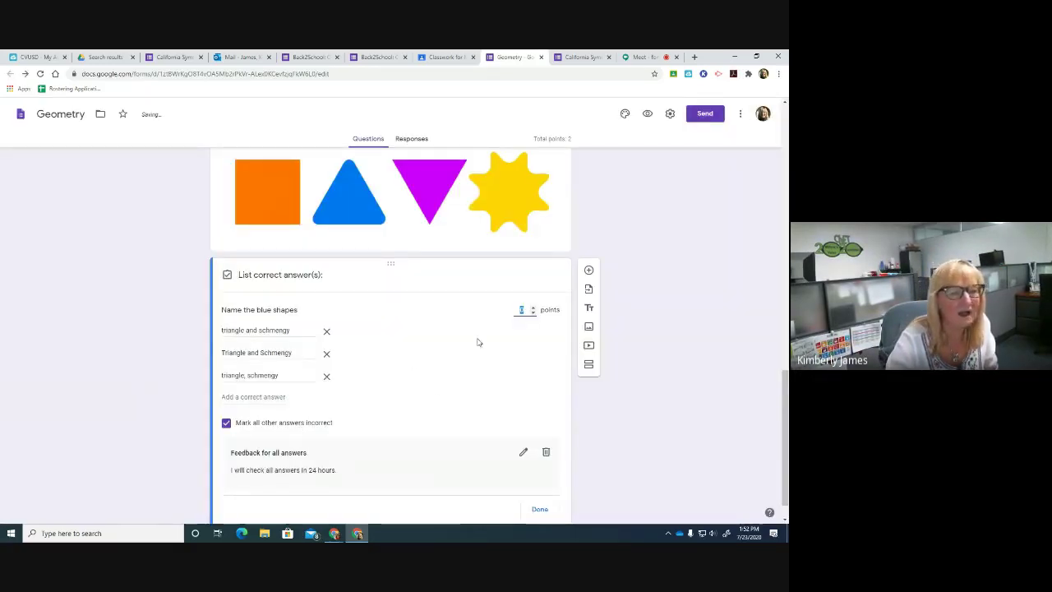
# - Set the blue shapes question to 2 points, close its answer key and mark the question as required
pyautogui.click(533, 310)
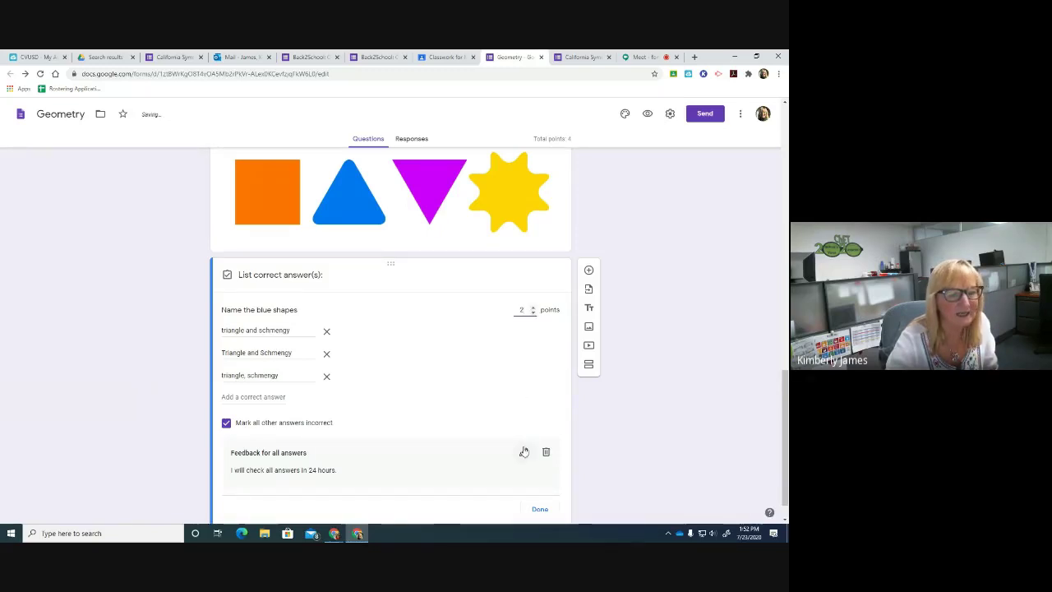
pyautogui.scroll(-1, 493, 443)
pyautogui.click(540, 476)
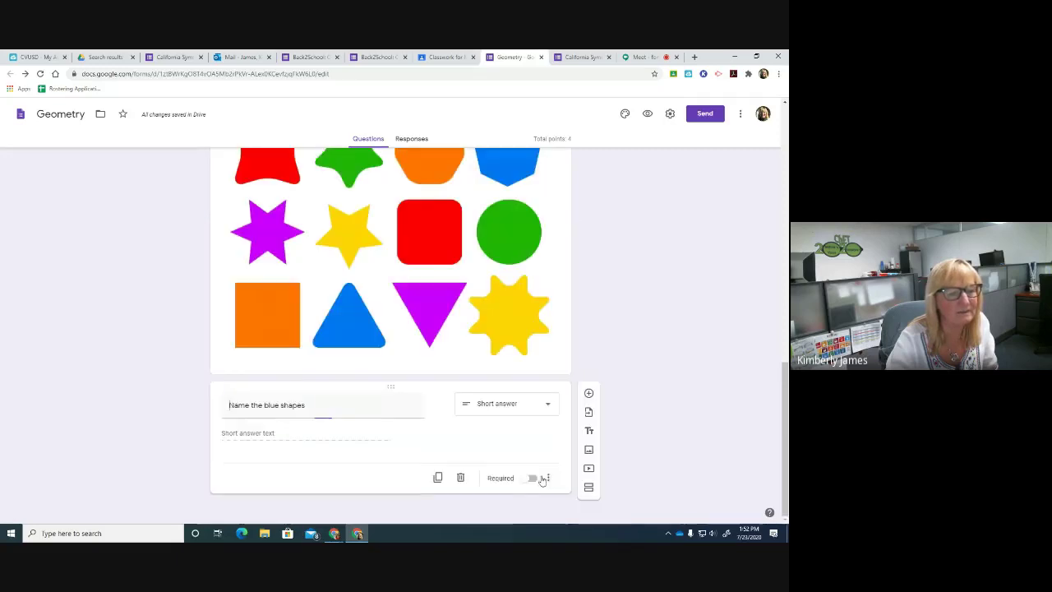
pyautogui.click(532, 485)
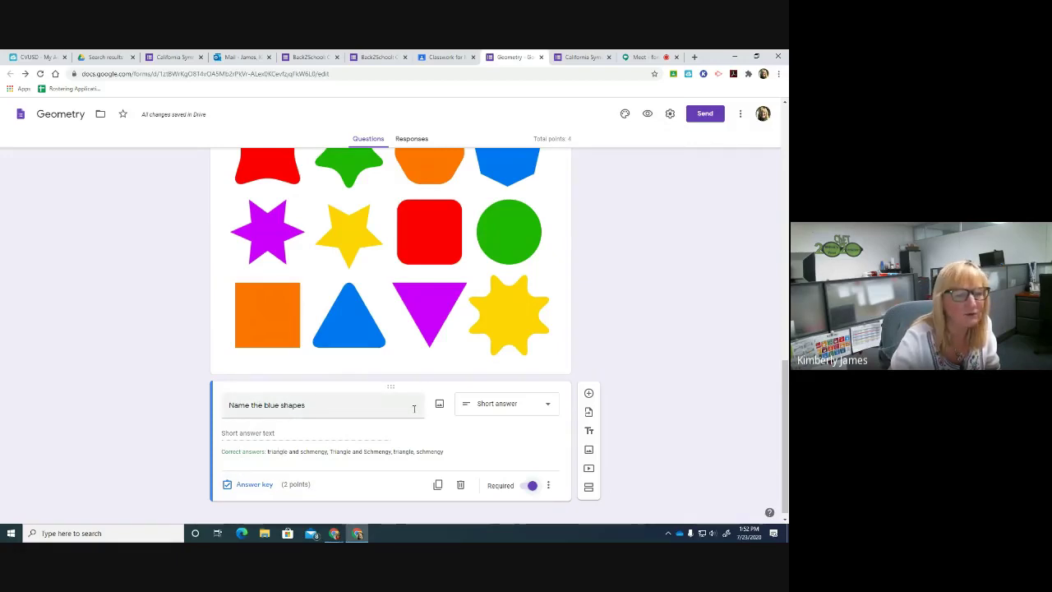
# - Add a period to the end of the question text "Name the blue shapes"
pyautogui.click(309, 407)
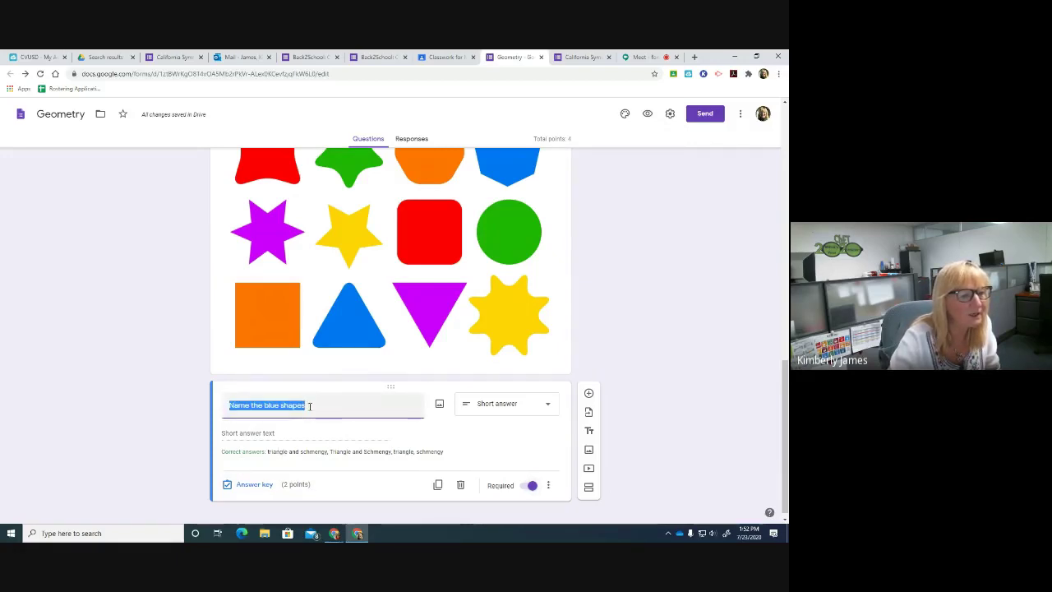
pyautogui.click(309, 406)
pyautogui.write('.')
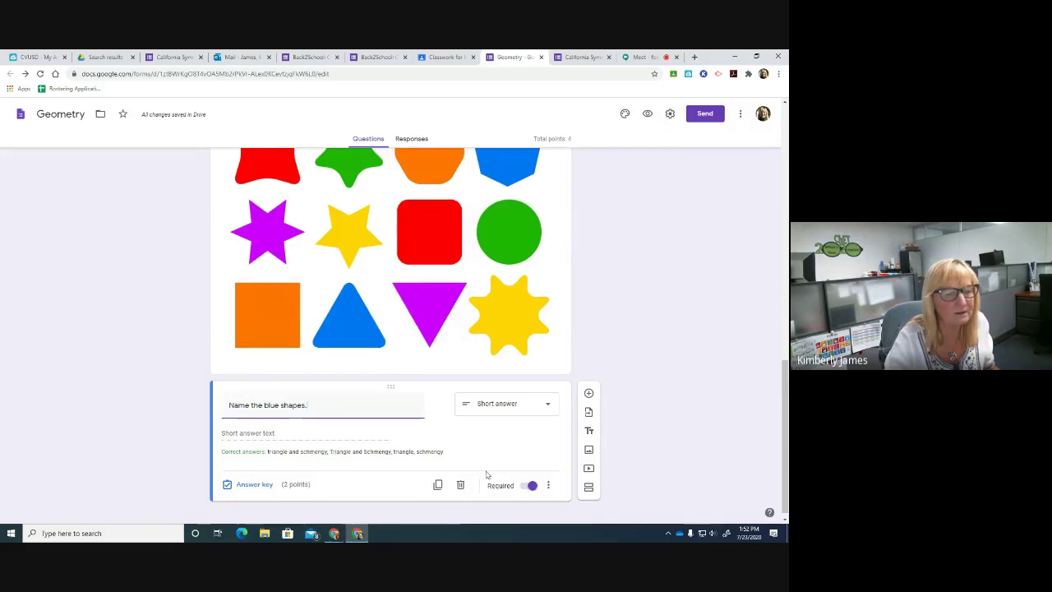
# - Review the cube and sphere questions in section 1, checking their Required setting and points
pyautogui.scroll(4, 482, 473)
pyautogui.scroll(2, 482, 473)
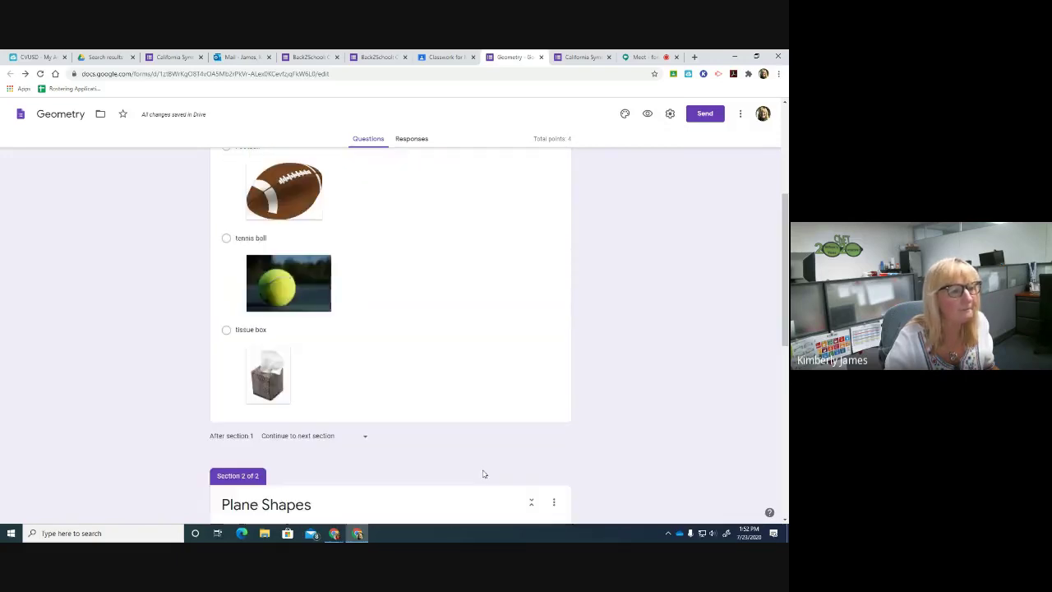
pyautogui.click(447, 383)
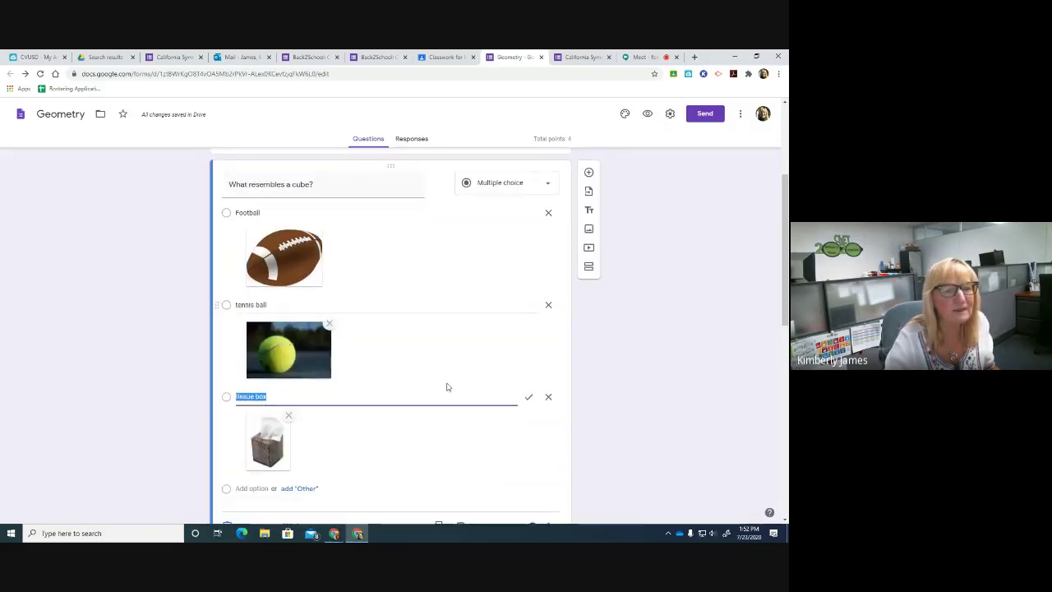
pyautogui.scroll(-1, 467, 407)
pyautogui.scroll(-1, 465, 415)
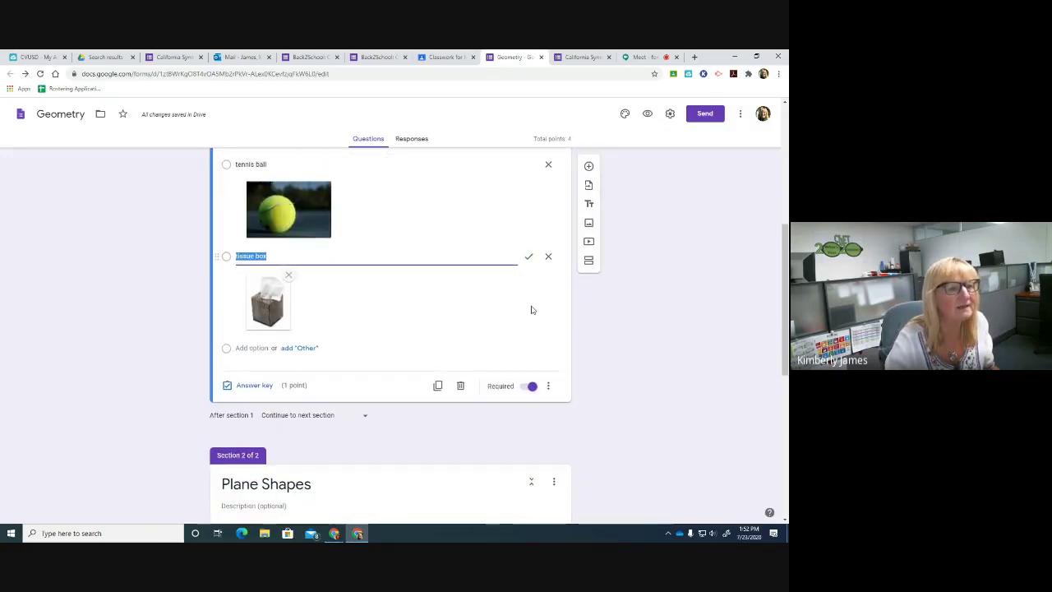
pyautogui.scroll(4, 531, 308)
pyautogui.click(415, 301)
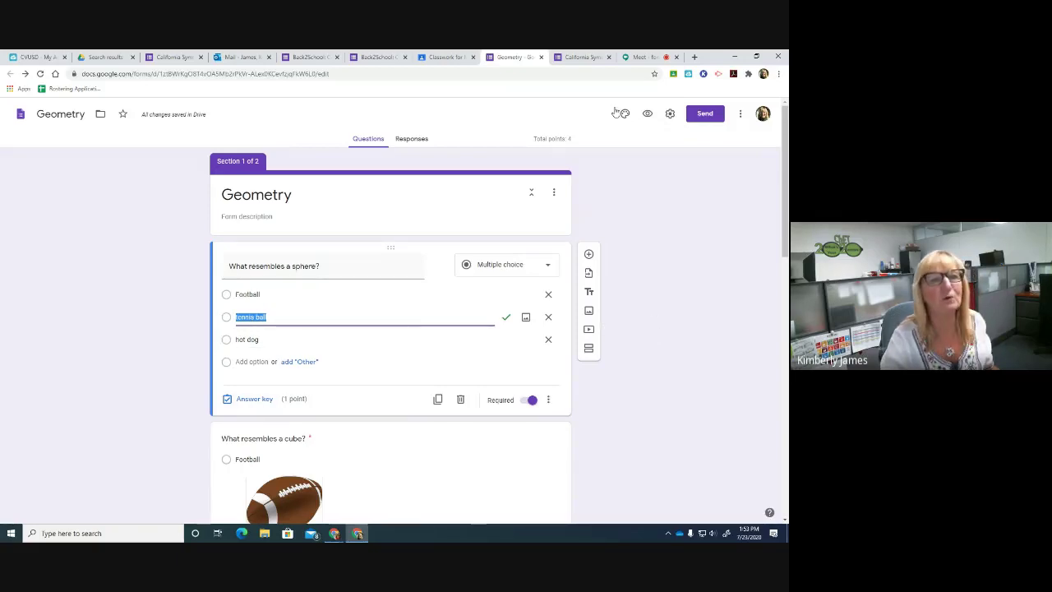
# - Preview the quiz, answer the sphere question with tennis ball and the cube question with tissue box, and continue to the Plane Shapes section
pyautogui.click(647, 114)
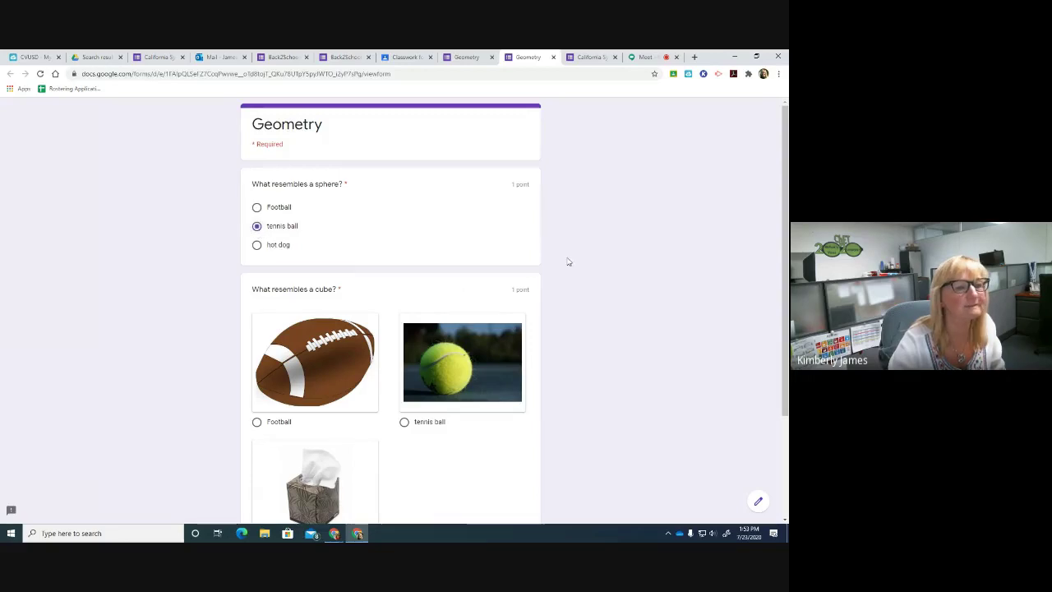
pyautogui.scroll(-3, 567, 263)
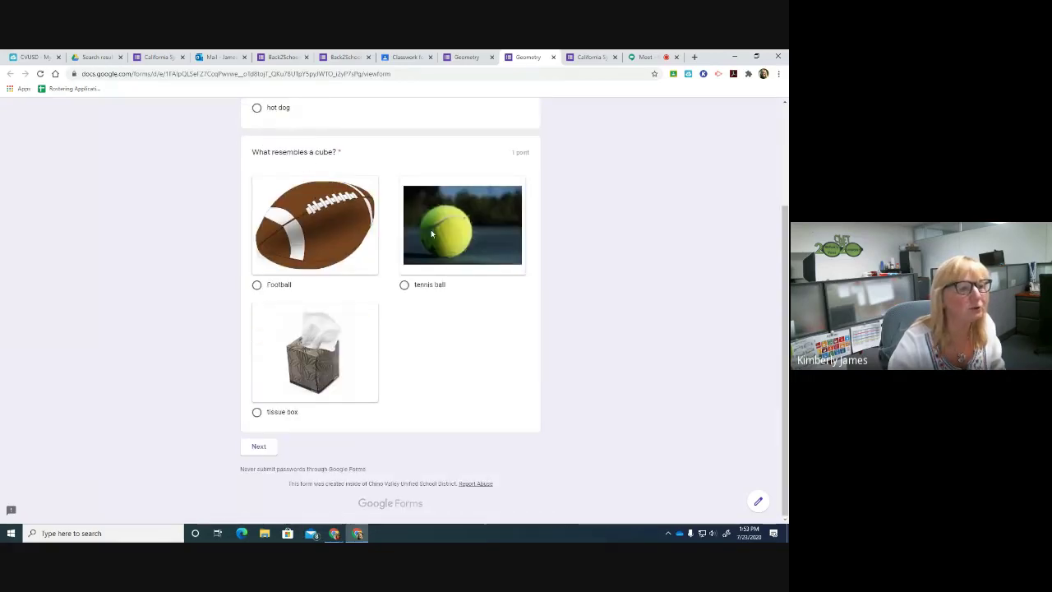
pyautogui.click(256, 412)
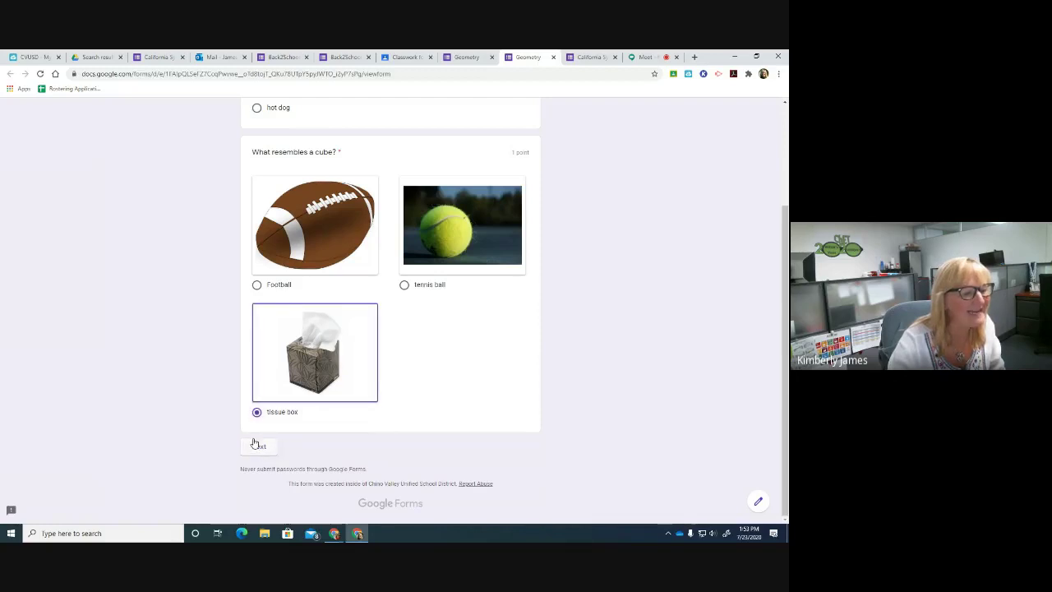
pyautogui.click(258, 446)
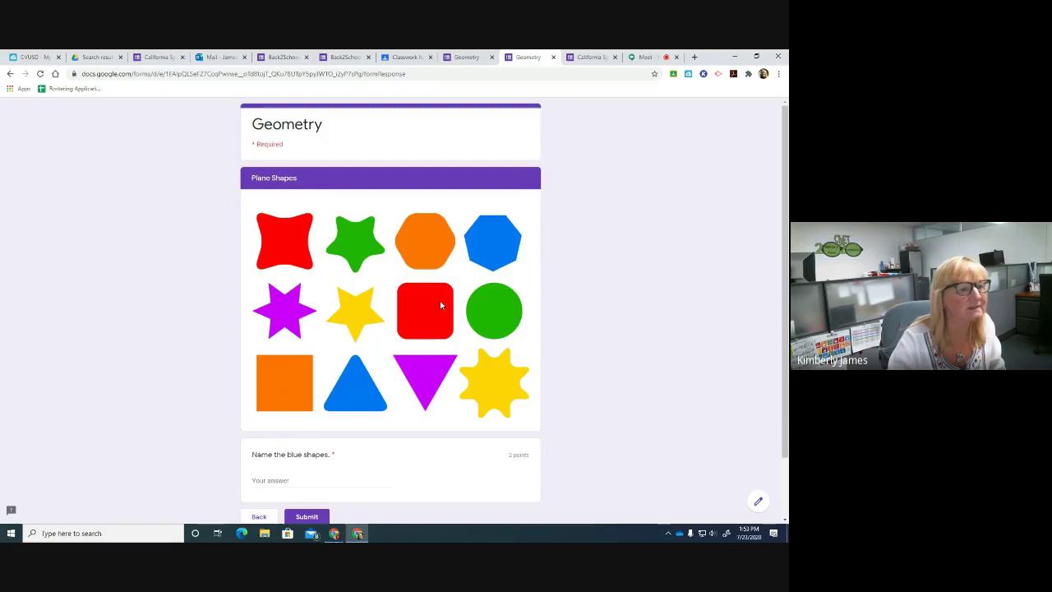
pyautogui.scroll(-1, 435, 350)
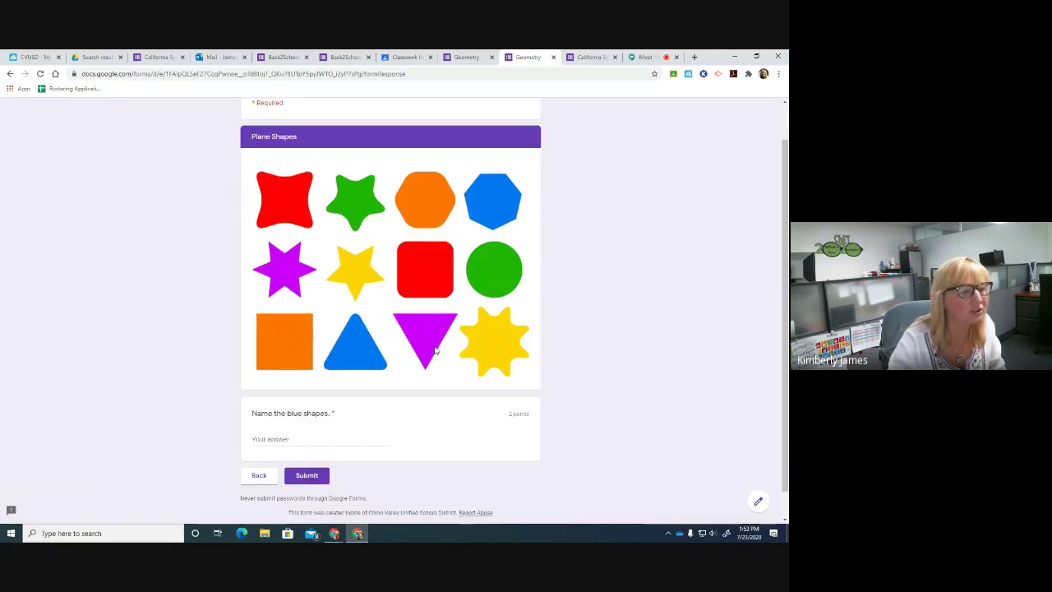
# - Answer the blue shapes question with "schmengy and triangle" and submit the quiz
pyautogui.scroll(-1, 436, 349)
pyautogui.click(299, 409)
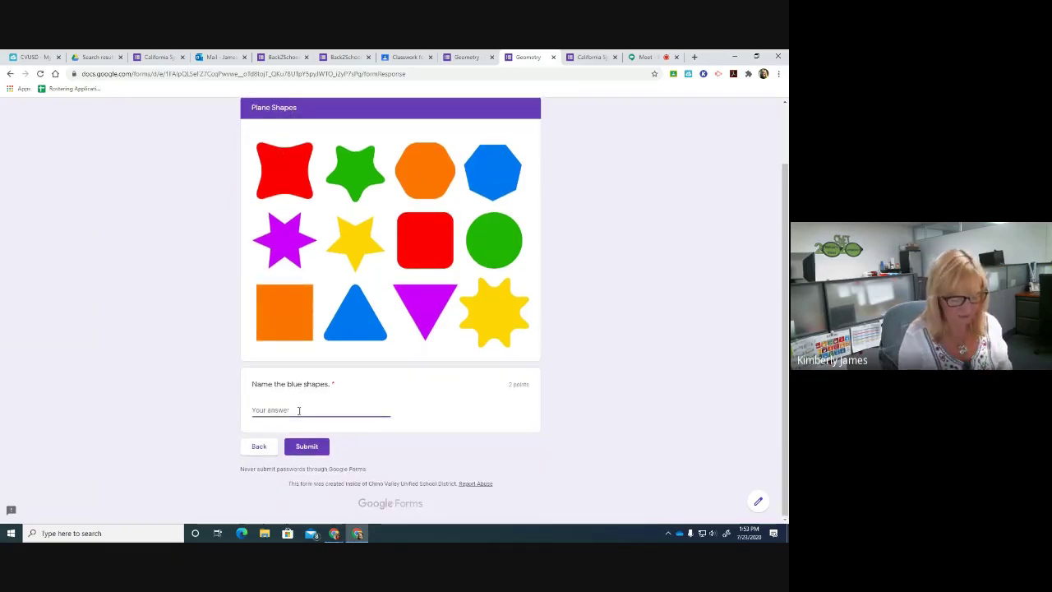
pyautogui.write('s')
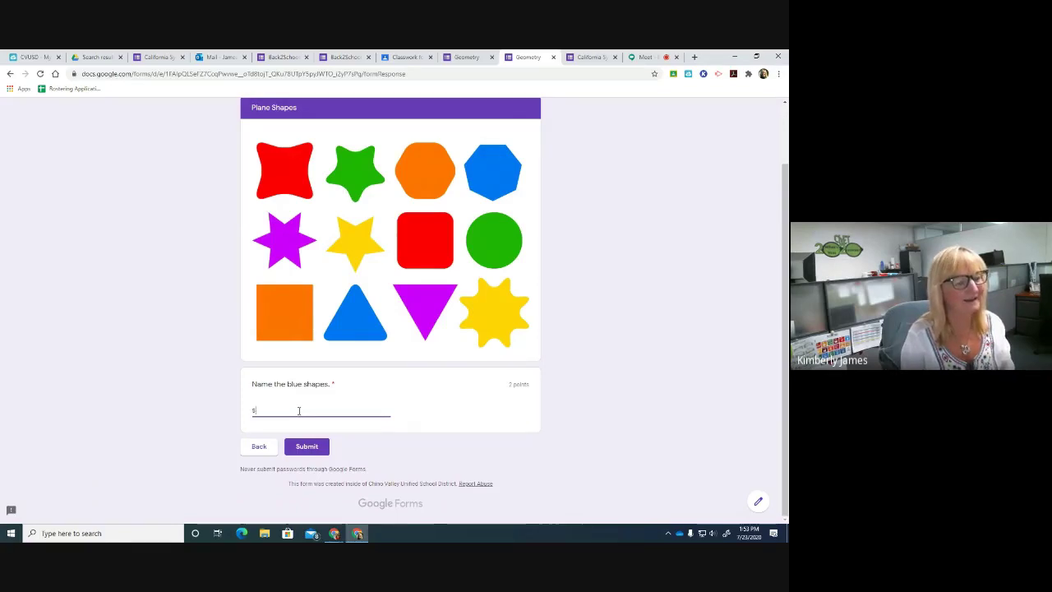
pyautogui.write('chmengy ')
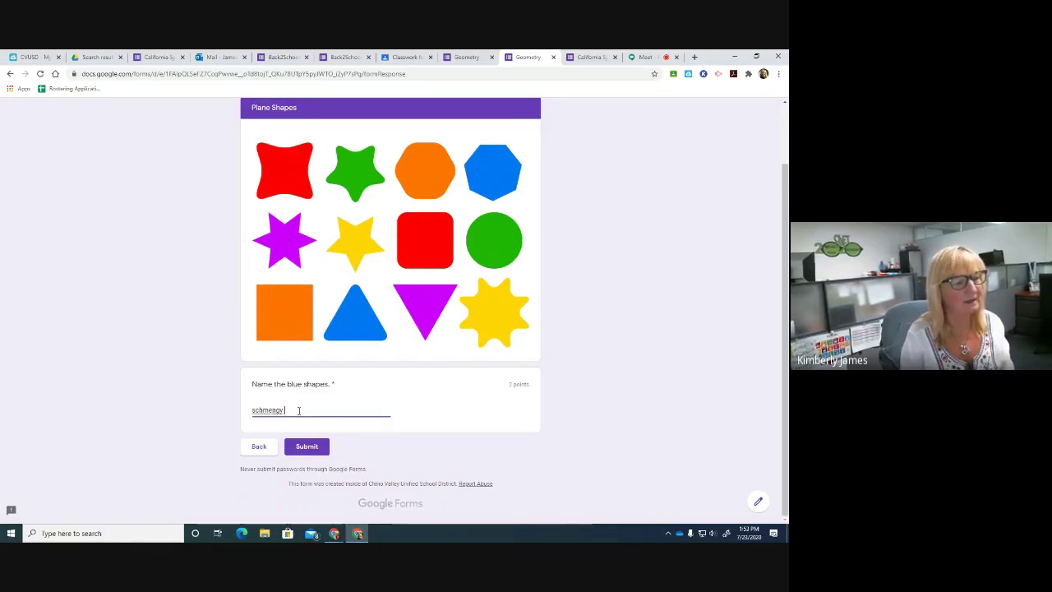
pyautogui.write('and triangle')
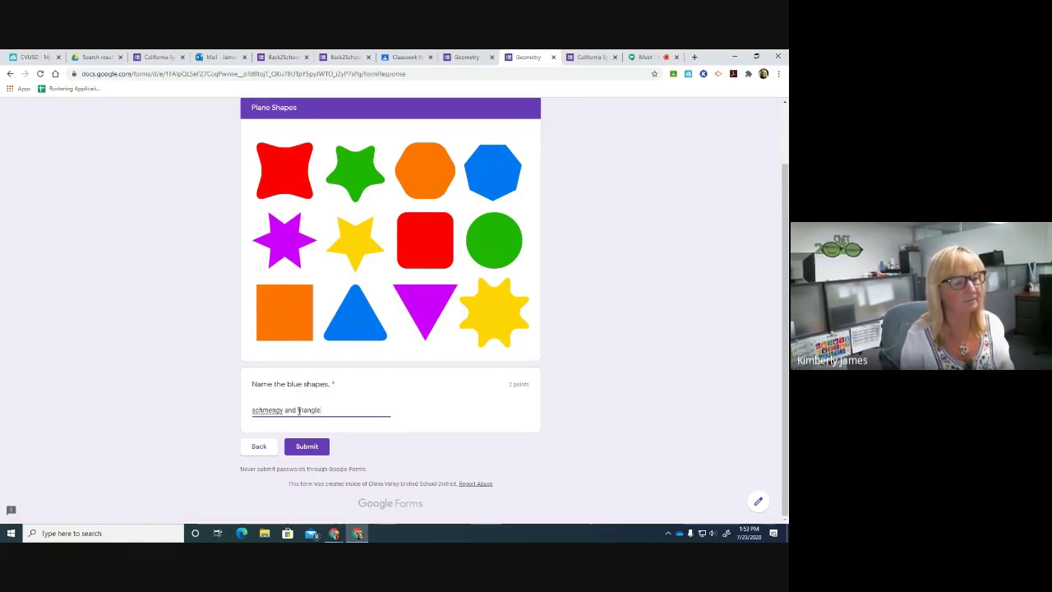
pyautogui.click(304, 447)
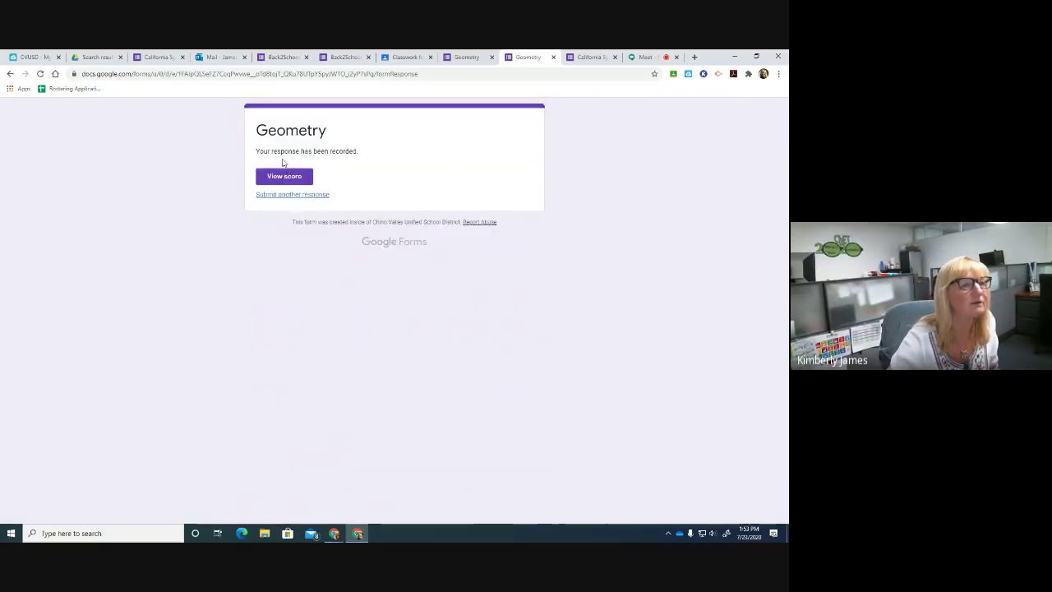
# - View the quiz score and examine the marked answers, correct answers and feedback for every question
pyautogui.click(296, 176)
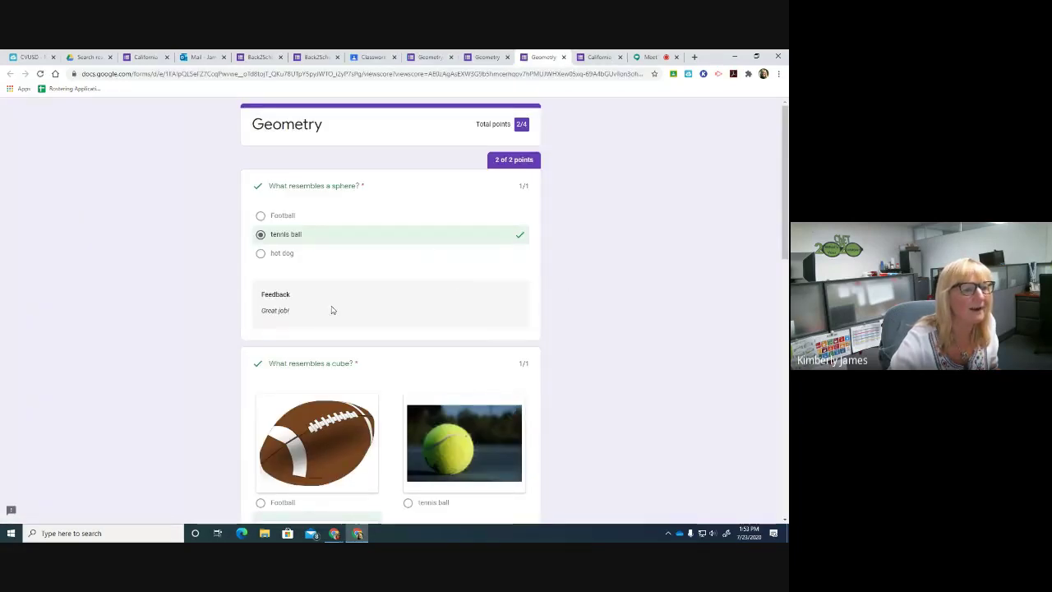
pyautogui.scroll(-2, 566, 325)
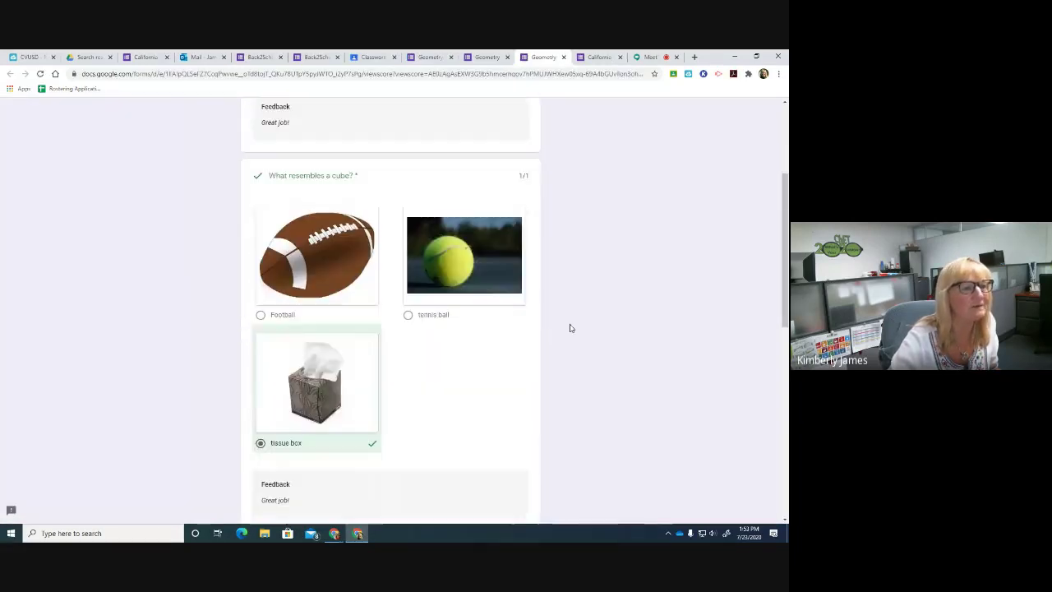
pyautogui.scroll(-4, 415, 347)
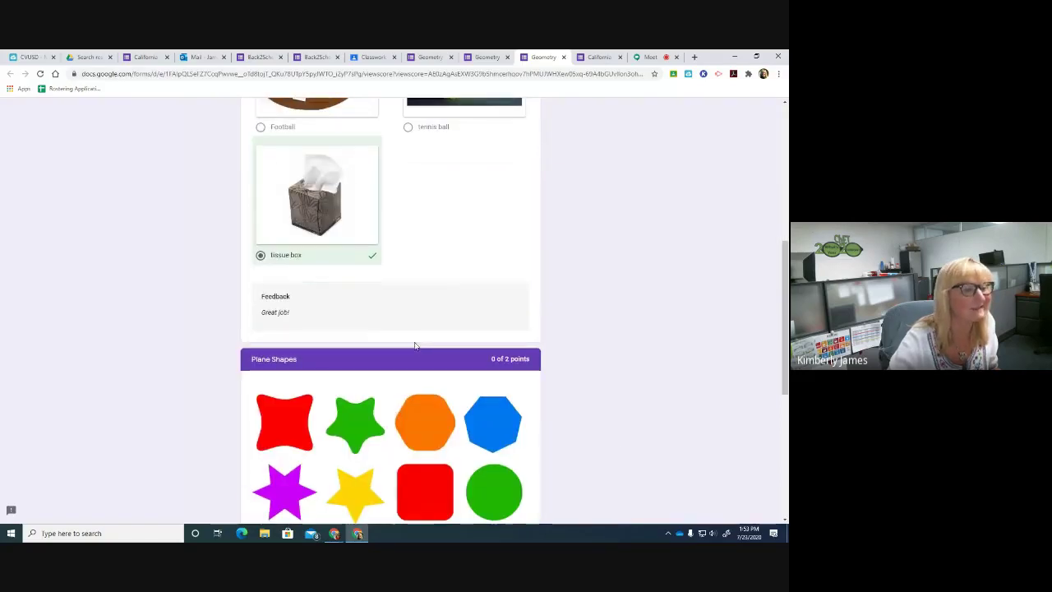
pyautogui.scroll(-3, 595, 390)
pyautogui.scroll(2, 617, 303)
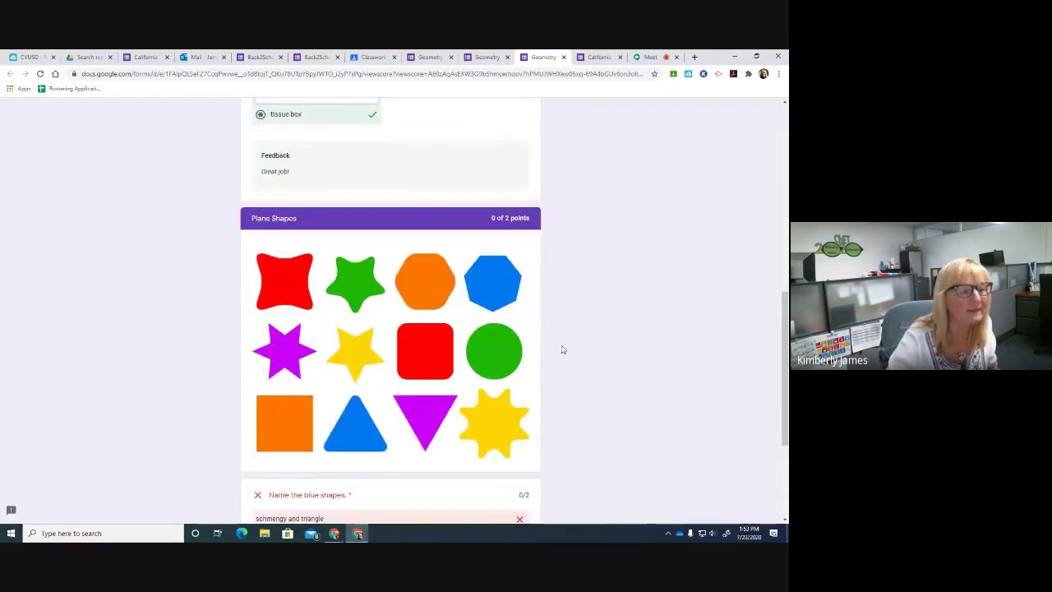
pyautogui.scroll(-3, 562, 350)
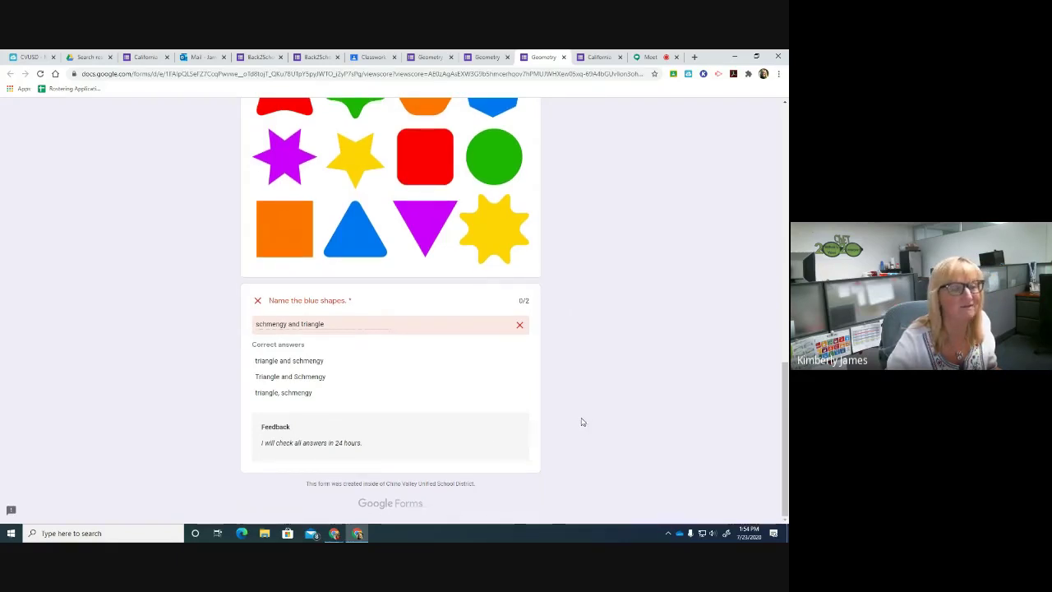
pyautogui.scroll(15, 582, 422)
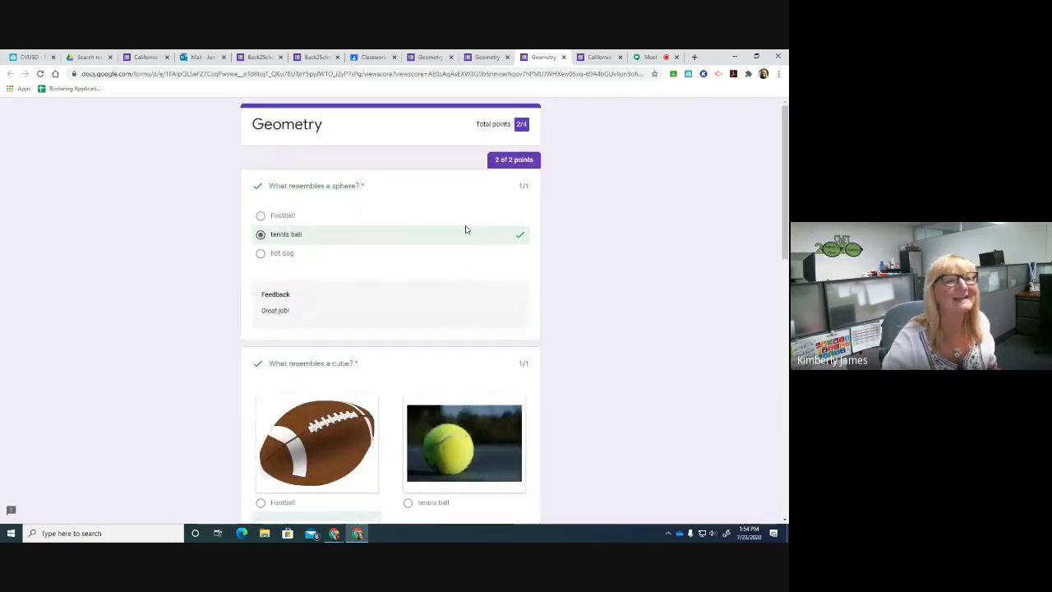
# - Close the score and response confirmation pages and return to the Geometry quiz editor
pyautogui.click(564, 57)
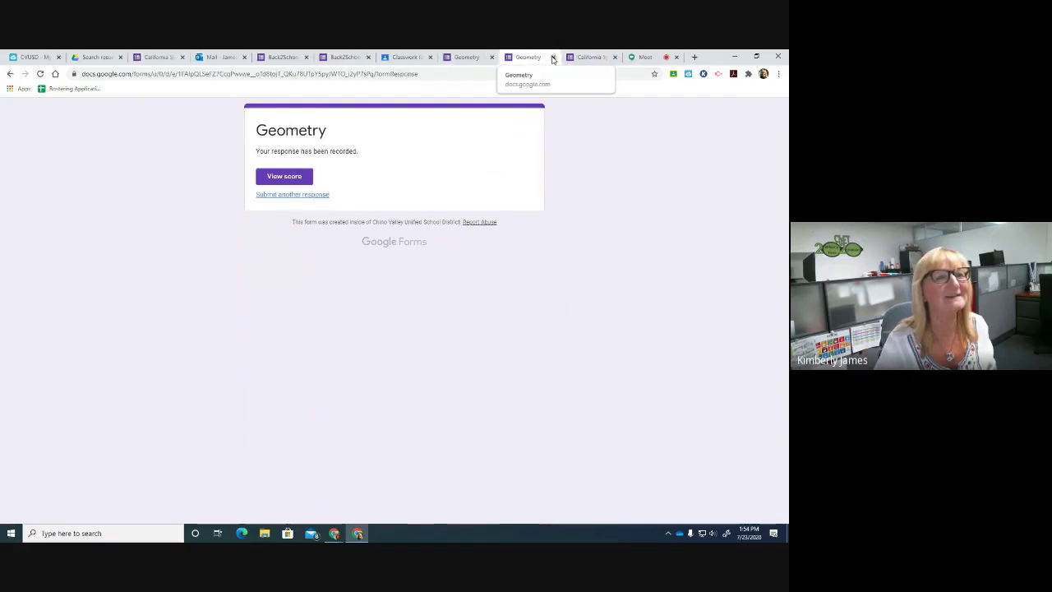
pyautogui.click(552, 56)
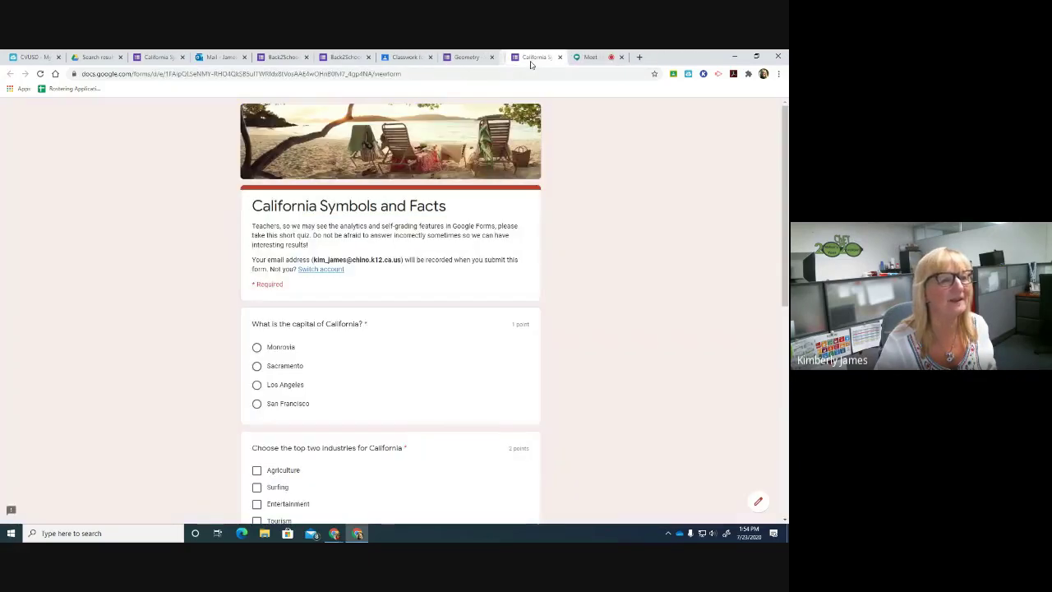
pyautogui.click(469, 57)
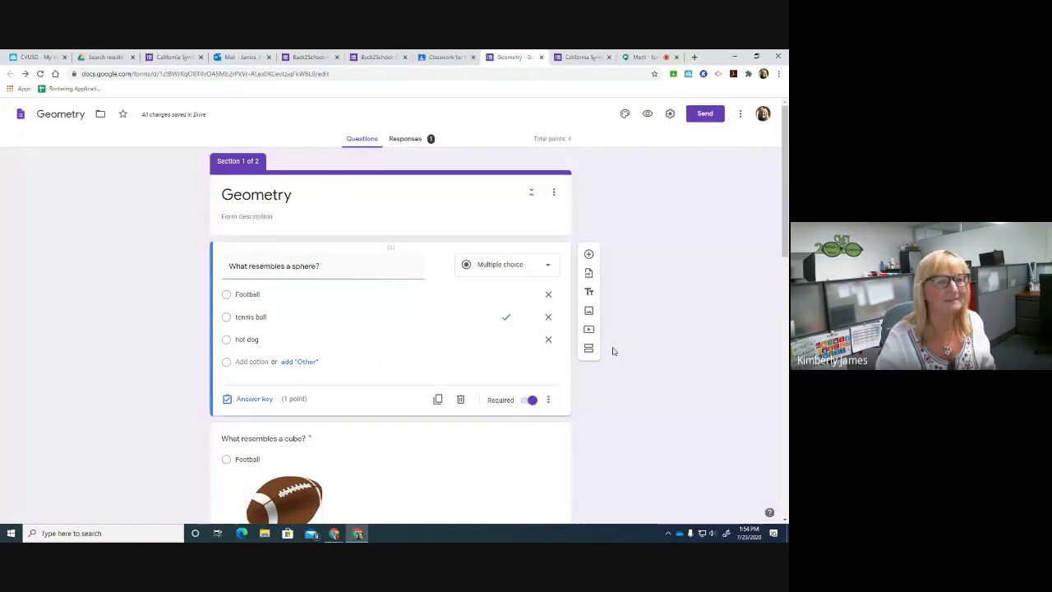
# - Limit the quiz to 1 response, set its confirmation message to "You will receive your final score by Tuesday." and save the settings
pyautogui.click(670, 114)
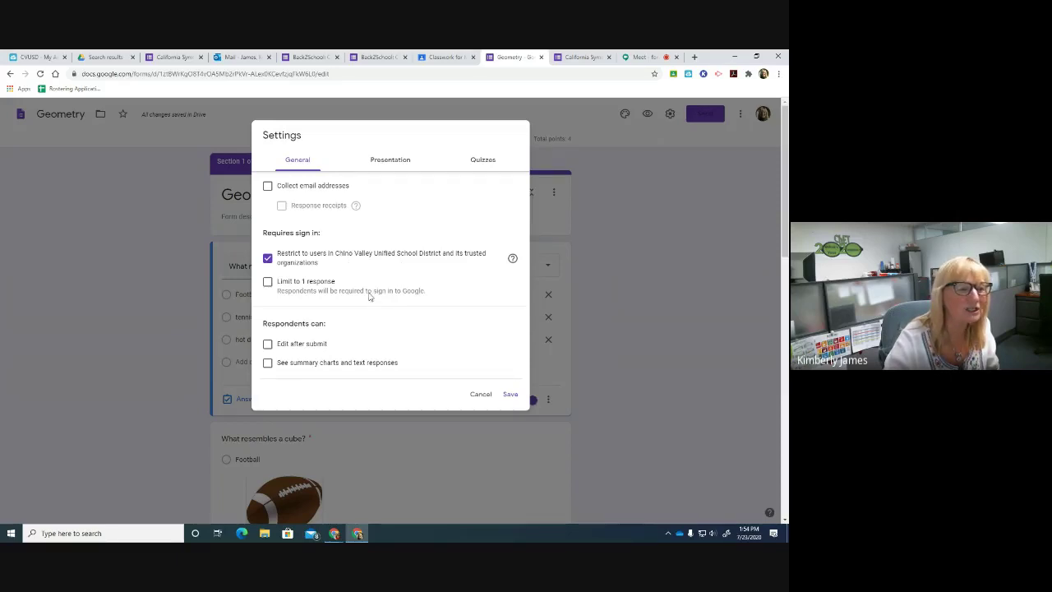
pyautogui.click(268, 282)
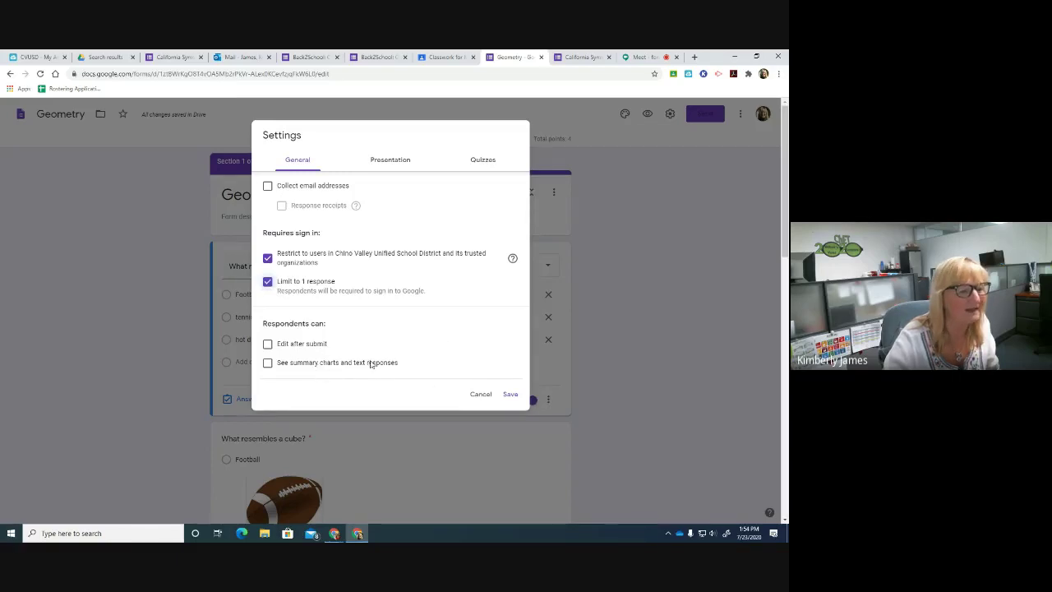
pyautogui.click(391, 166)
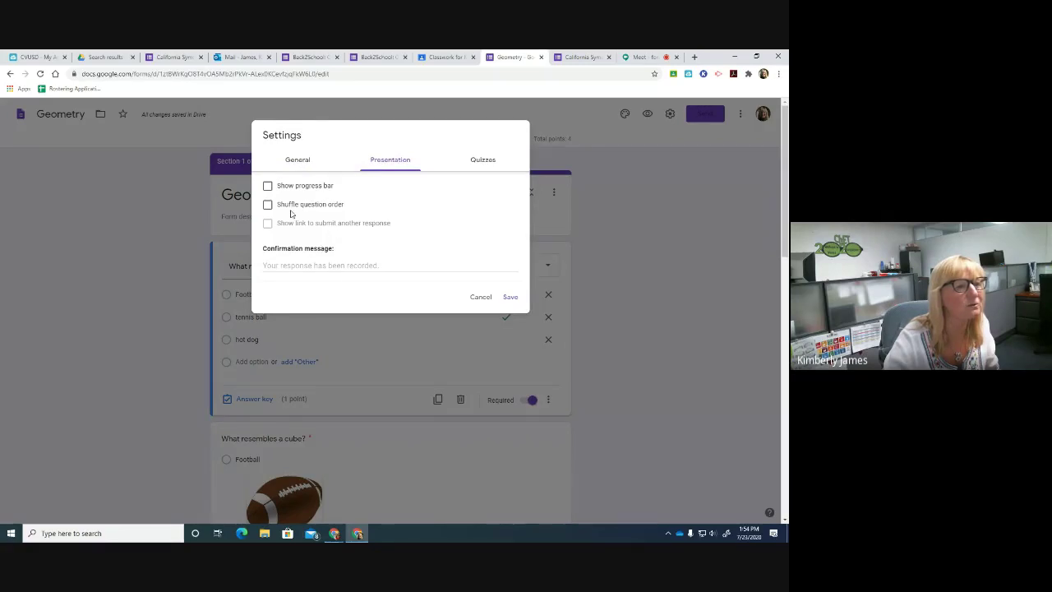
pyautogui.click(324, 267)
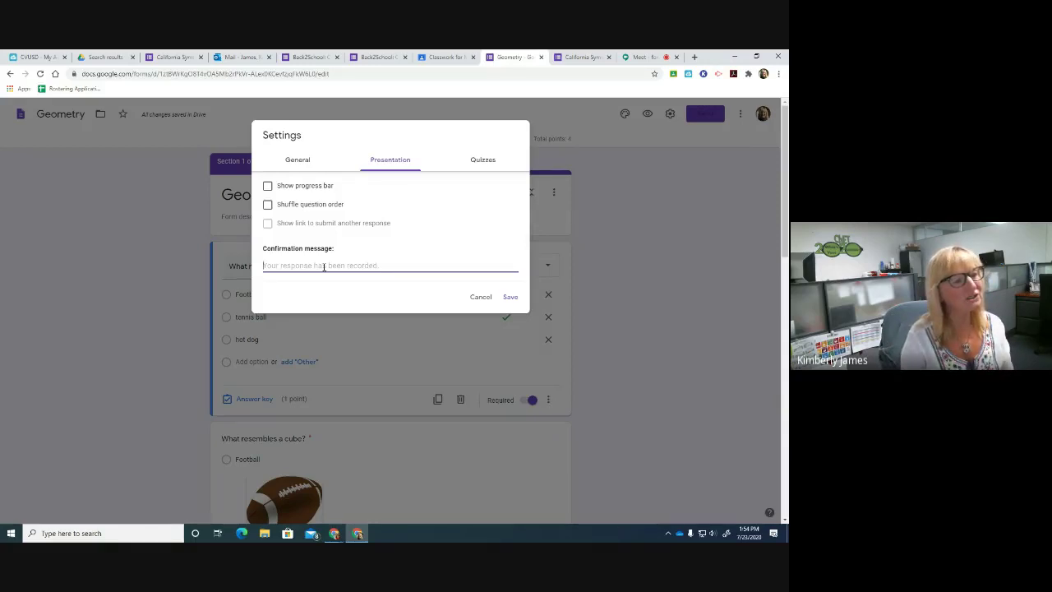
pyautogui.write('You will')
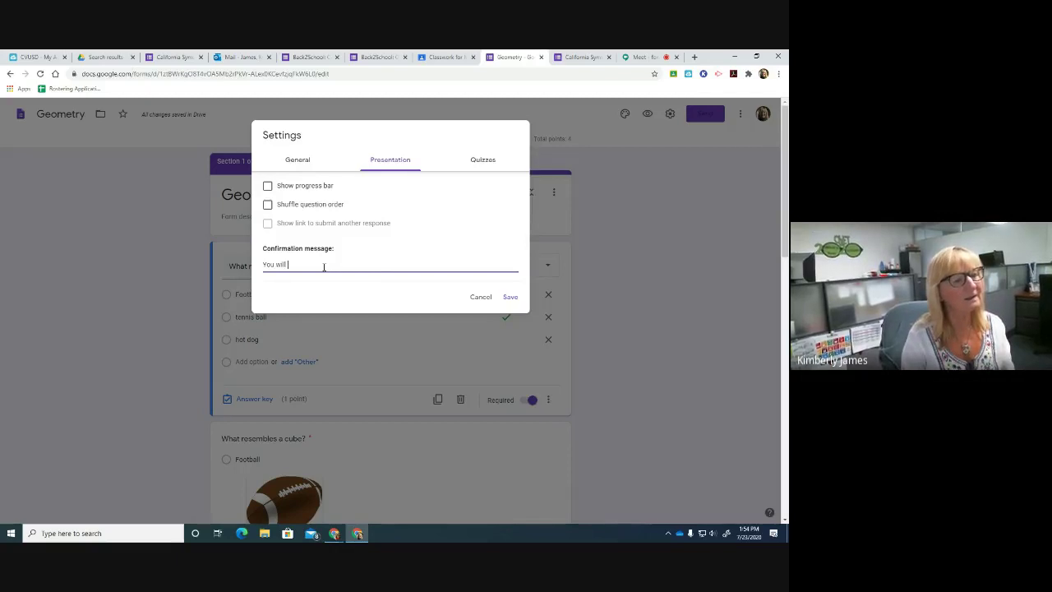
pyautogui.write(' receiv')
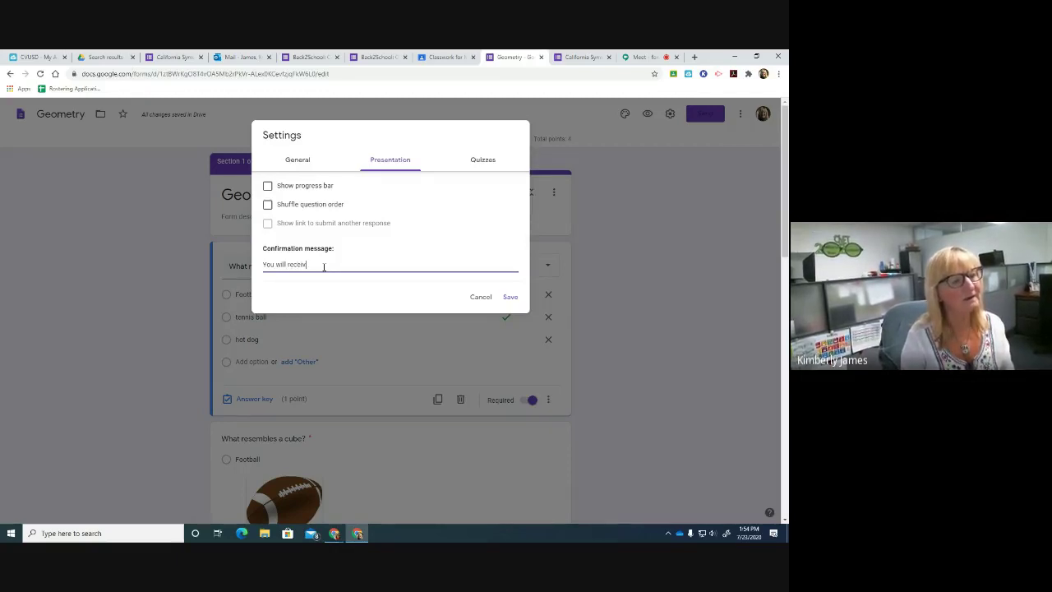
pyautogui.write('e your final scor')
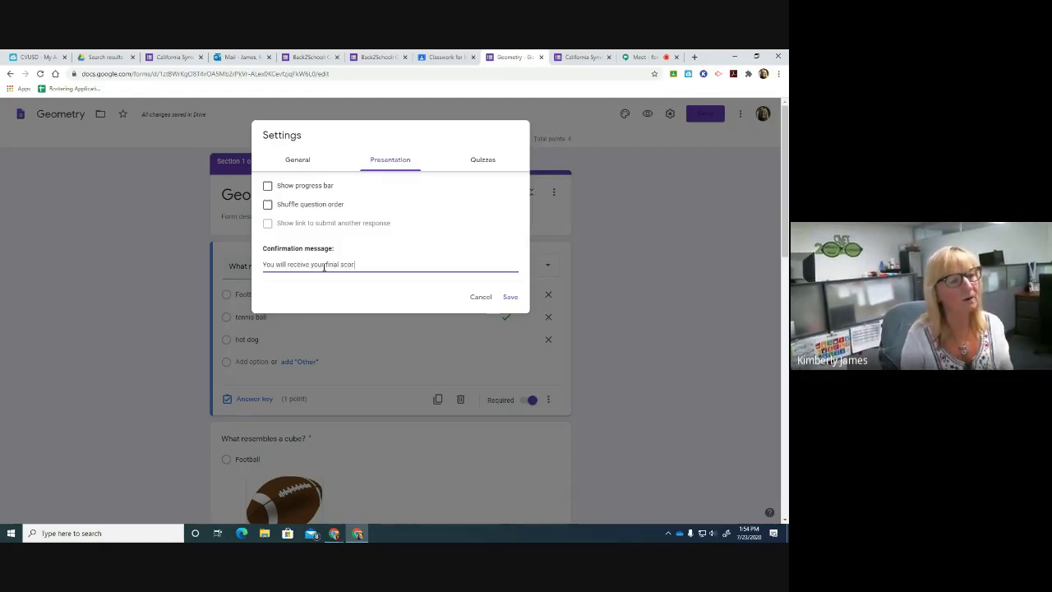
pyautogui.write('e by Tuesday.')
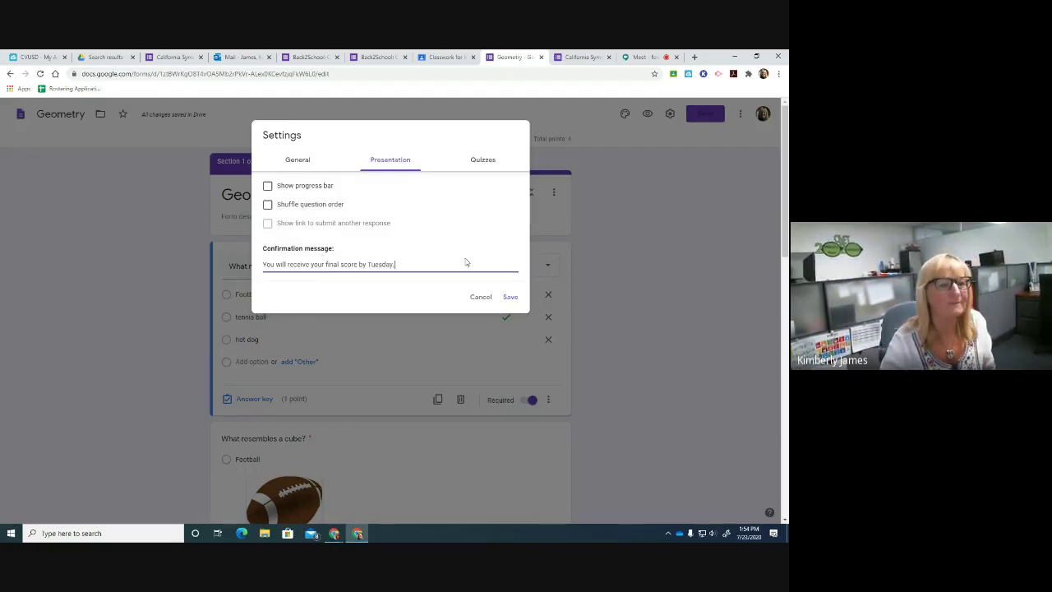
pyautogui.click(510, 297)
# - Review the quiz options for locked mode, grade release and what respondents can see, and look over the questions
pyautogui.click(670, 114)
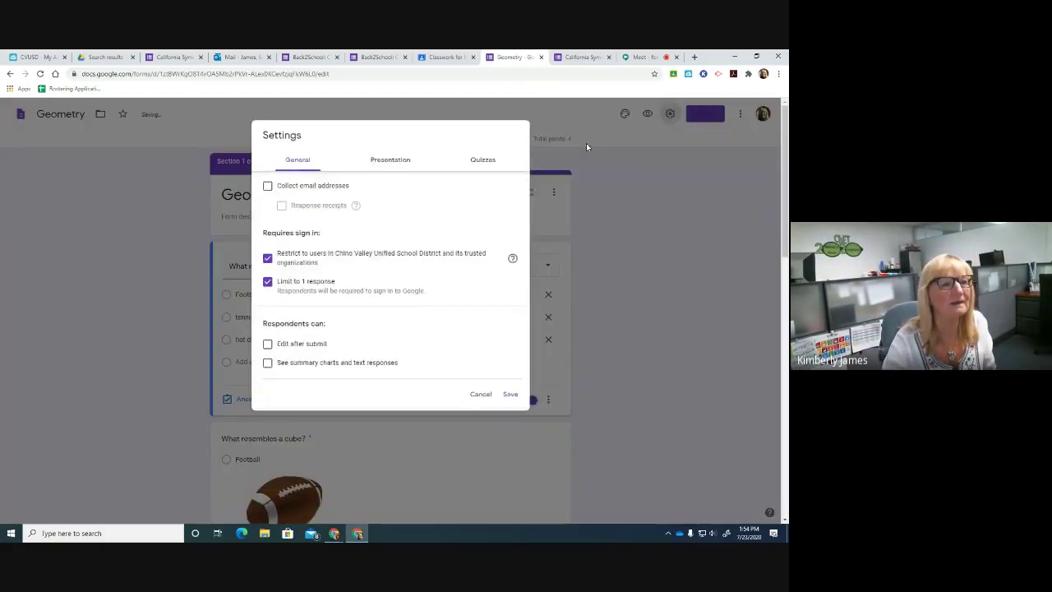
pyautogui.click(485, 160)
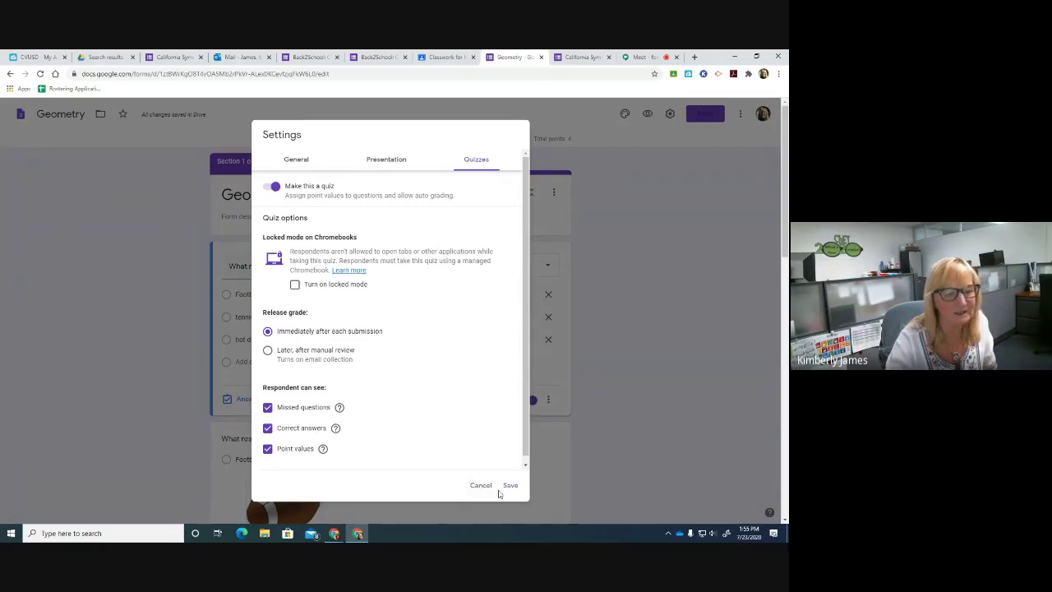
pyautogui.click(510, 486)
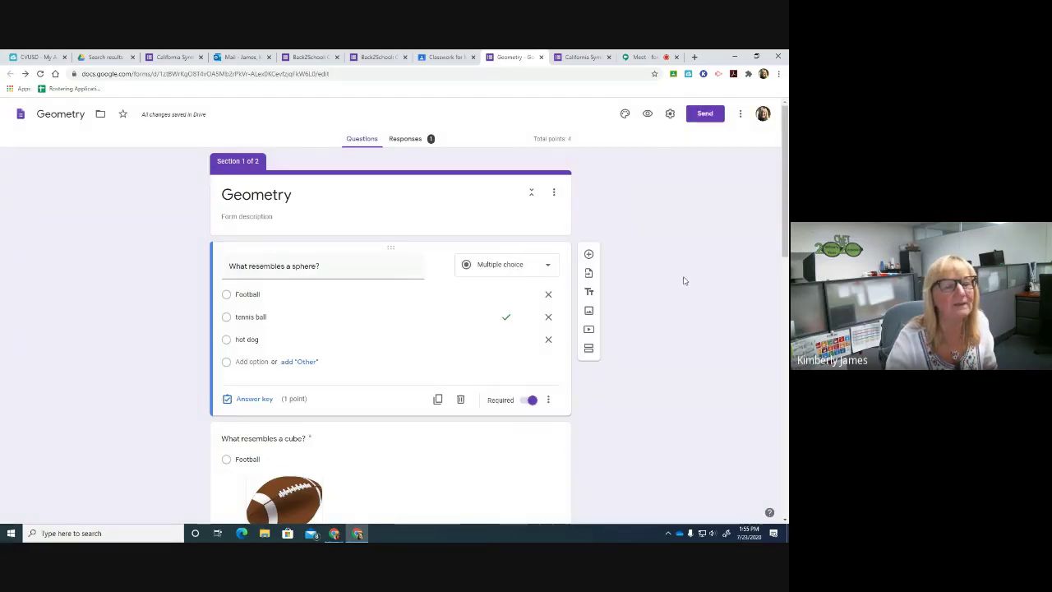
pyautogui.scroll(-3, 677, 272)
pyautogui.scroll(4, 677, 273)
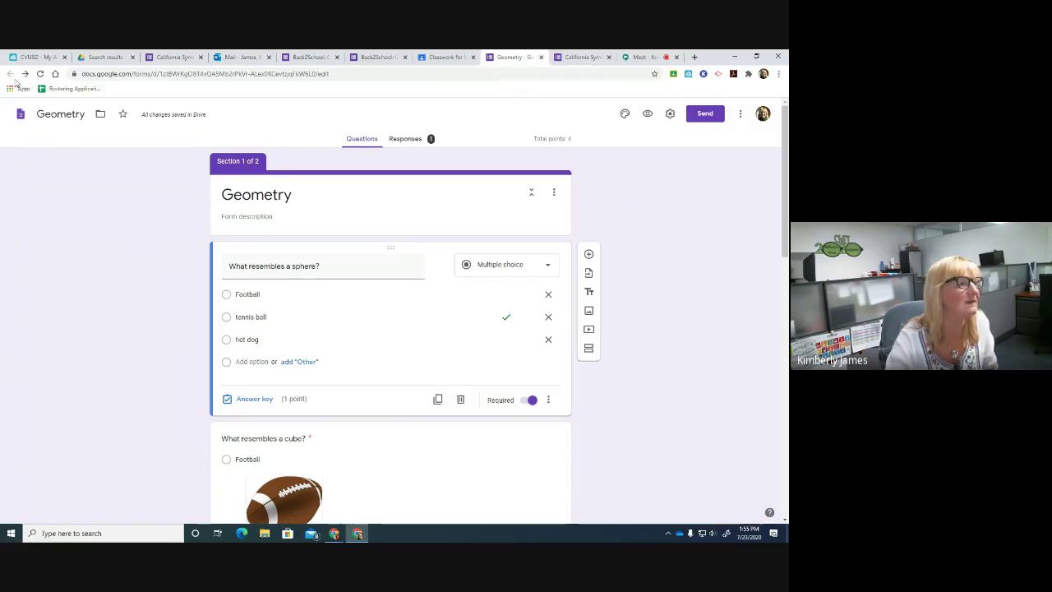
# - Close the Geometry form, reload the Classroom classwork page and open the 4th Grade Geometry draft for editing
pyautogui.click(541, 57)
pyautogui.click(445, 56)
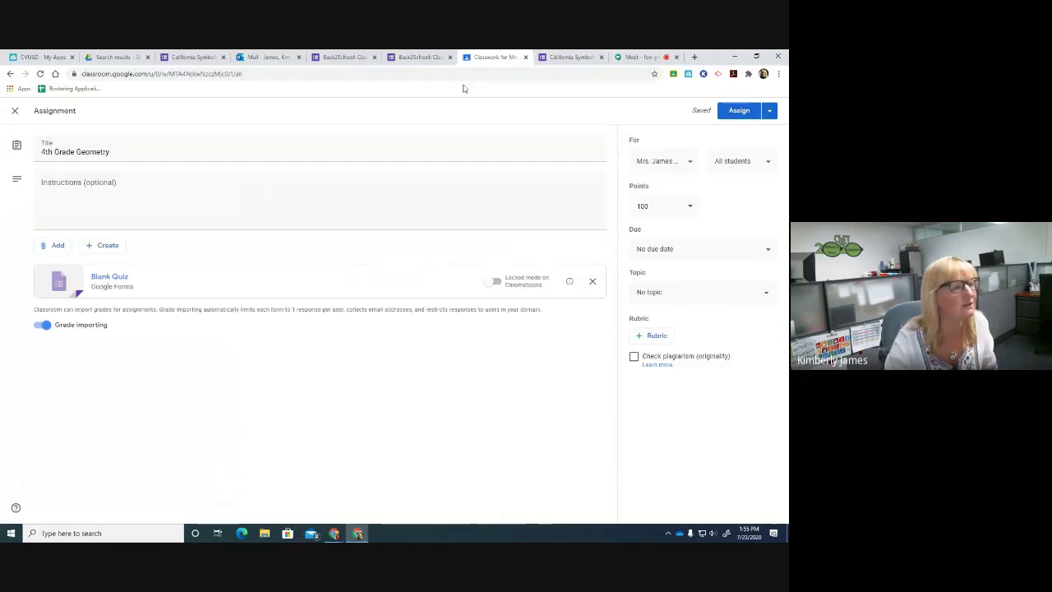
pyautogui.click(40, 73)
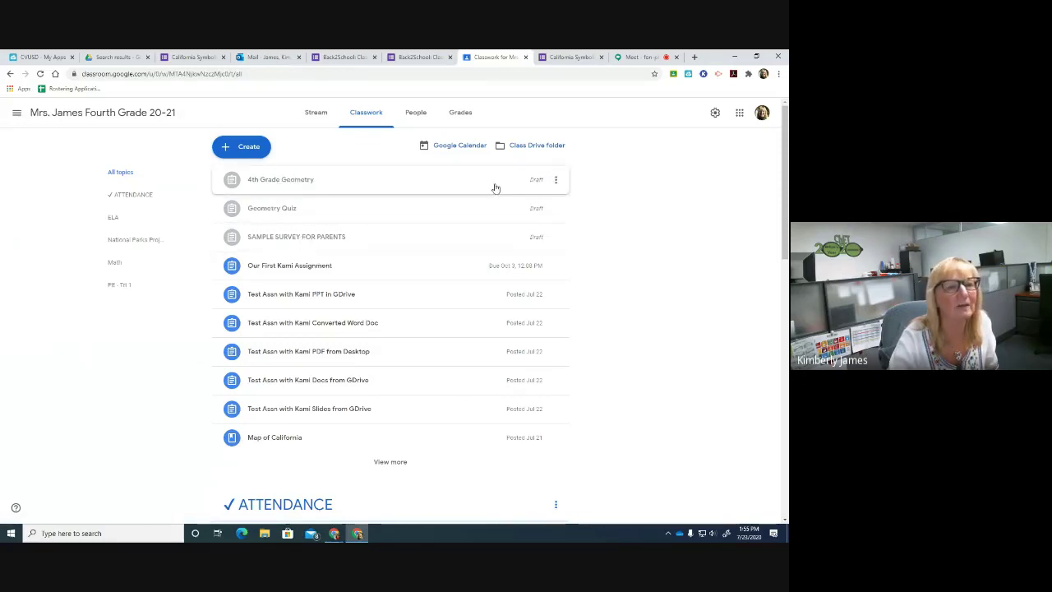
pyautogui.click(556, 179)
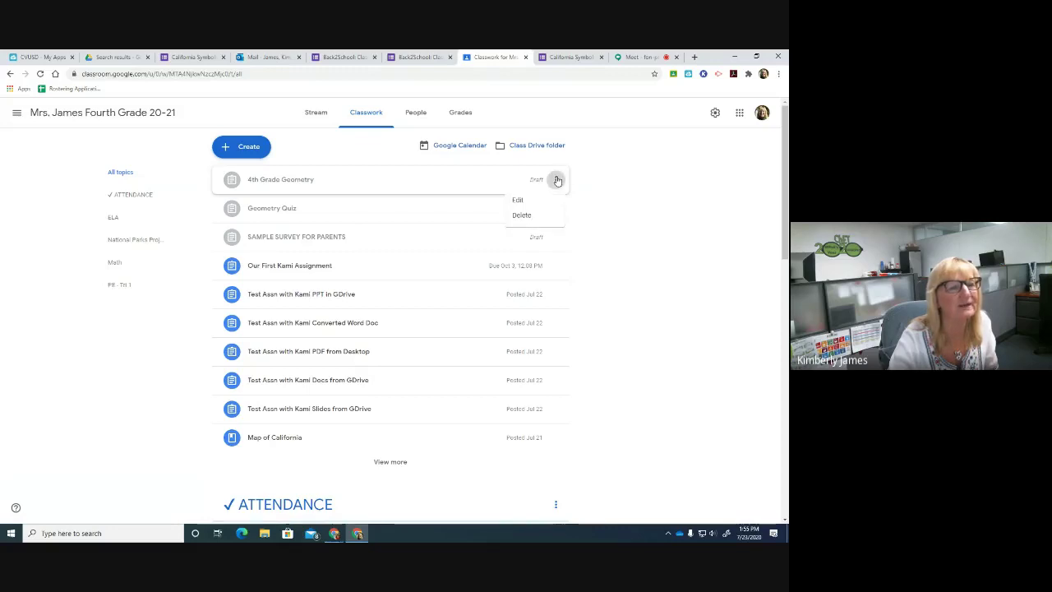
pyautogui.click(520, 200)
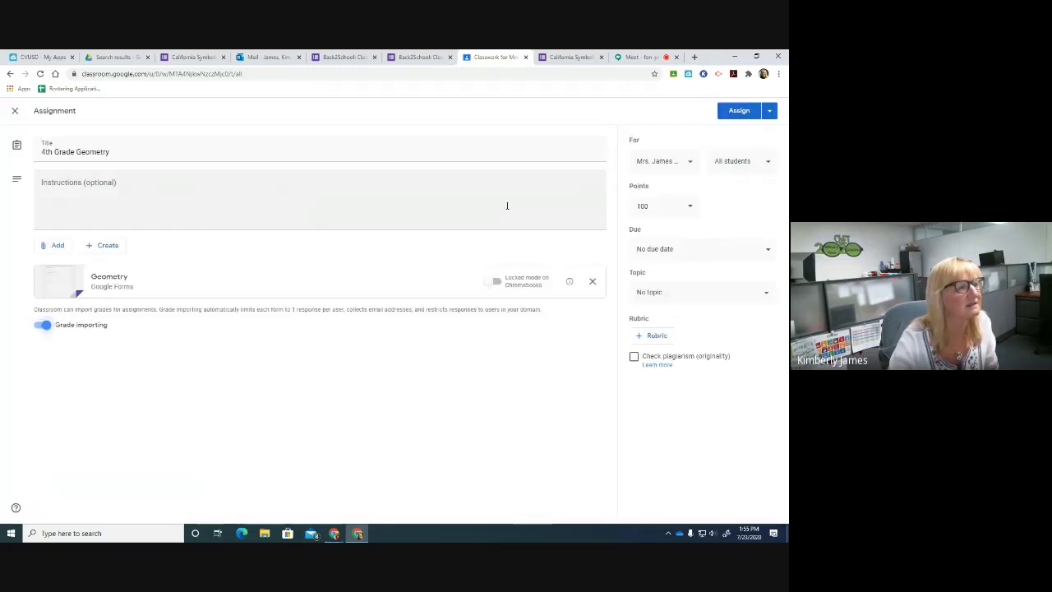
# - Set the 4th Grade Geometry assignment to 4 points and assign it to the Math topic
pyautogui.click(689, 206)
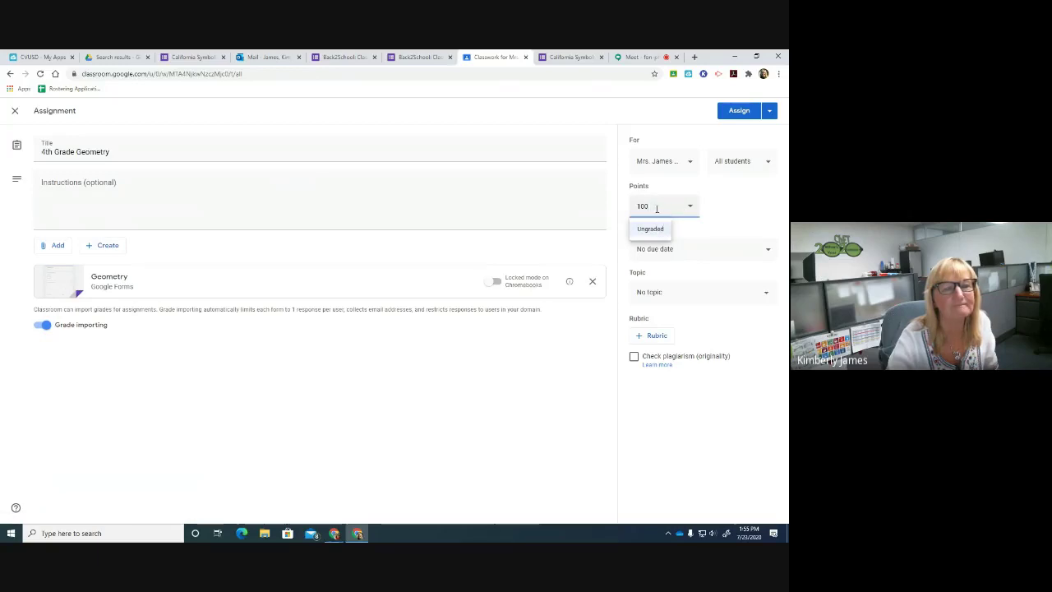
pyautogui.moveTo(657, 209); pyautogui.dragTo(620, 213)
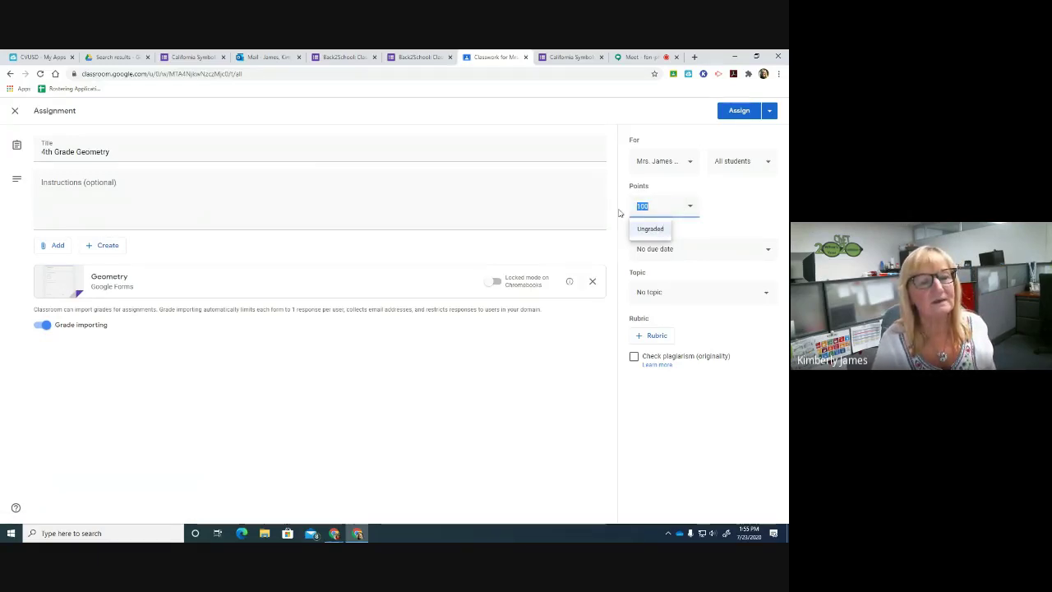
pyautogui.write('4')
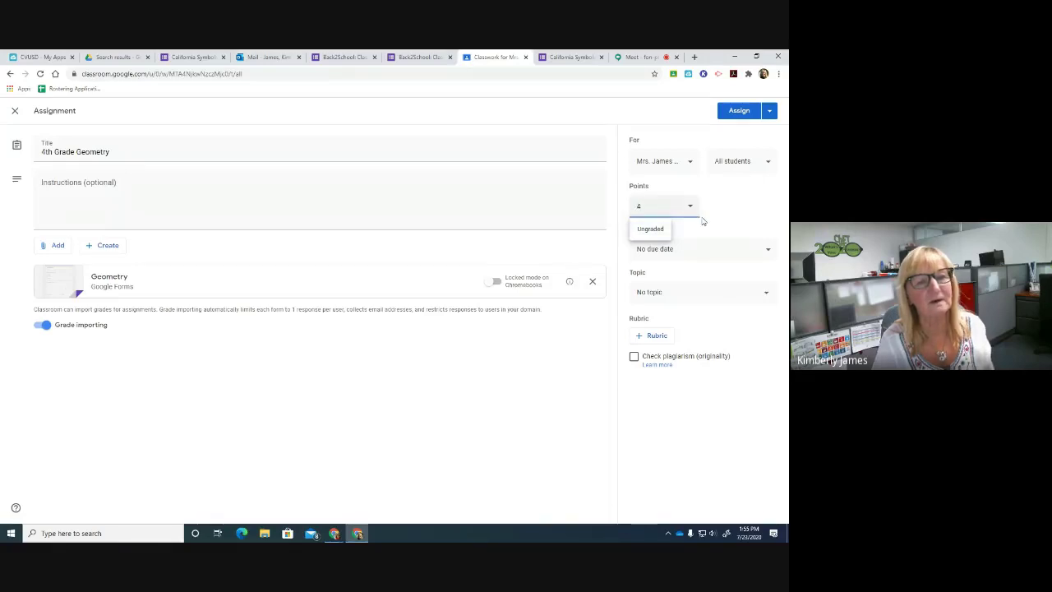
pyautogui.click(743, 335)
pyautogui.click(769, 295)
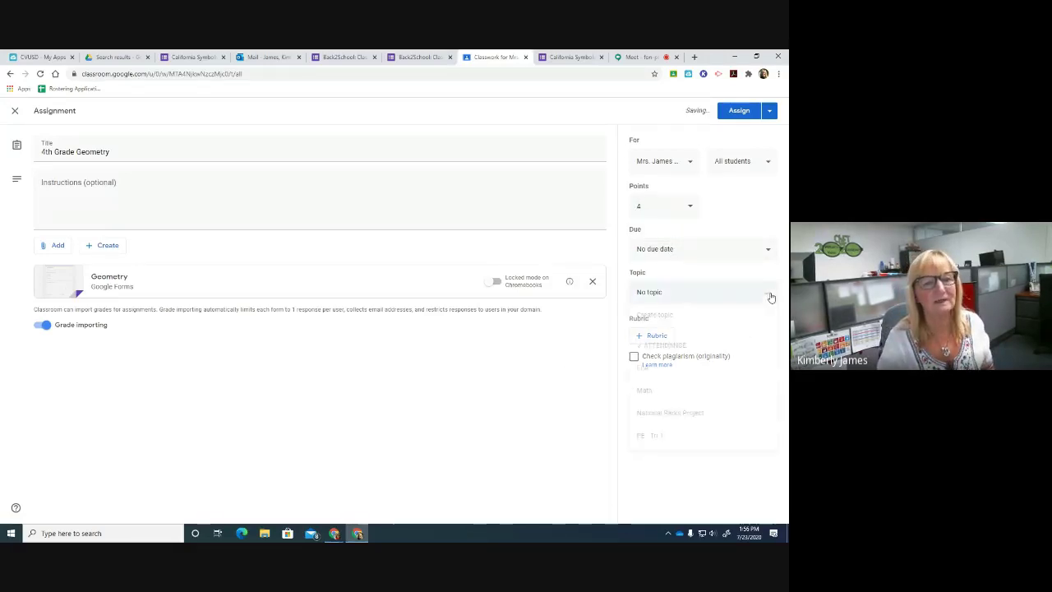
pyautogui.click(645, 392)
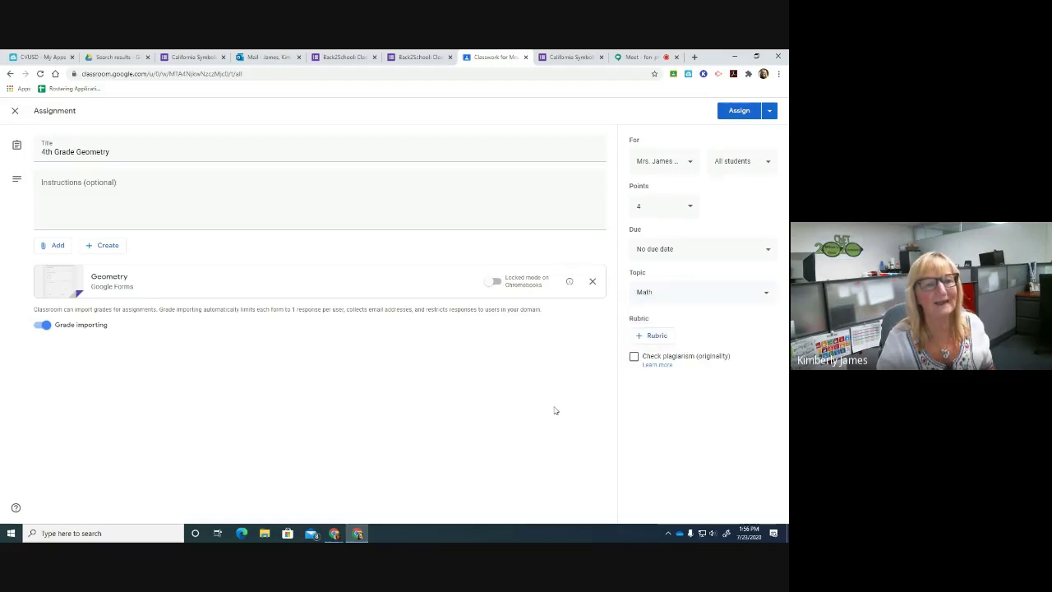
# - Set the due date of the 4th Grade Geometry assignment to July 30, 2020, without a time
pyautogui.click(758, 249)
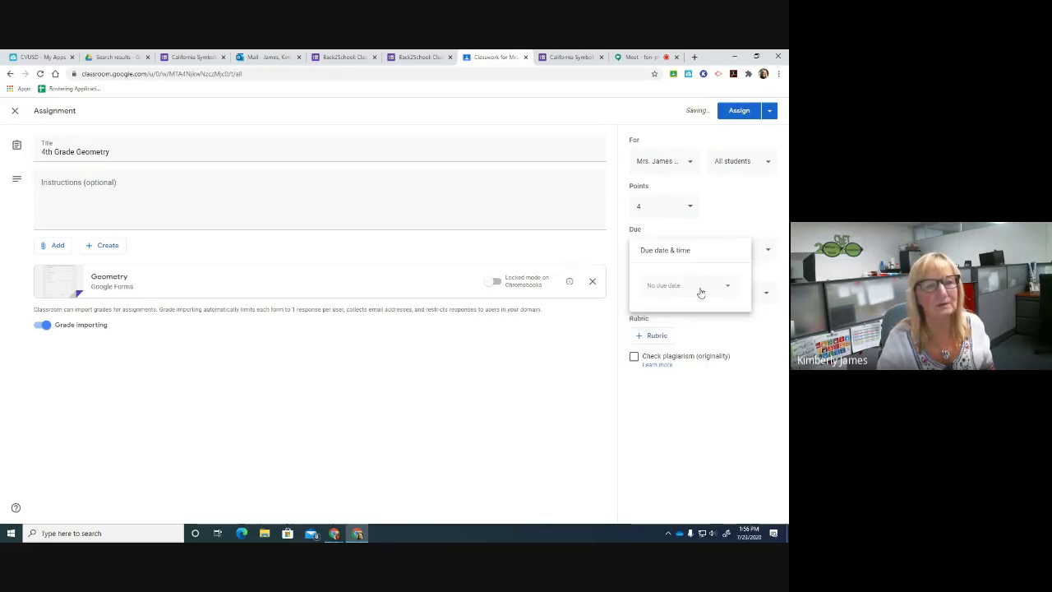
pyautogui.click(728, 288)
pyautogui.click(709, 387)
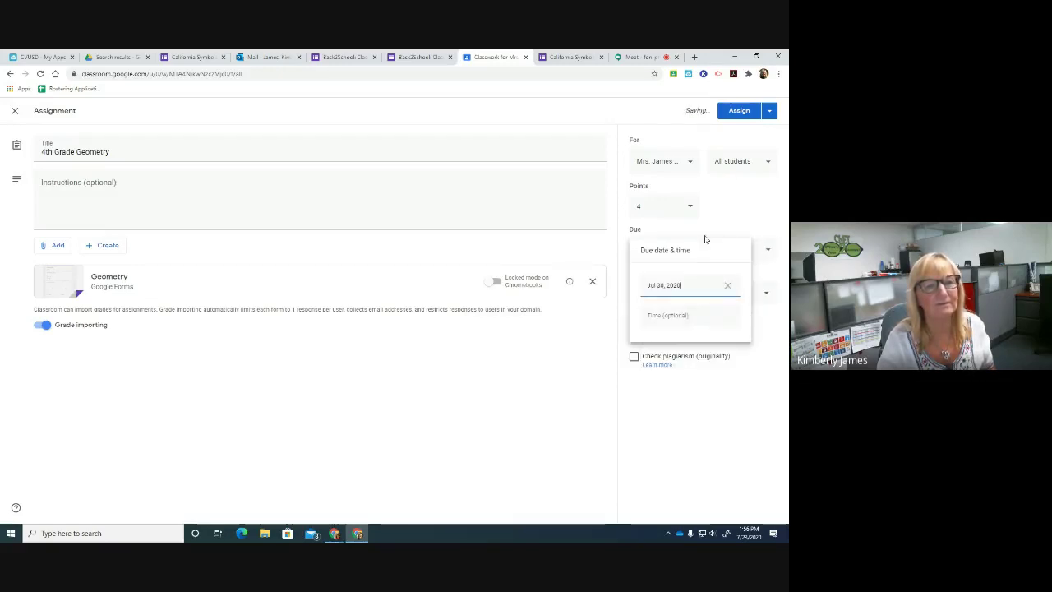
pyautogui.click(740, 223)
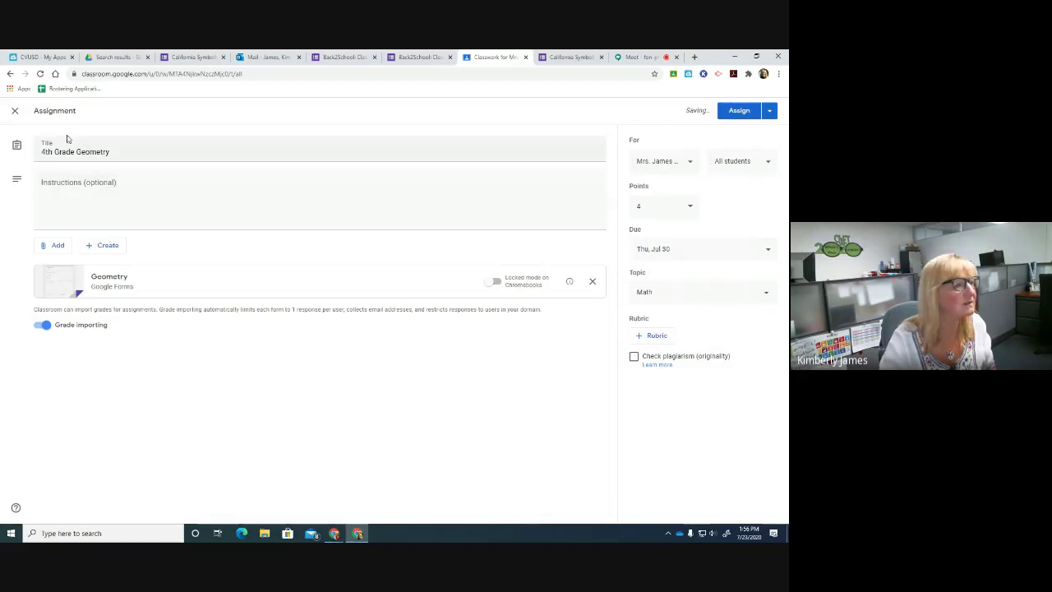
# - Assign the 4th Grade Geometry assignment to the class immediately and confirm it
pyautogui.click(769, 112)
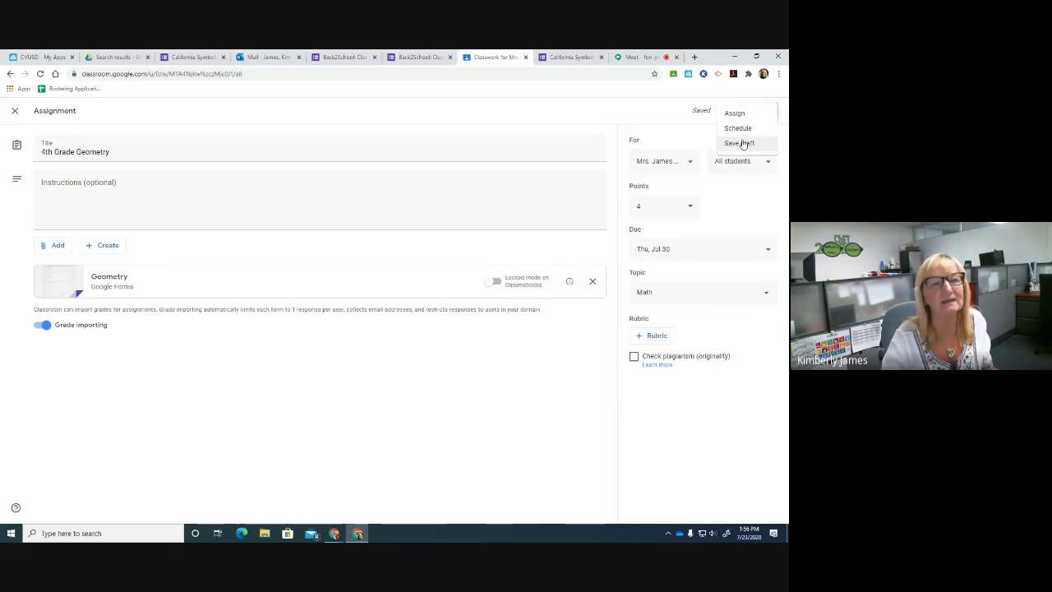
pyautogui.click(734, 112)
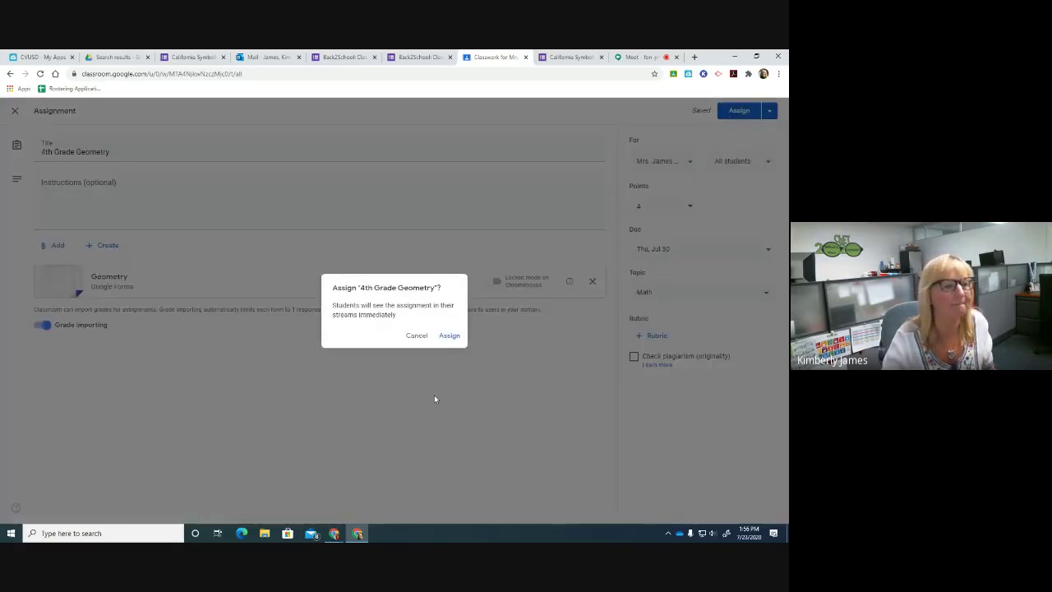
pyautogui.click(444, 336)
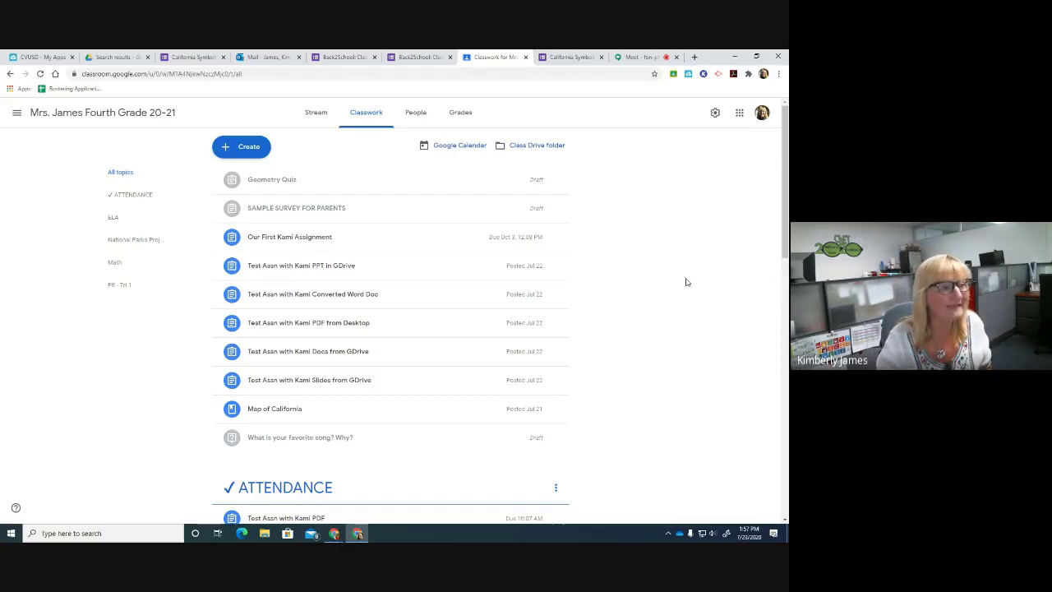
pyautogui.click(232, 147)
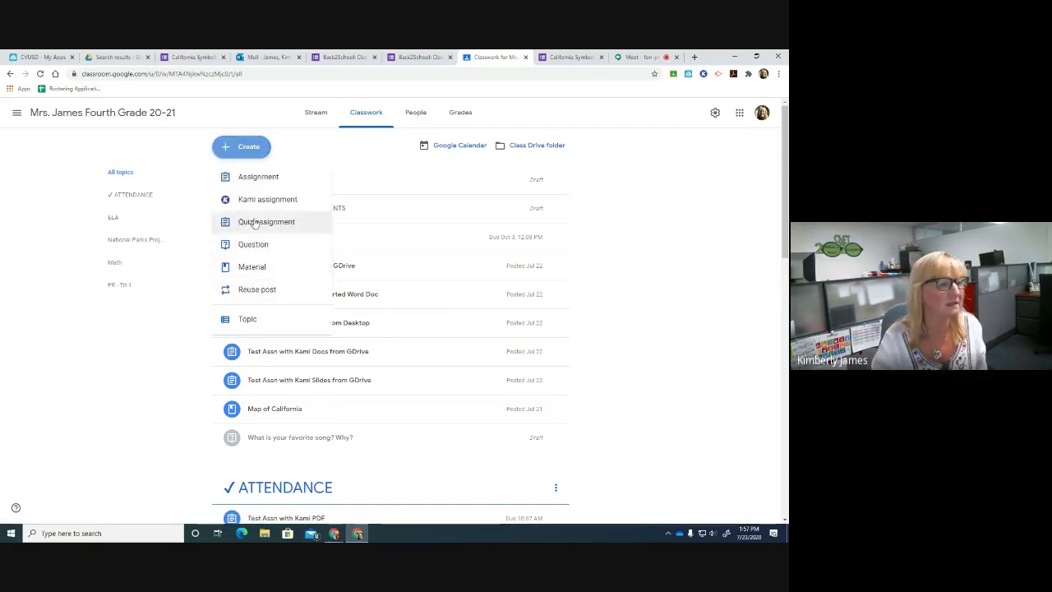
pyautogui.click(247, 220)
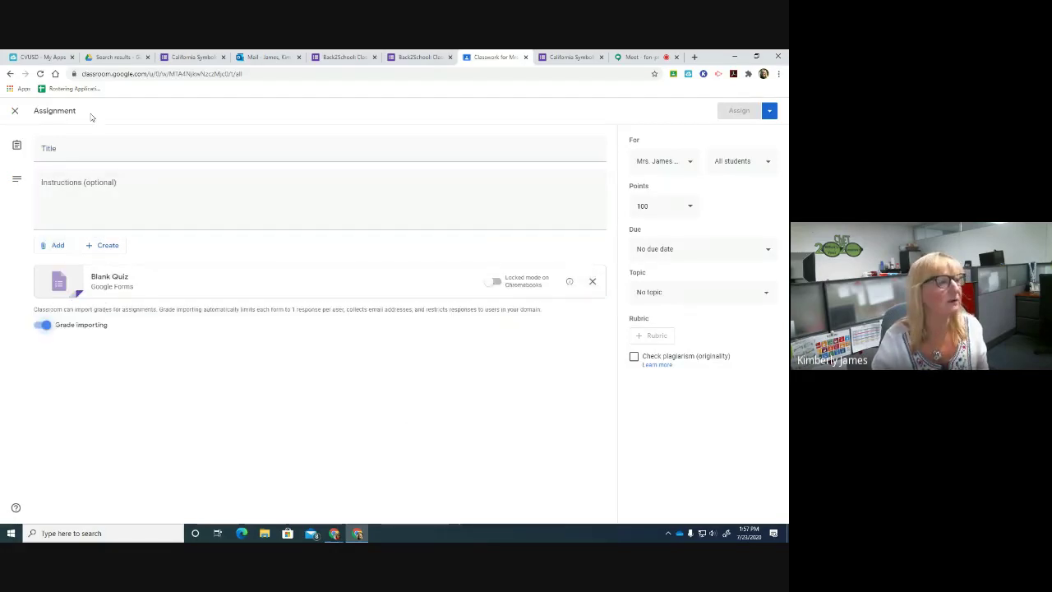
pyautogui.click(15, 110)
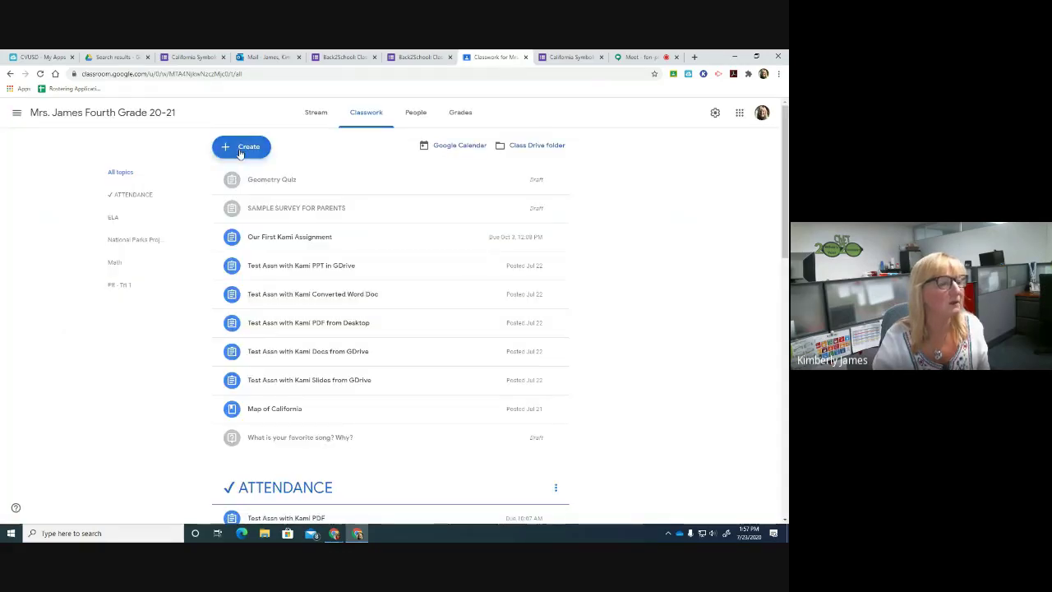
# - Select the 4th Grade Geometry post from the class's posts for reuse, and switch to the Google Meet call
pyautogui.click(239, 150)
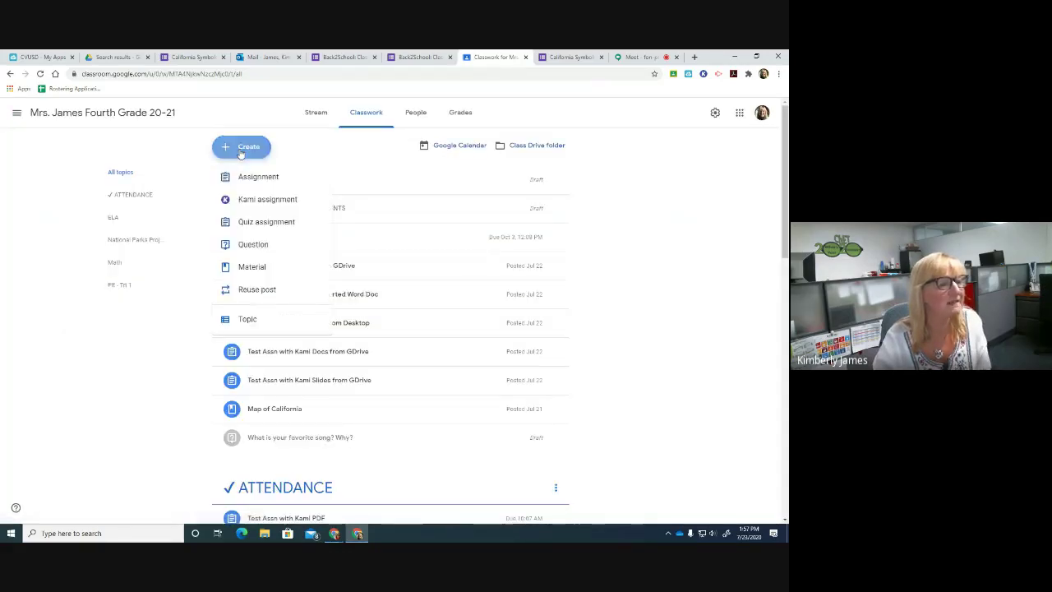
pyautogui.click(258, 290)
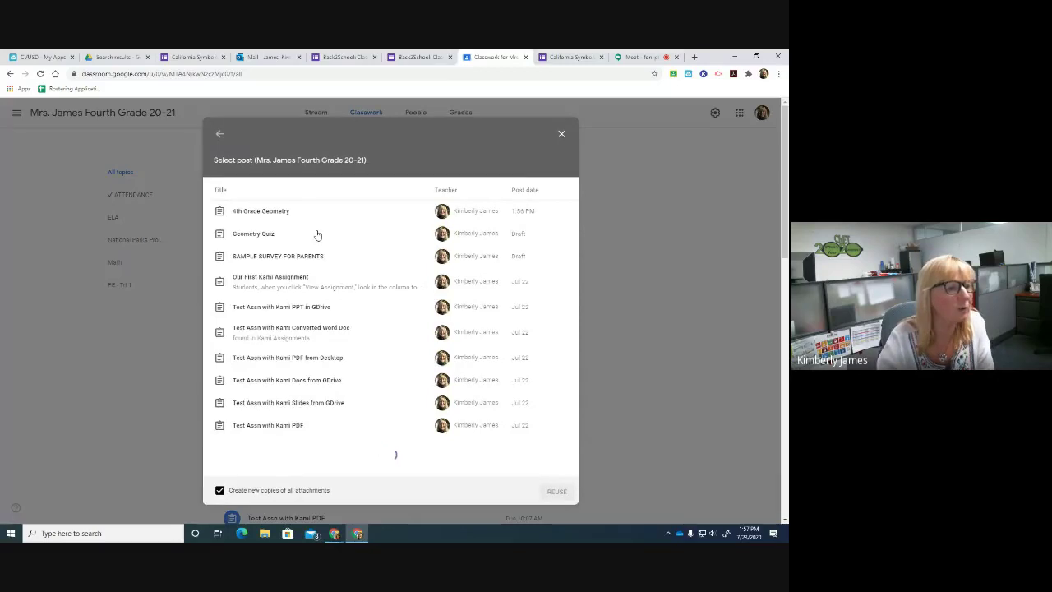
pyautogui.click(267, 208)
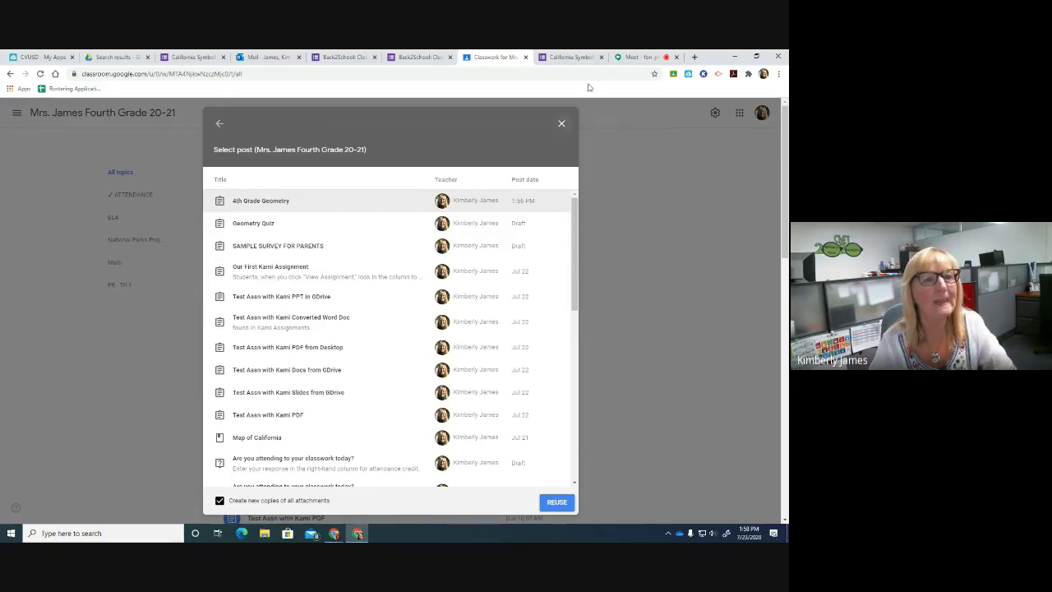
pyautogui.click(637, 57)
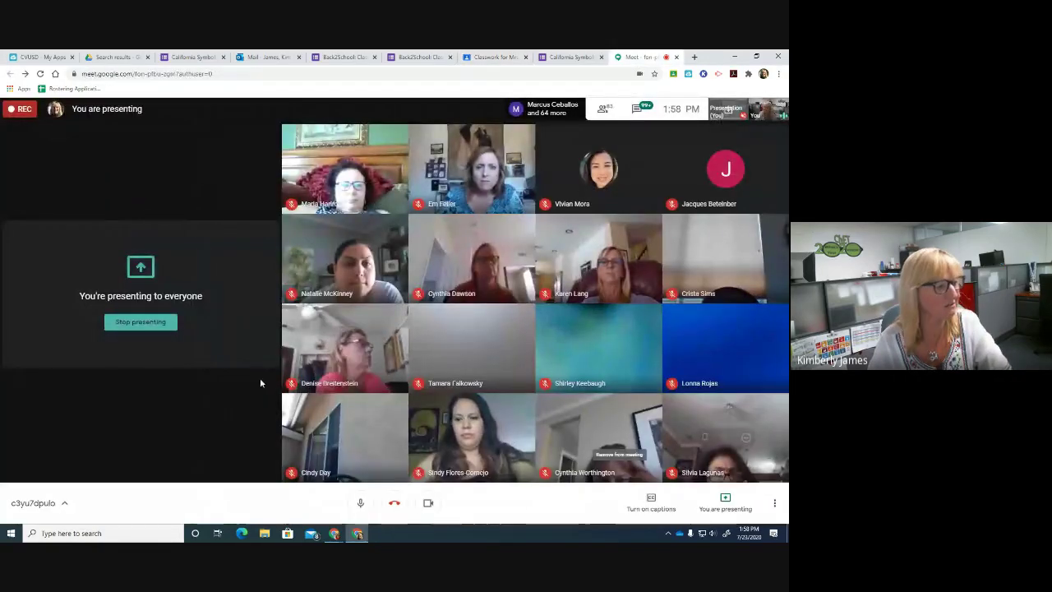